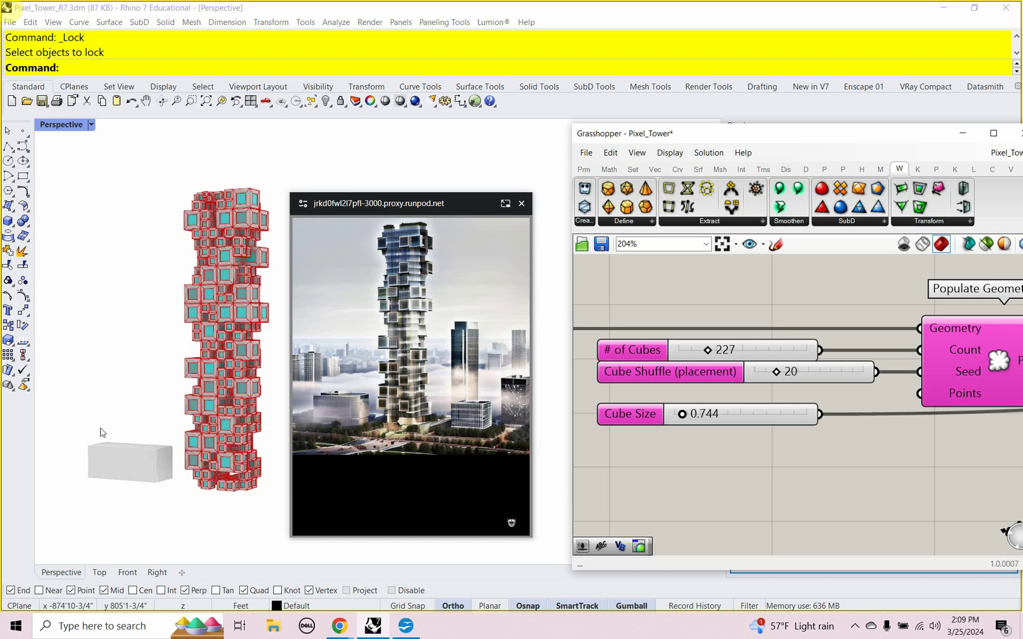
# In the Grasshopper definition, set Cube Shuffle (placement) to 27 and # of Cubes to 177
pyautogui.moveTo(475, 457)
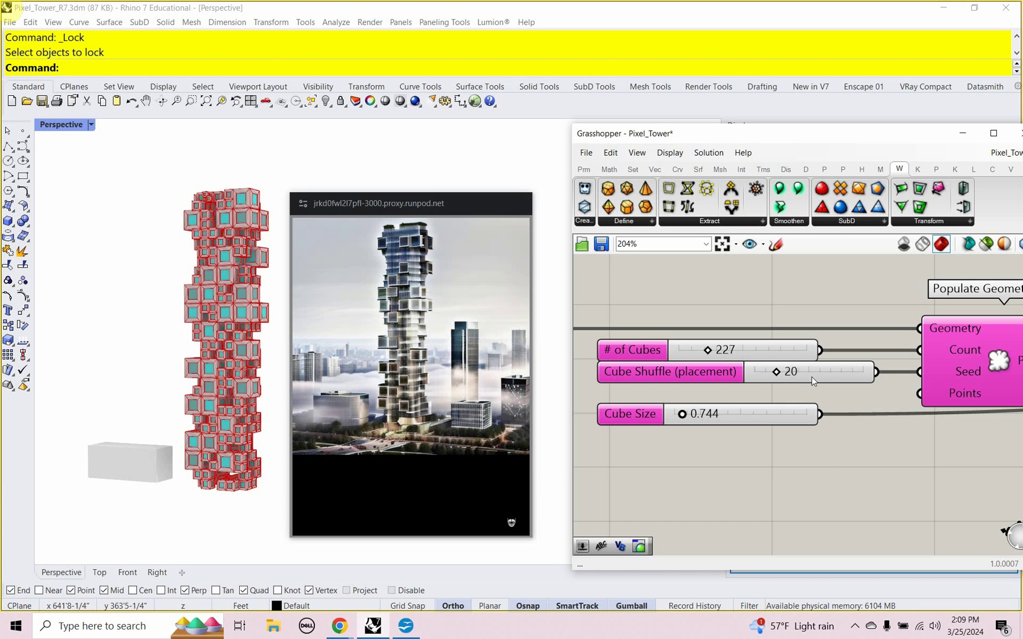
pyautogui.moveTo(774, 371); pyautogui.dragTo(788, 371)
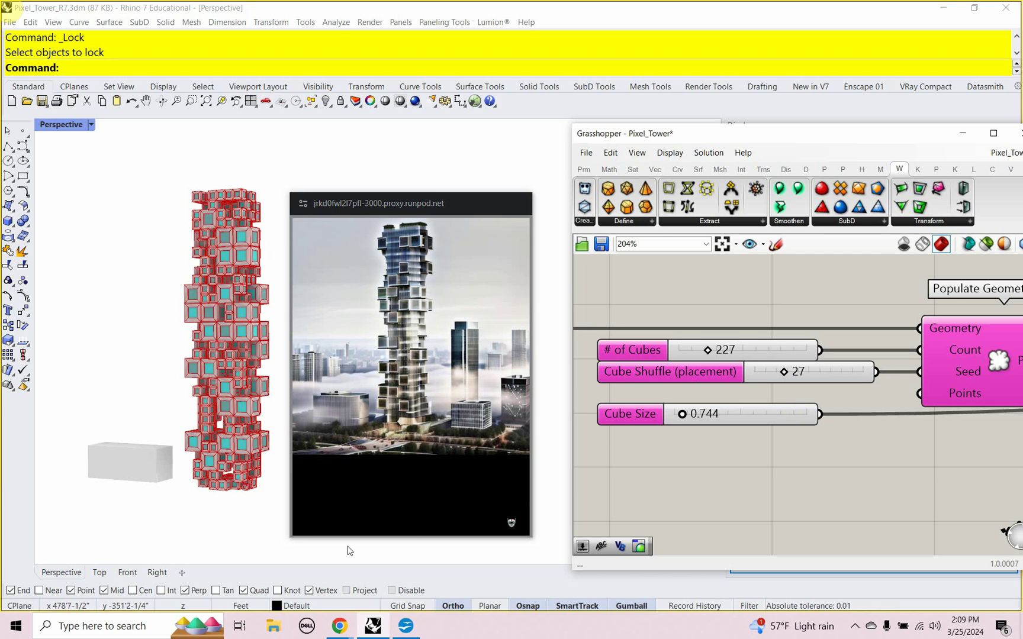
pyautogui.moveTo(351, 425)
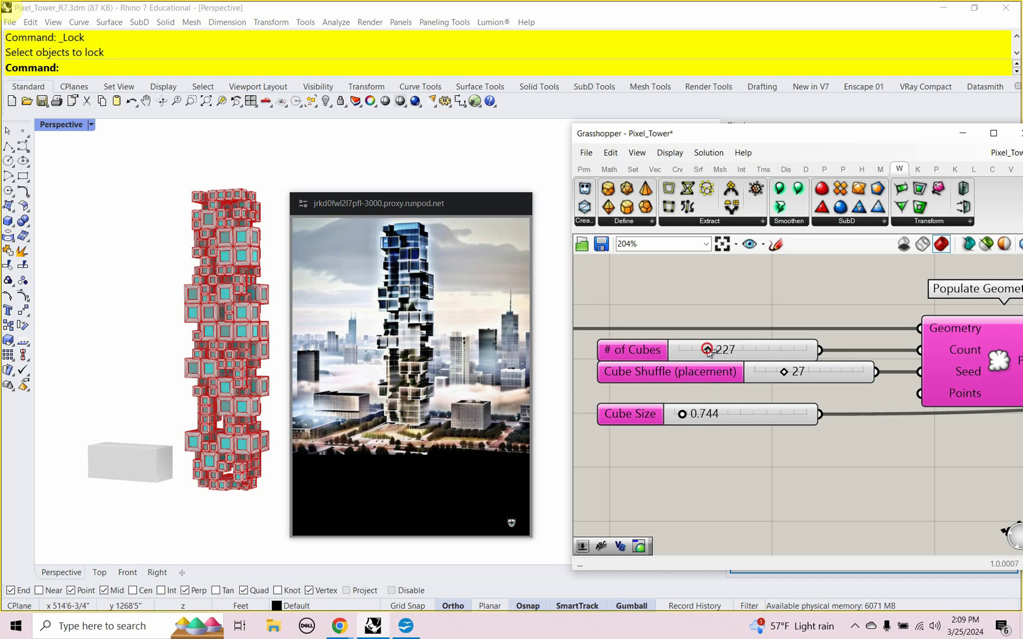
pyautogui.moveTo(708, 350); pyautogui.dragTo(702, 352)
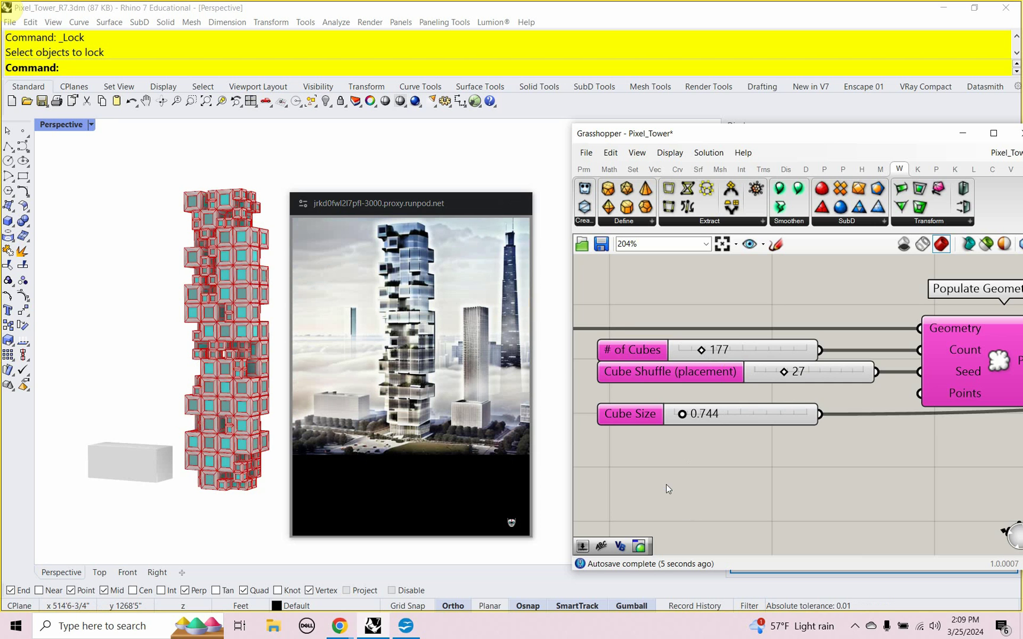
# Set the tower's Height slider to 499 and close the floating render preview
pyautogui.scroll(-6, 667, 488)
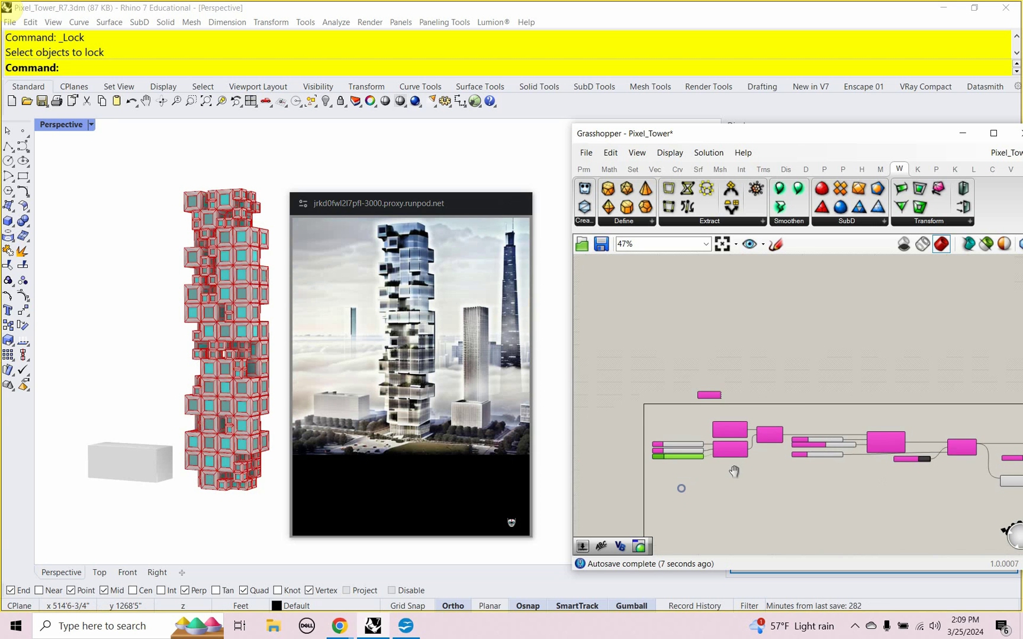
pyautogui.scroll(7, 733, 472)
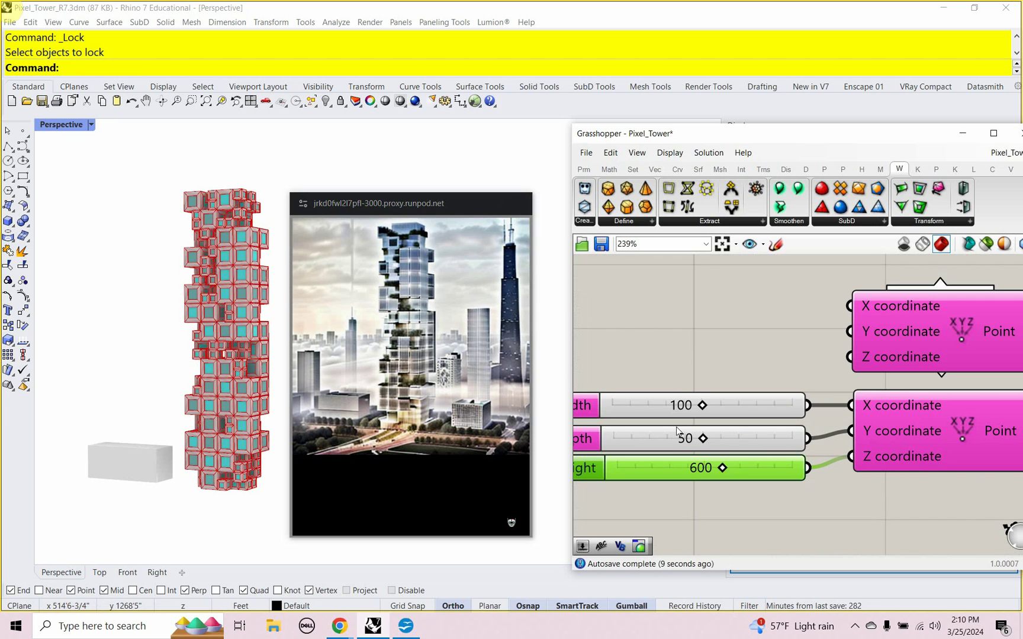
pyautogui.moveTo(673, 365); pyautogui.dragTo(712, 358)
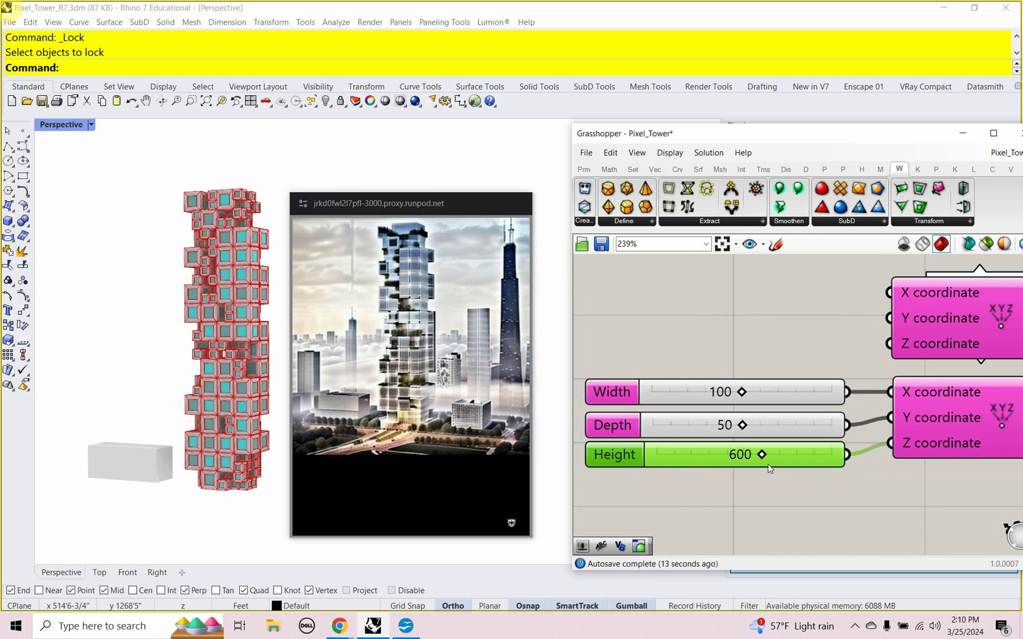
pyautogui.moveTo(763, 460); pyautogui.dragTo(741, 462)
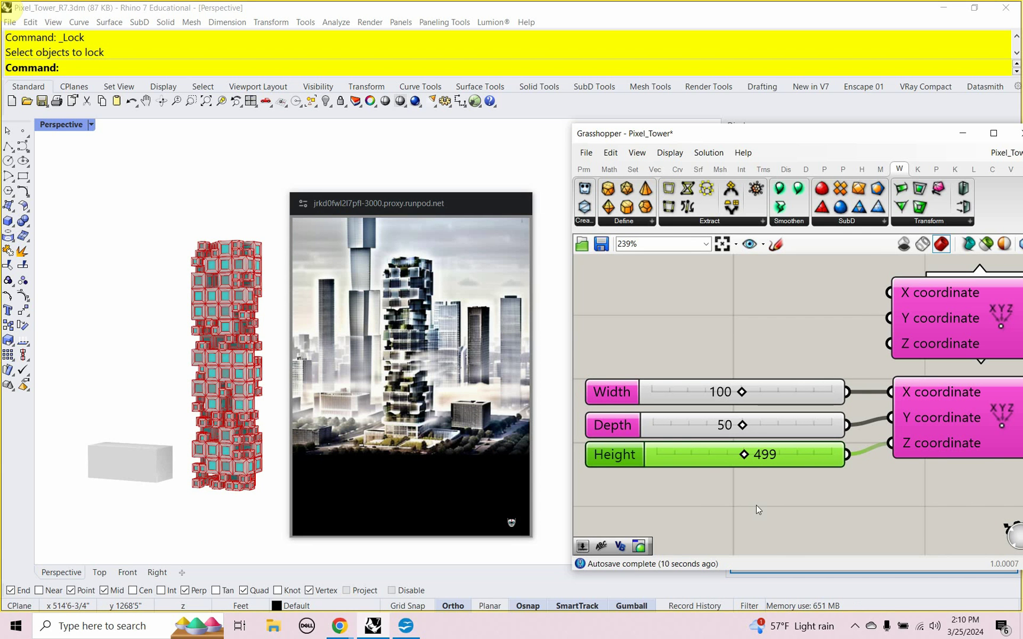
pyautogui.click(523, 204)
# Switch to Chrome and subscribe to the displayed YouTube channel with notifications set to All
pyautogui.hotkey('alt', 'Tab')
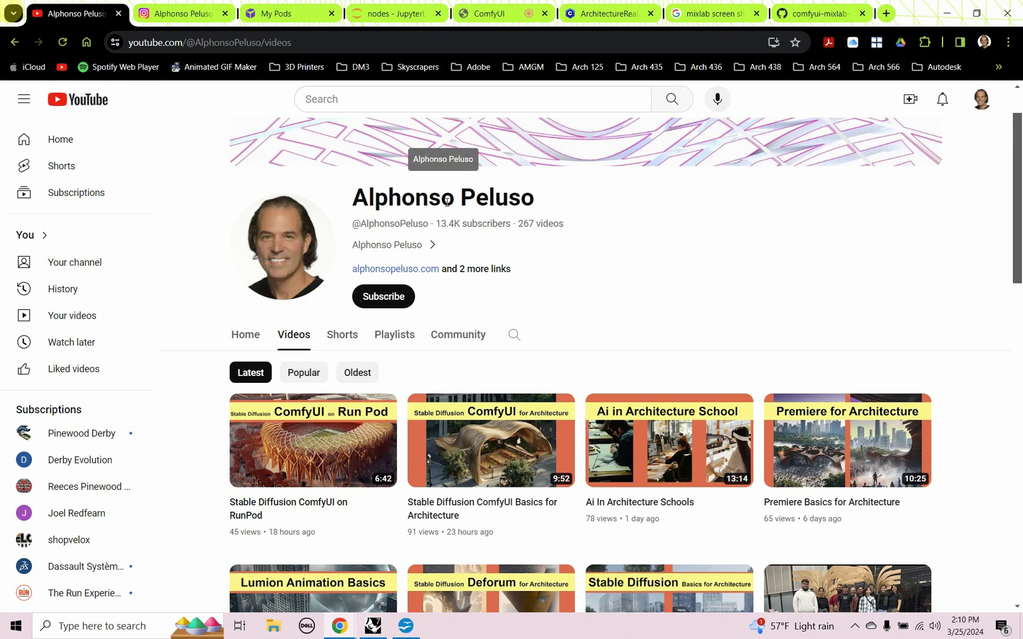
pyautogui.click(396, 297)
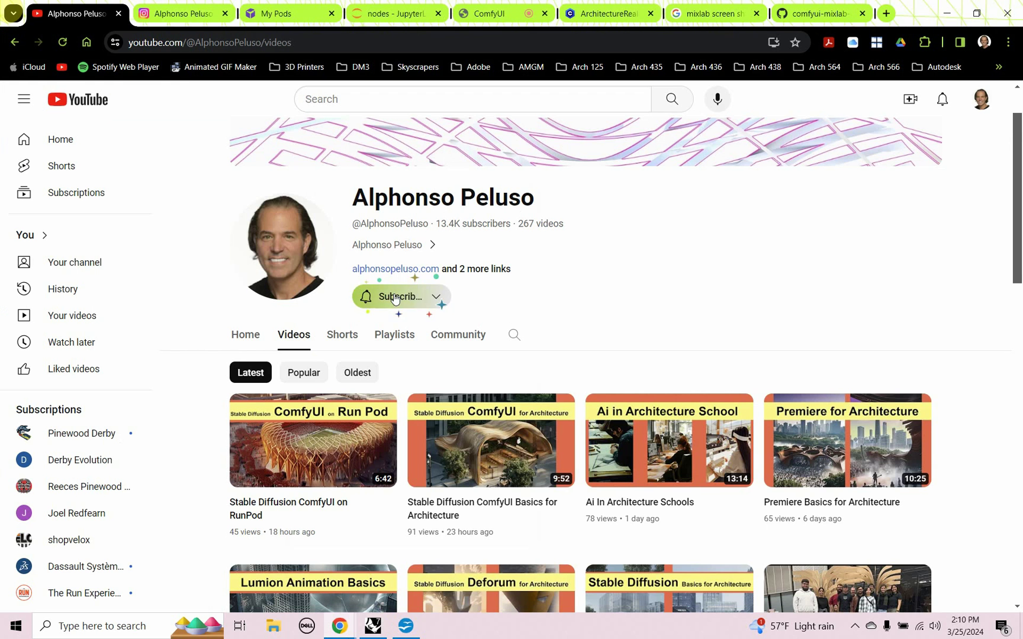
pyautogui.click(429, 298)
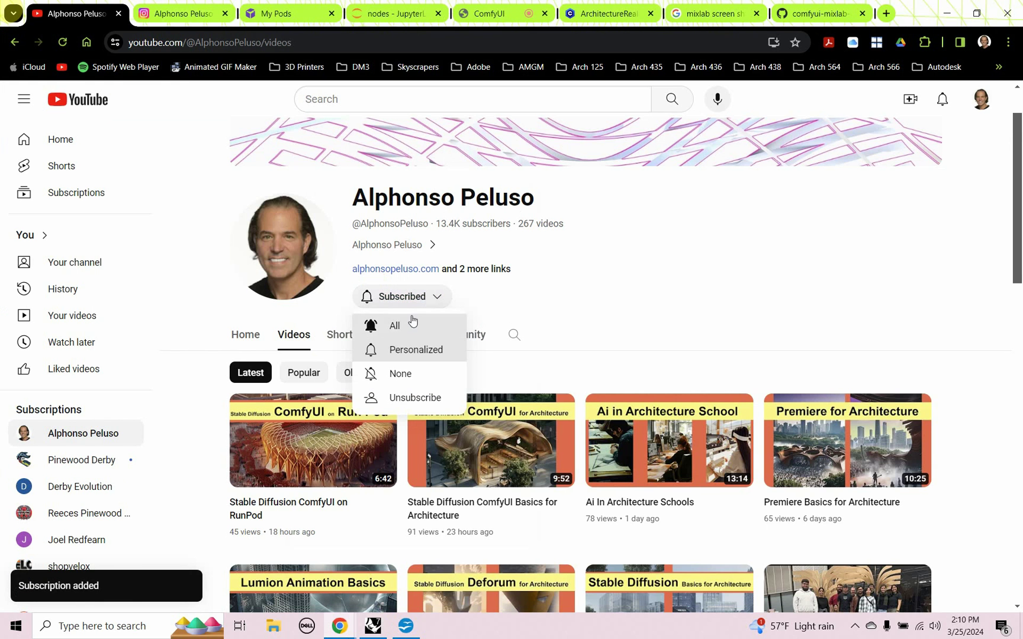
pyautogui.click(413, 324)
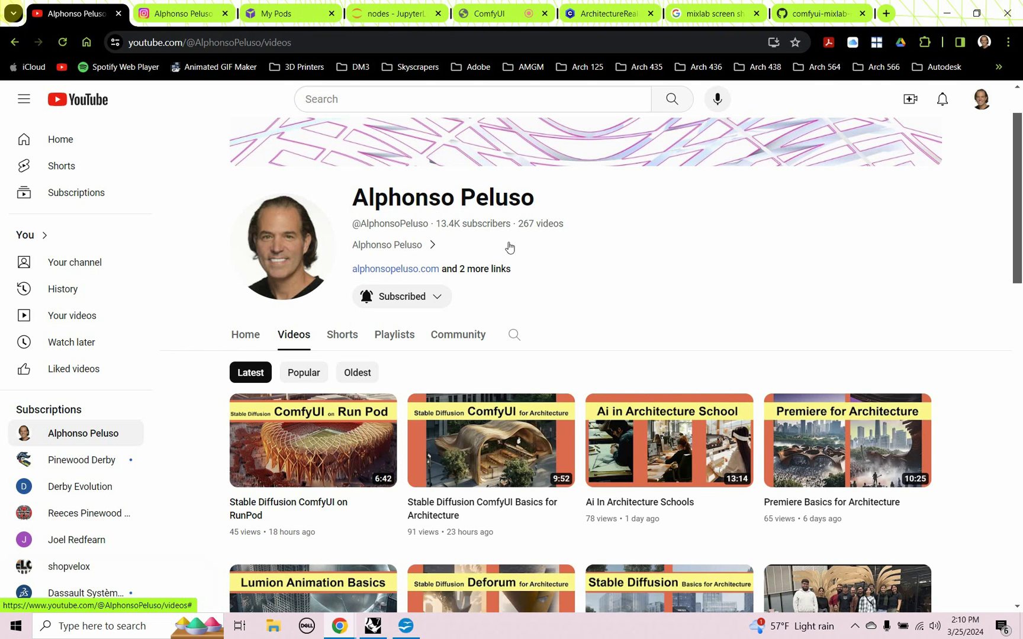
# Open the Instagram profile and look through its grid of posts
pyautogui.click(203, 16)
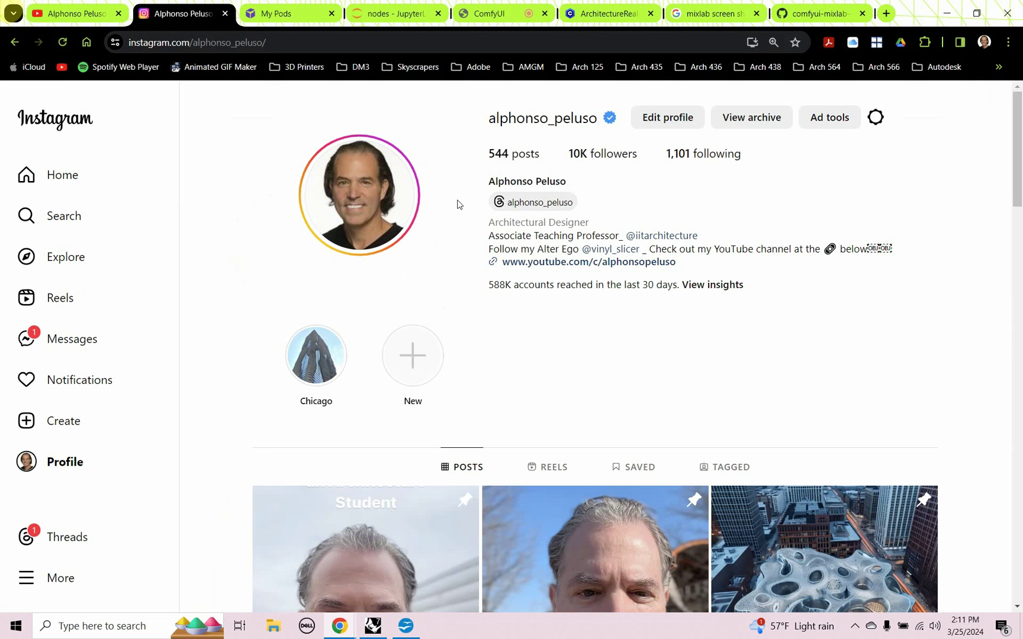
pyautogui.scroll(-2, 283, 279)
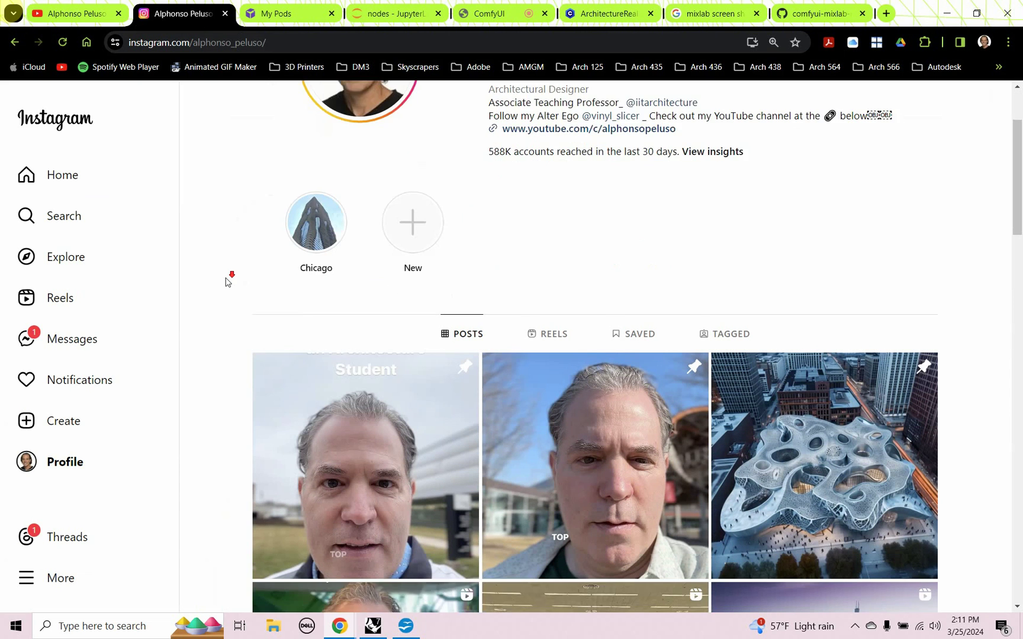
pyautogui.scroll(-2, 225, 282)
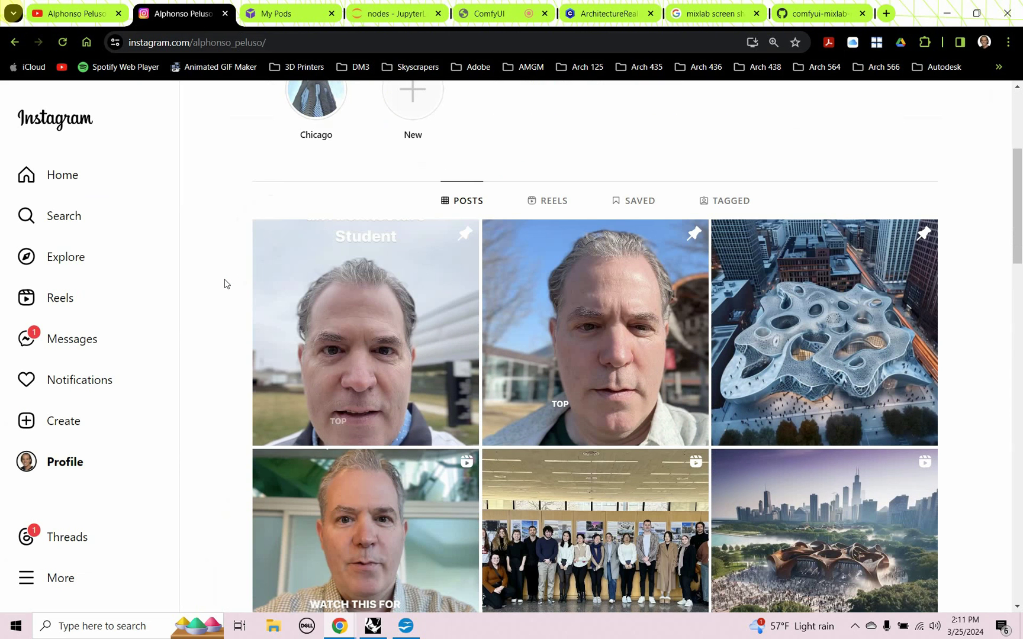
pyautogui.scroll(-4, 225, 283)
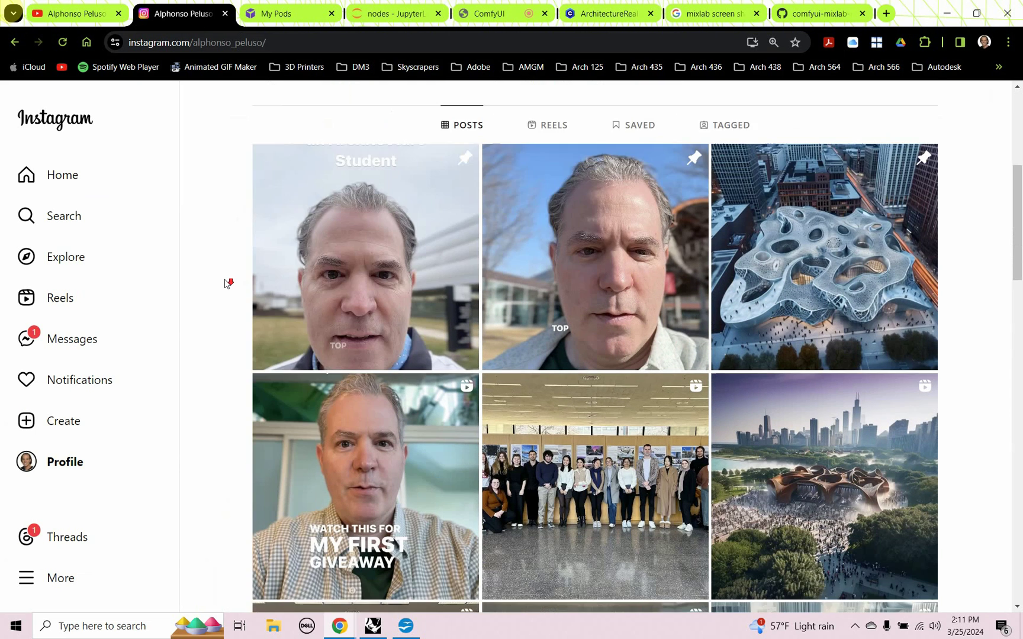
pyautogui.scroll(-4, 225, 284)
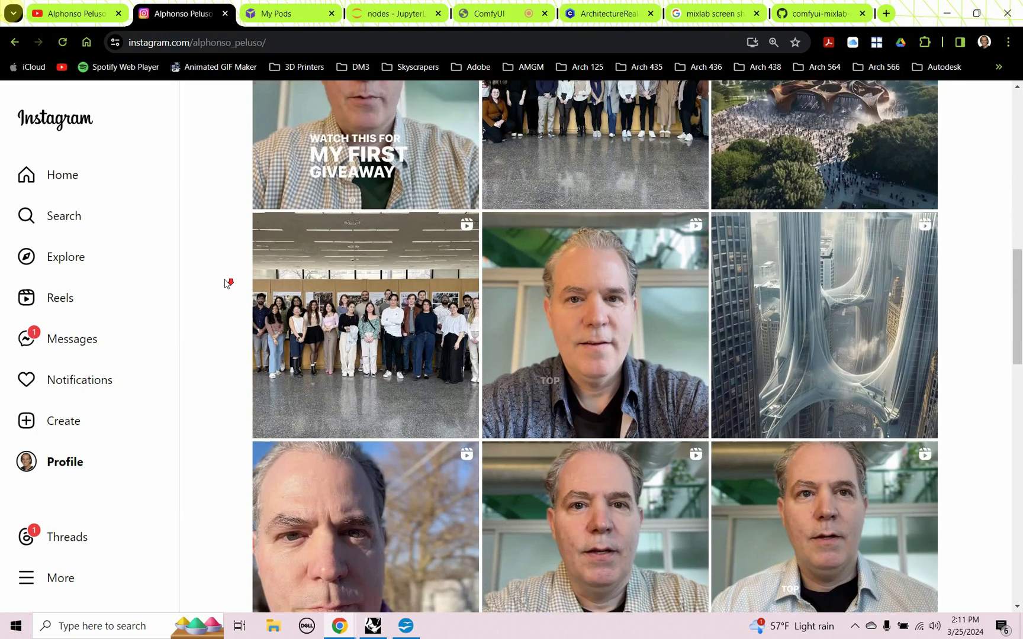
pyautogui.scroll(2, 225, 284)
pyautogui.scroll(10, 225, 283)
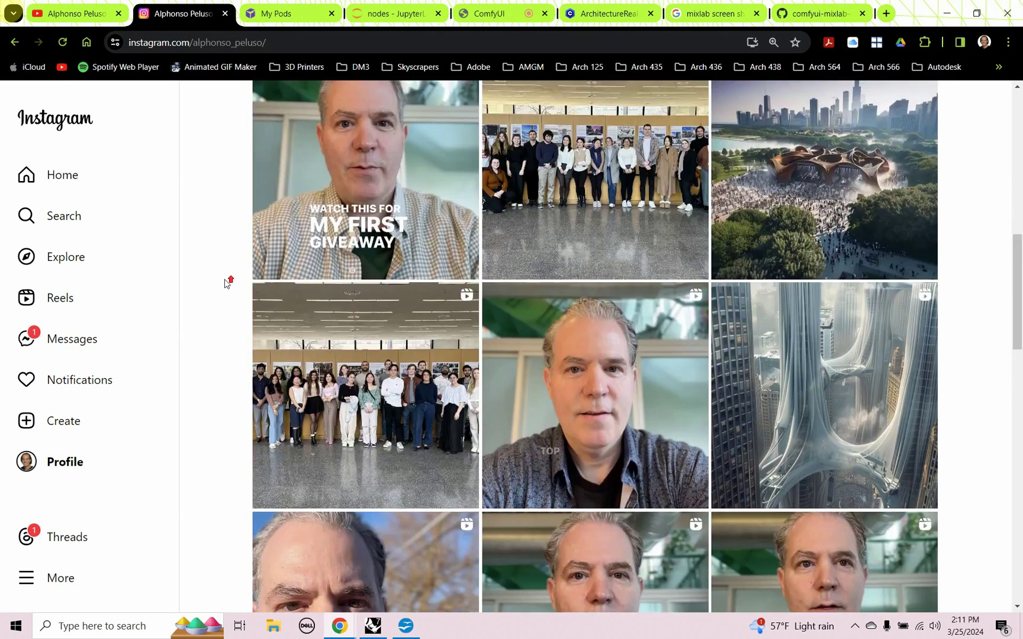
pyautogui.scroll(2, 225, 284)
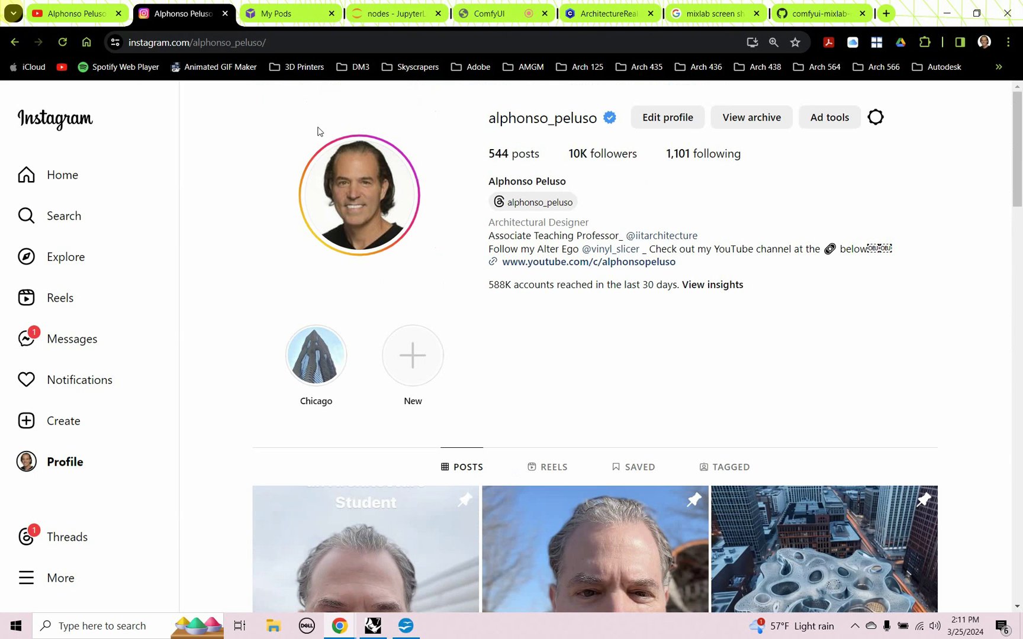
# Bring up the ComfyUI workflow and stop the live run on its screen share node
pyautogui.moveTo(338, 629)
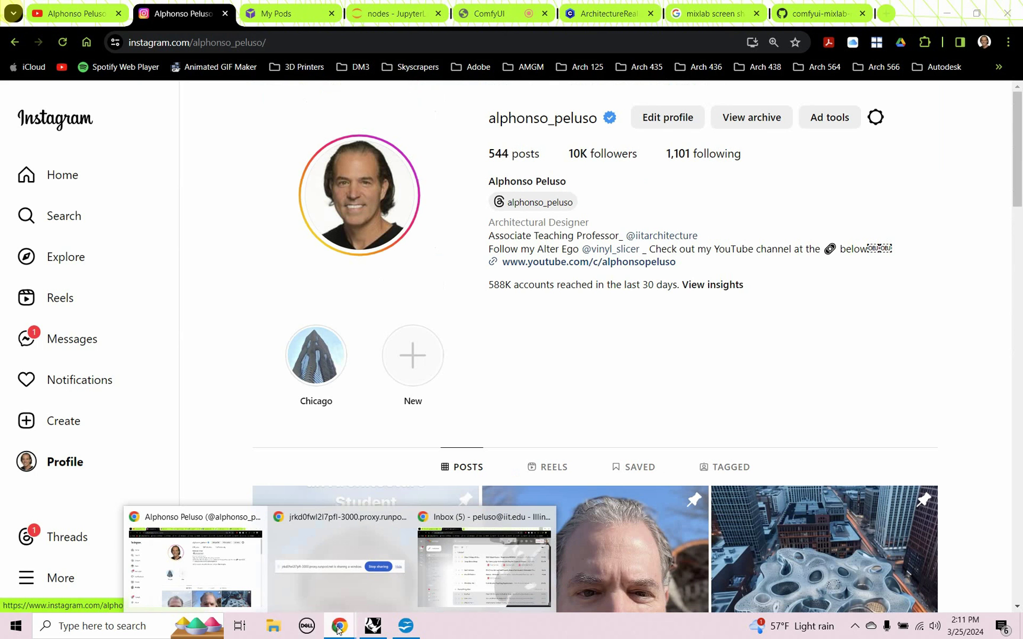
pyautogui.click(365, 14)
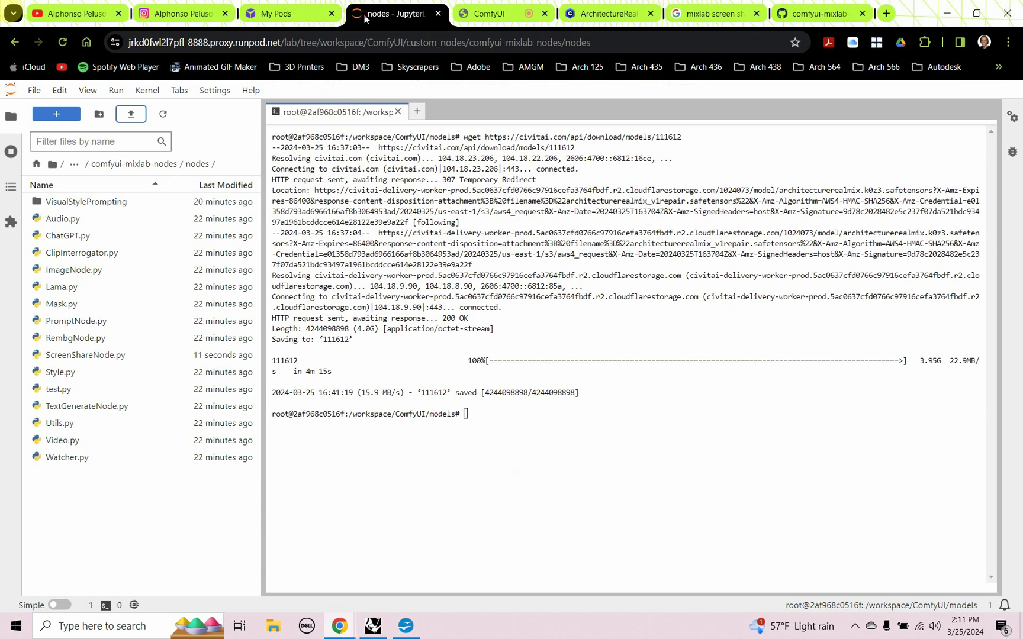
pyautogui.click(472, 19)
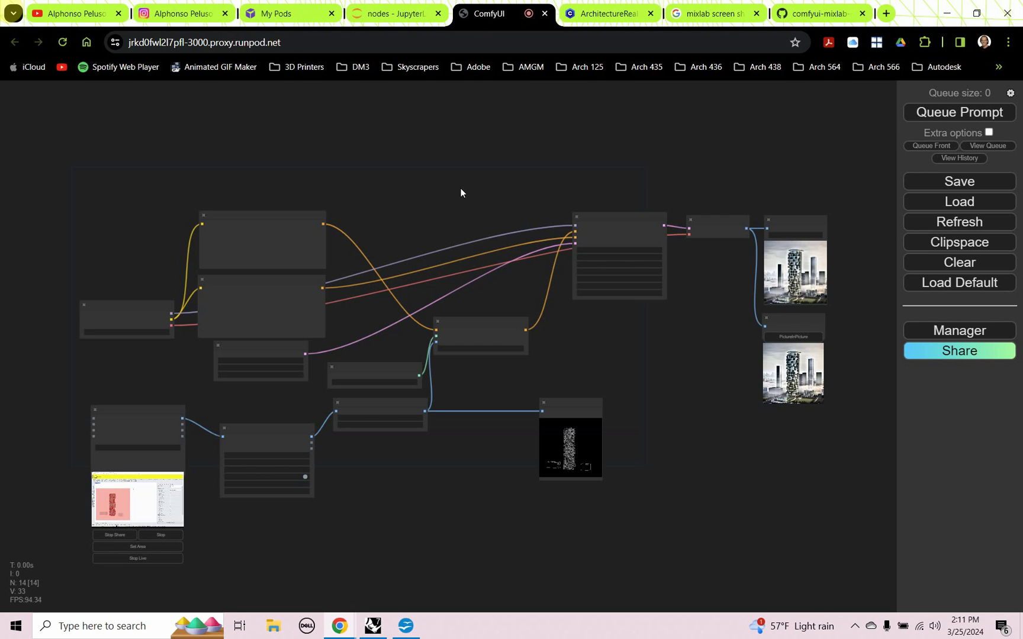
pyautogui.hotkey('ctrl', 'Return')
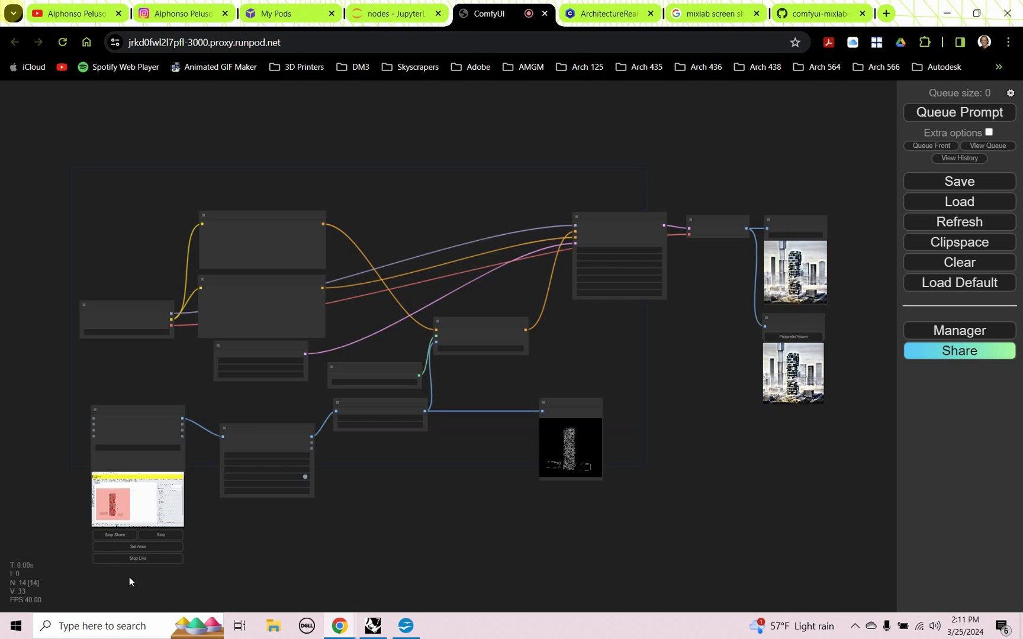
pyautogui.click(128, 559)
# Save the ComfyUI workflow as Real_Time_Render_Test.json in the SD_ComfyUI_RealTime_Render folder, replacing the existing file
pyautogui.click(925, 184)
pyautogui.click(589, 159)
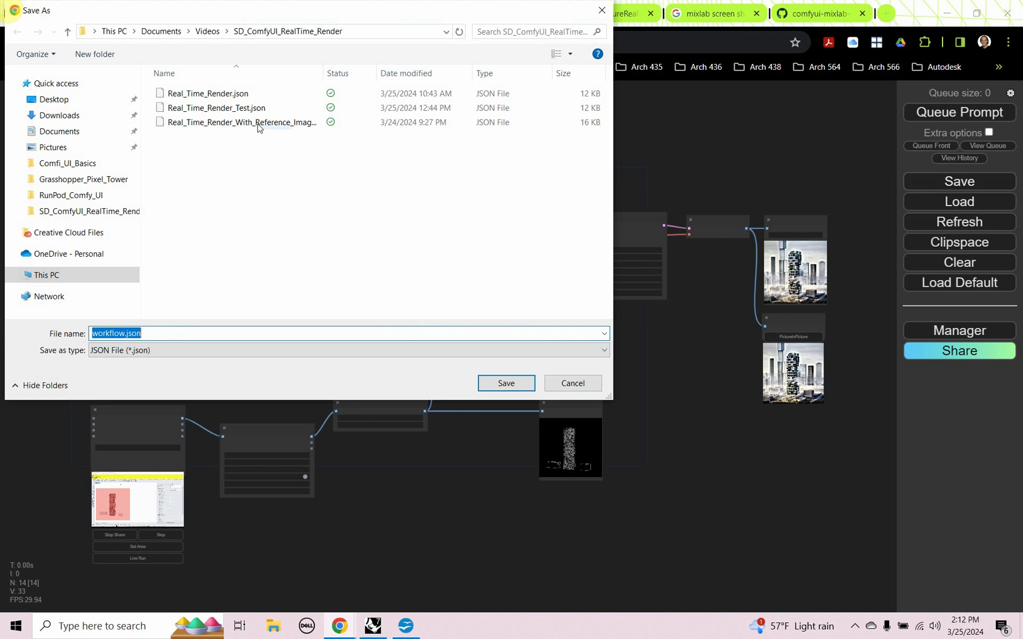
pyautogui.click(231, 110)
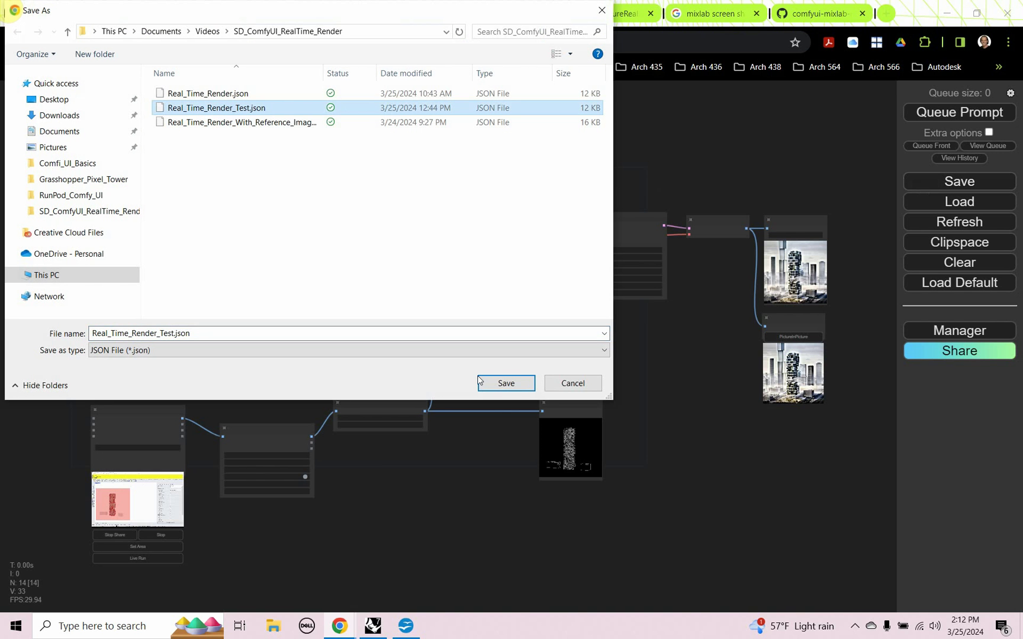
pyautogui.click(497, 386)
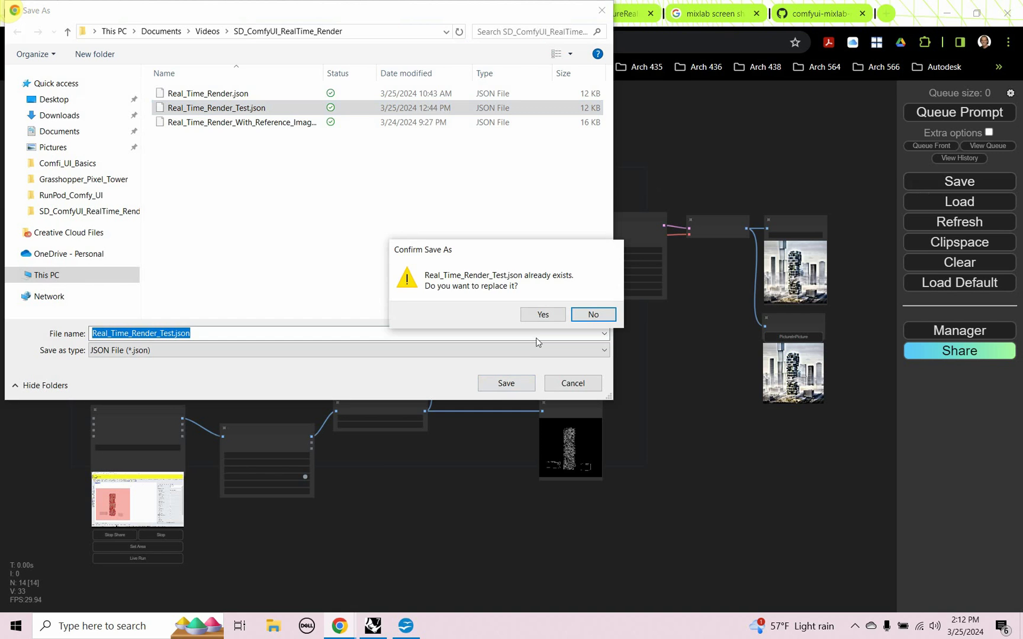
pyautogui.click(543, 315)
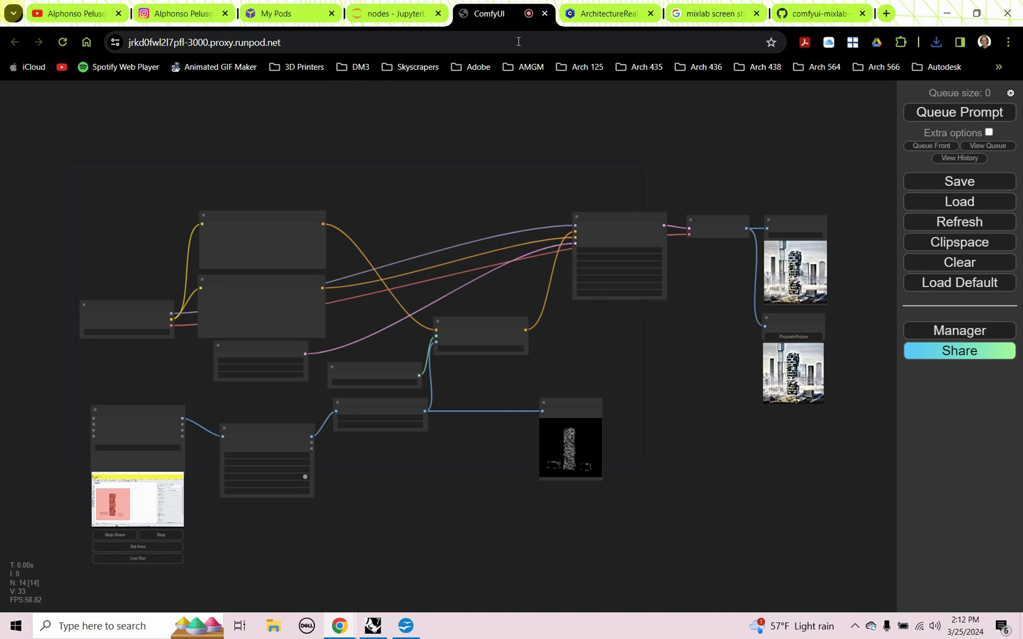
# Close the ComfyUI and JupyterLab pages in the browser
pyautogui.click(543, 14)
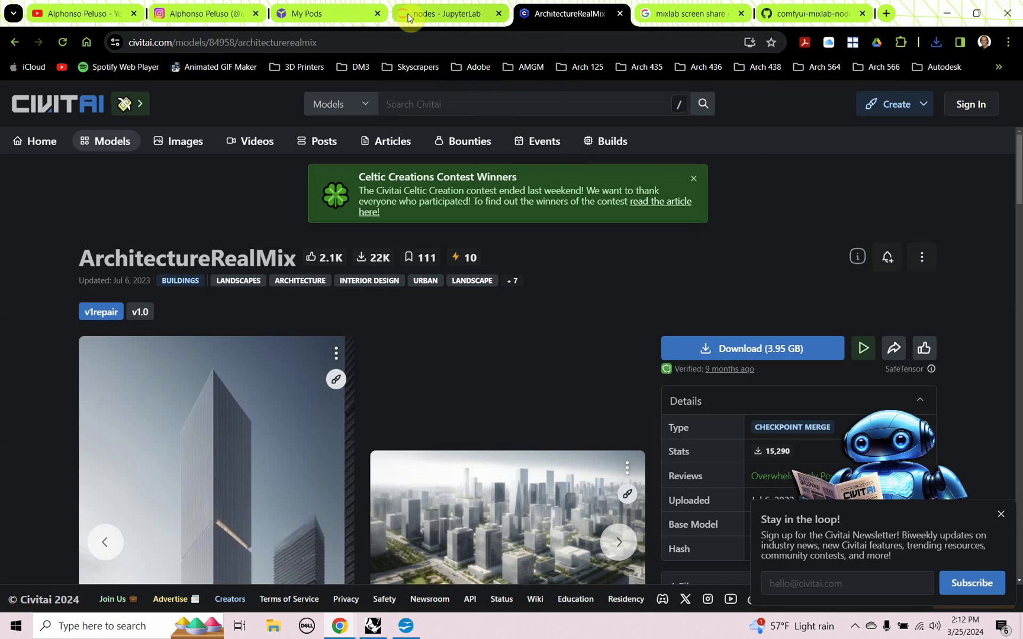
pyautogui.click(407, 17)
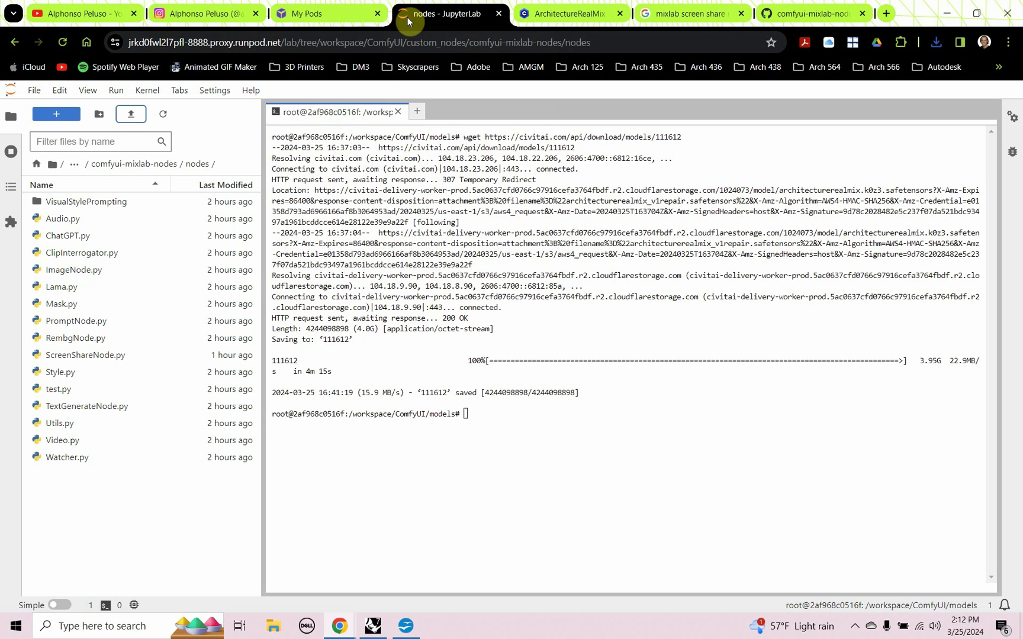
pyautogui.click(498, 14)
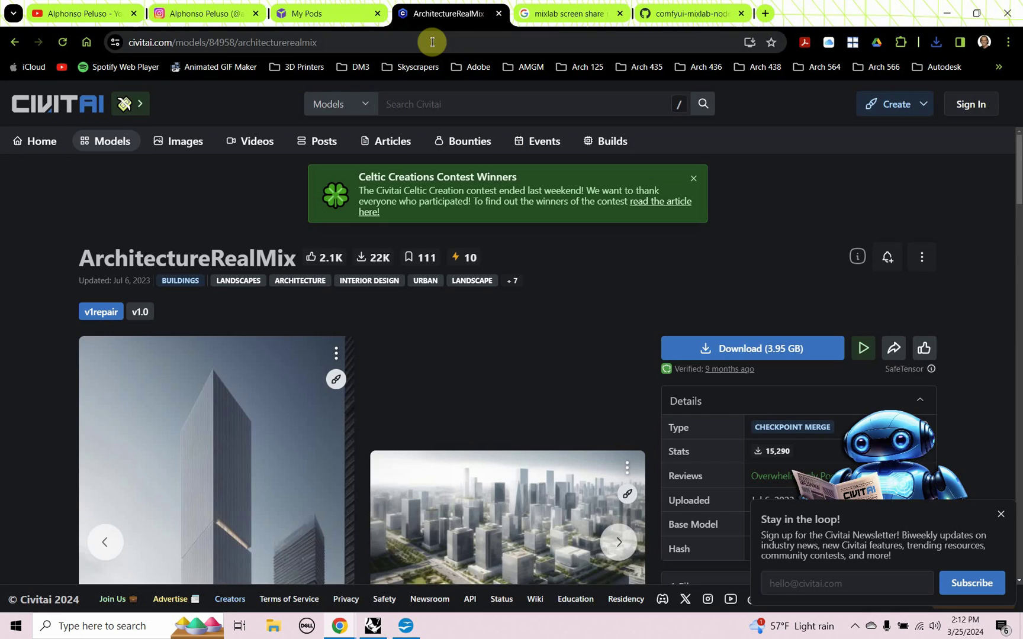
# Terminate the Runpod SD ComfyUI pod on RunPod and open the Storage page showing the network volume
pyautogui.click(338, 23)
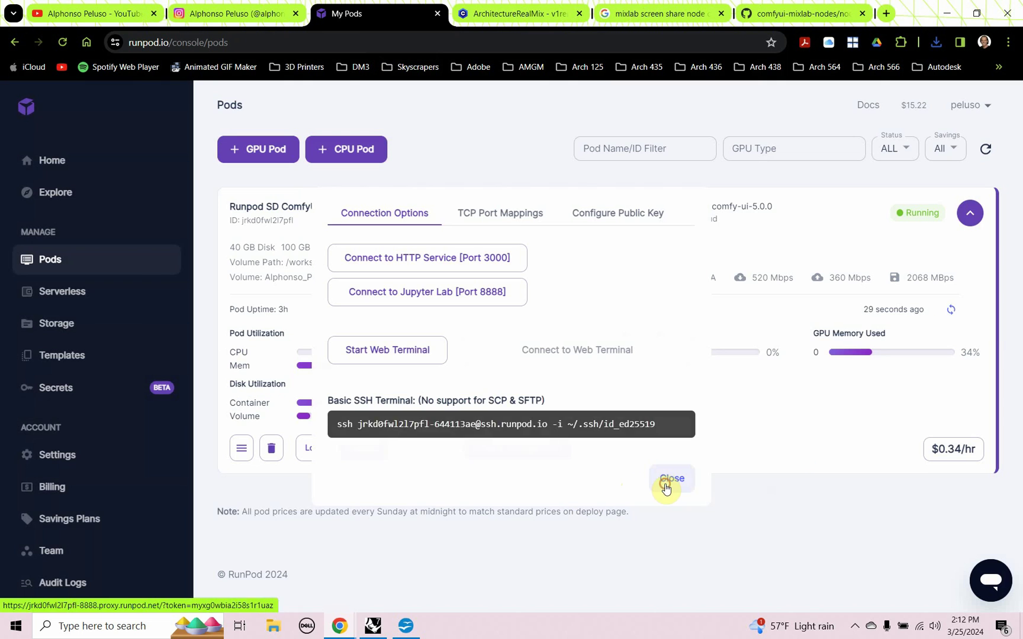
pyautogui.click(663, 486)
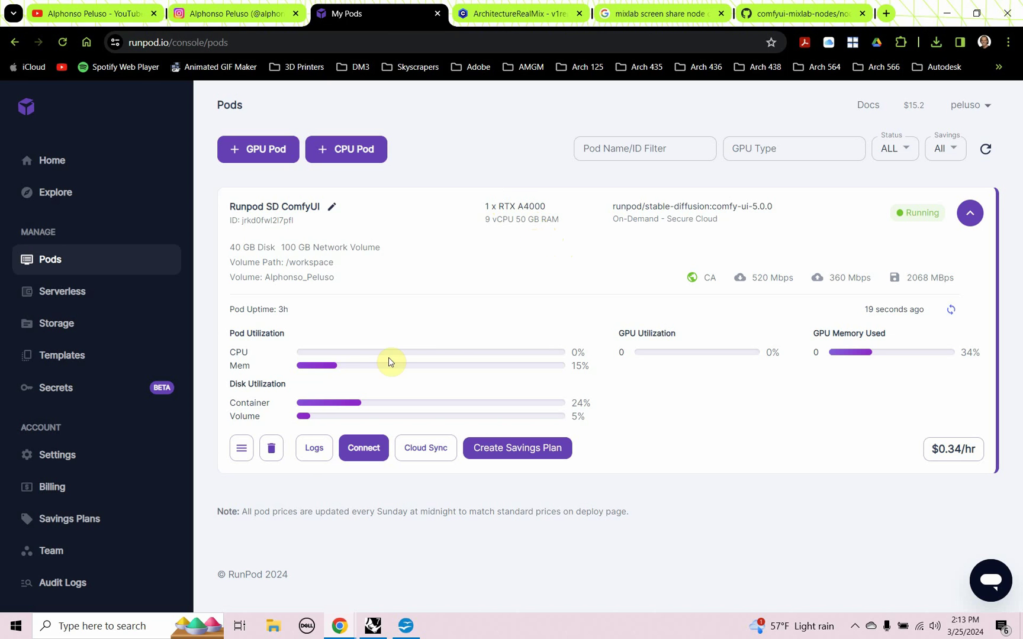
pyautogui.click(273, 456)
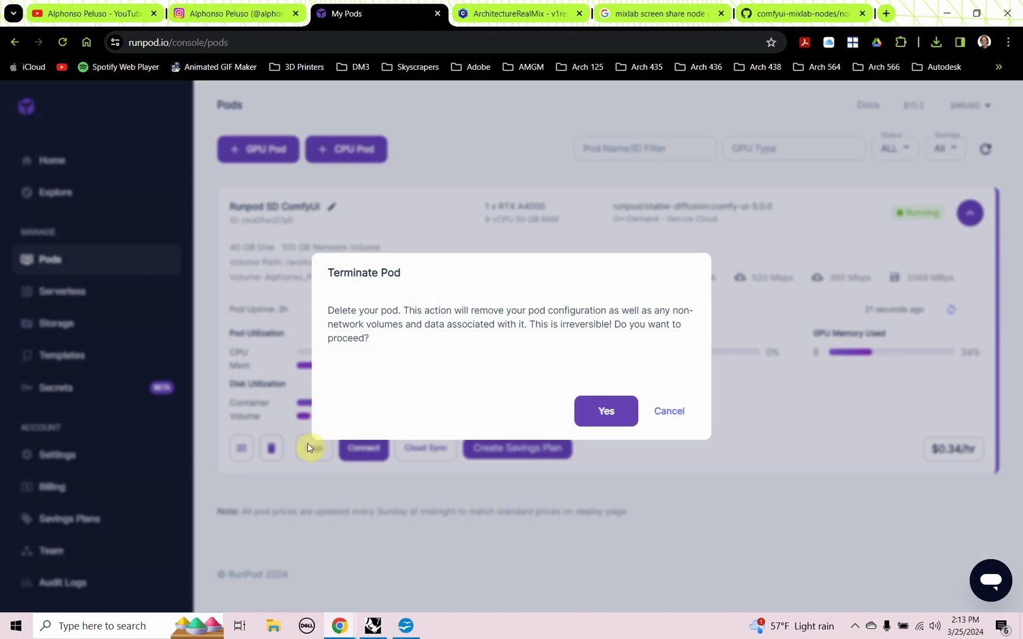
pyautogui.click(605, 407)
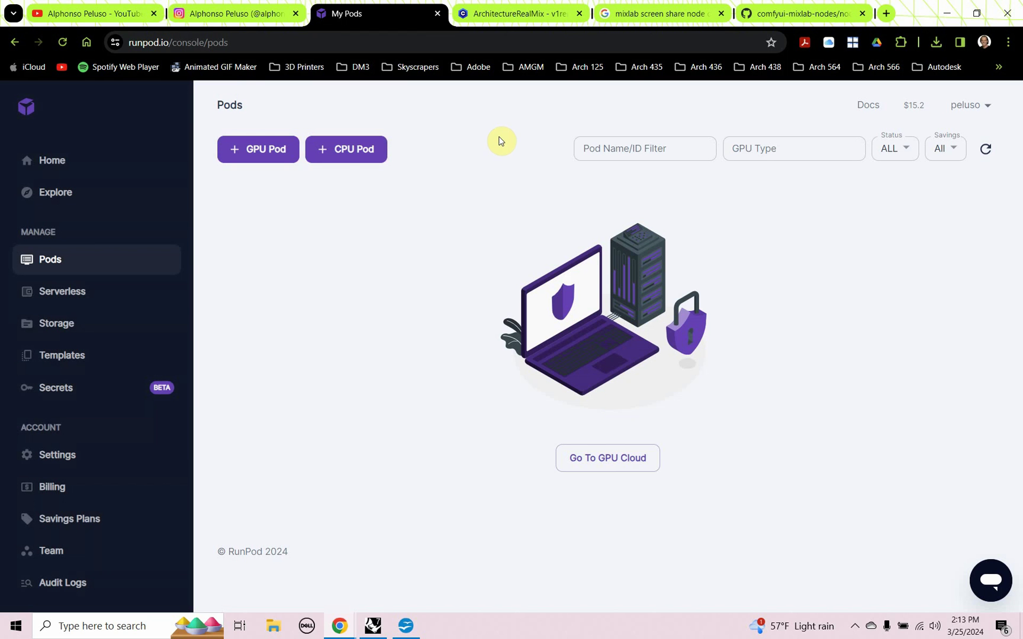
pyautogui.click(64, 312)
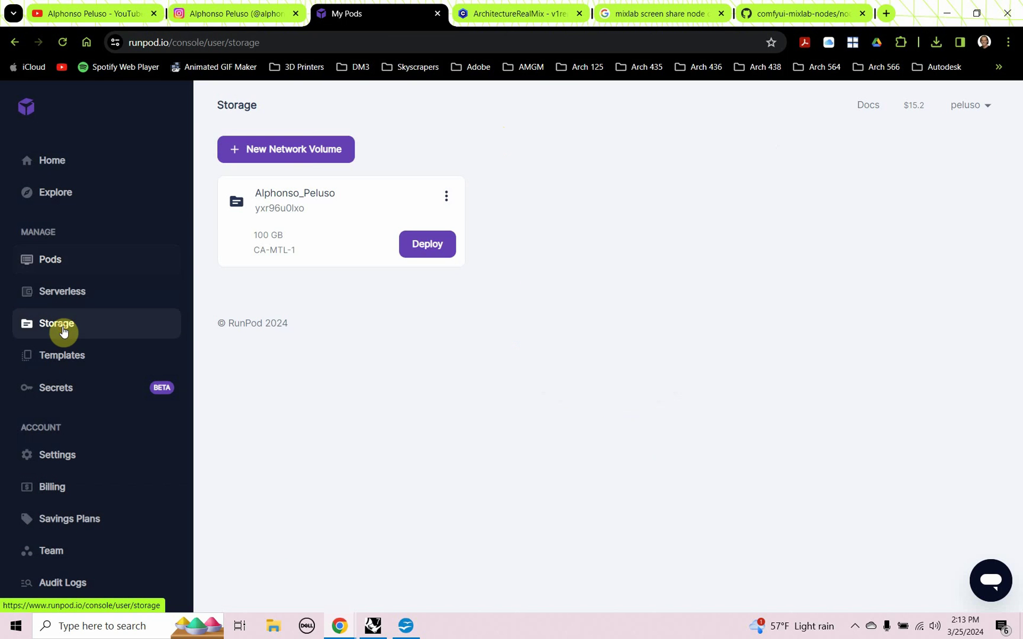
# Delete the existing 100 GB network volume in CA-MTL-1, entering its name to confirm the permanent deletion
pyautogui.click(447, 197)
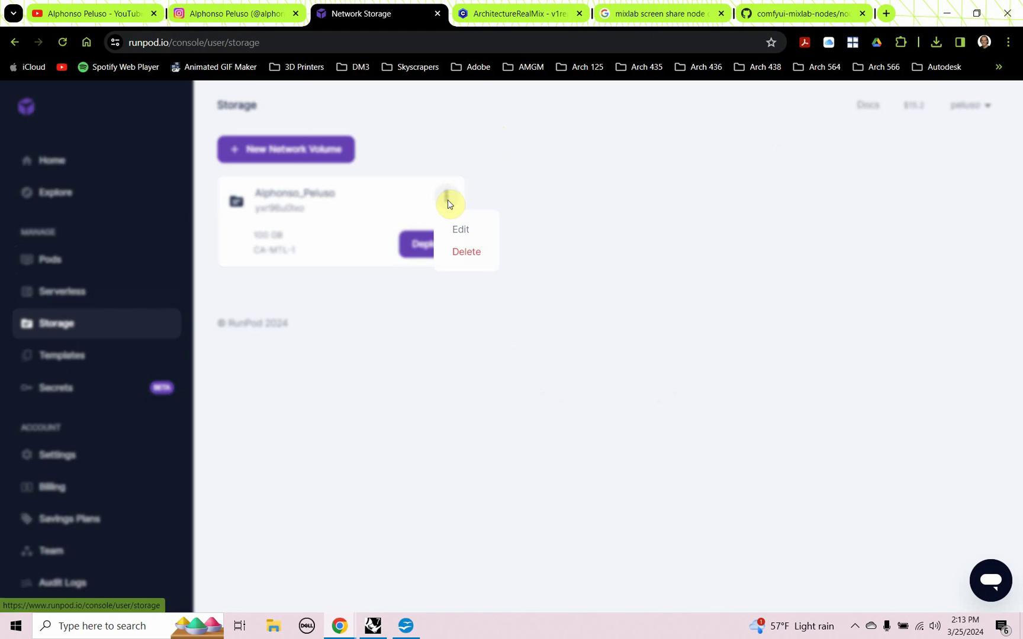
pyautogui.click(473, 252)
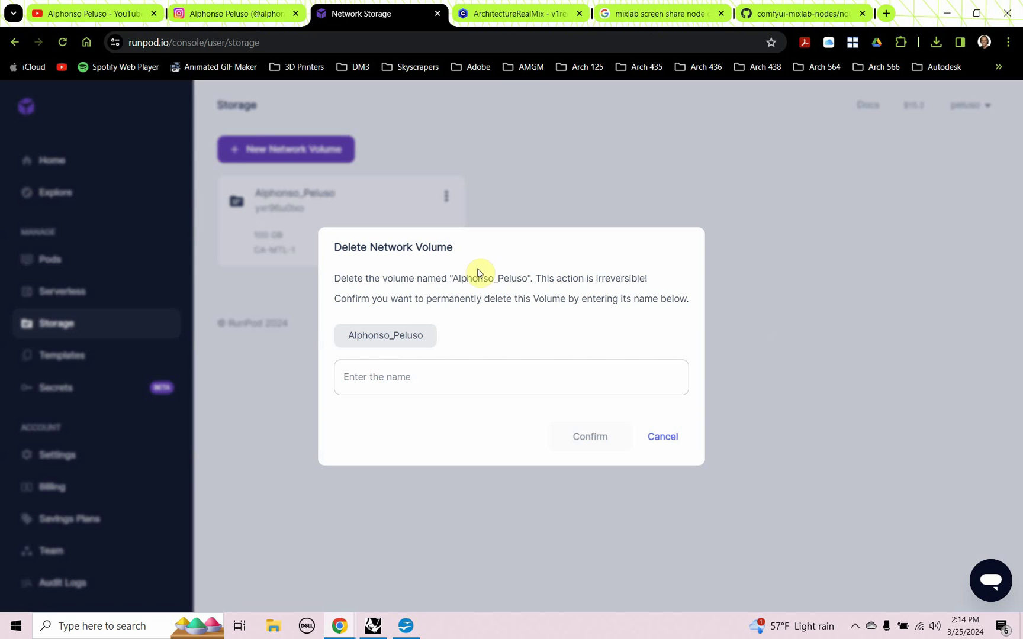
pyautogui.click(424, 374)
pyautogui.click(441, 415)
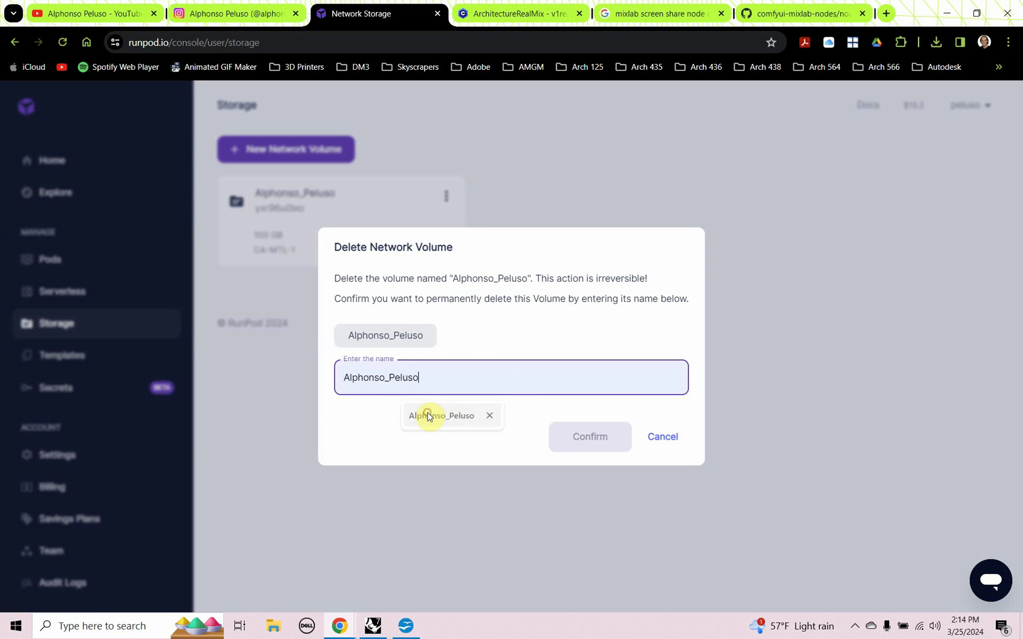
pyautogui.click(562, 435)
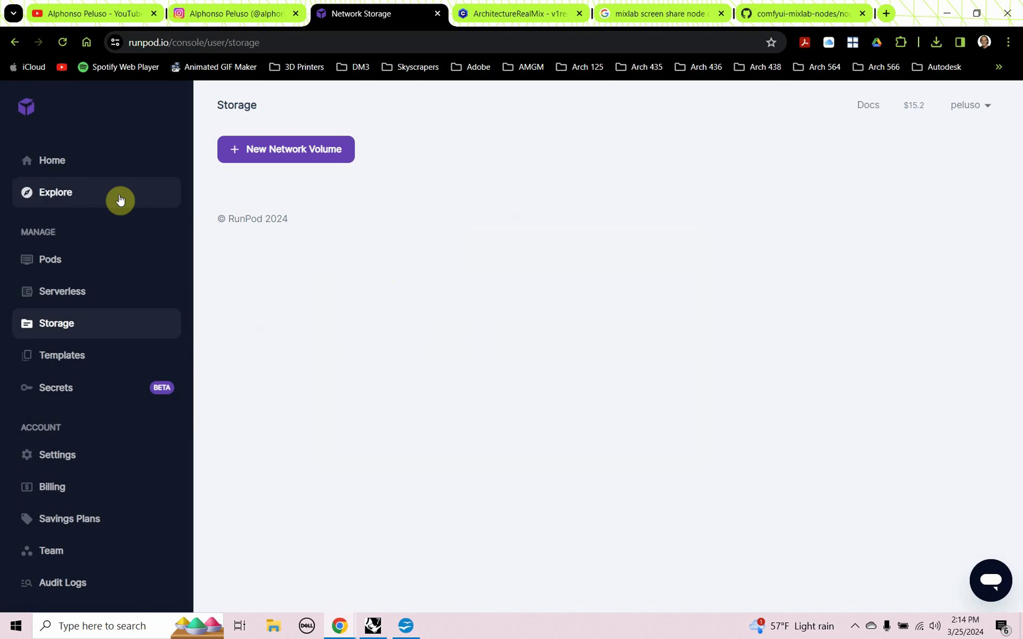
# Log in to the RunPod console from its public homepage and review the Billing and Pods pages
pyautogui.click(26, 105)
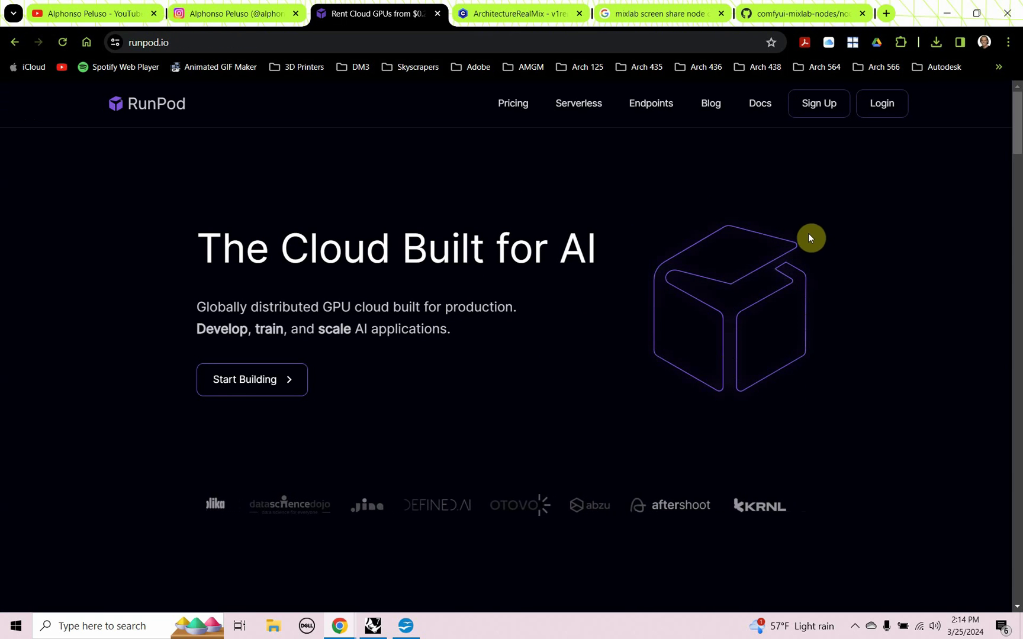
pyautogui.click(876, 108)
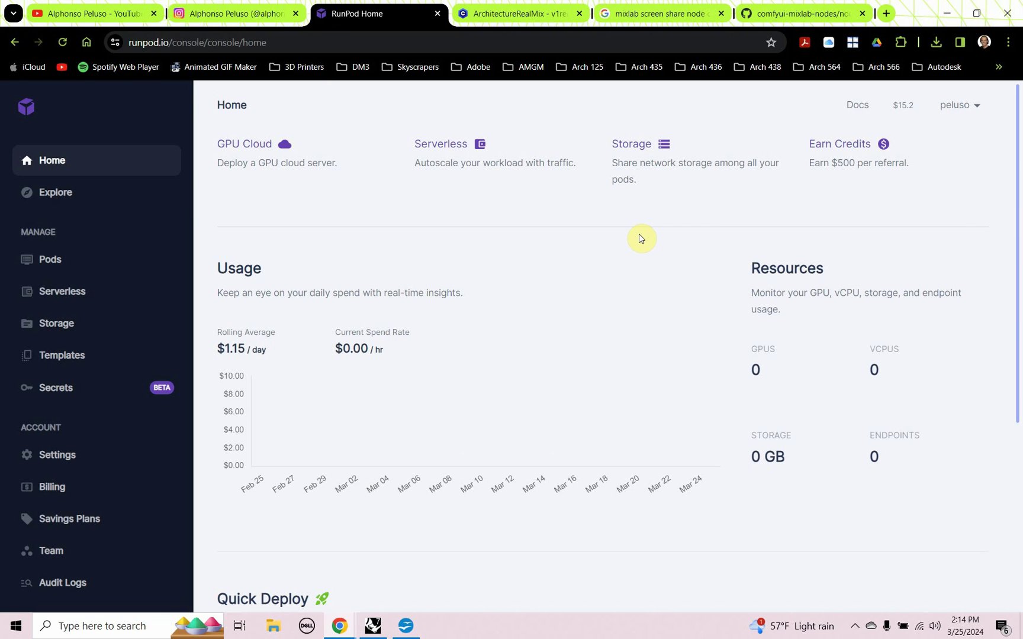
pyautogui.click(52, 487)
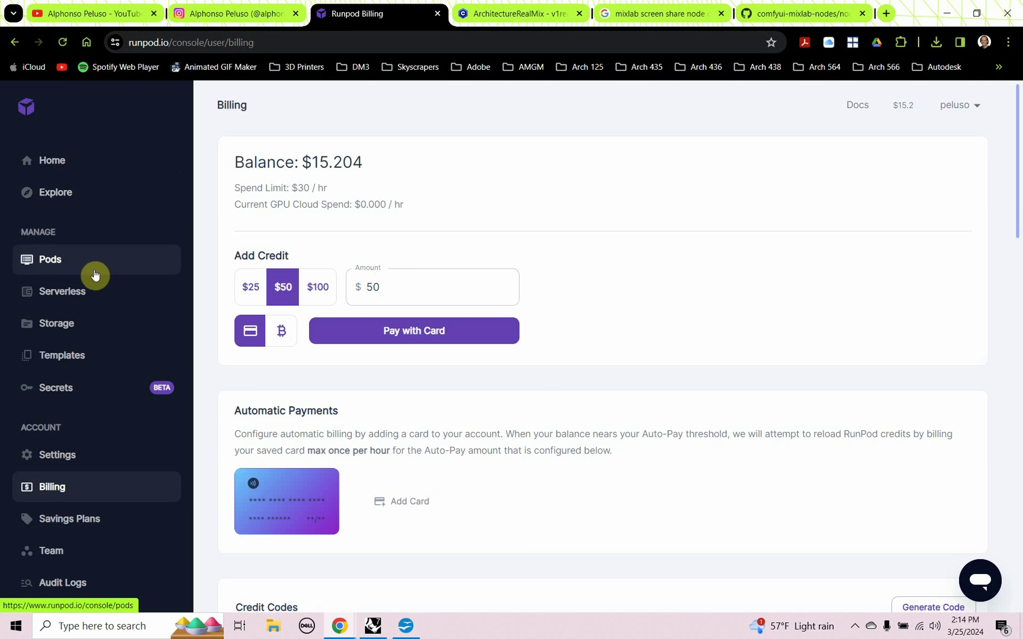
pyautogui.click(55, 270)
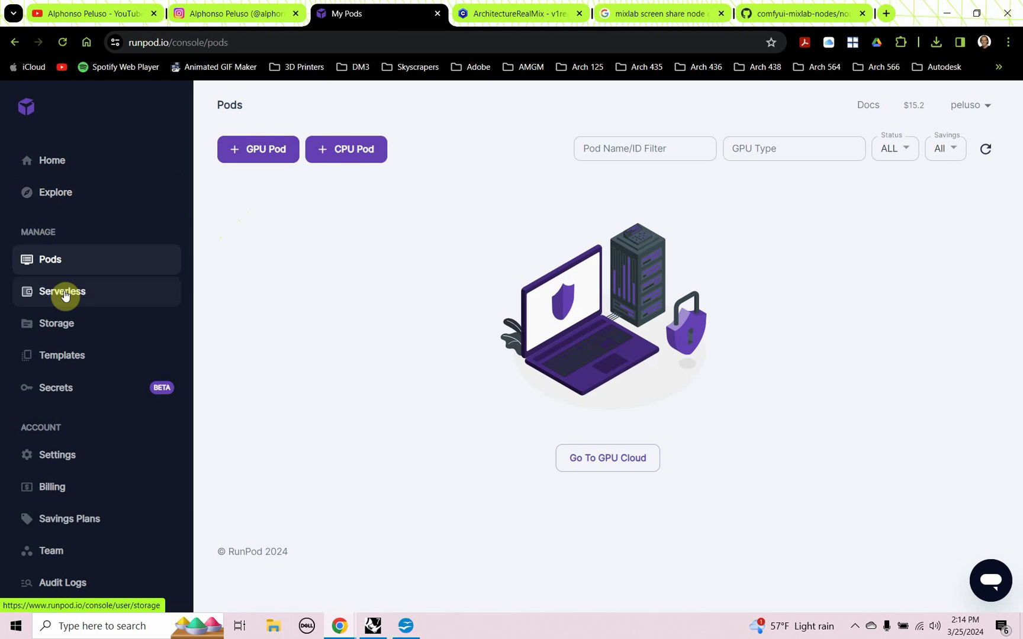
# Start a new network volume and compare GPU availability across the CA-MTL-1, EU-RO-1, EU-SE-1 and EUR-NO-1 data centers
pyautogui.click(64, 327)
pyautogui.click(236, 159)
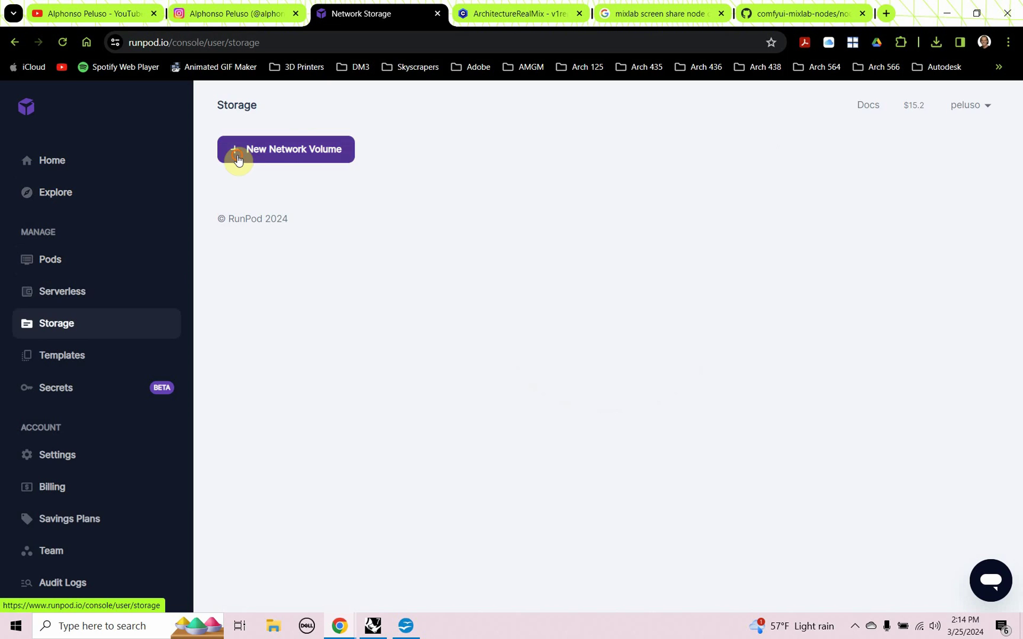
pyautogui.moveTo(278, 217)
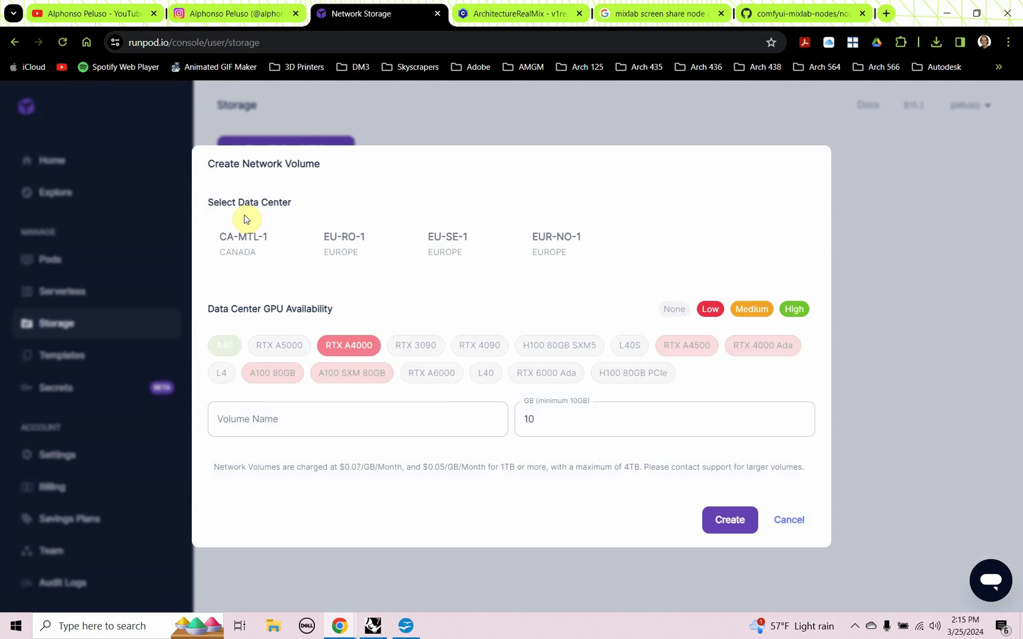
pyautogui.click(254, 244)
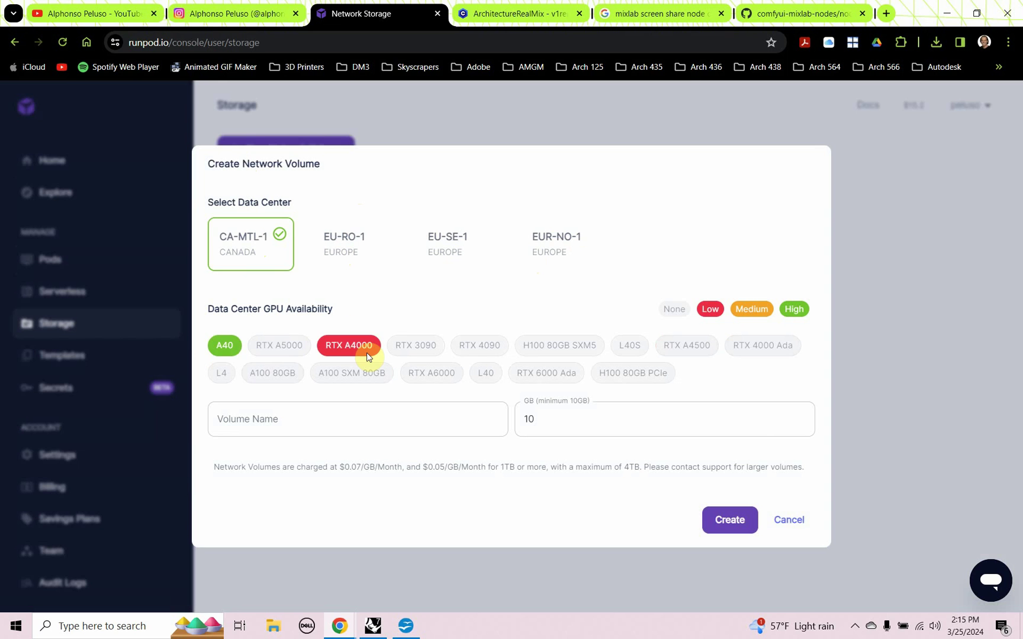
pyautogui.click(343, 251)
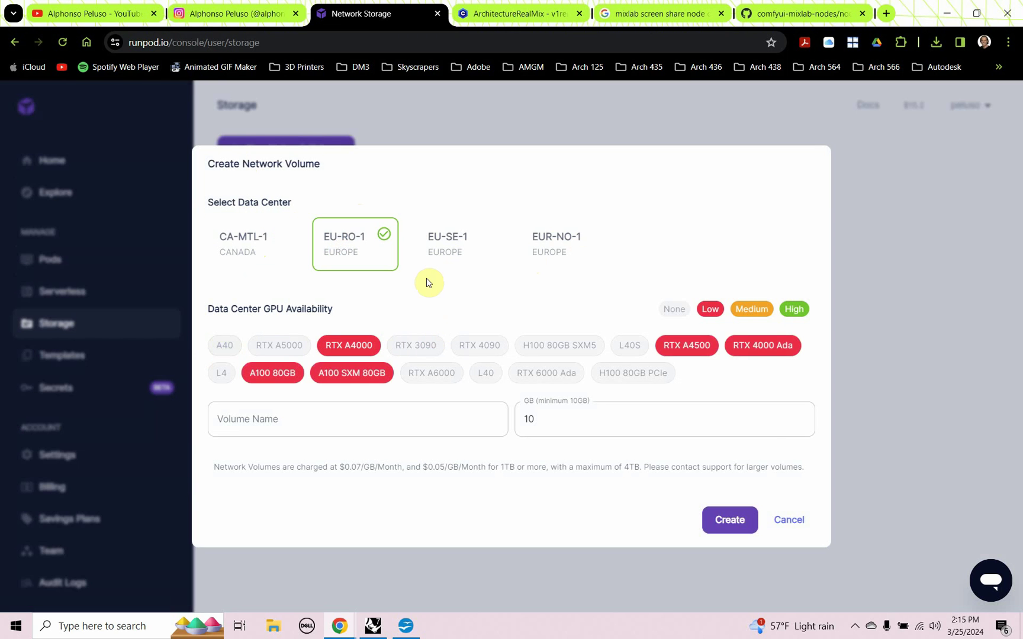
pyautogui.click(435, 251)
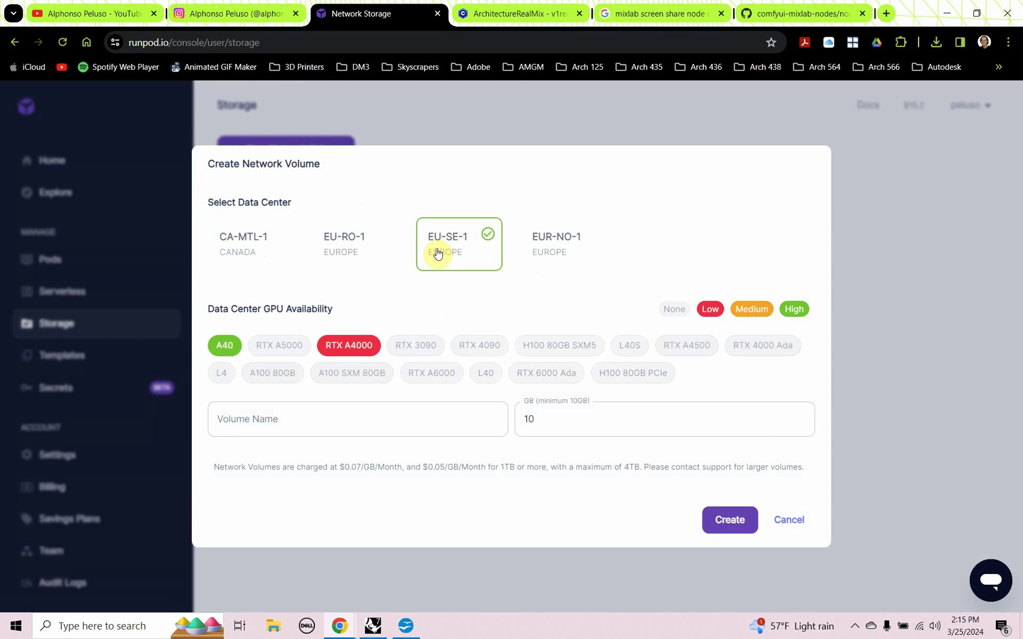
pyautogui.click(545, 253)
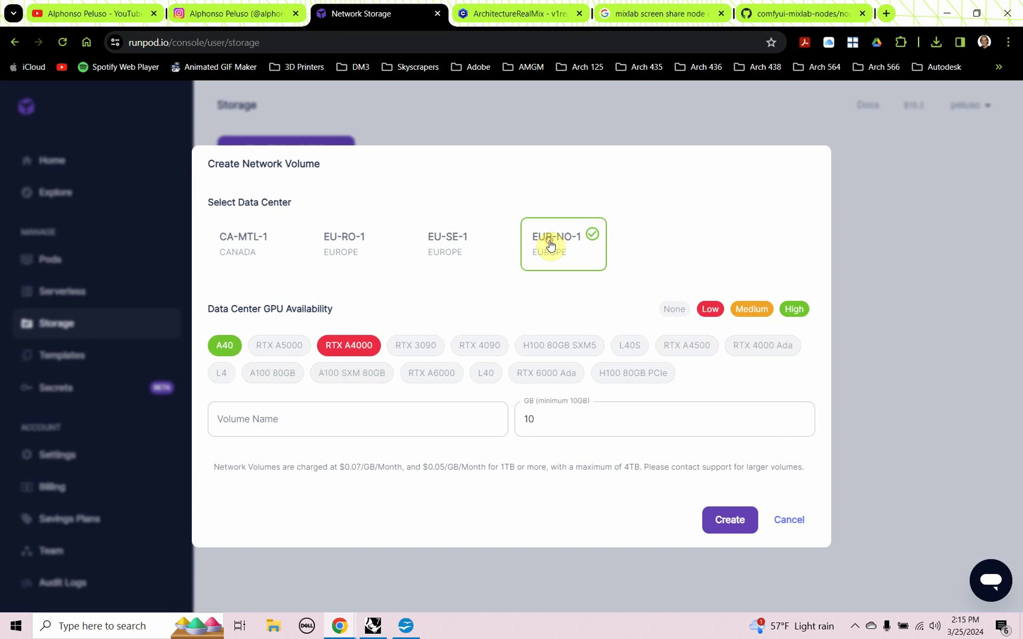
pyautogui.click(432, 251)
pyautogui.click(362, 255)
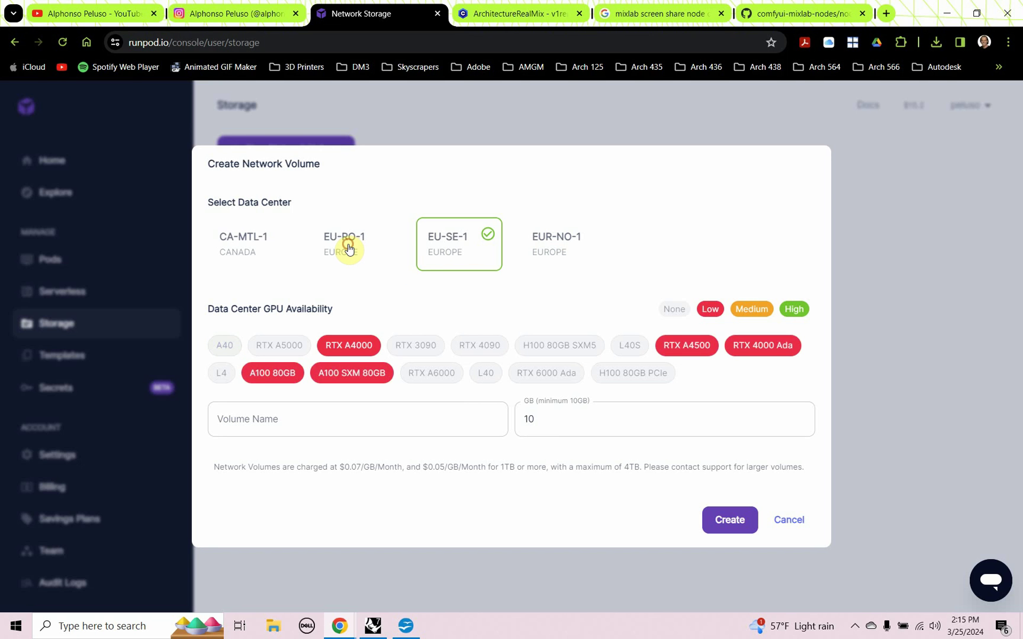
pyautogui.click(349, 249)
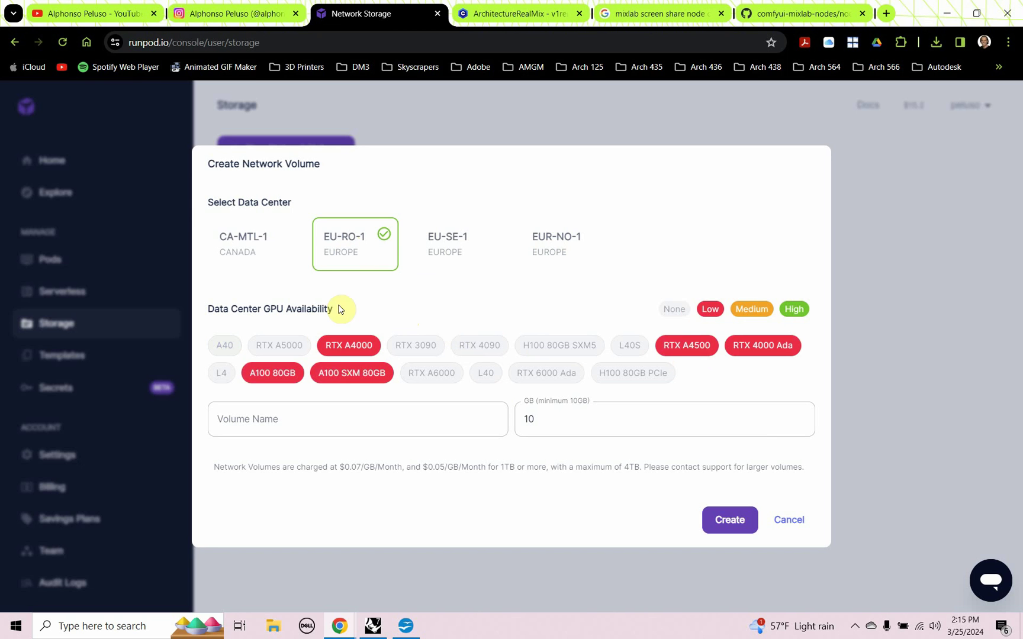
pyautogui.click(242, 260)
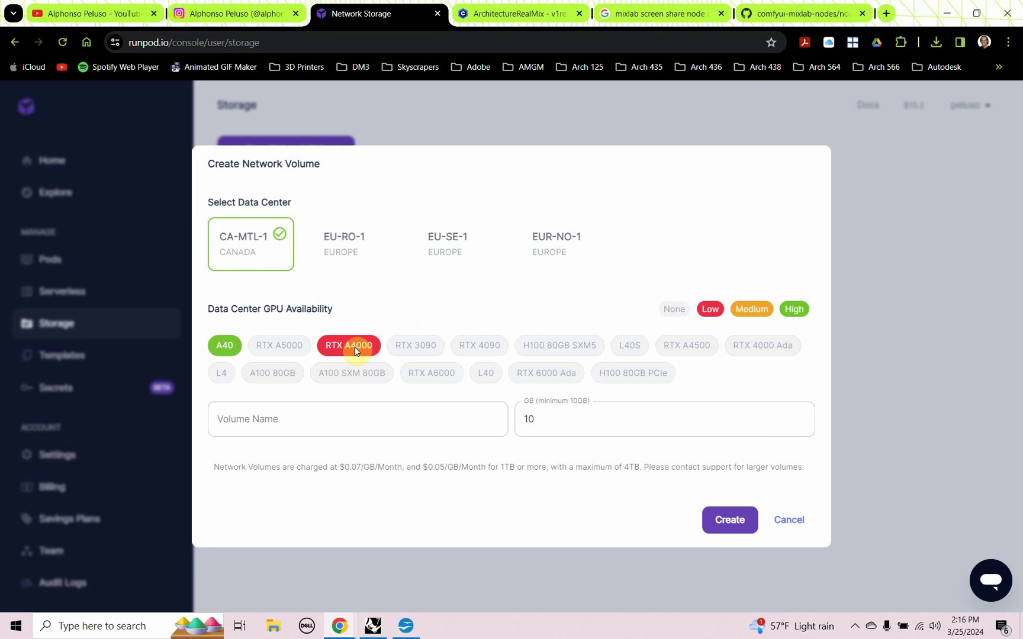
# Create a 100 GB network volume in the EU-RO-1 data center, naming it with the owner's full name joined by an underscore
pyautogui.click(349, 262)
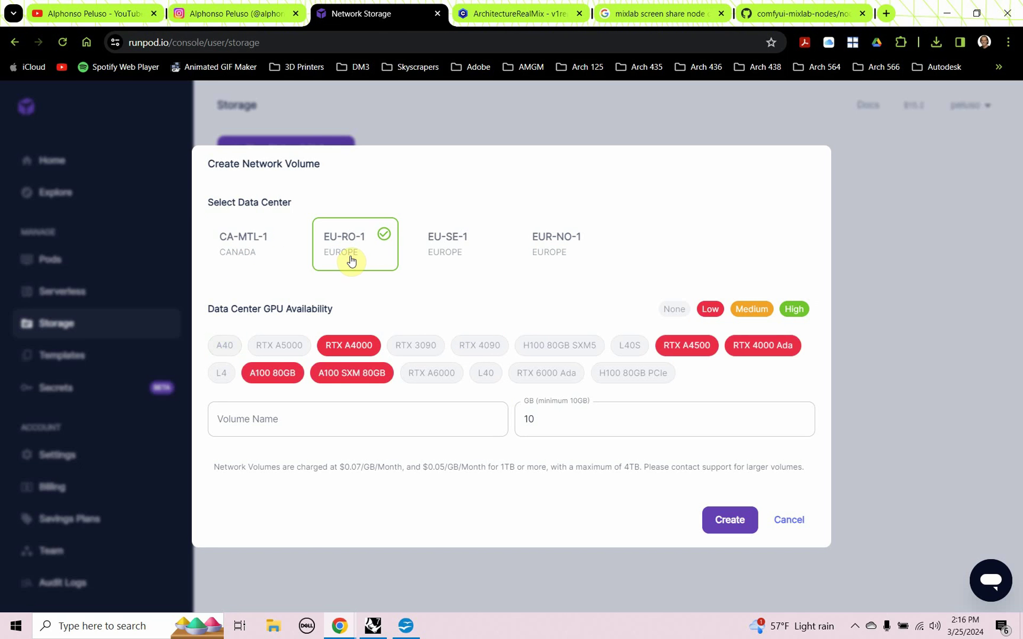
pyautogui.click(336, 419)
pyautogui.press('Down')
pyautogui.press('Down')
pyautogui.press('Down')
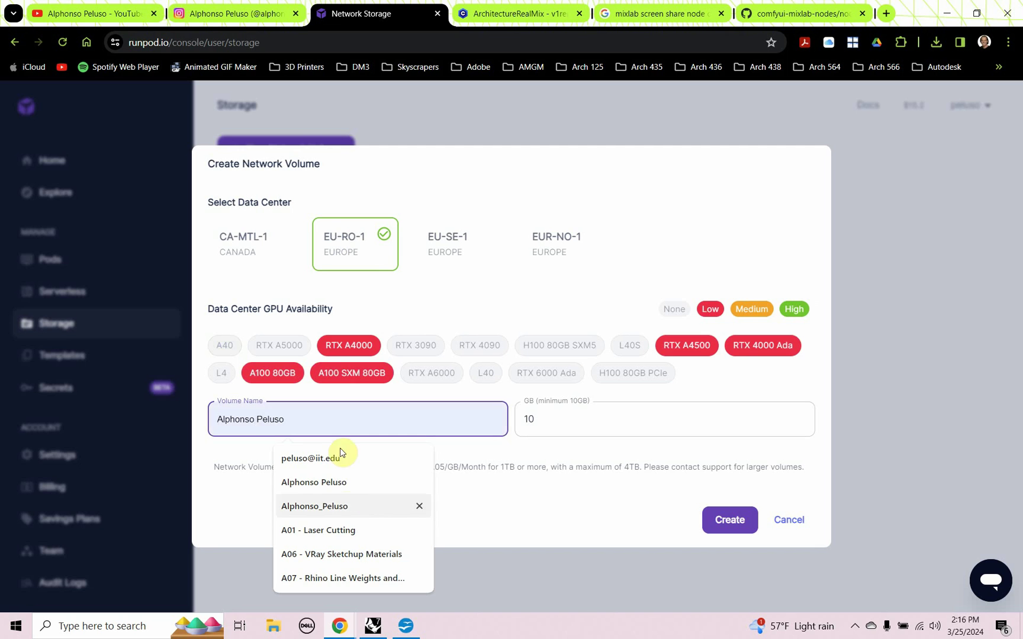
pyautogui.click(342, 506)
pyautogui.click(563, 431)
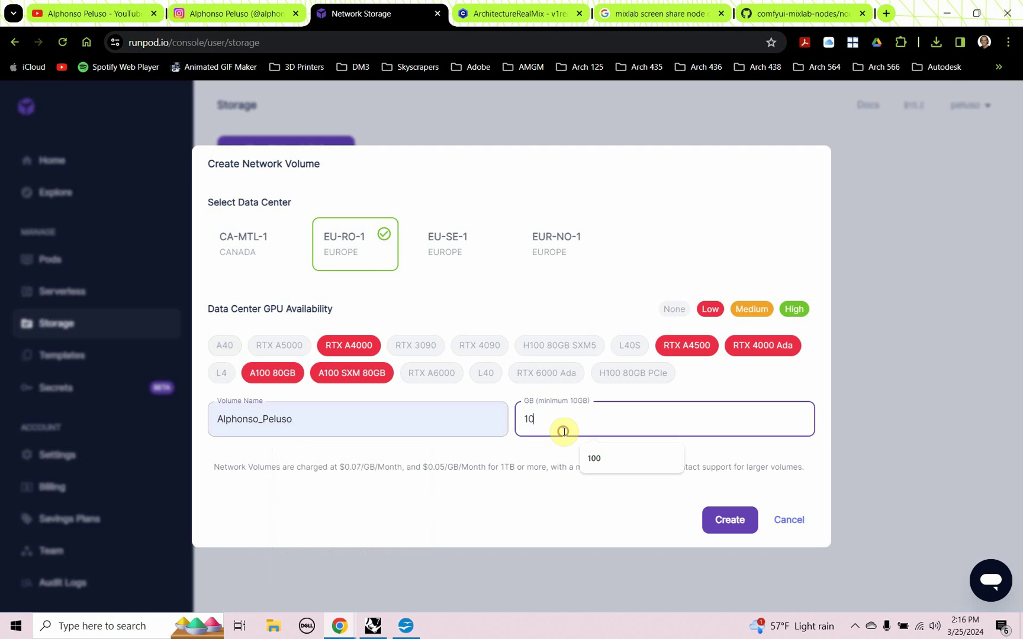
pyautogui.write('0')
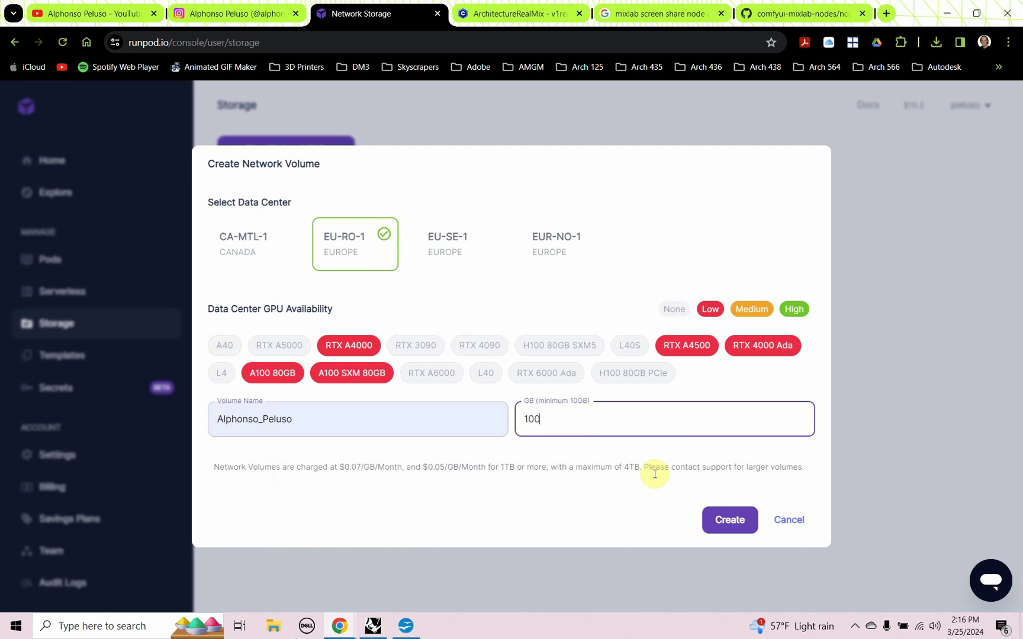
pyautogui.click(705, 519)
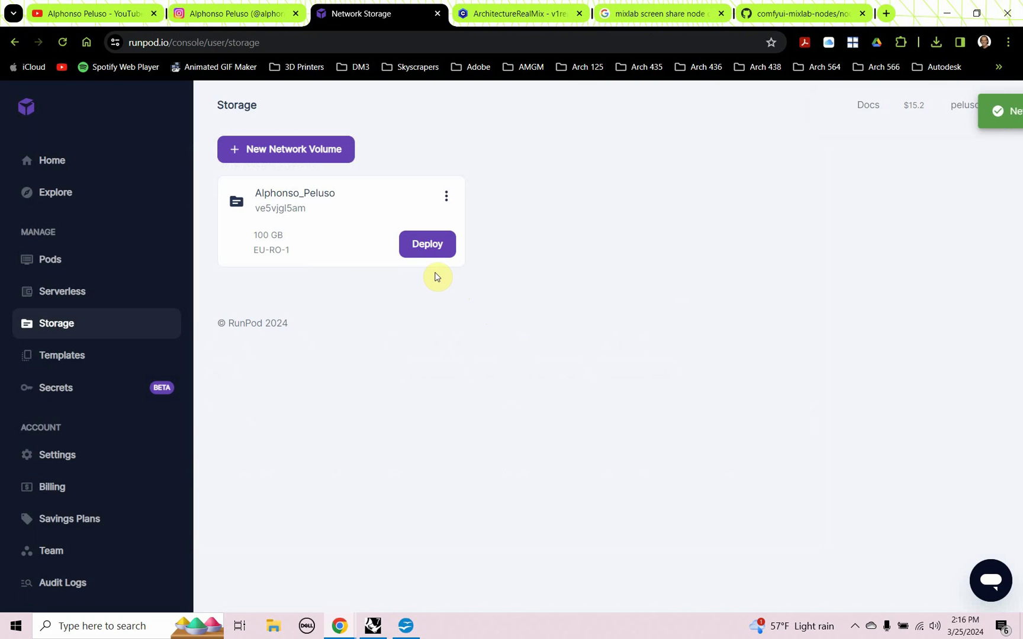
# Start a new GPU pod deployment and remove the preselected Runpod SD ComfyUI template
pyautogui.click(50, 266)
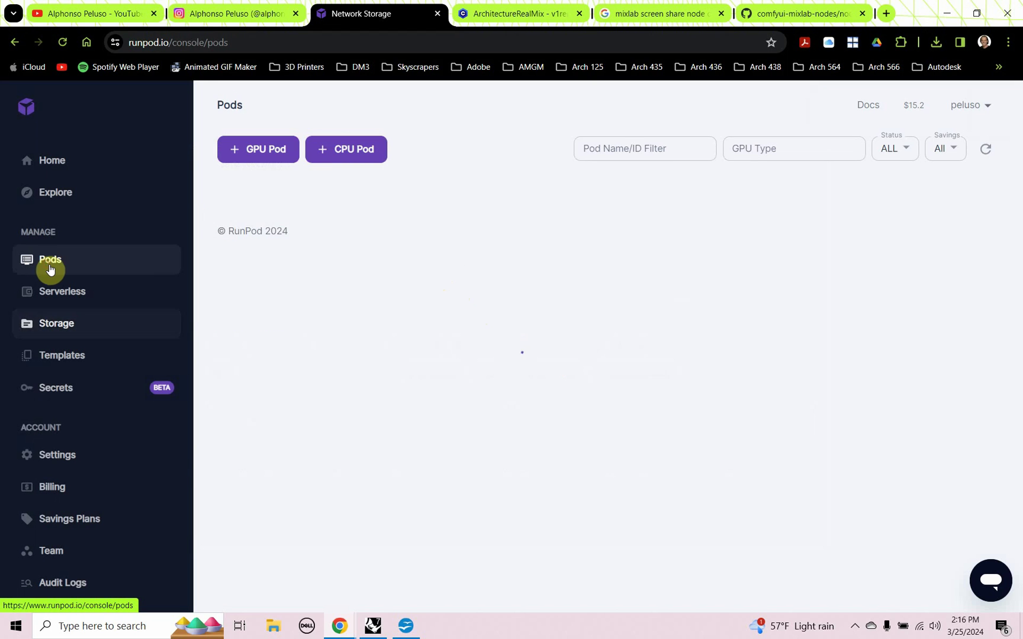
pyautogui.click(239, 155)
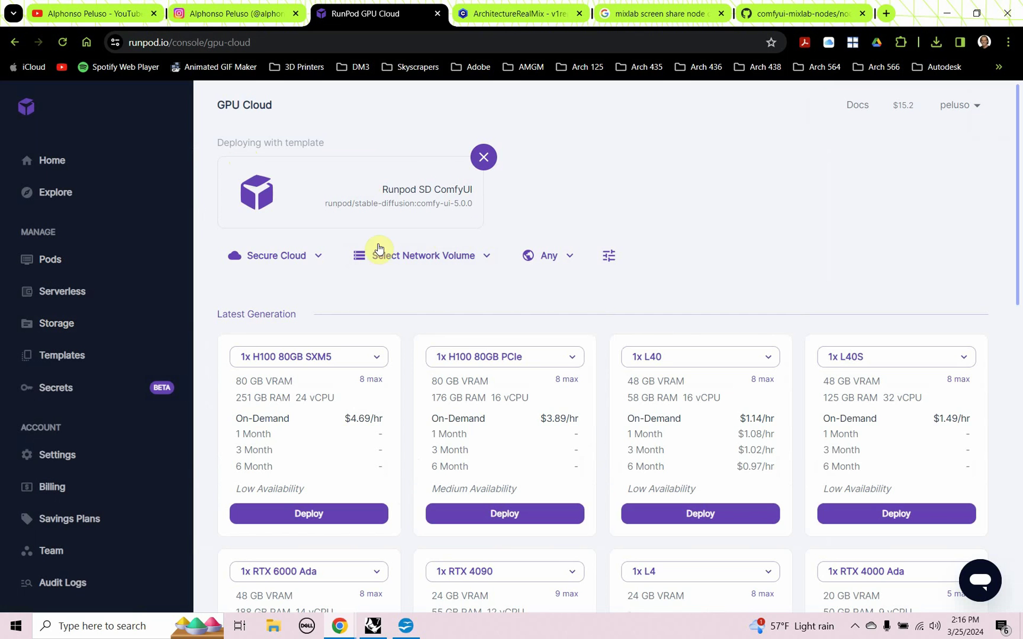
pyautogui.click(483, 157)
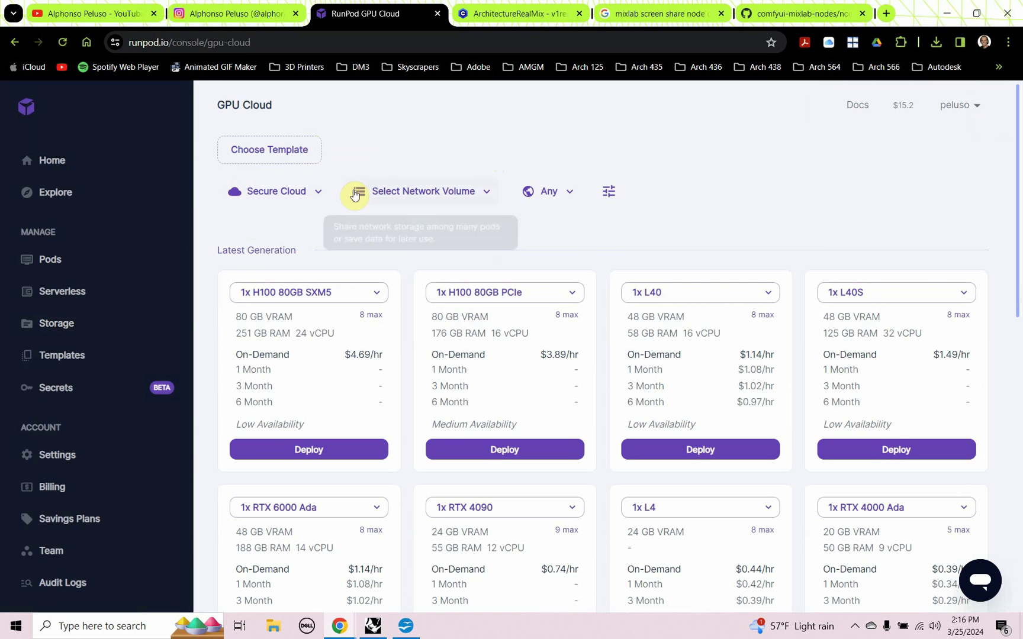
# Search the pod templates for comfyui, look through the results and close the template chooser
pyautogui.click(255, 155)
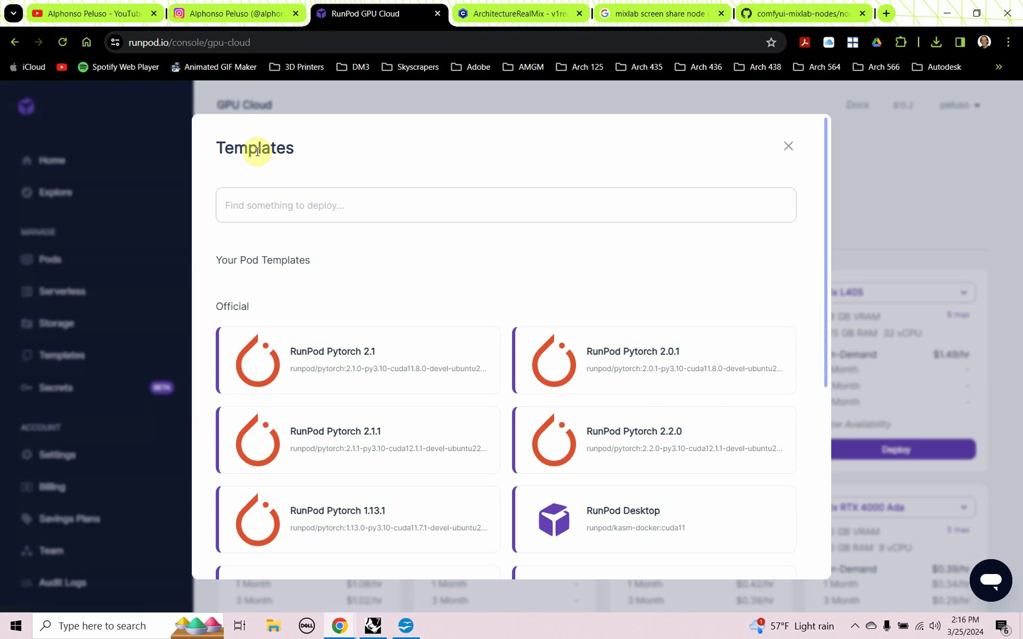
pyautogui.click(346, 207)
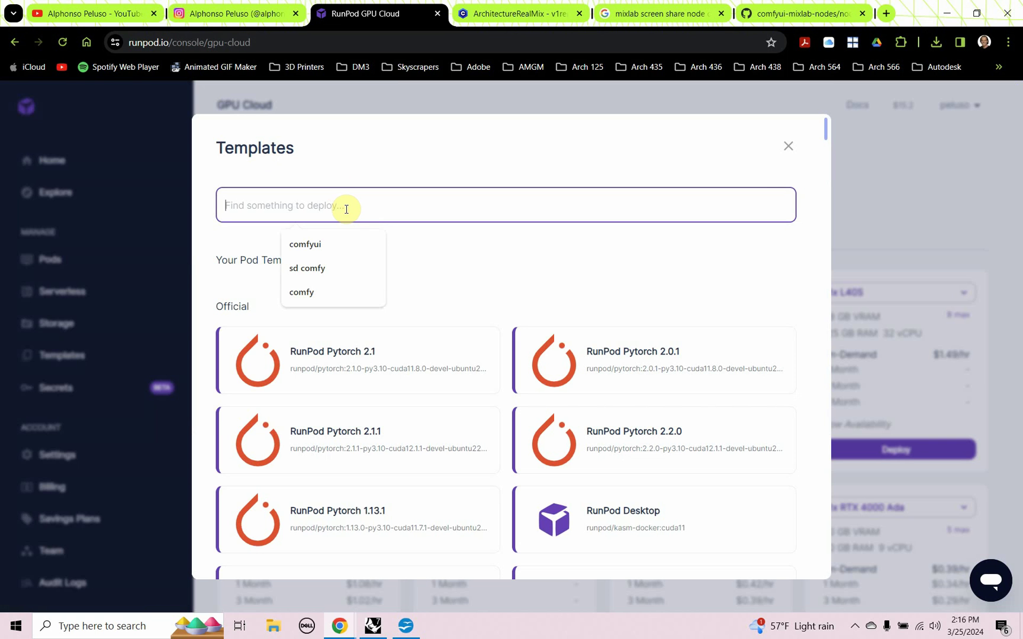
pyautogui.click(331, 242)
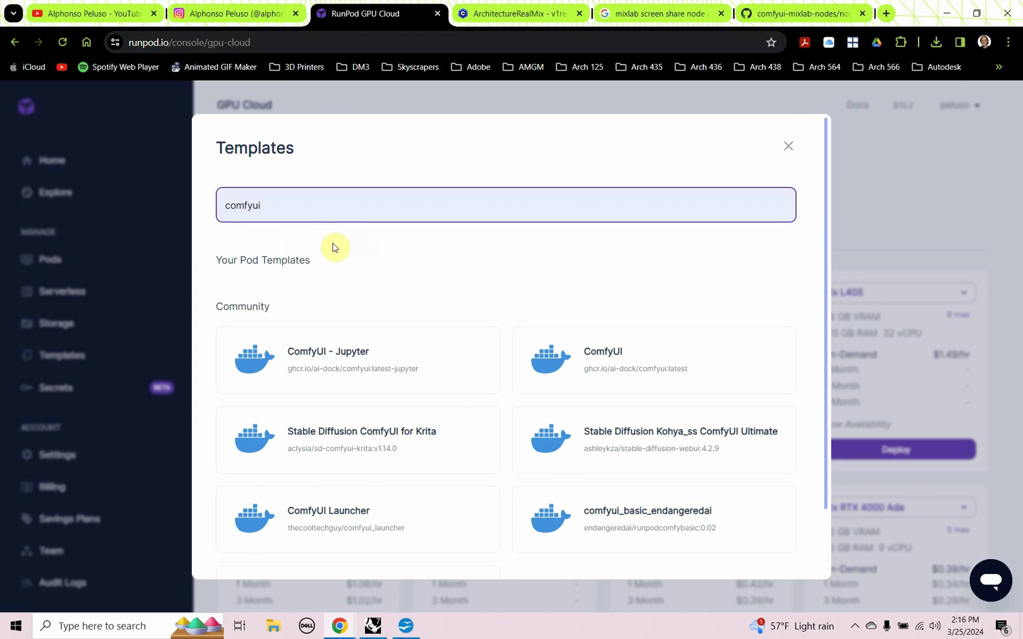
pyautogui.scroll(-2, 463, 404)
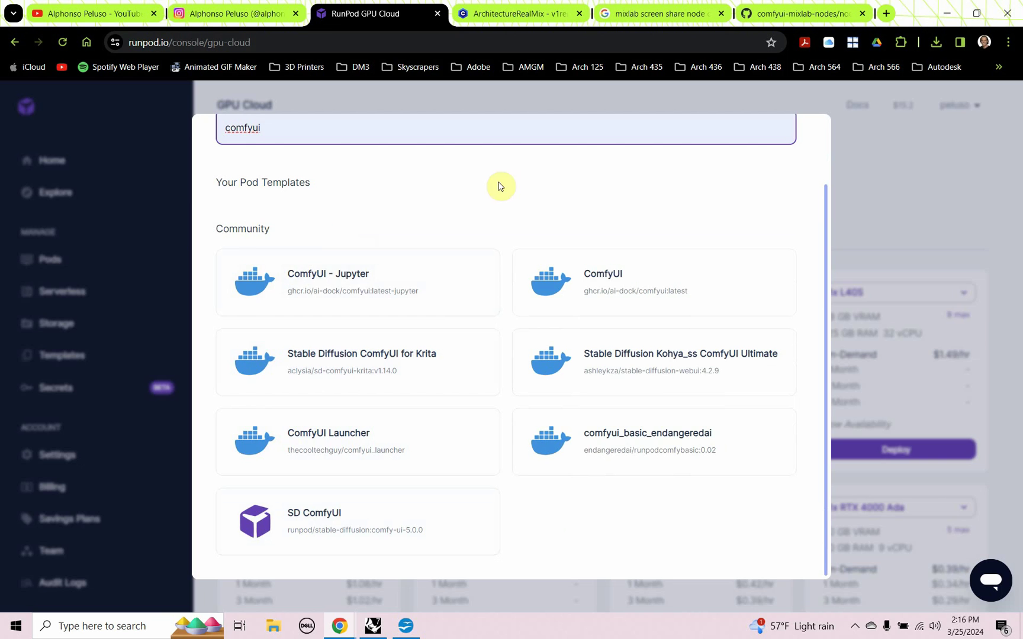
pyautogui.click(873, 185)
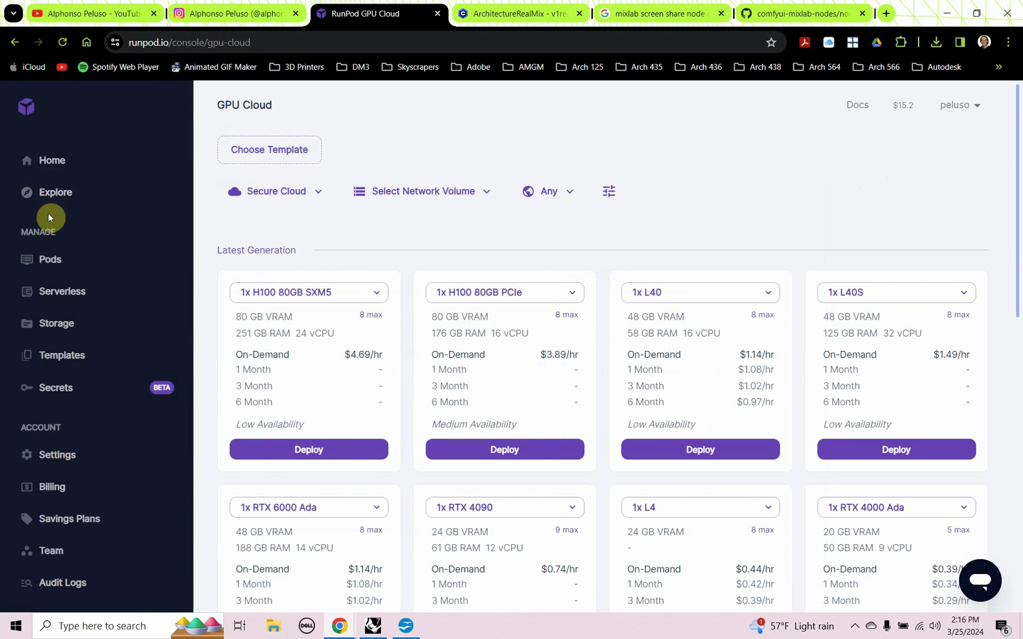
# Browse the Explore page's community templates for the SD ComfyUI template
pyautogui.click(74, 195)
pyautogui.scroll(-9, 394, 315)
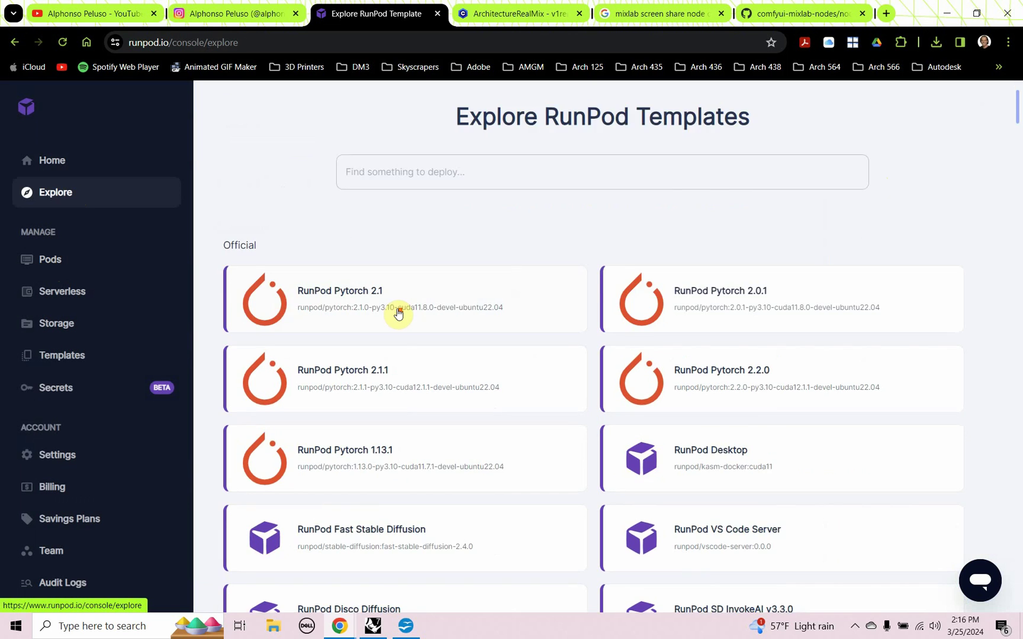
pyautogui.scroll(-9, 395, 319)
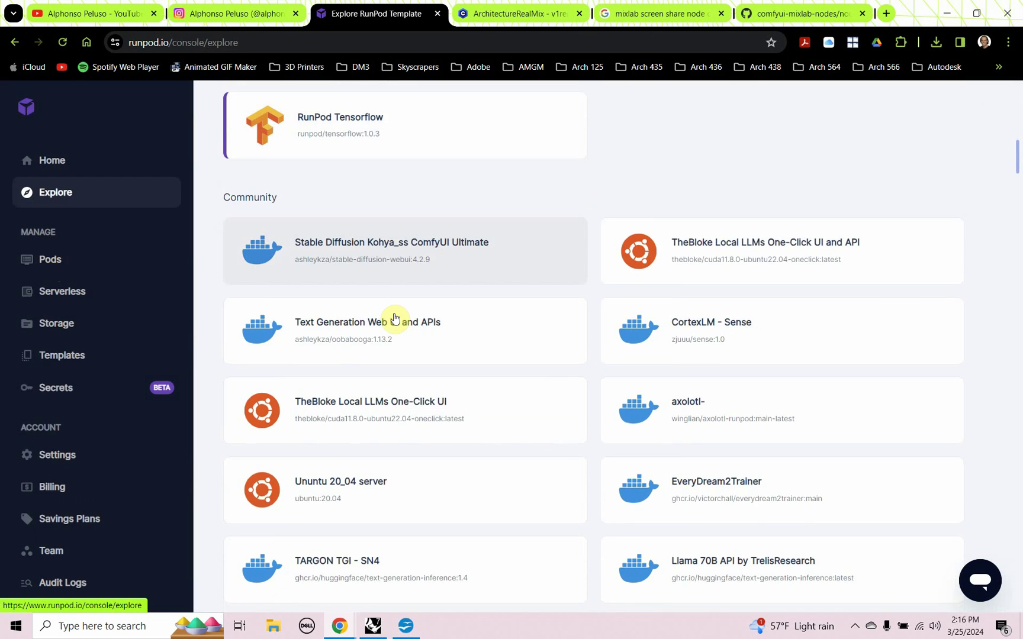
pyautogui.scroll(-7, 395, 318)
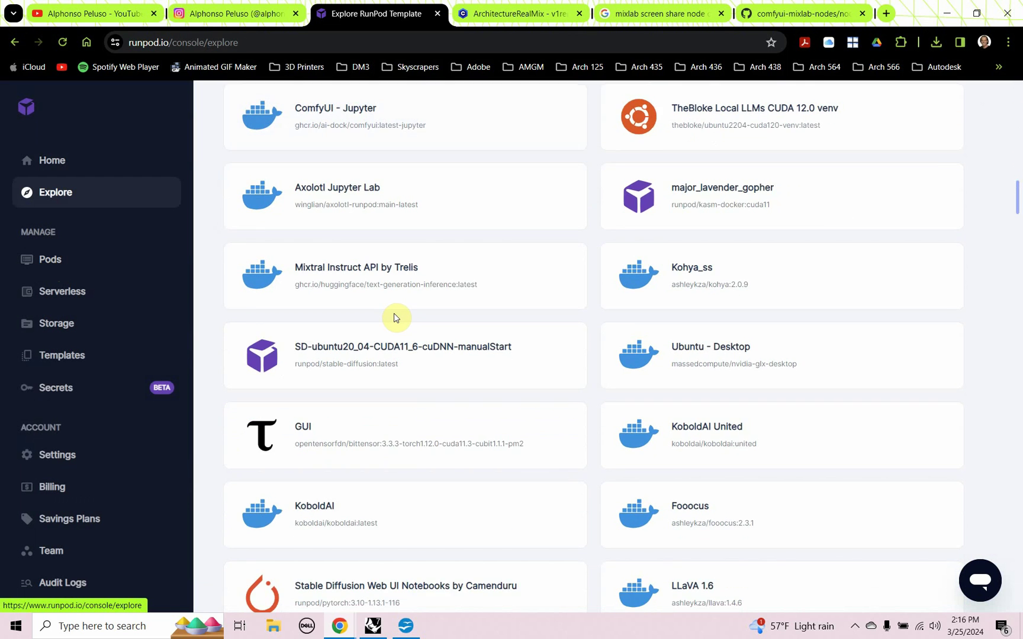
pyautogui.scroll(-7, 396, 318)
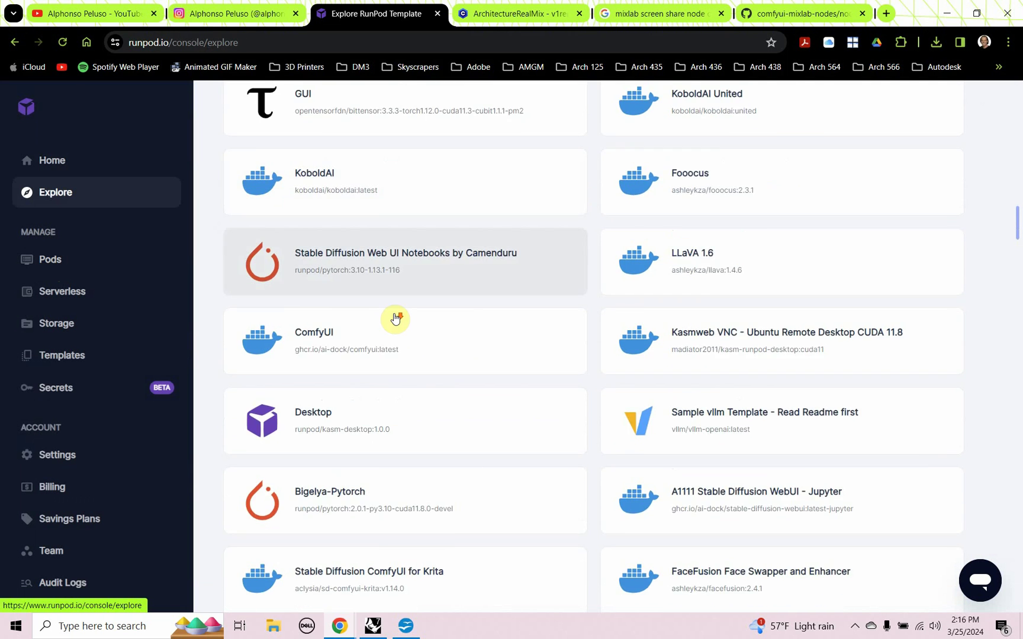
pyautogui.scroll(-3, 395, 318)
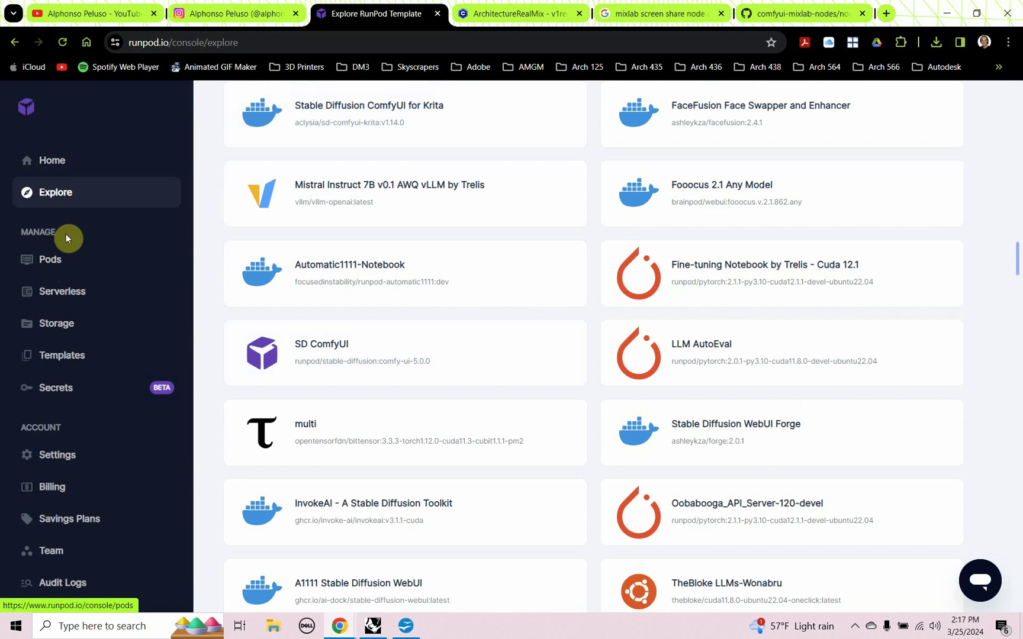
# Start a new GPU pod deployment on Secure Cloud and attach the 100 GB network volume
pyautogui.click(63, 264)
pyautogui.click(243, 166)
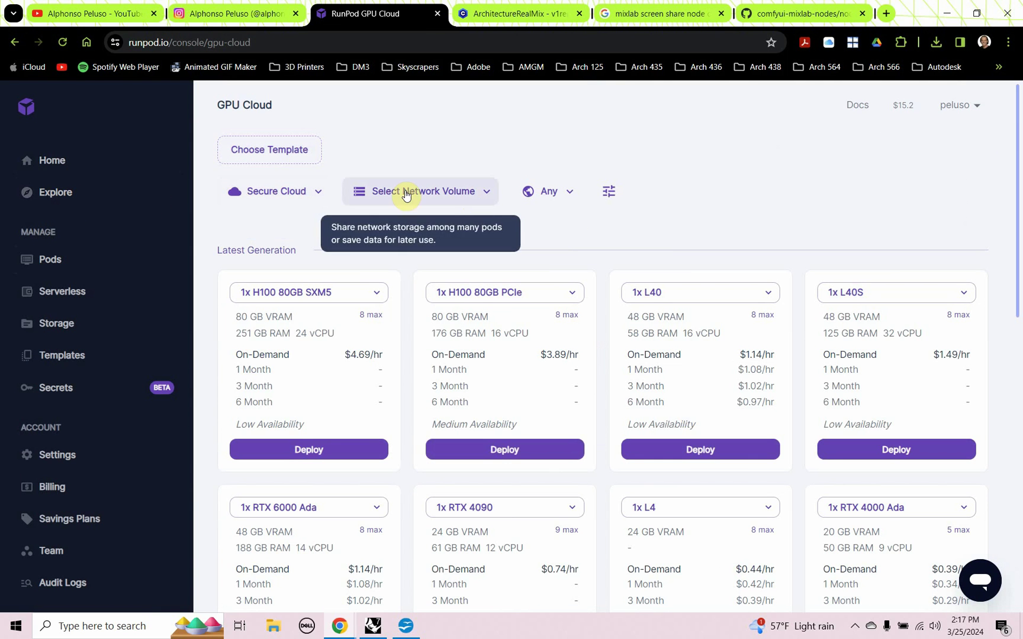
pyautogui.click(480, 197)
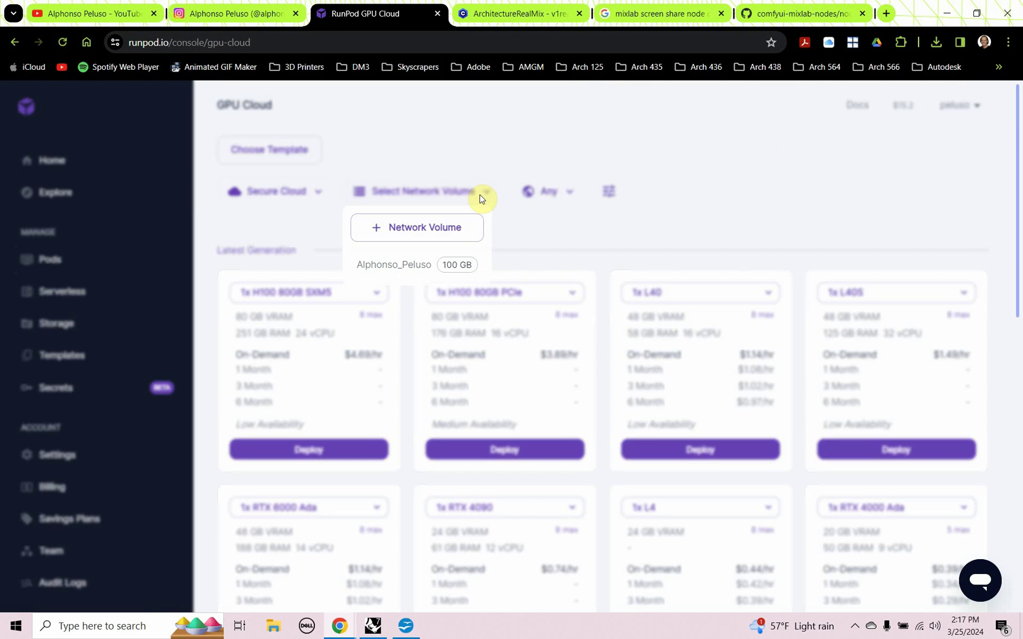
pyautogui.click(392, 267)
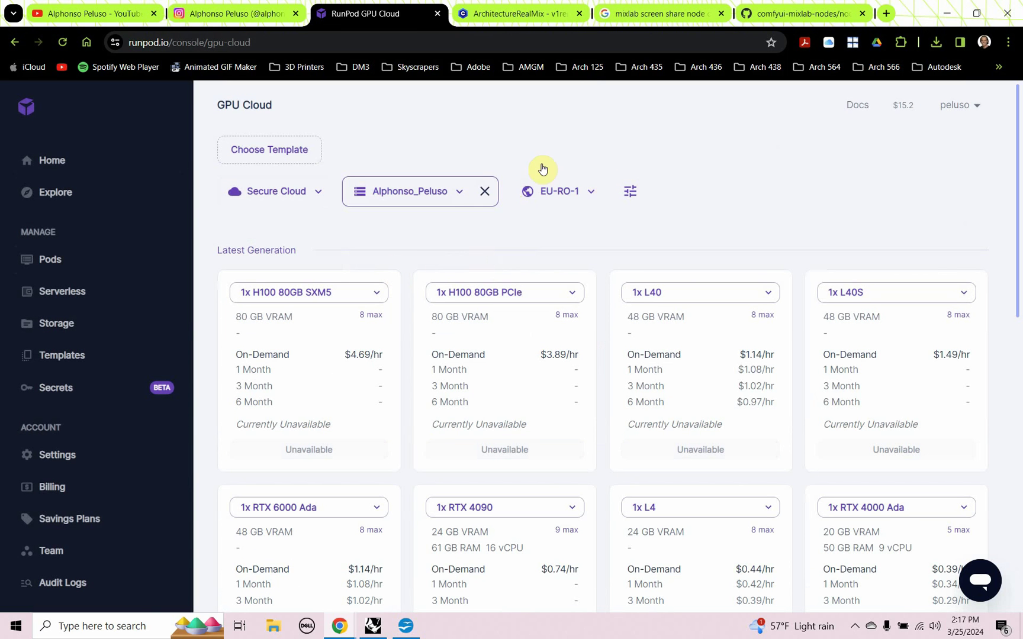
pyautogui.click(328, 198)
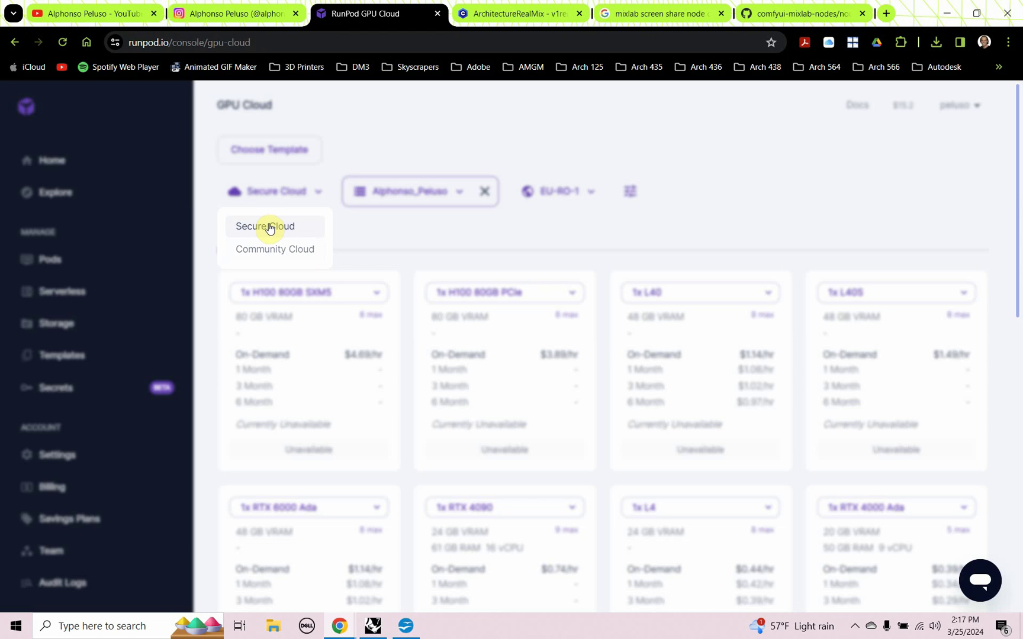
pyautogui.click(266, 226)
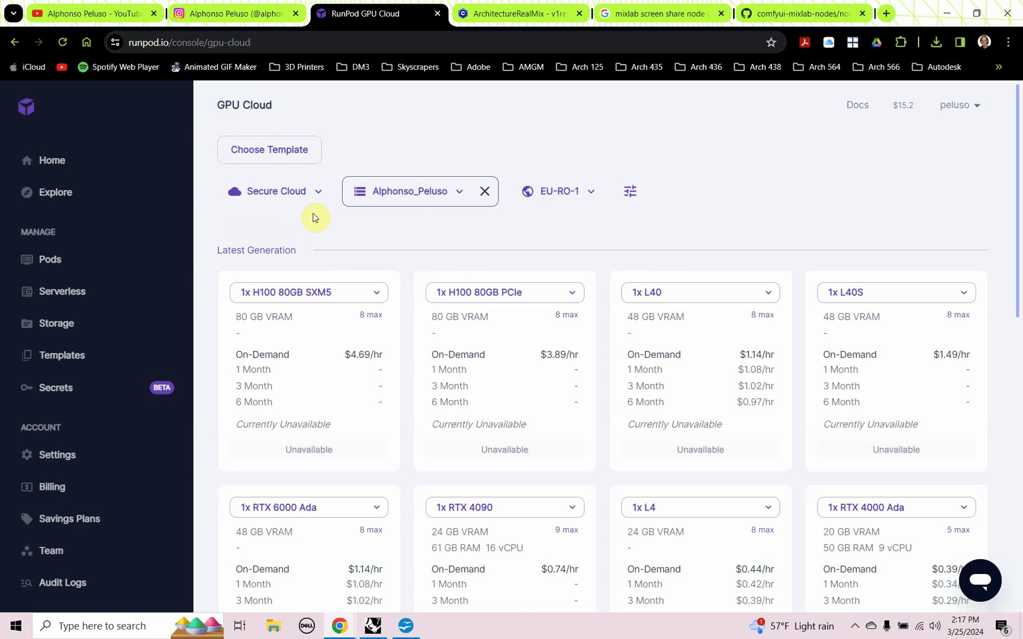
pyautogui.click(460, 197)
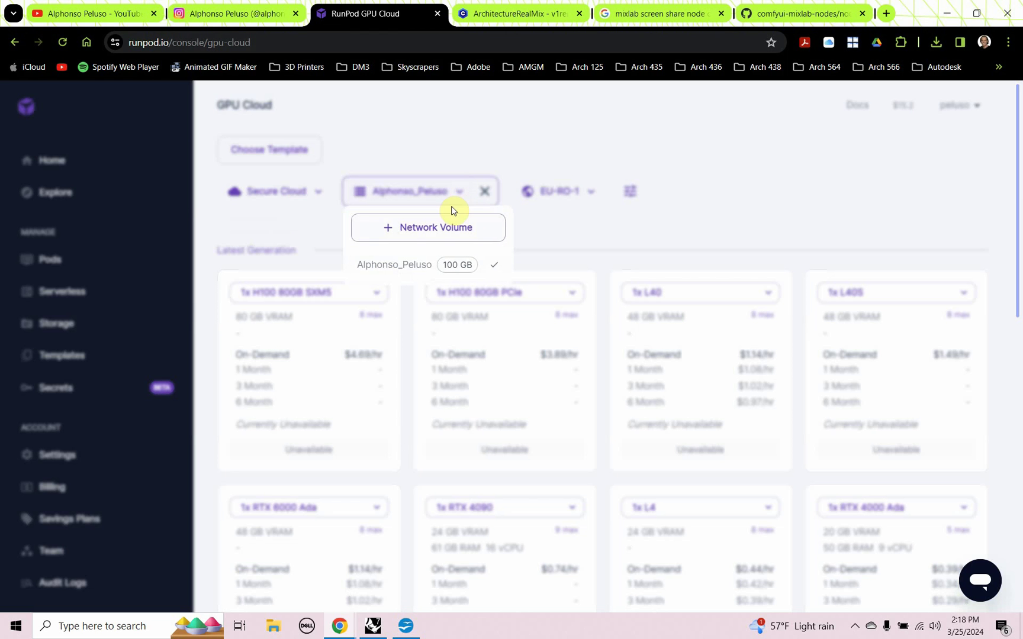
pyautogui.click(591, 226)
# Choose the 1x RTX A4500 GPU for the pod
pyautogui.scroll(-9, 621, 276)
pyautogui.scroll(-3, 621, 275)
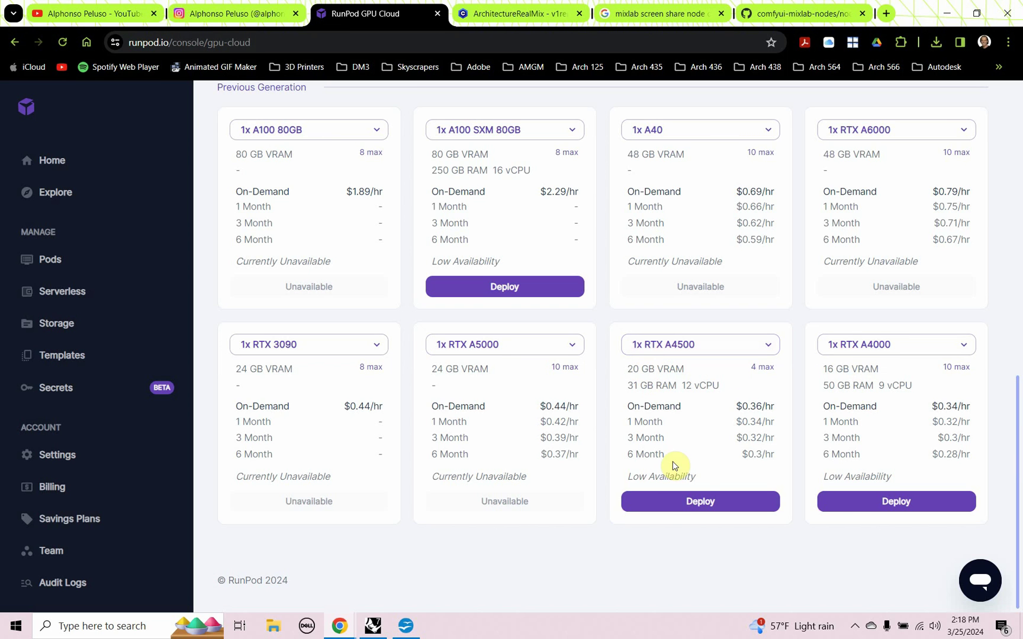
pyautogui.click(691, 503)
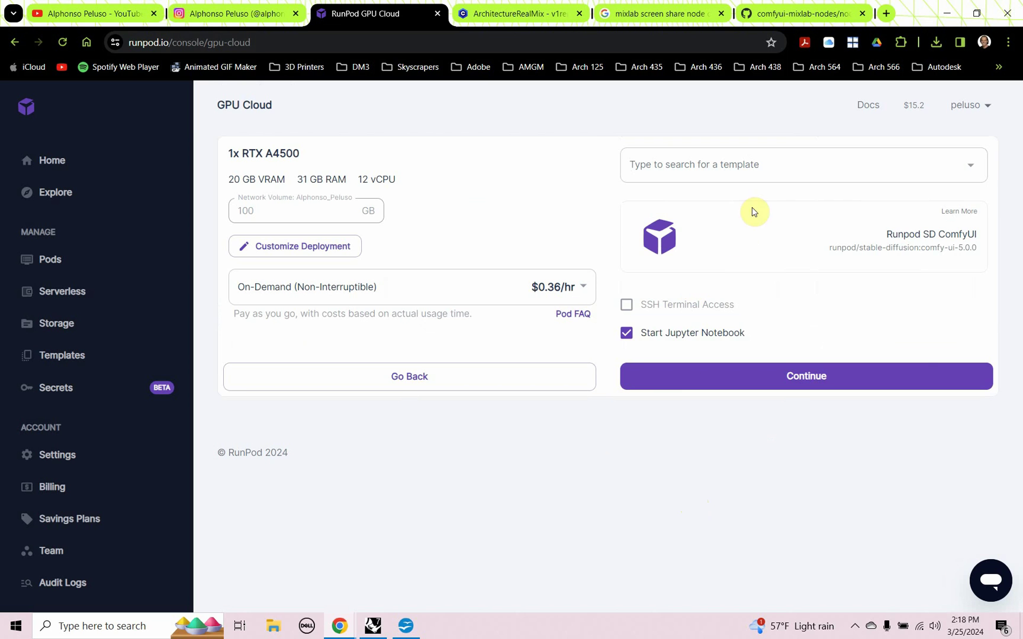
# Keep the Runpod SD ComfyUI template with Jupyter Notebook enabled and deploy the pod
pyautogui.click(674, 171)
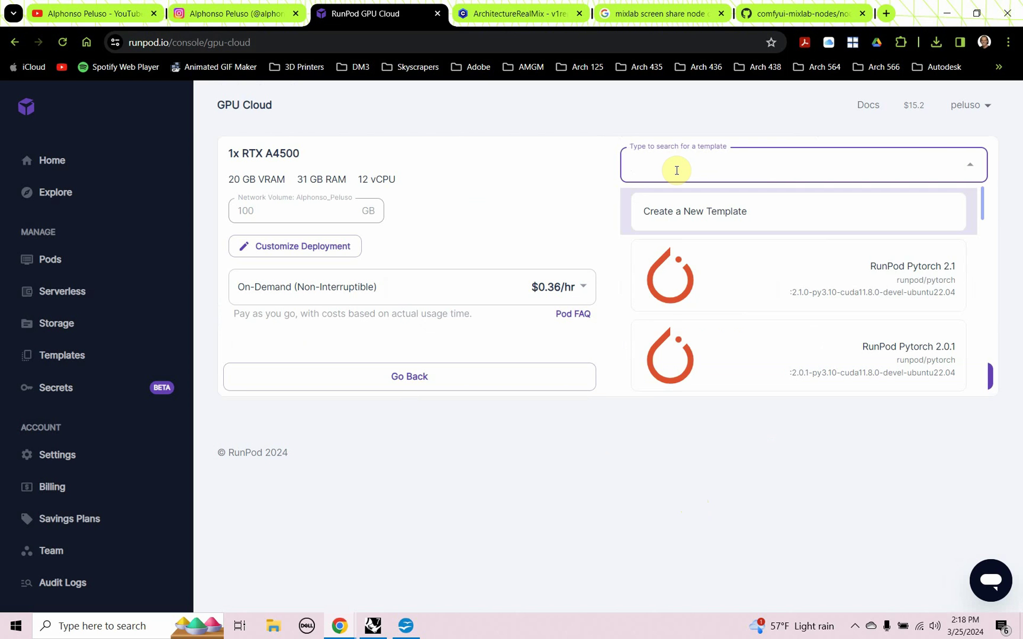
pyautogui.write('com')
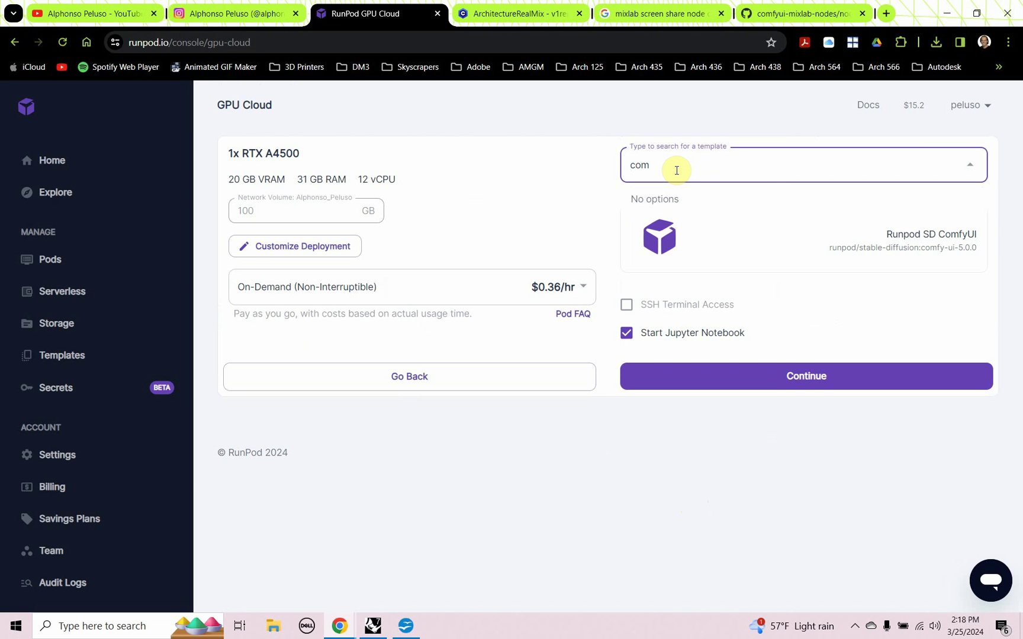
pyautogui.click(755, 239)
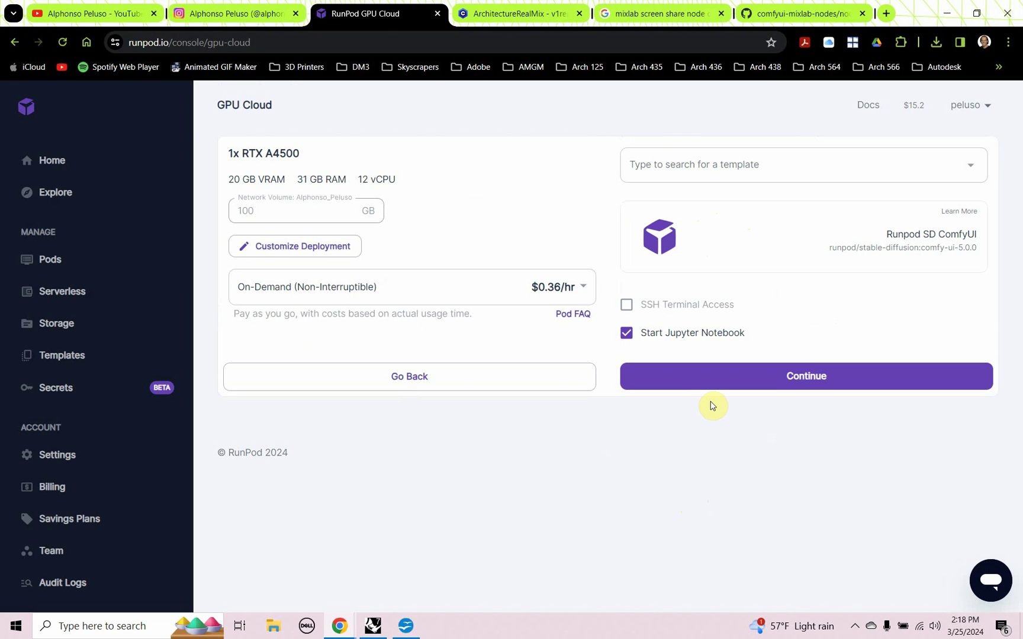
pyautogui.click(720, 383)
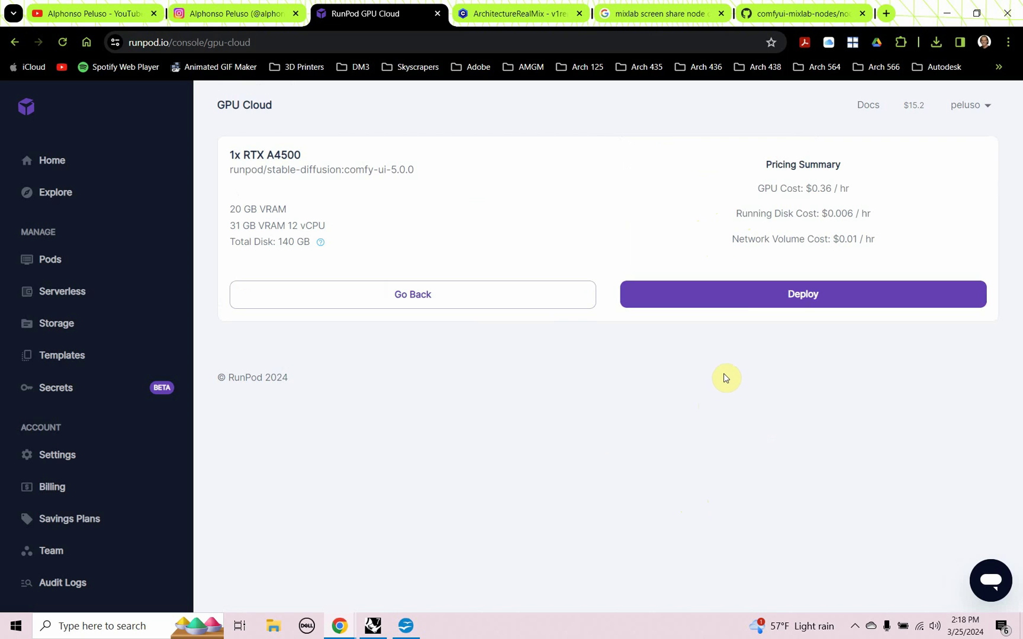
pyautogui.click(732, 297)
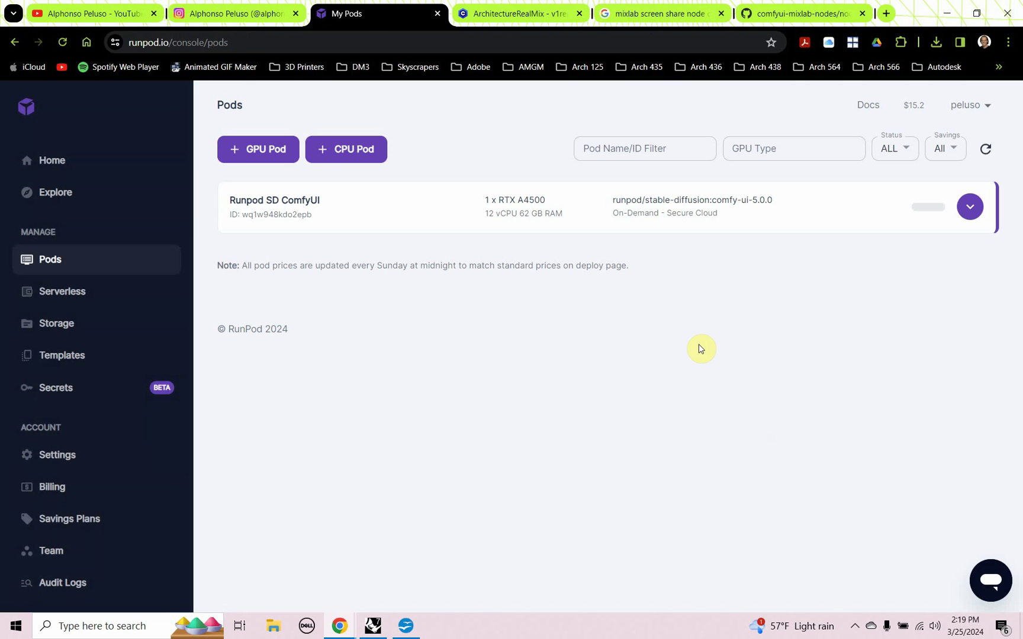
# Expand the new pod's details and follow its container logs through the ComfyUI server startup
pyautogui.click(968, 207)
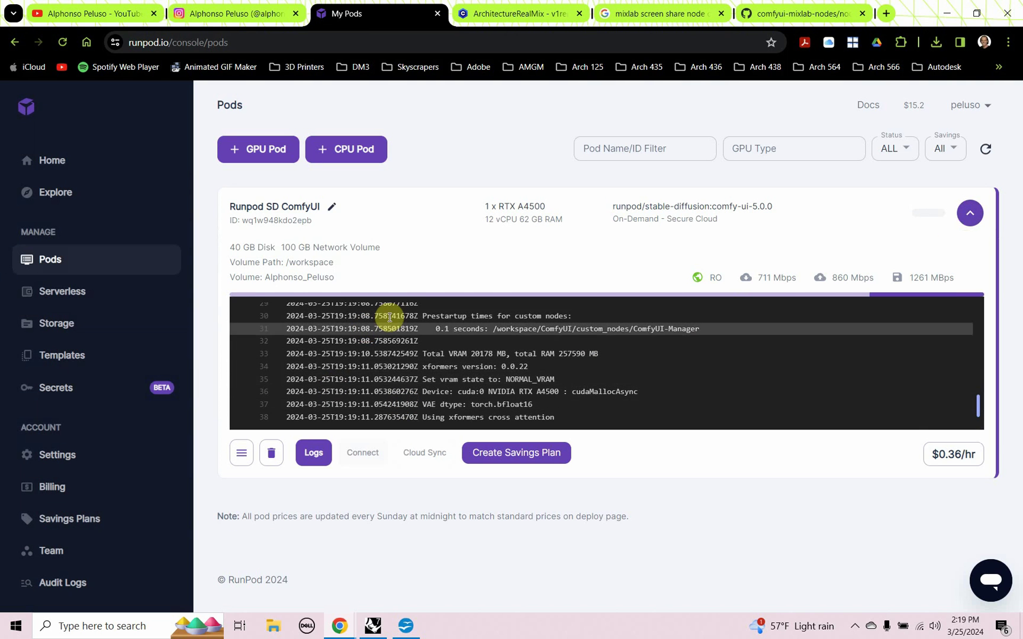
pyautogui.click(312, 451)
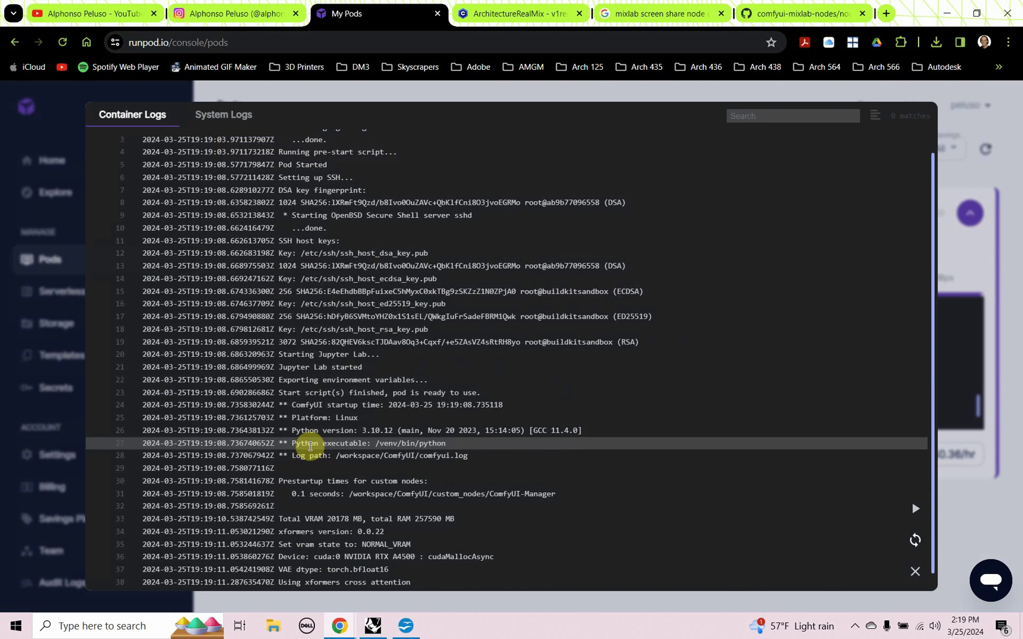
pyautogui.click(915, 508)
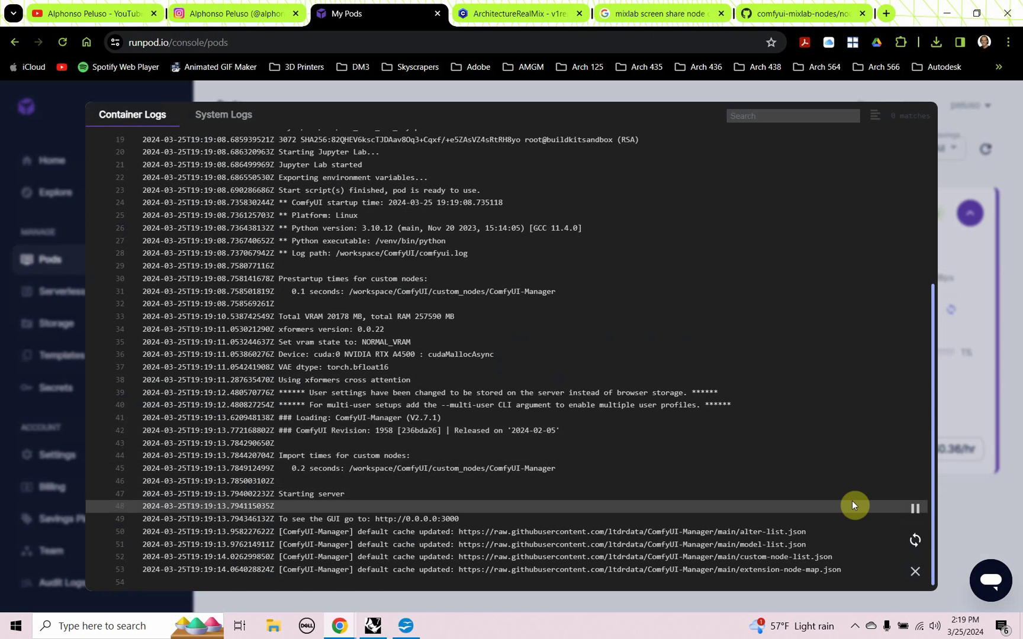
pyautogui.click(912, 573)
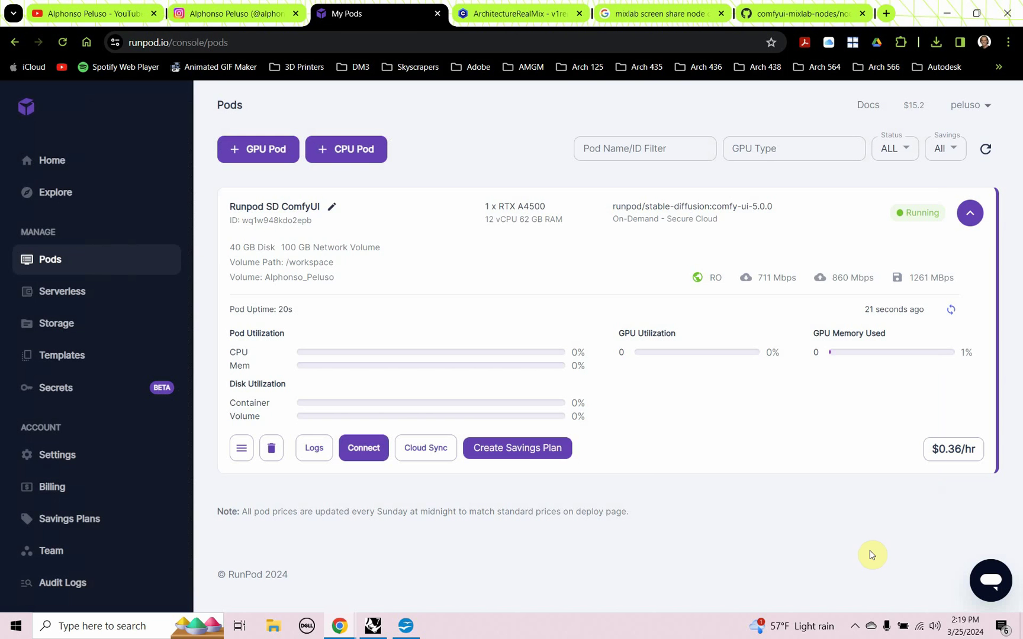
# Open ComfyUI through the pod's HTTP service on port 3000 and generate an image with the default workflow
pyautogui.click(365, 445)
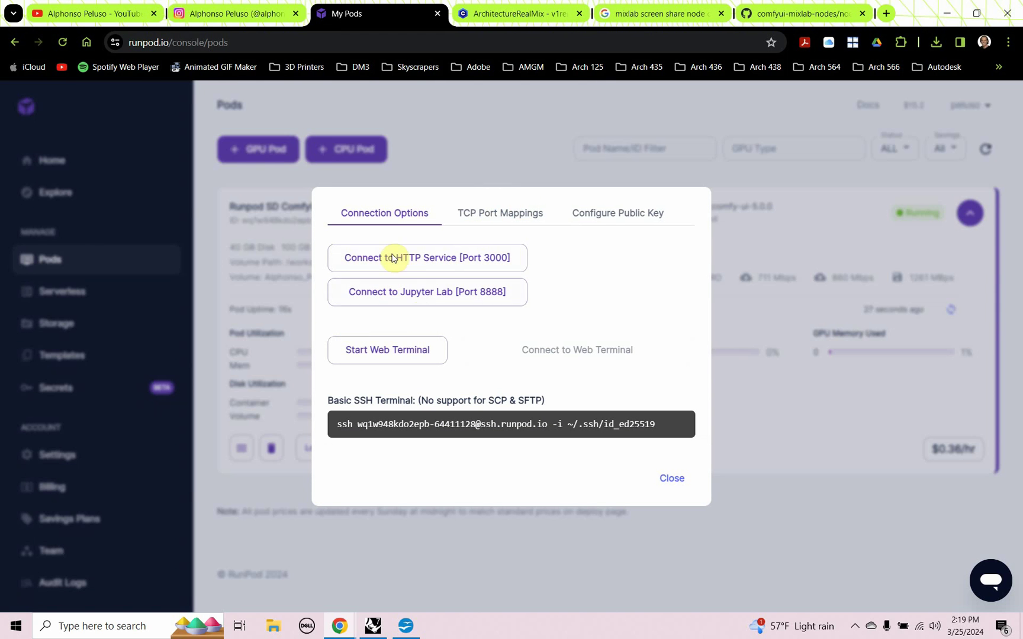
pyautogui.click(432, 264)
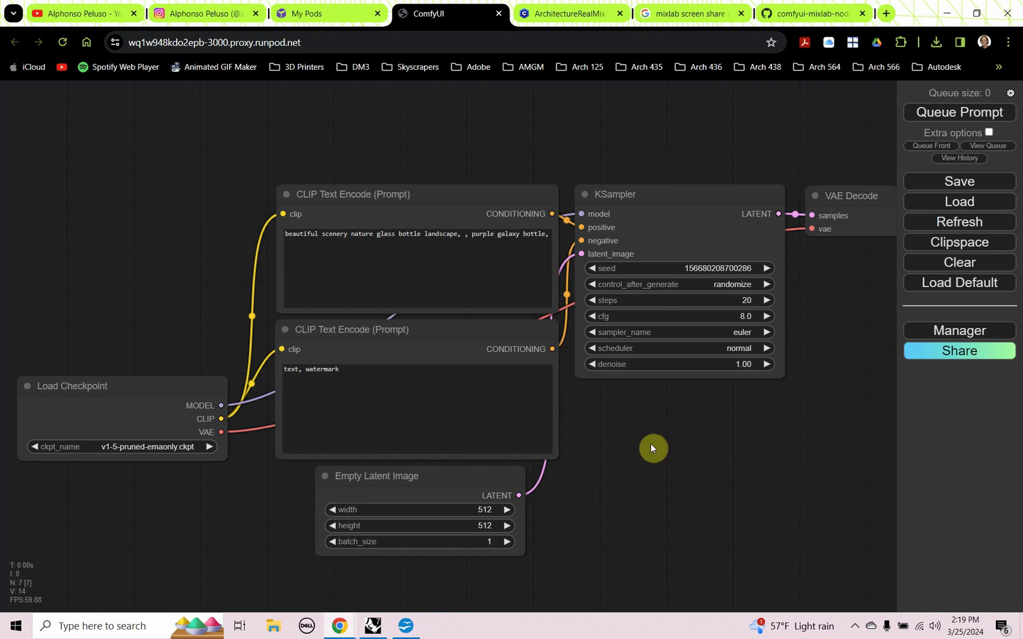
pyautogui.rightClick(710, 469)
pyautogui.scroll(-3, 628, 447)
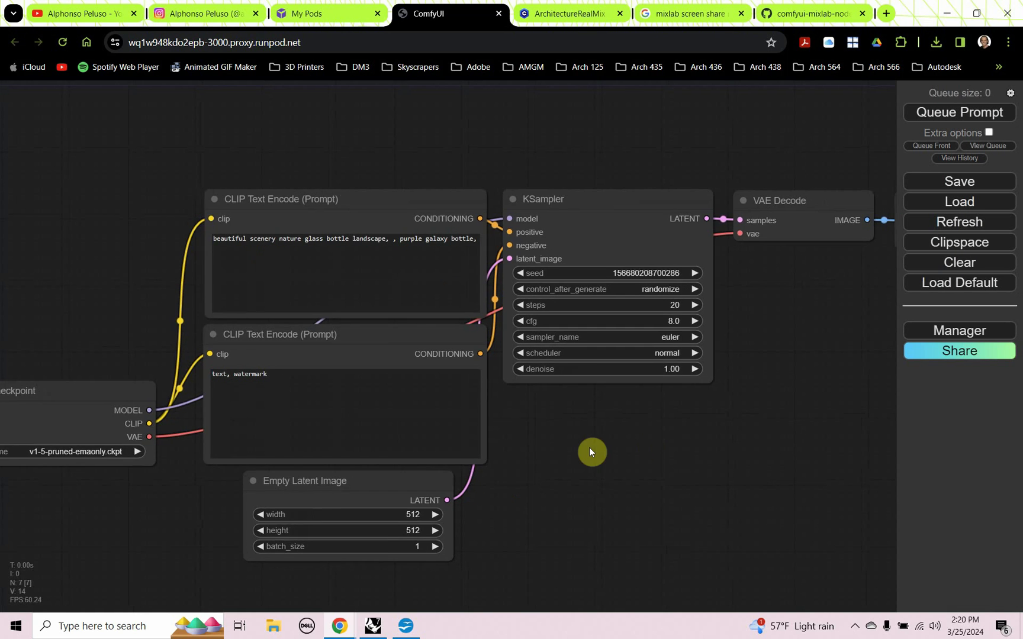
pyautogui.moveTo(580, 436); pyautogui.dragTo(463, 410)
pyautogui.moveTo(541, 432); pyautogui.dragTo(577, 424)
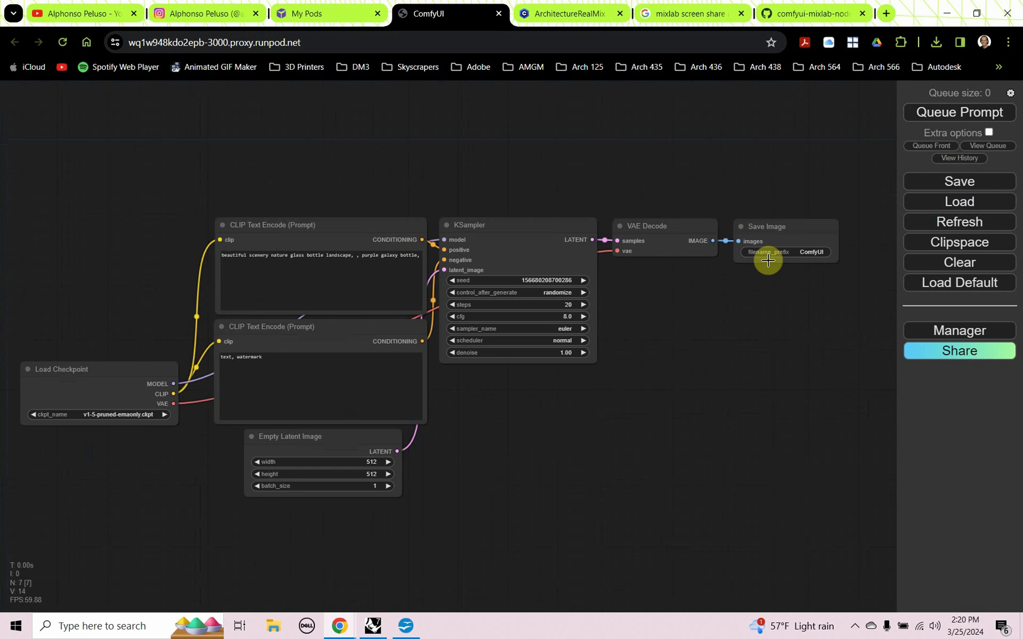
pyautogui.hotkey('ctrl', 'Return')
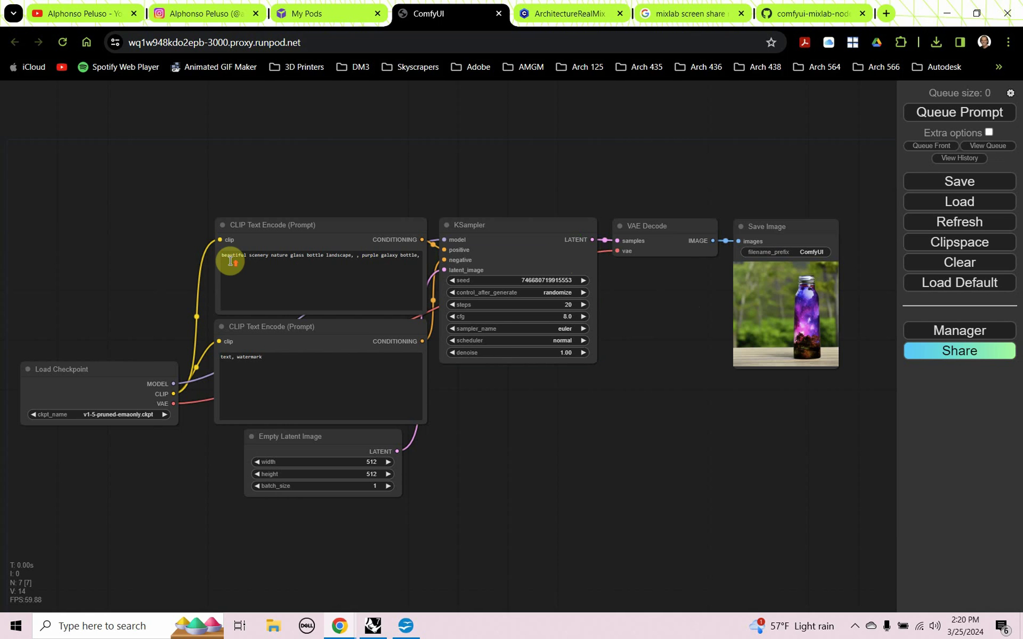
# Examine the positive prompt text and the generated image in the default workflow
pyautogui.click(259, 273)
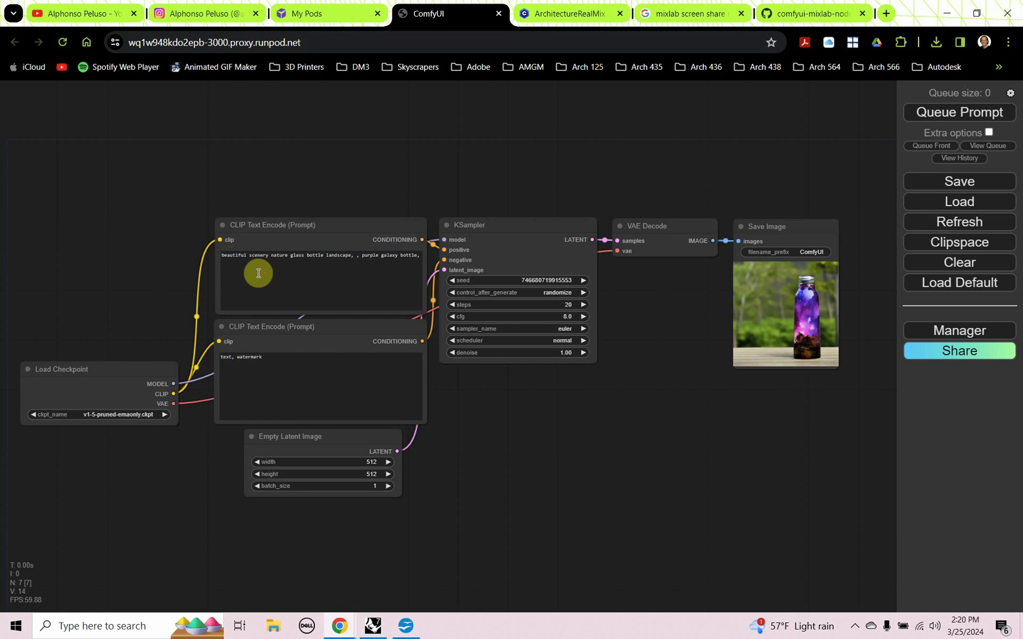
pyautogui.click(277, 228)
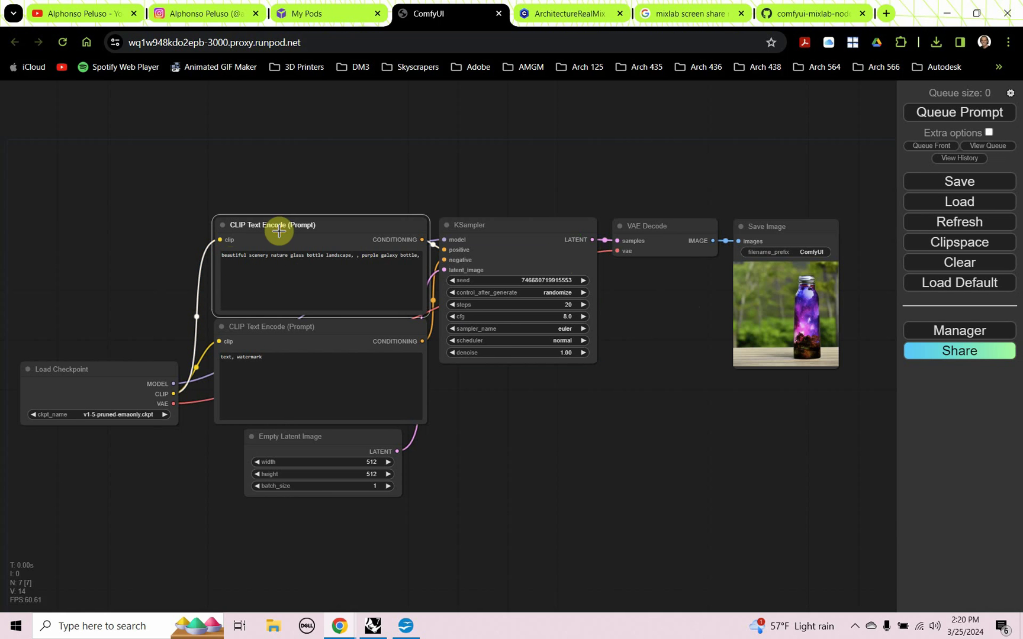
pyautogui.rightClick(276, 266)
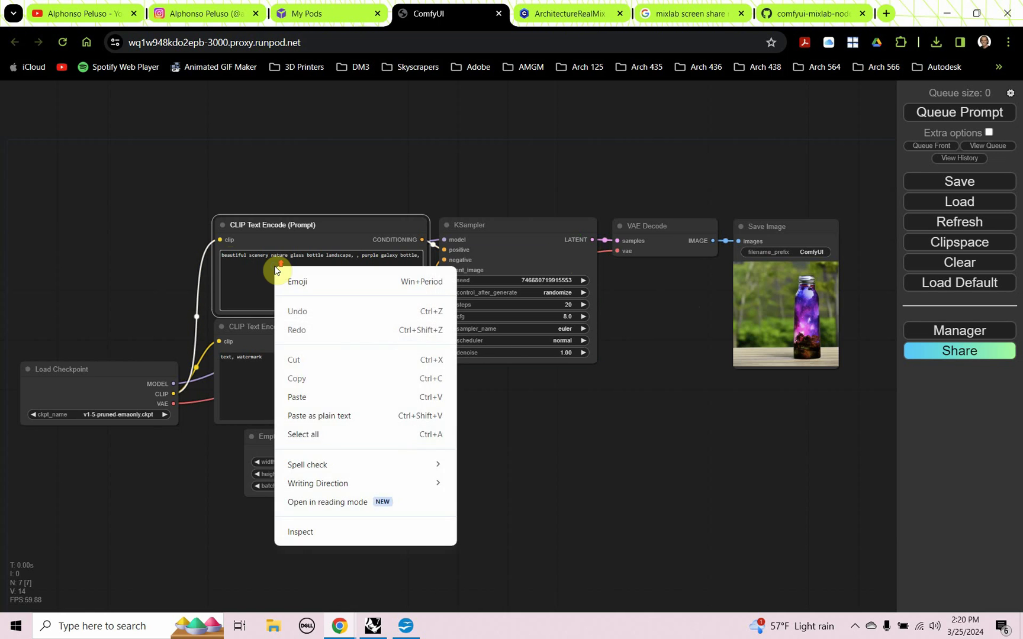
pyautogui.click(324, 235)
pyautogui.scroll(1, 323, 235)
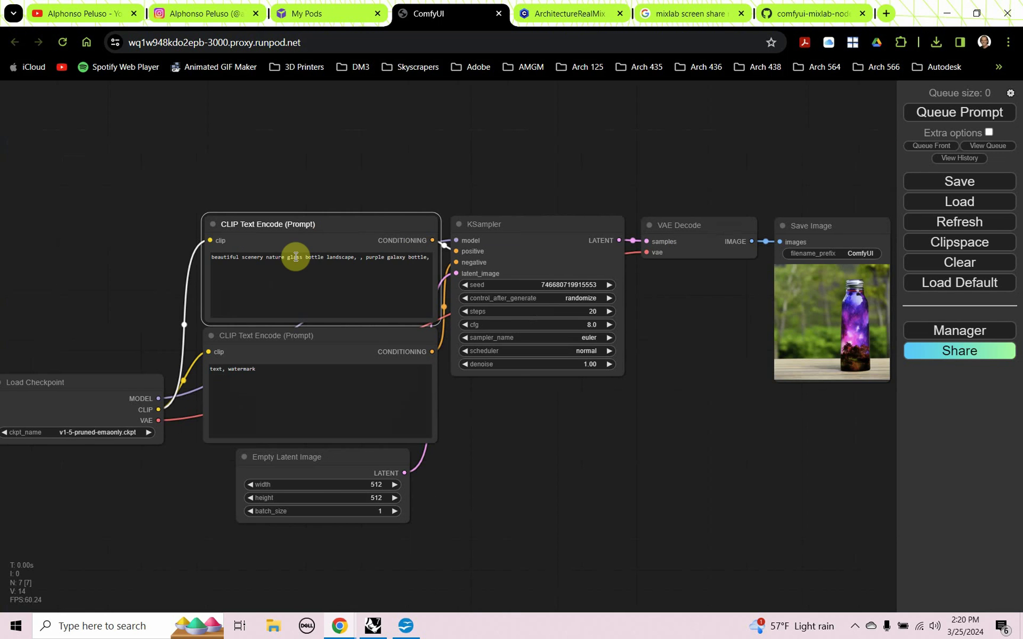
pyautogui.scroll(8, 299, 234)
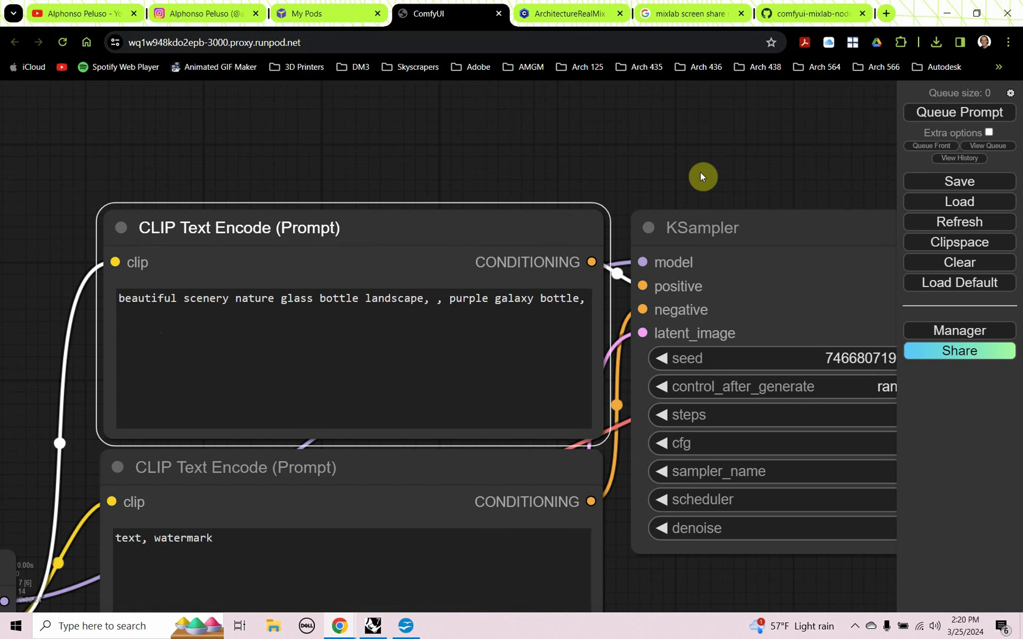
pyautogui.moveTo(732, 175); pyautogui.dragTo(382, 175)
pyautogui.scroll(-5, 354, 231)
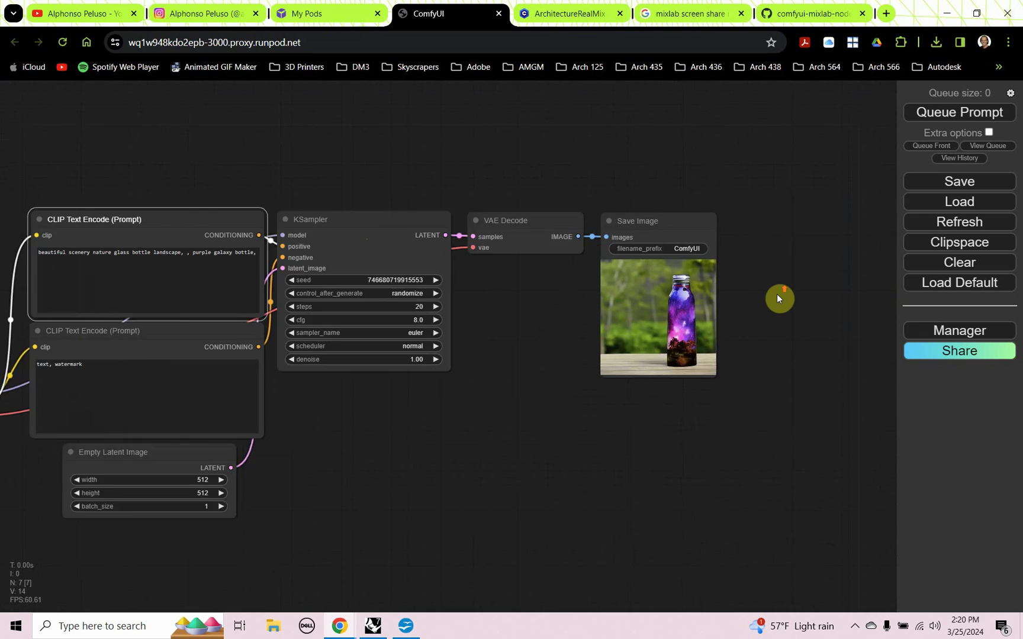
pyautogui.scroll(10, 738, 287)
pyautogui.scroll(-11, 735, 289)
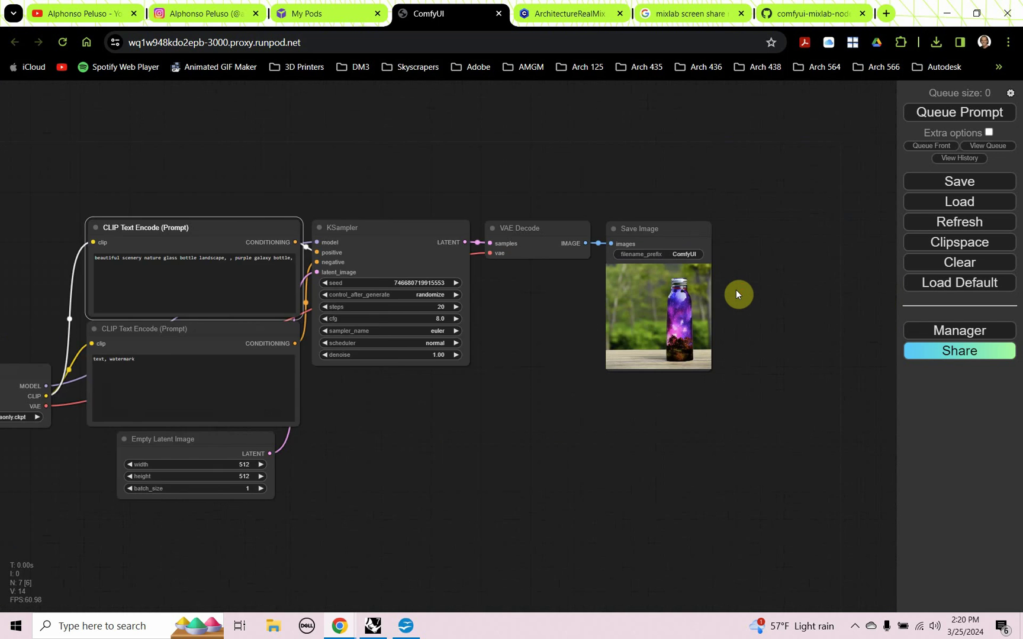
pyautogui.scroll(-2, 735, 294)
pyautogui.moveTo(493, 377); pyautogui.dragTo(524, 396)
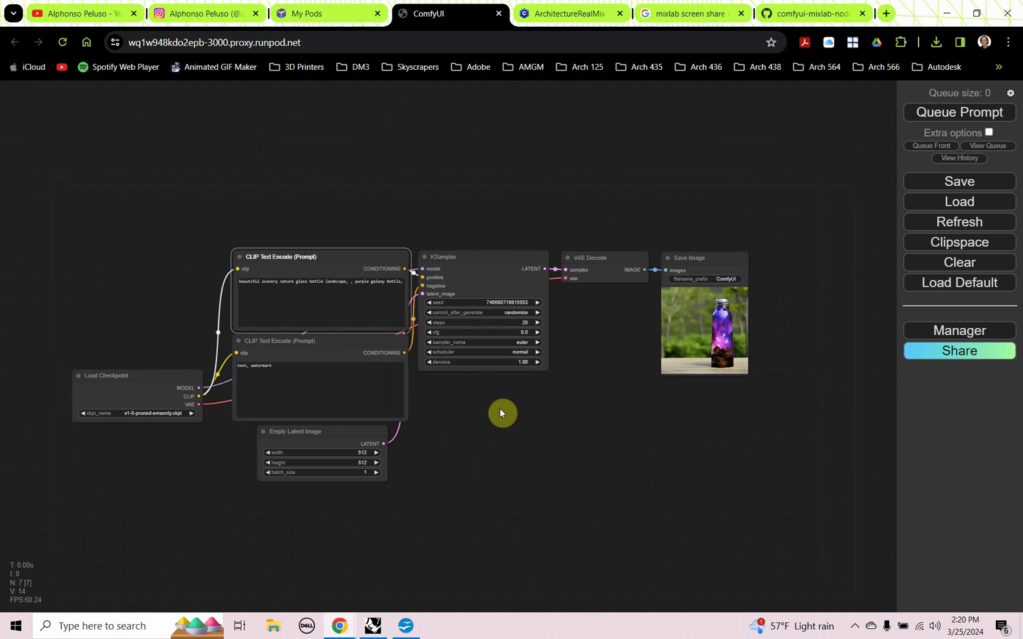
# Replace the positive prompt with the highlighted Chicago skyscraper text with mist and fog from AI_Resource_Guide.odt in OpenOffice Writer
pyautogui.click(406, 626)
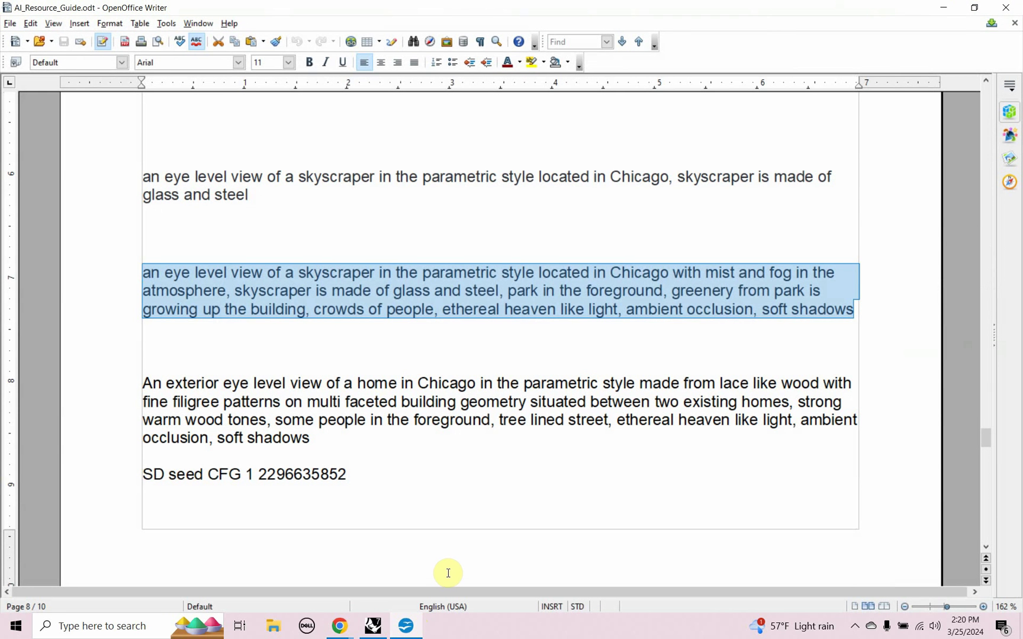
pyautogui.click(943, 9)
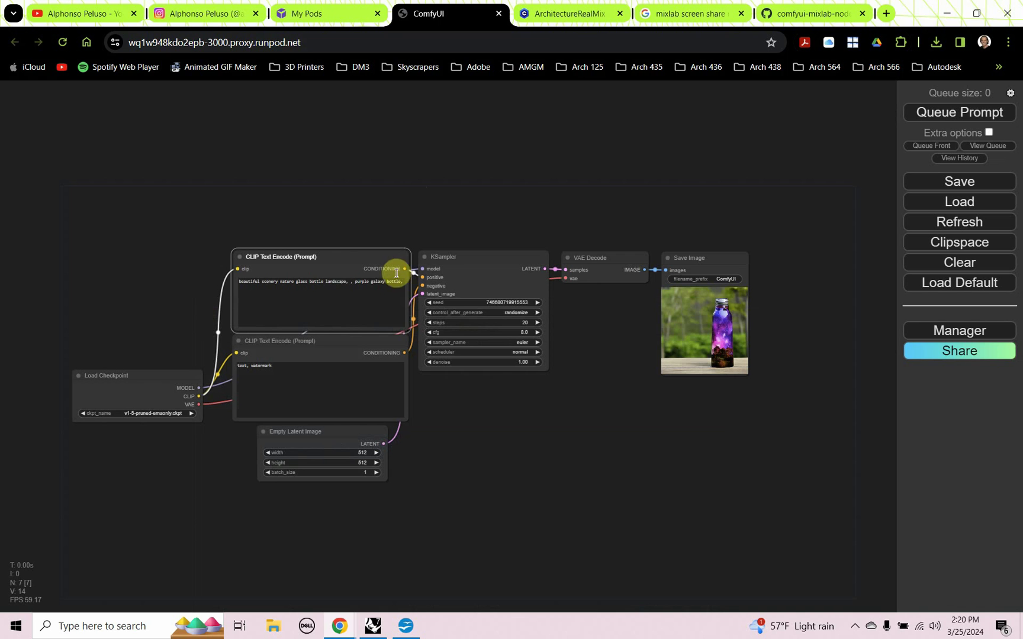
pyautogui.moveTo(403, 281); pyautogui.dragTo(303, 281)
pyautogui.moveTo(365, 281); pyautogui.dragTo(282, 267)
pyautogui.scroll(5, 278, 276)
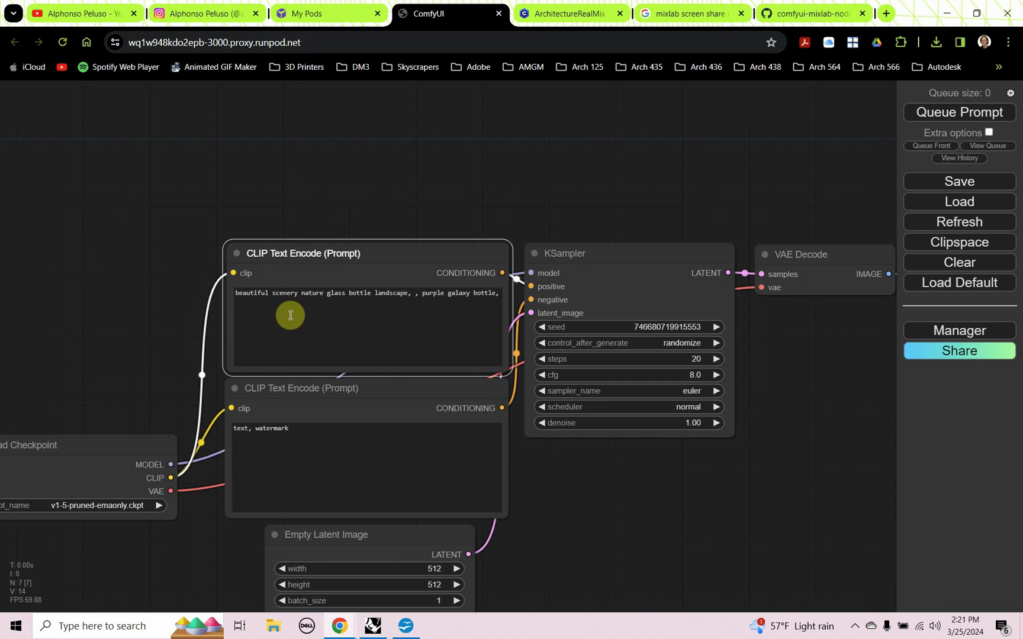
pyautogui.scroll(8, 323, 276)
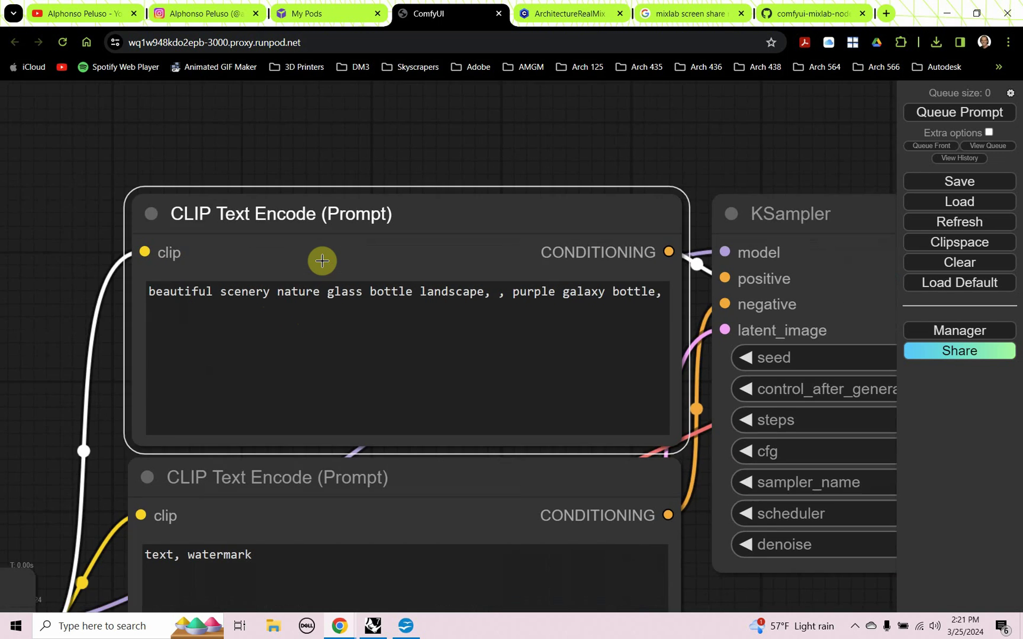
pyautogui.click(701, 296)
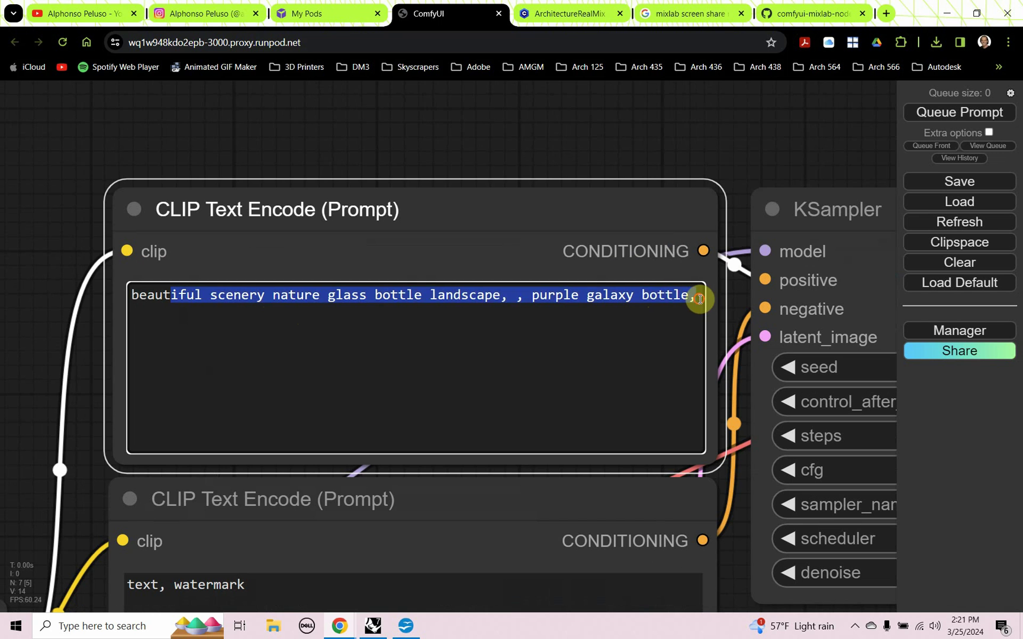
pyautogui.press('BackSpace')
pyautogui.press('BackSpace')
pyautogui.press('BackSpace')
pyautogui.press('BackSpace')
pyautogui.press('BackSpace')
pyautogui.press('BackSpace')
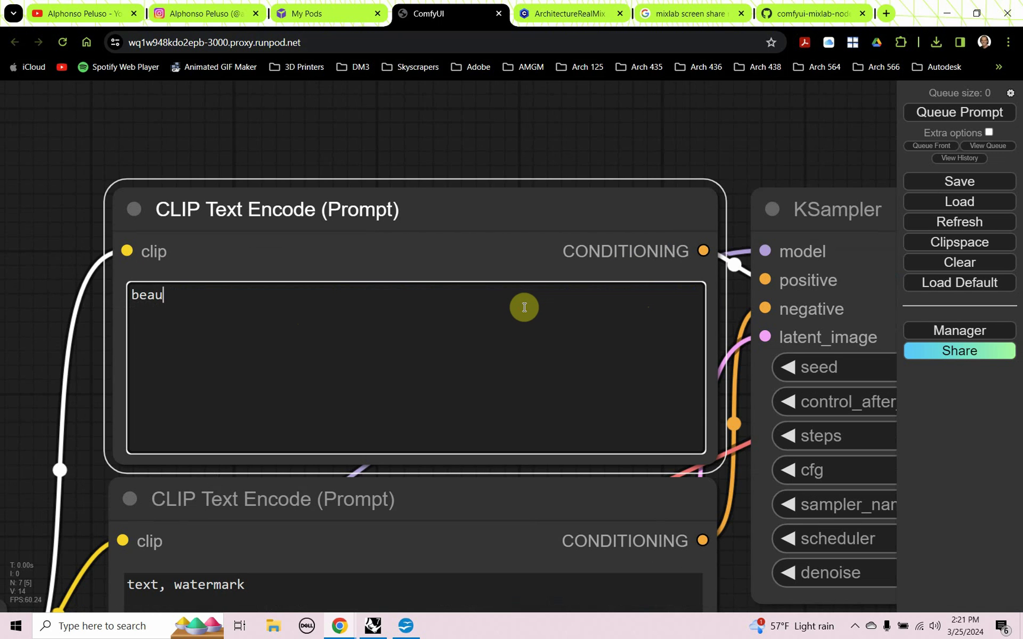
pyautogui.write('an eye level view of a skyscraper in the parametric style located in Chicago with mist and fog in the atmosphere, skyscraper is made of glass and steel, park in the foreground, greenery from park is growing up the building, crowds of people, ethereal heaven like light, ambient occlusion, soft shadows')
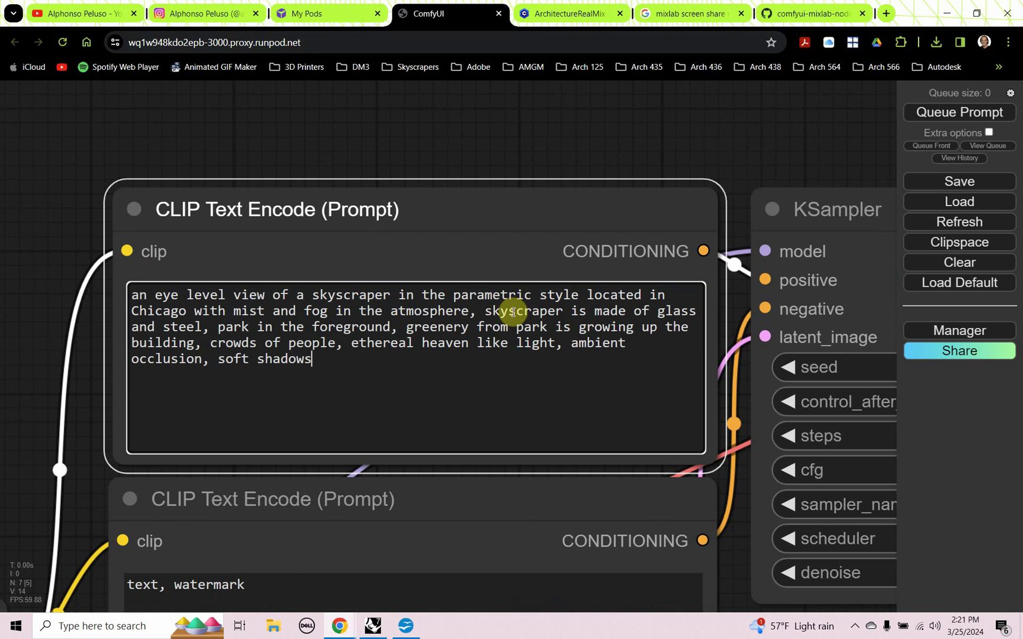
# Replace the negative prompt with "water" and queue the workflow to generate a new image
pyautogui.moveTo(283, 585); pyautogui.dragTo(130, 573)
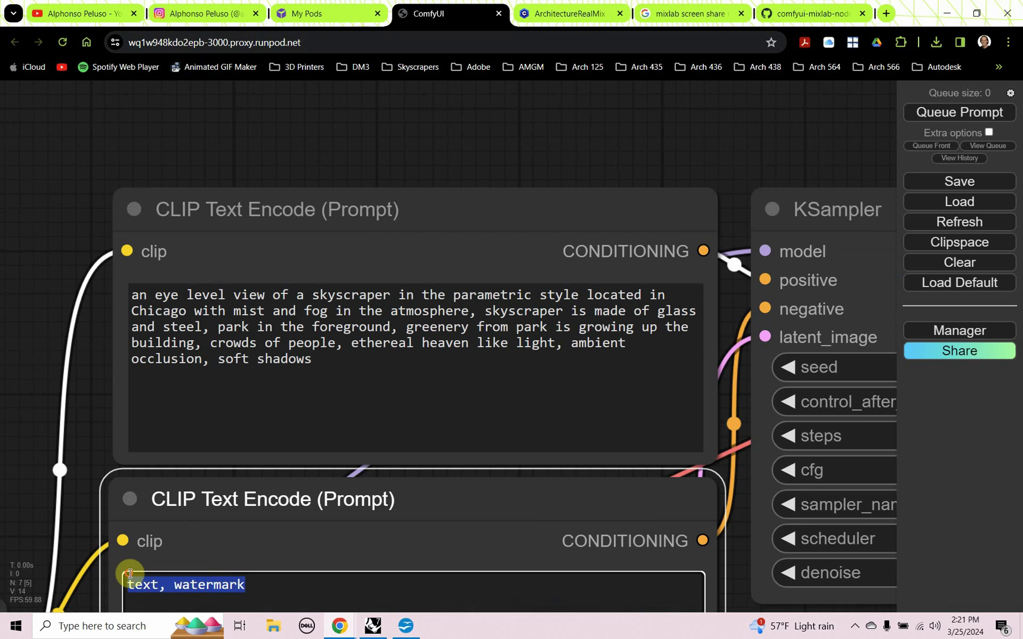
pyautogui.write('water')
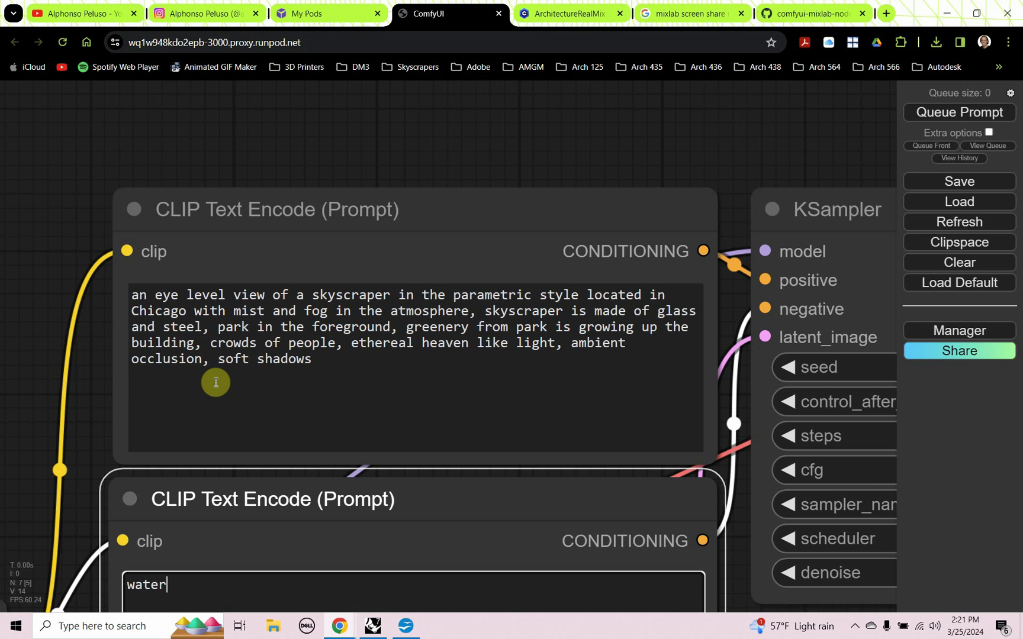
pyautogui.scroll(-10, 307, 155)
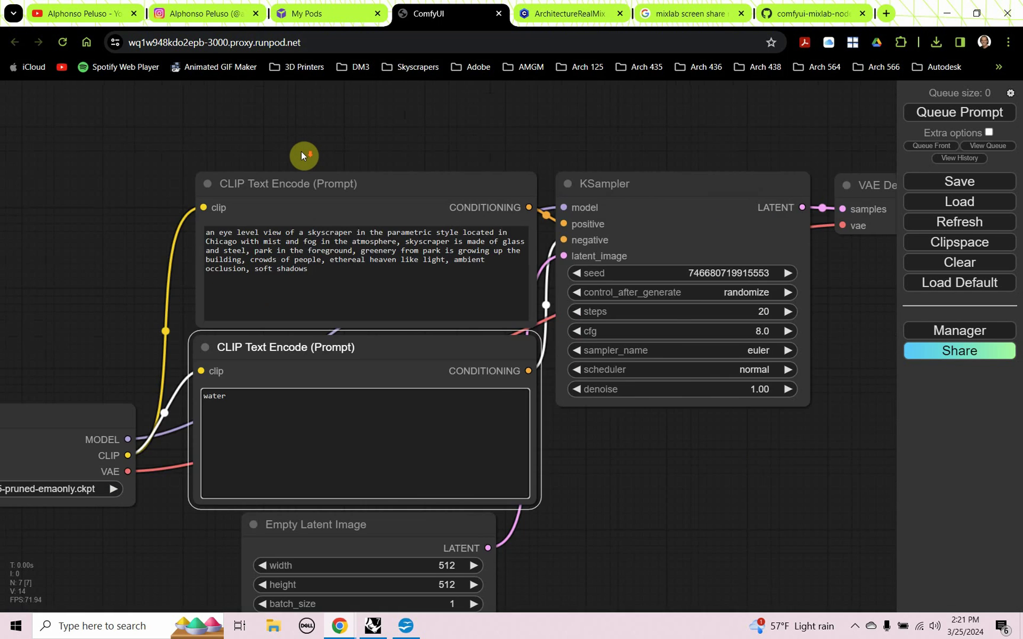
pyautogui.scroll(1, 301, 152)
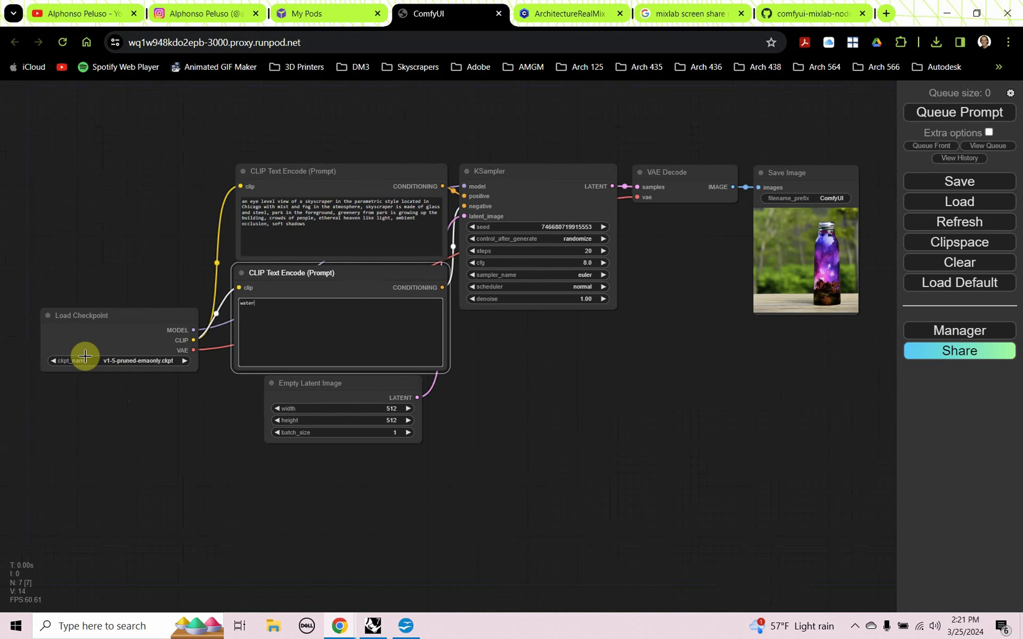
pyautogui.click(931, 118)
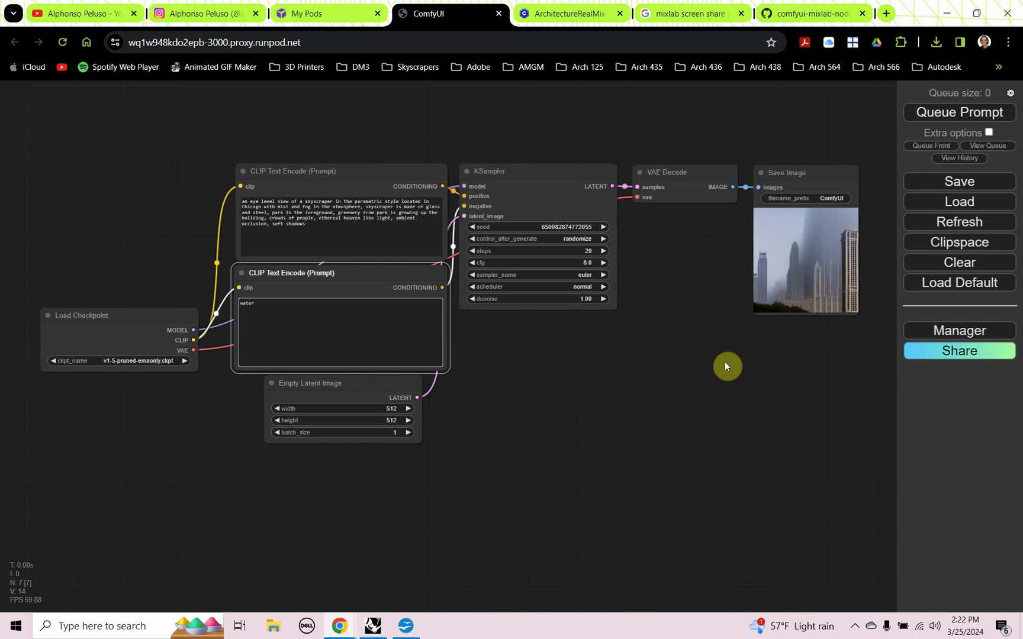
# Copy the download link address of the ArchitectureRealMix v1repair checkpoint from its Civitai page
pyautogui.click(566, 28)
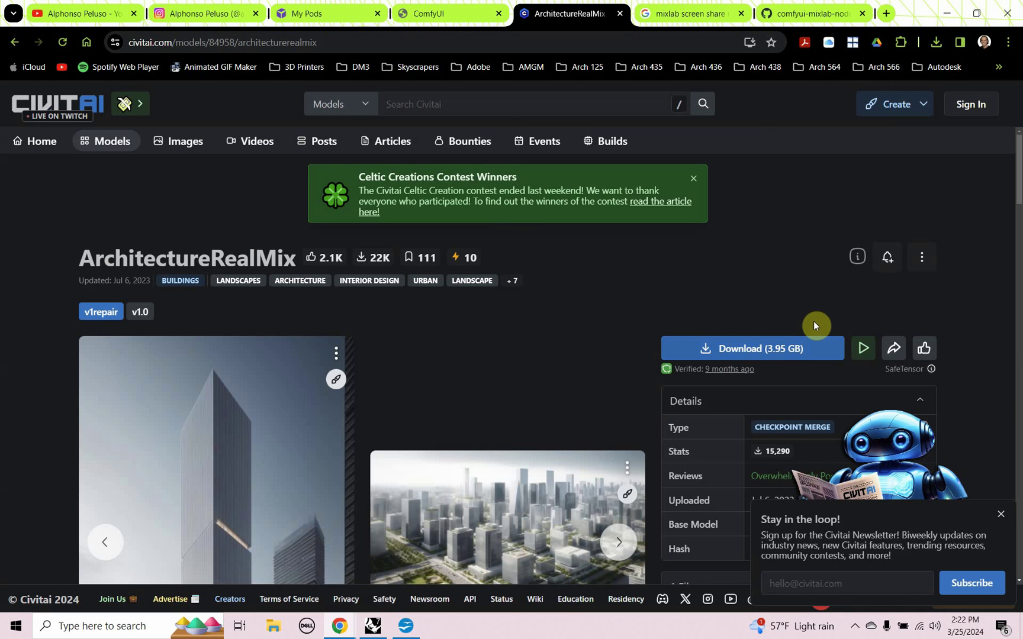
pyautogui.rightClick(821, 345)
pyautogui.click(809, 289)
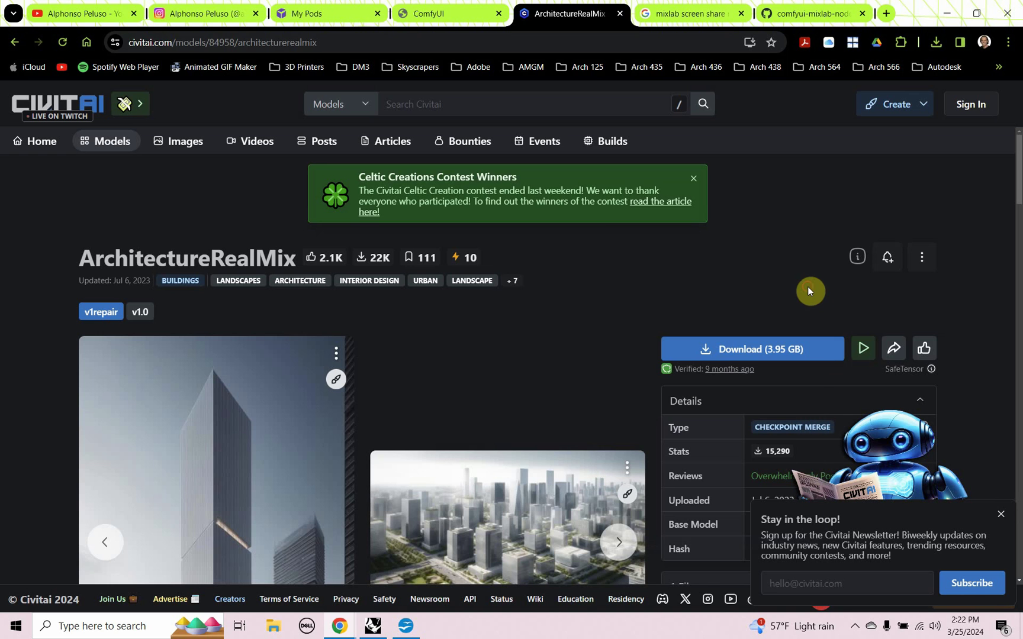
pyautogui.rightClick(825, 349)
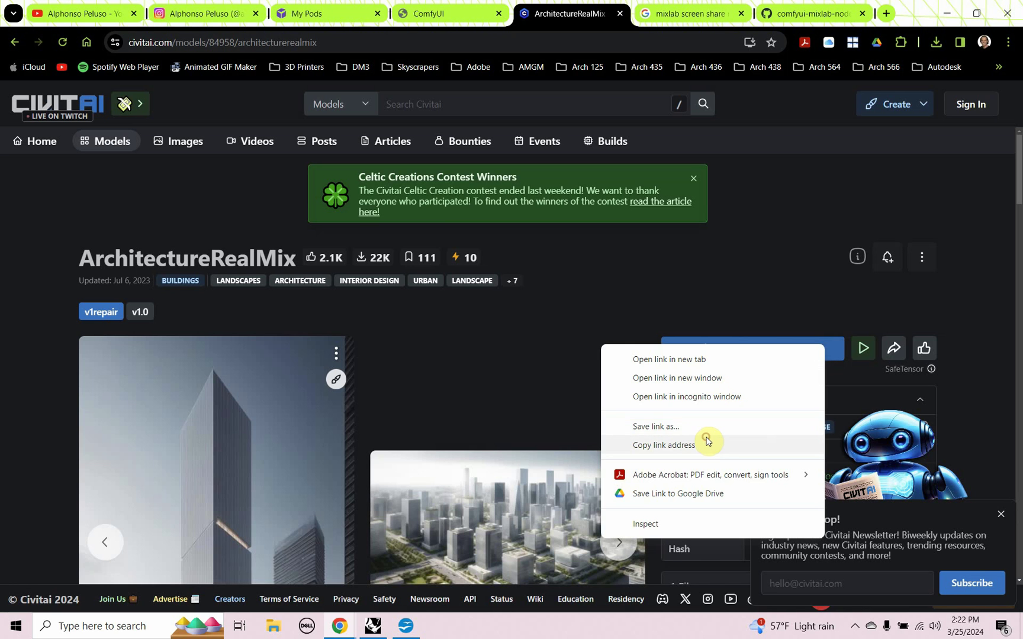
pyautogui.click(708, 443)
# Open Jupyter Lab on port 8888 from the pod's connection options and look through the root folder in its file browser
pyautogui.click(293, 12)
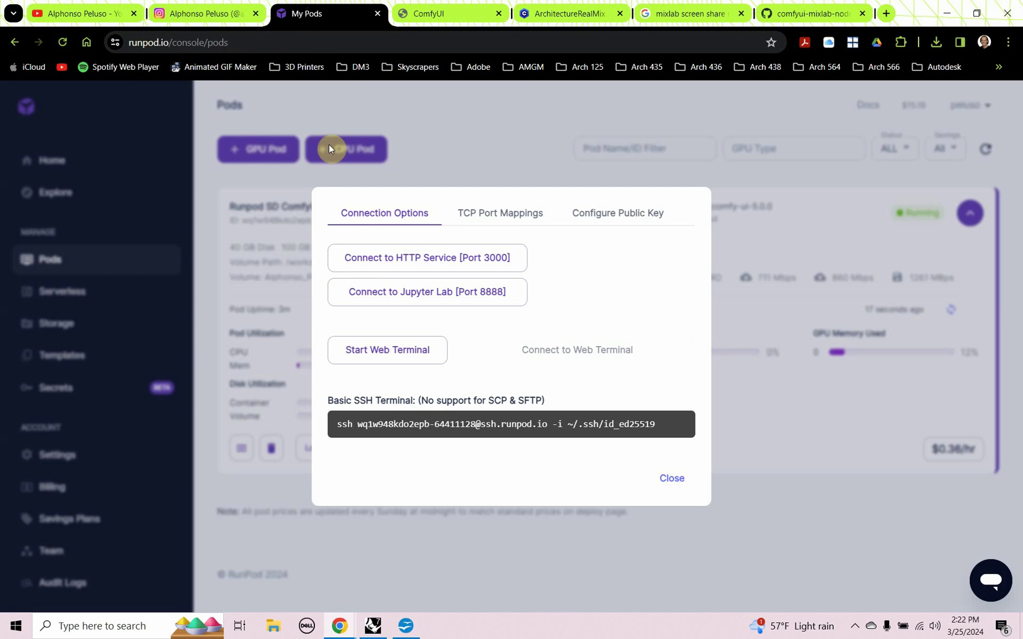
pyautogui.click(395, 300)
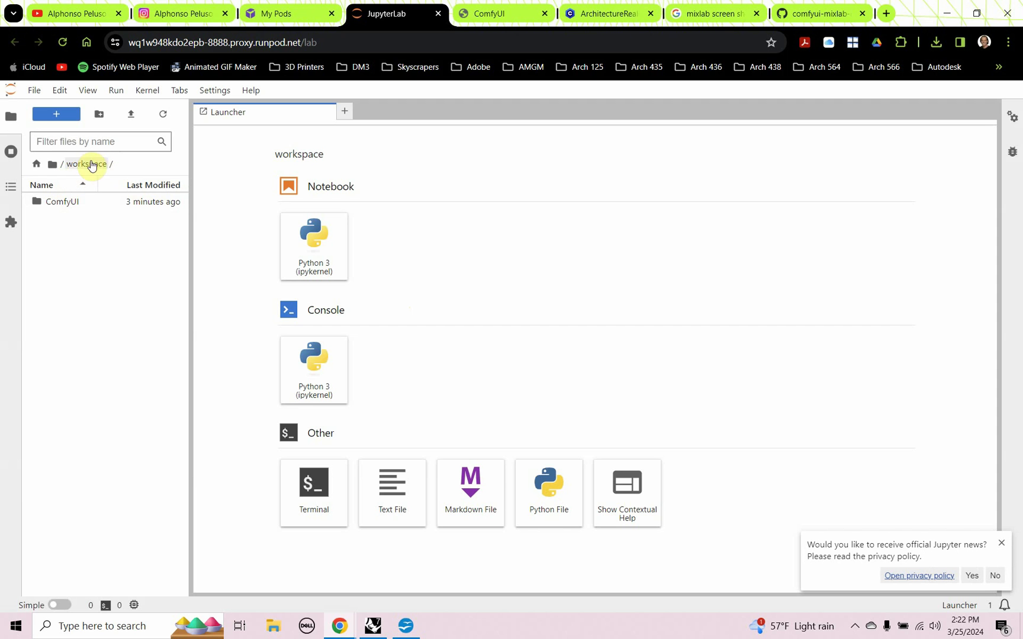
pyautogui.click(51, 165)
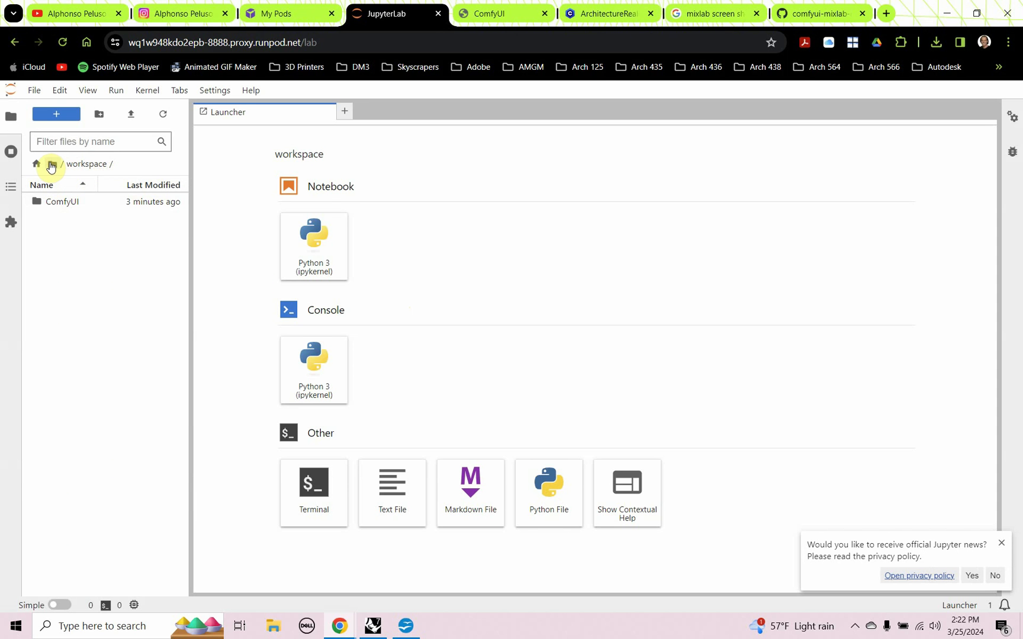
pyautogui.scroll(-2, 81, 349)
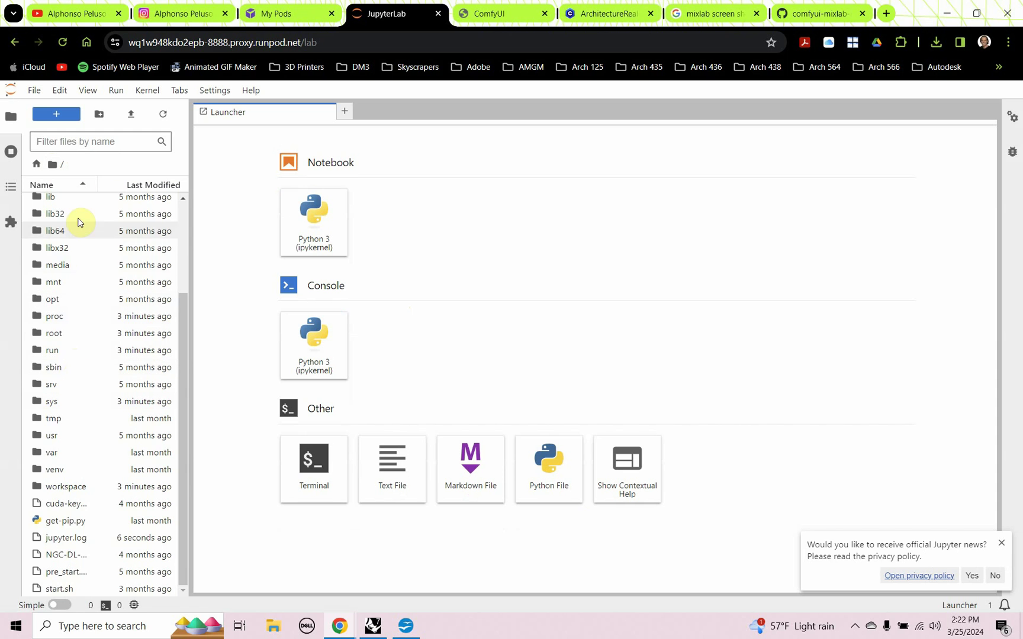
pyautogui.scroll(3, 80, 267)
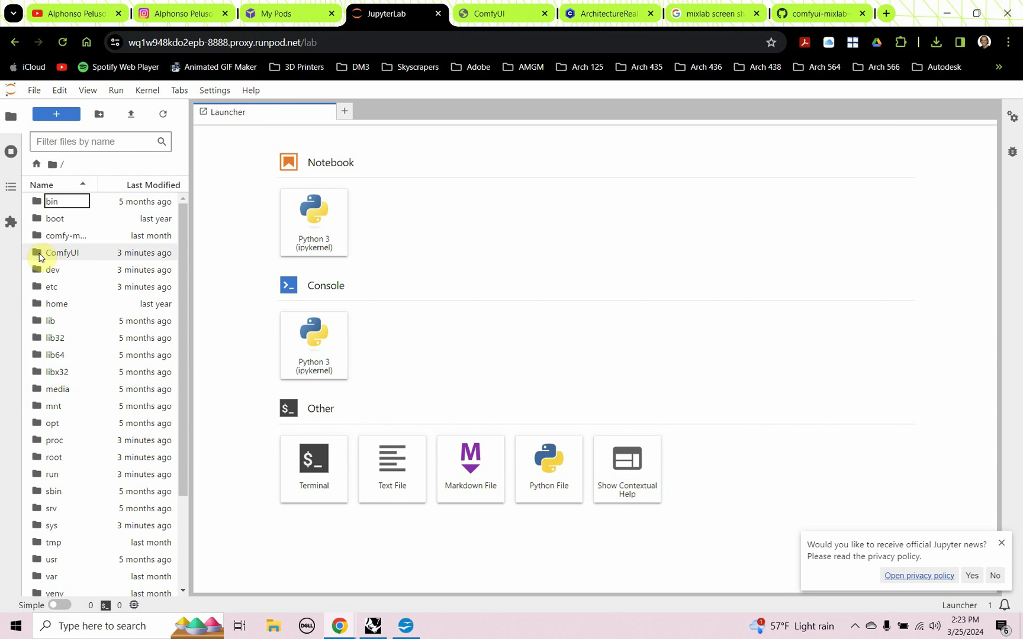
pyautogui.scroll(-3, 56, 255)
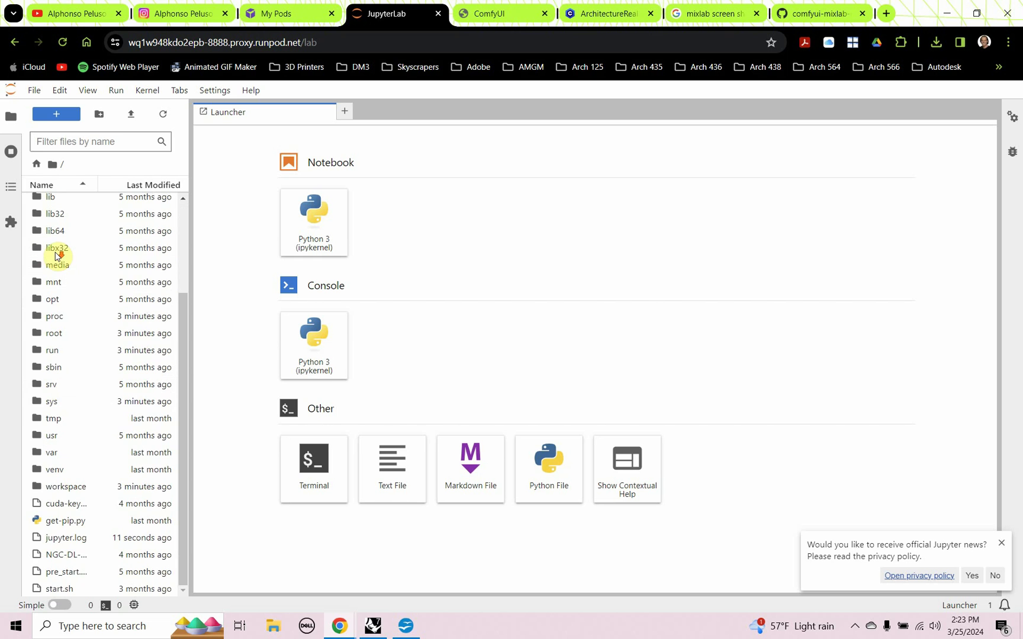
# Open workspace/ComfyUI/models in the file browser, widen the file list and select the checkpoints folder
pyautogui.click(32, 490)
pyautogui.doubleClick(33, 490)
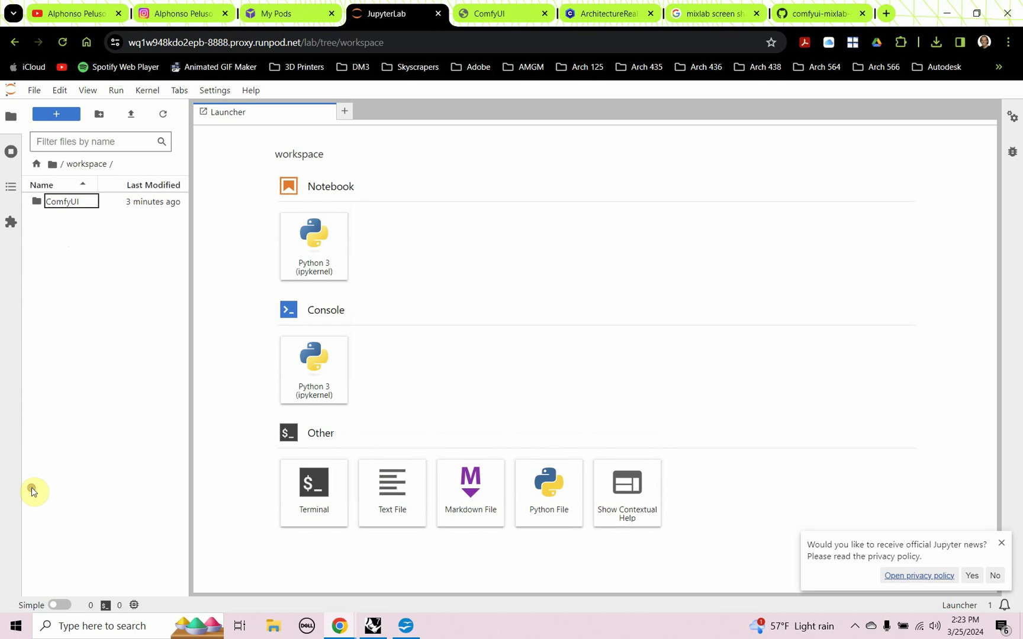
pyautogui.doubleClick(34, 206)
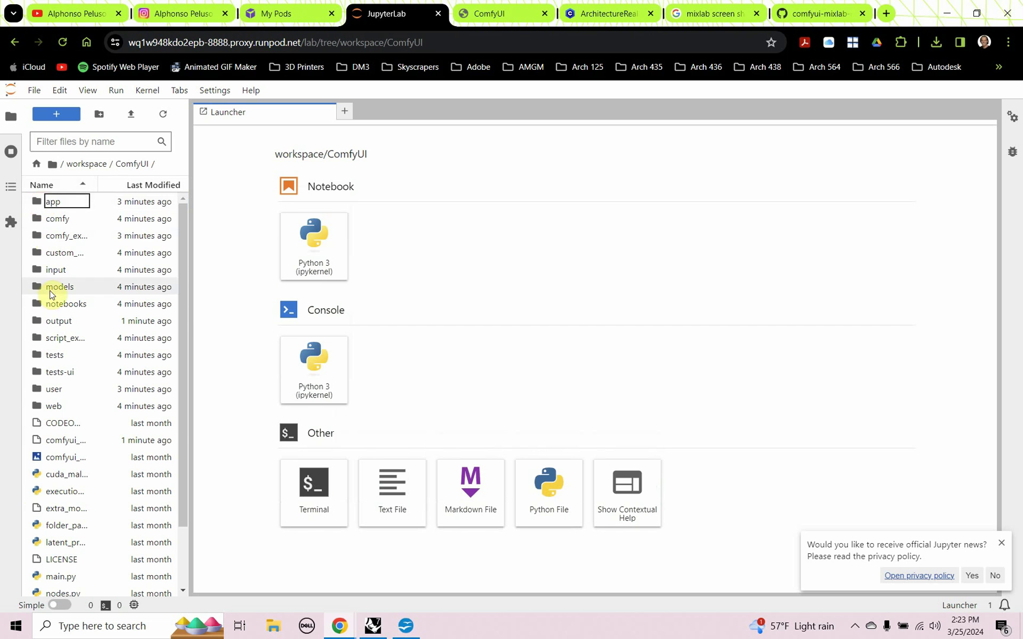
pyautogui.doubleClick(39, 290)
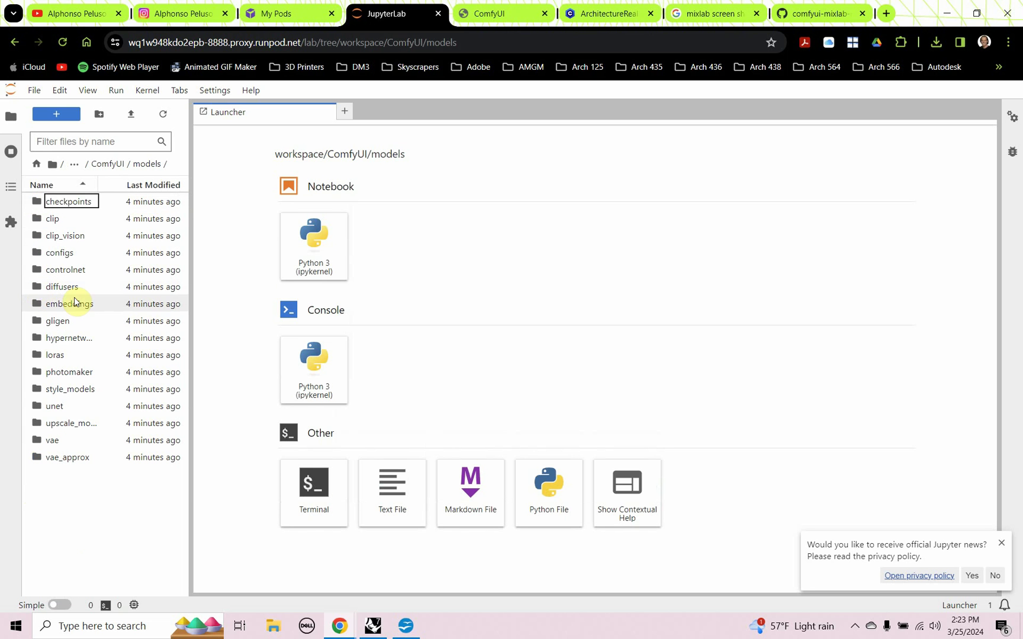
pyautogui.moveTo(191, 203); pyautogui.dragTo(248, 215)
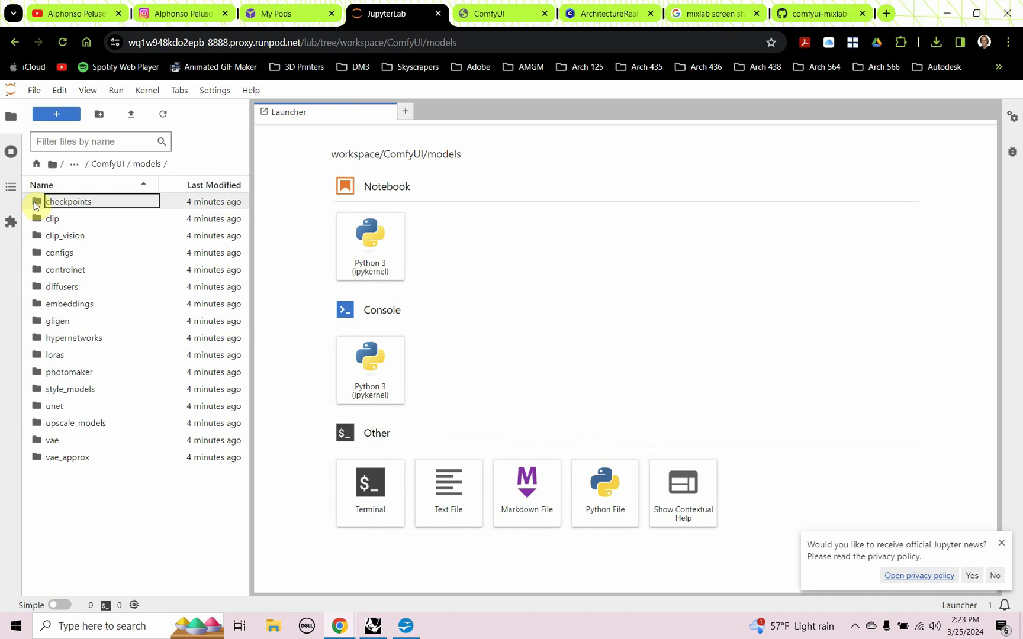
pyautogui.click(34, 203)
pyautogui.press('F2')
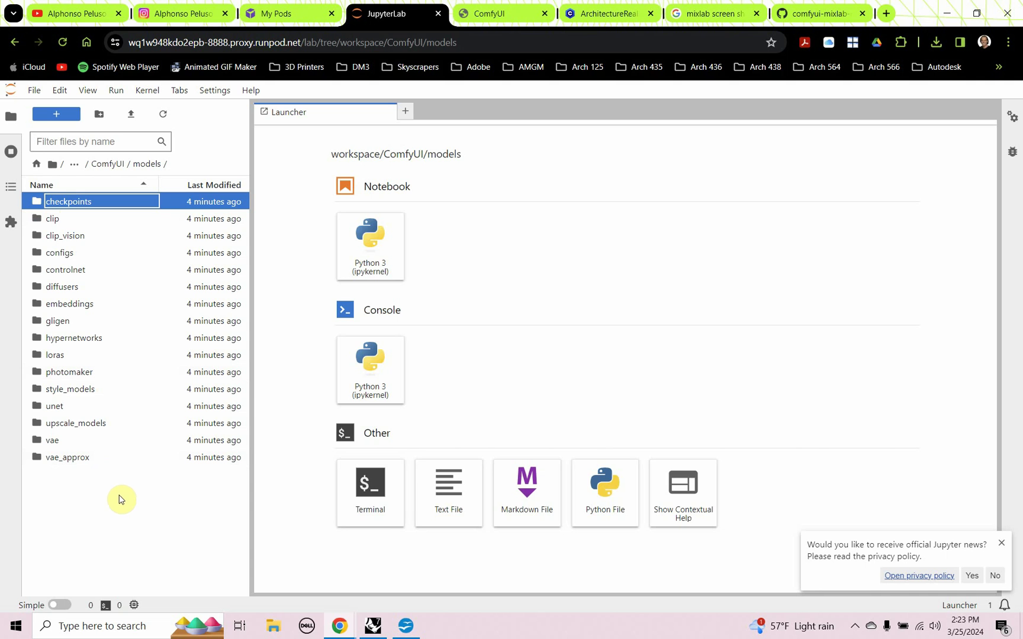
pyautogui.click(360, 507)
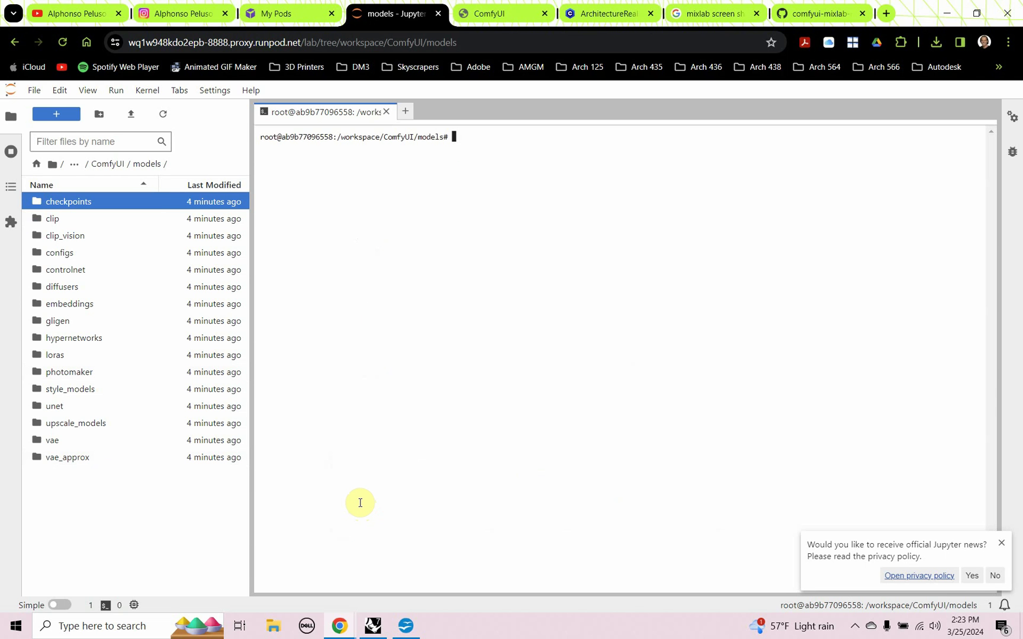
pyautogui.write('wget')
pyautogui.write('https://civitai.com/api/download/models/111612')
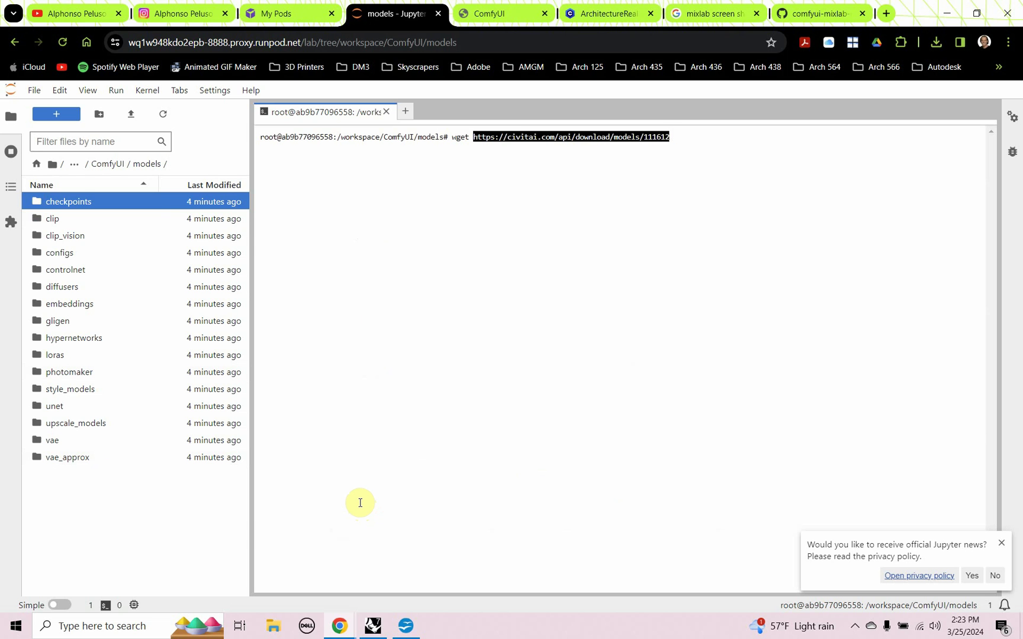
pyautogui.press('Return')
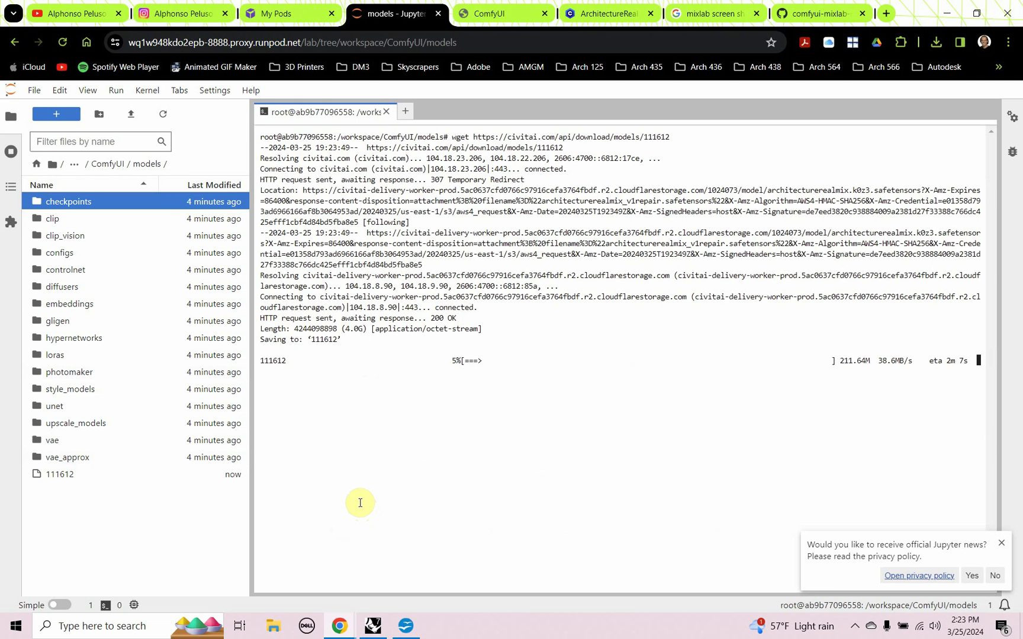
pyautogui.click(595, 14)
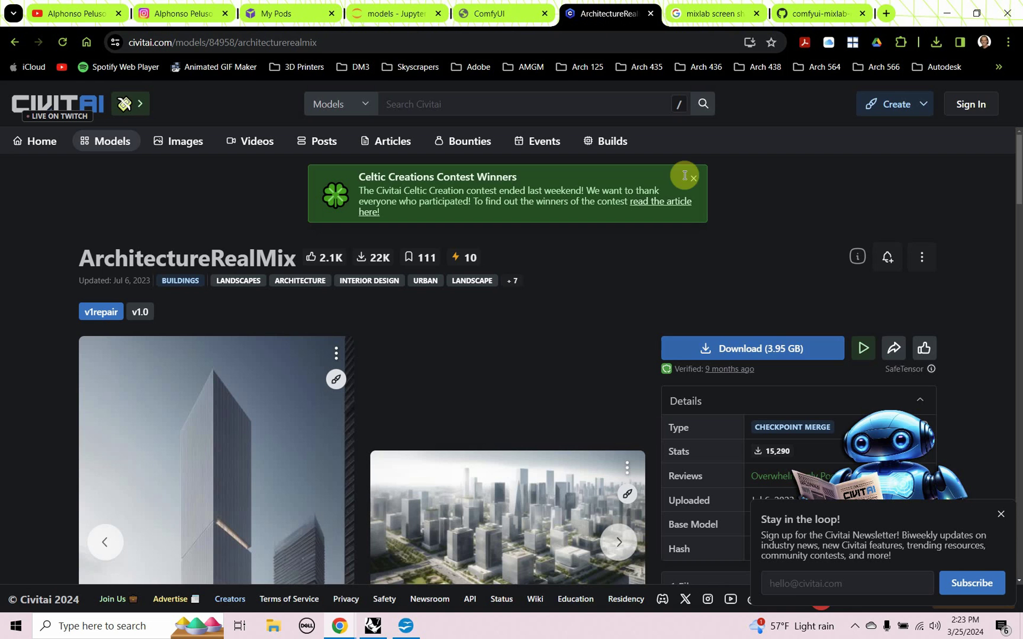
pyautogui.click(396, 15)
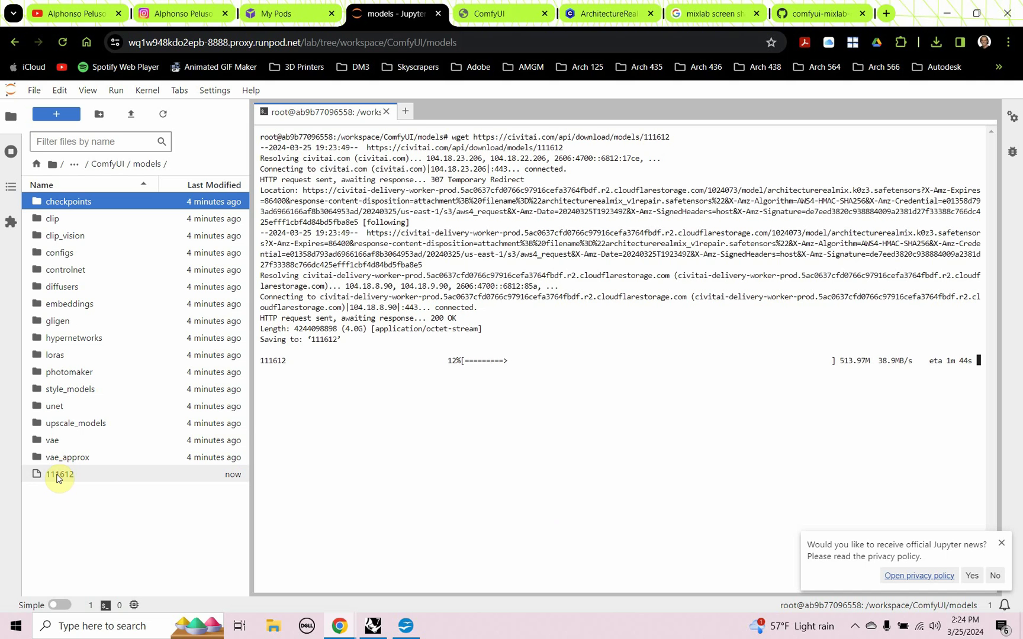
pyautogui.moveTo(57, 478)
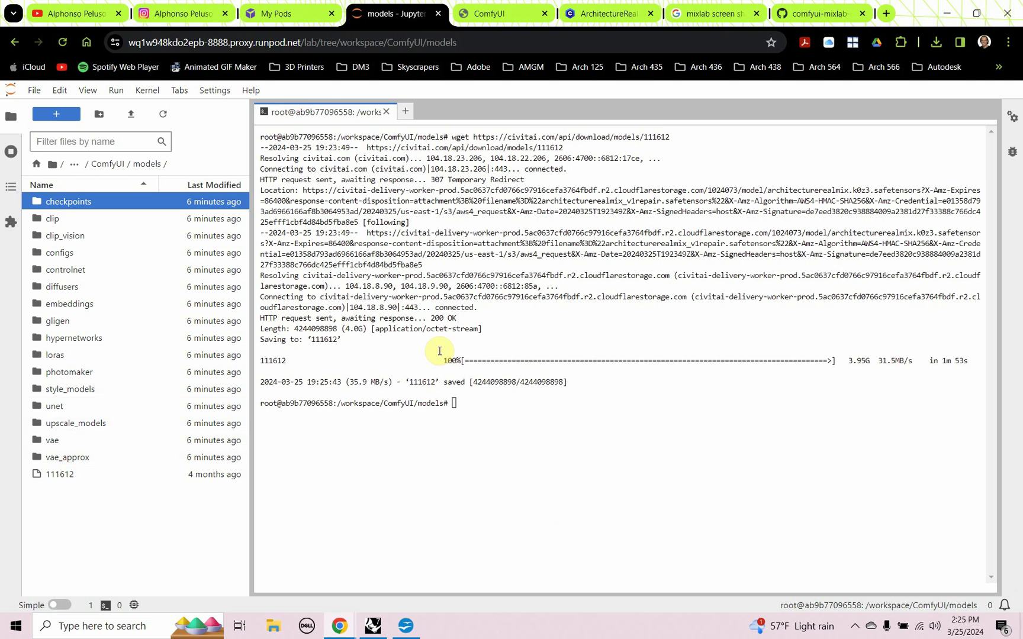
# Rename the downloaded file 111612 to ArchRealMix_1.5.safetensors and move it into the checkpoints folder
pyautogui.click(74, 476)
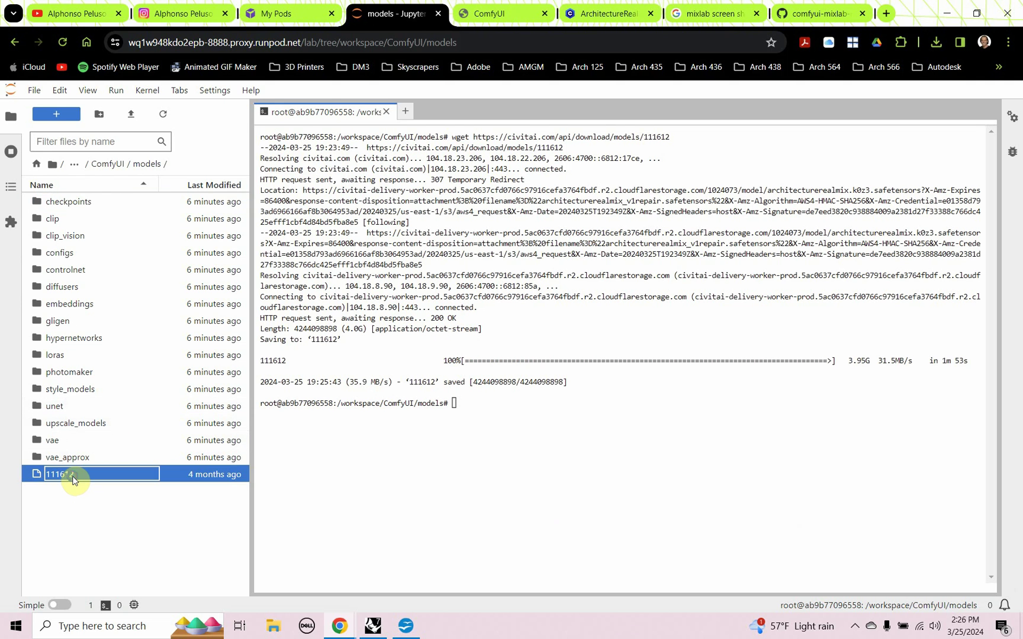
pyautogui.rightClick(74, 477)
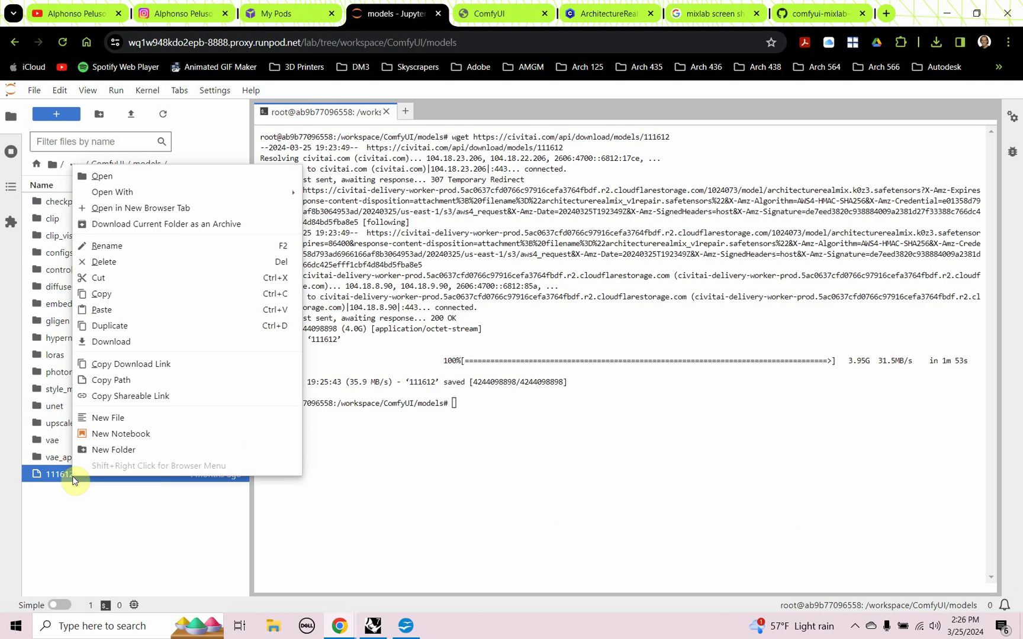
pyautogui.click(149, 247)
pyautogui.write('Ar')
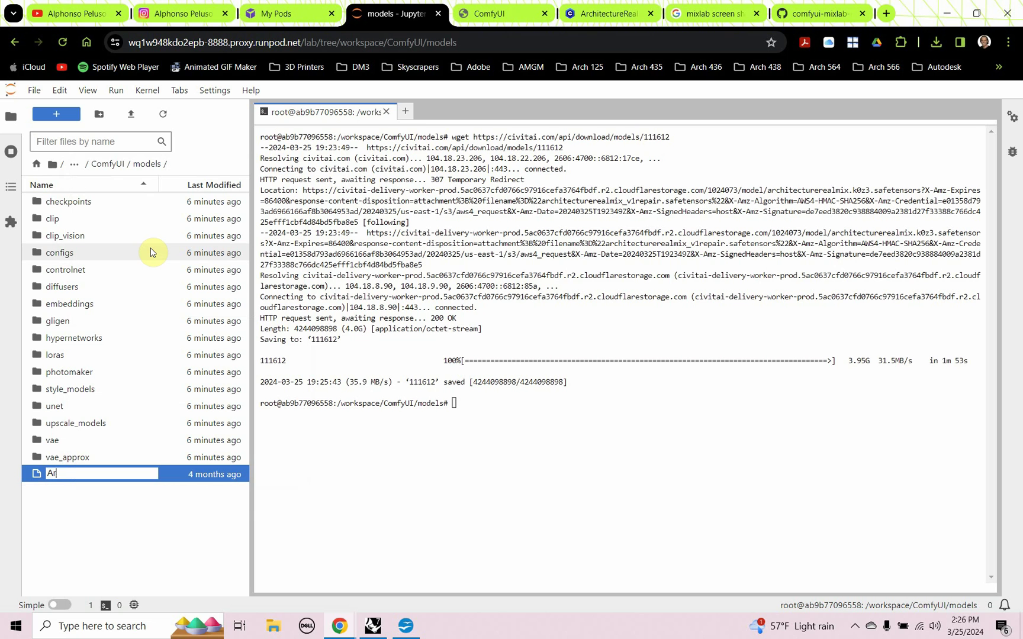
pyautogui.write('chRealMix_1.5.')
pyautogui.write('safet')
pyautogui.write('ensors')
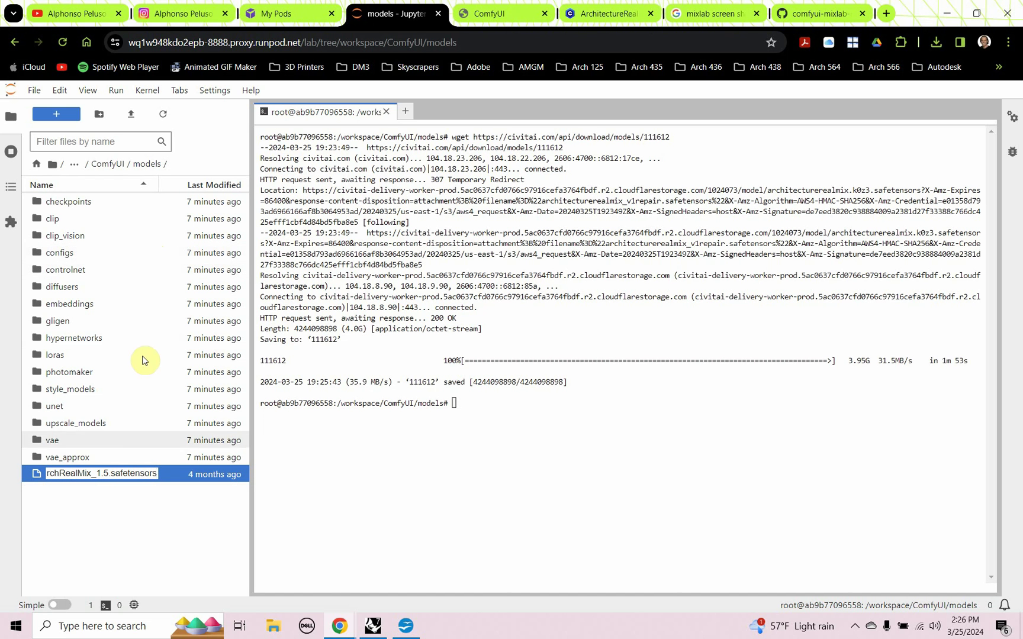
pyautogui.press('Return')
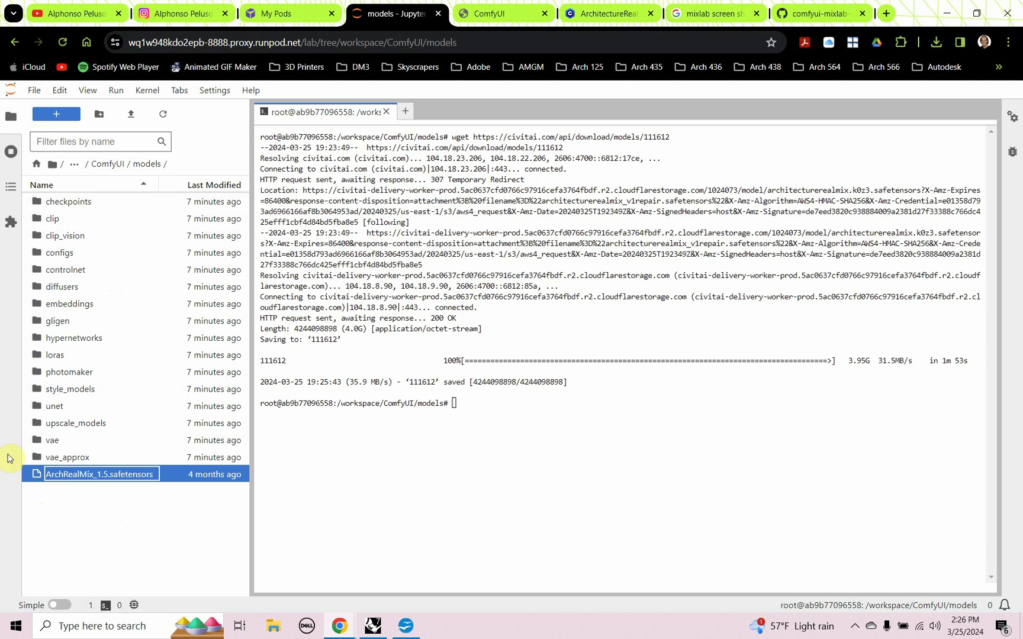
pyautogui.moveTo(33, 474); pyautogui.dragTo(28, 202)
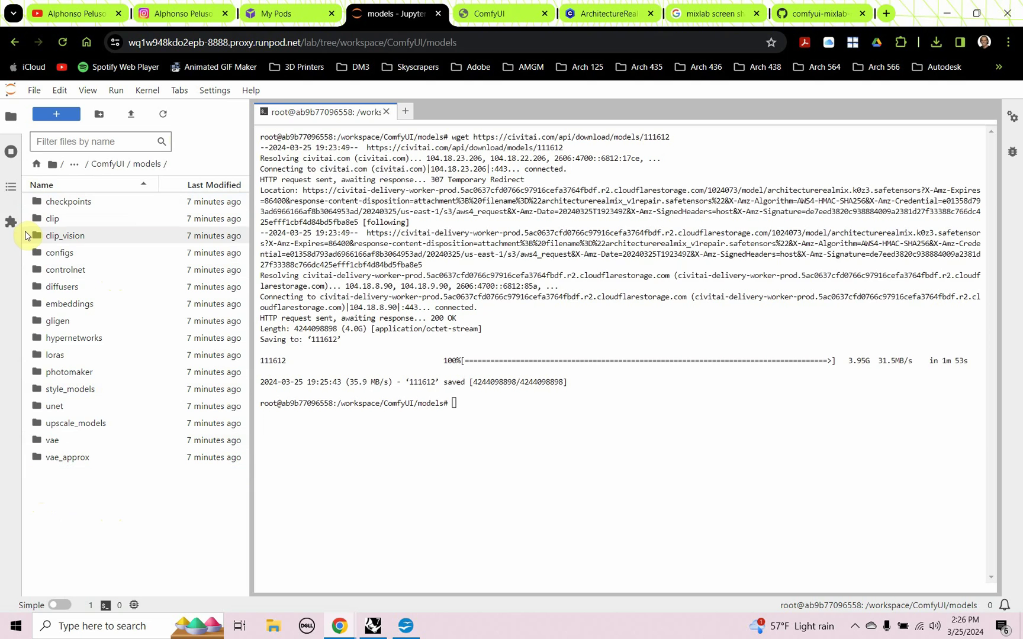
# Switch to ComfyUI, refresh its model lists and set the Load Checkpoint node to ArchRealMix_1.5.safetensors
pyautogui.click(478, 14)
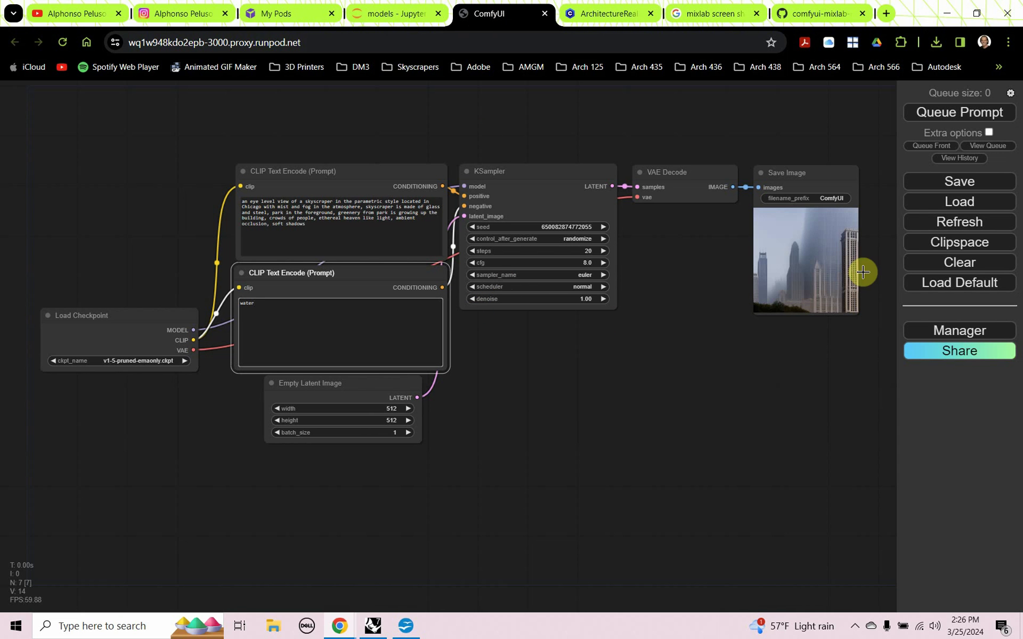
pyautogui.click(933, 223)
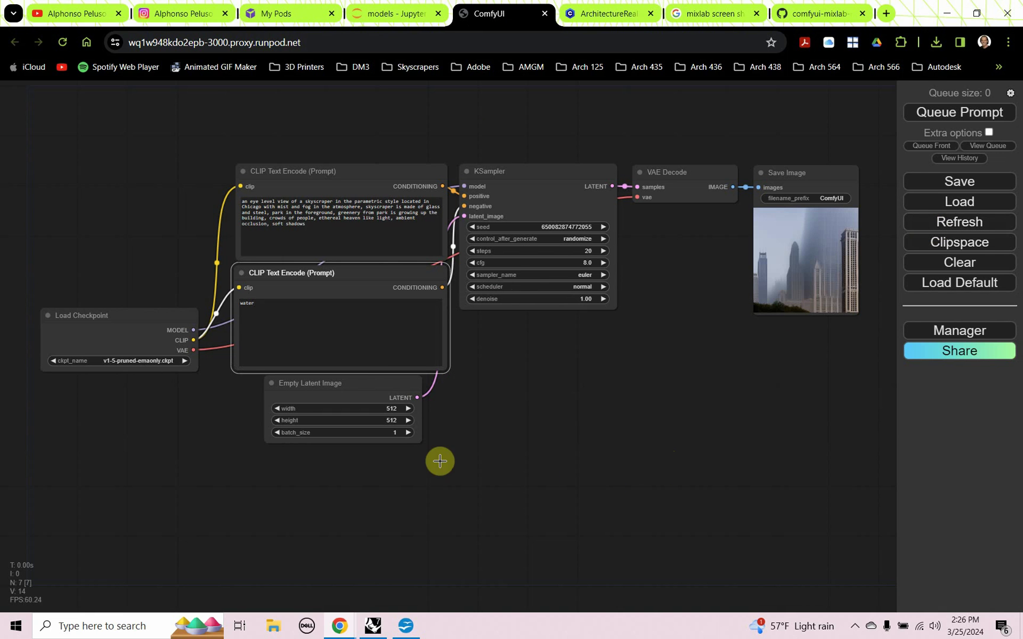
pyautogui.click(60, 363)
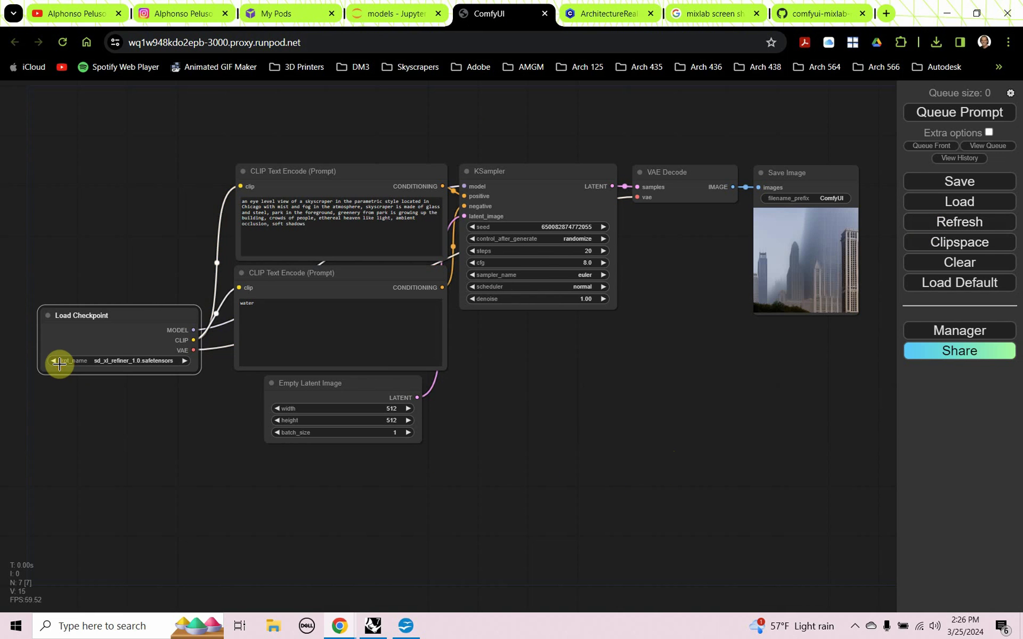
pyautogui.click(59, 364)
pyautogui.click(59, 362)
pyautogui.click(108, 362)
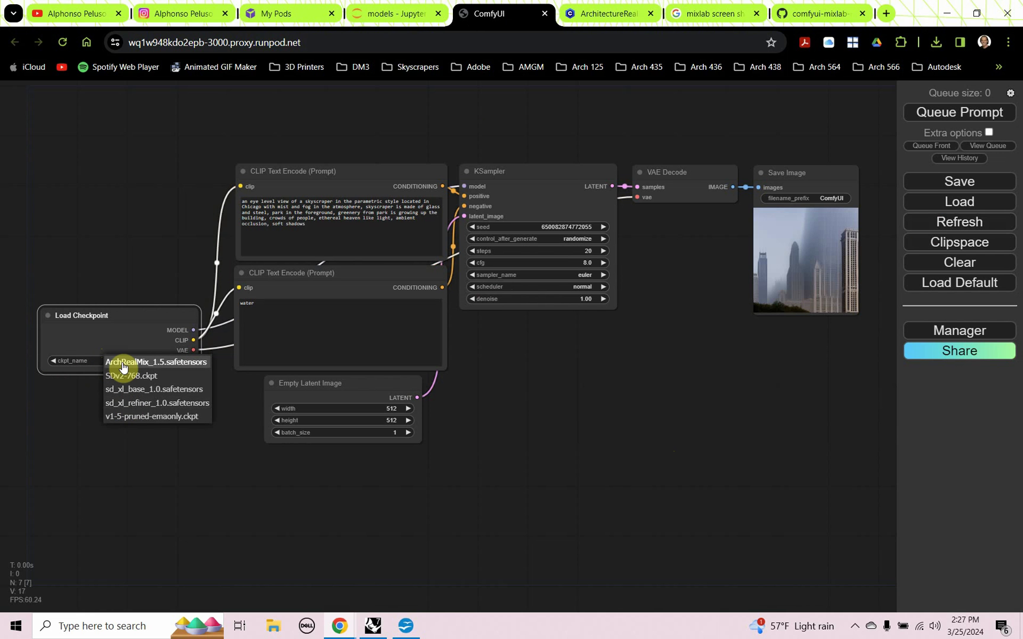
pyautogui.click(123, 364)
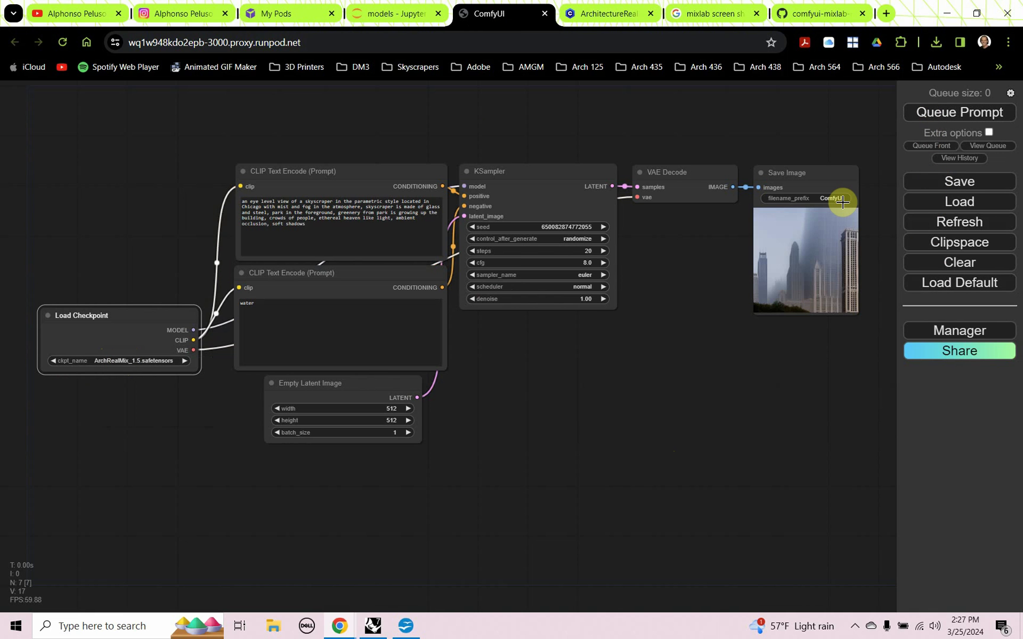
# Queue the prompt with the new checkpoint and inspect the generated image in the Save Image node
pyautogui.hotkey('ctrl', 'Return')
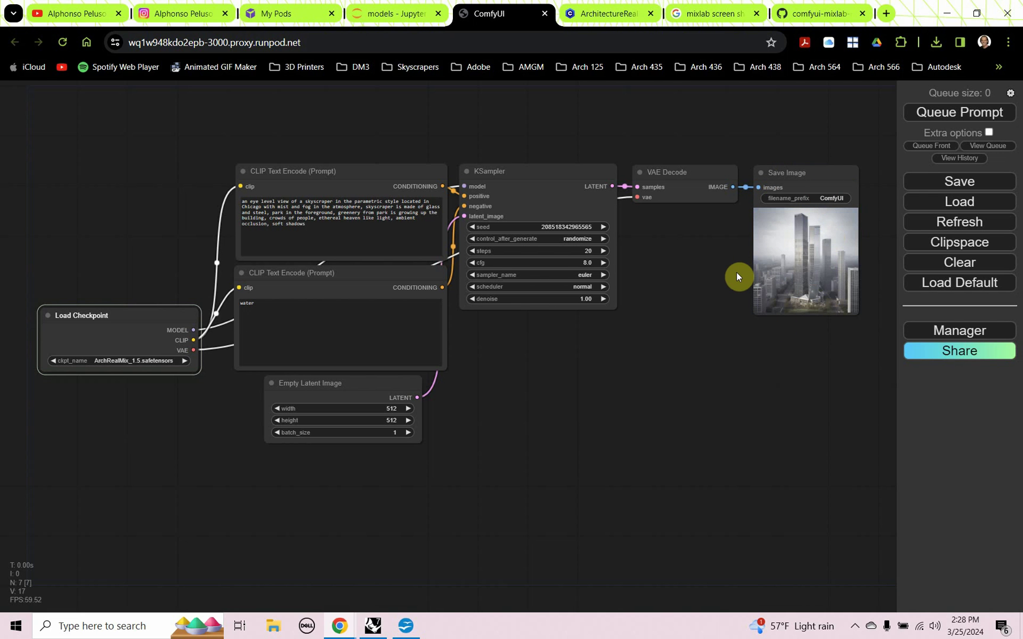
pyautogui.scroll(6, 715, 266)
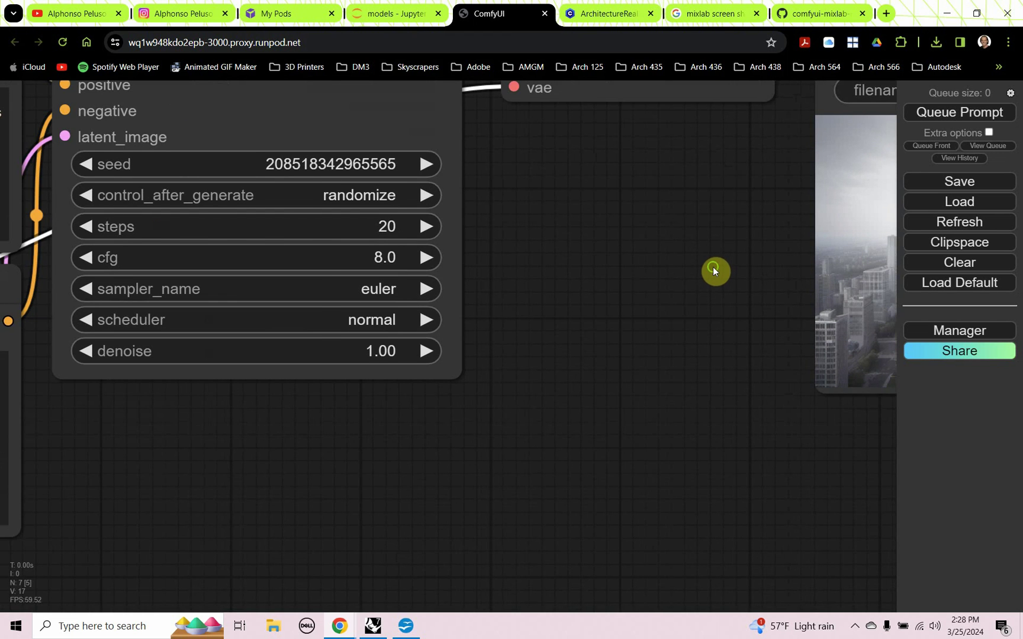
pyautogui.moveTo(712, 267); pyautogui.dragTo(536, 380)
pyautogui.scroll(-1, 544, 388)
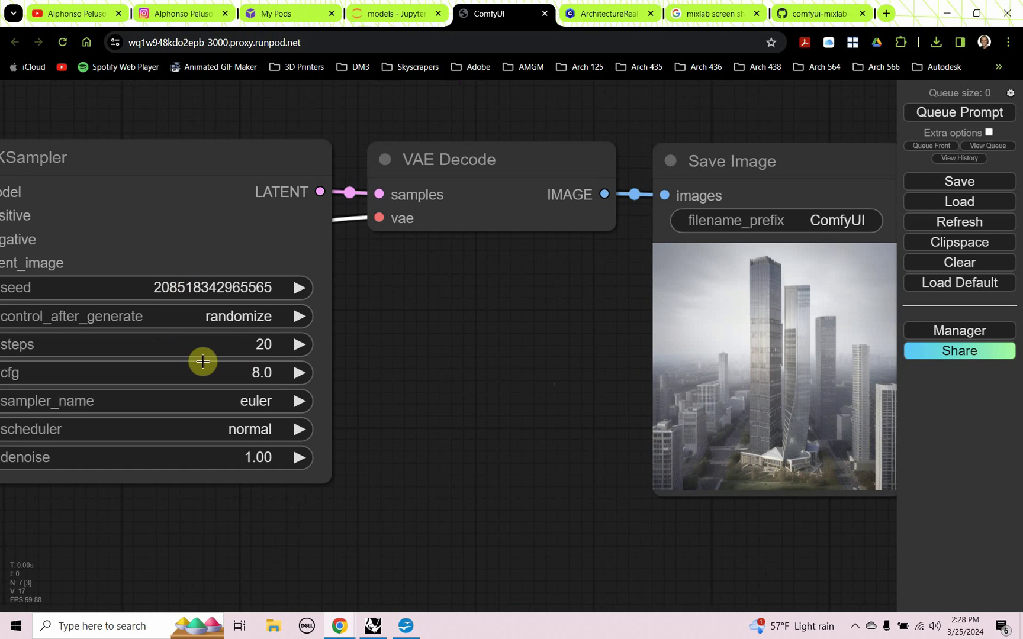
# Set the KSampler node's steps to 30 and its cfg to 20
pyautogui.click(262, 346)
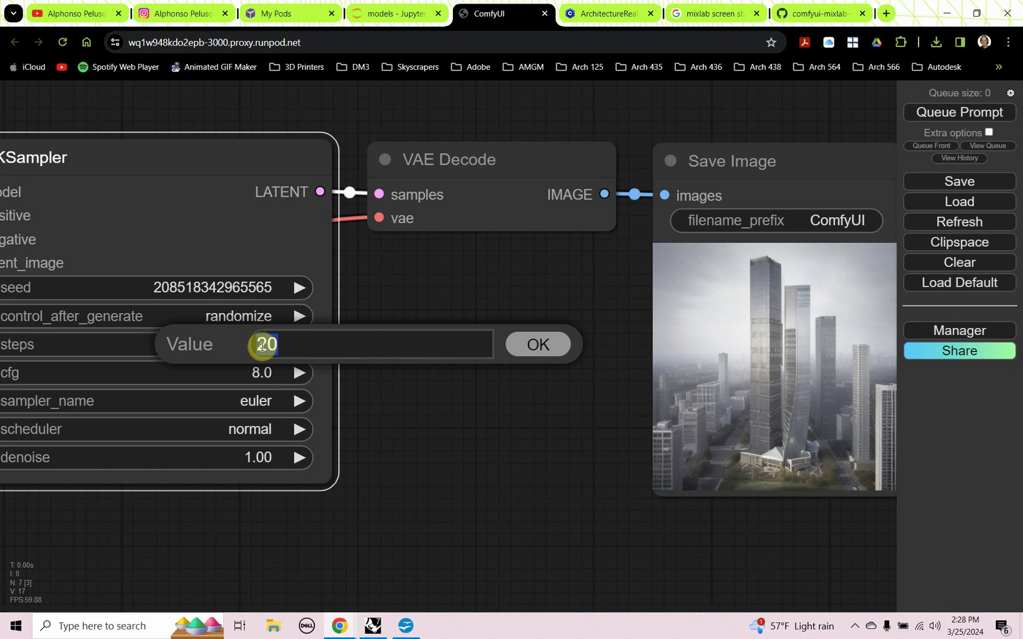
pyautogui.write('30')
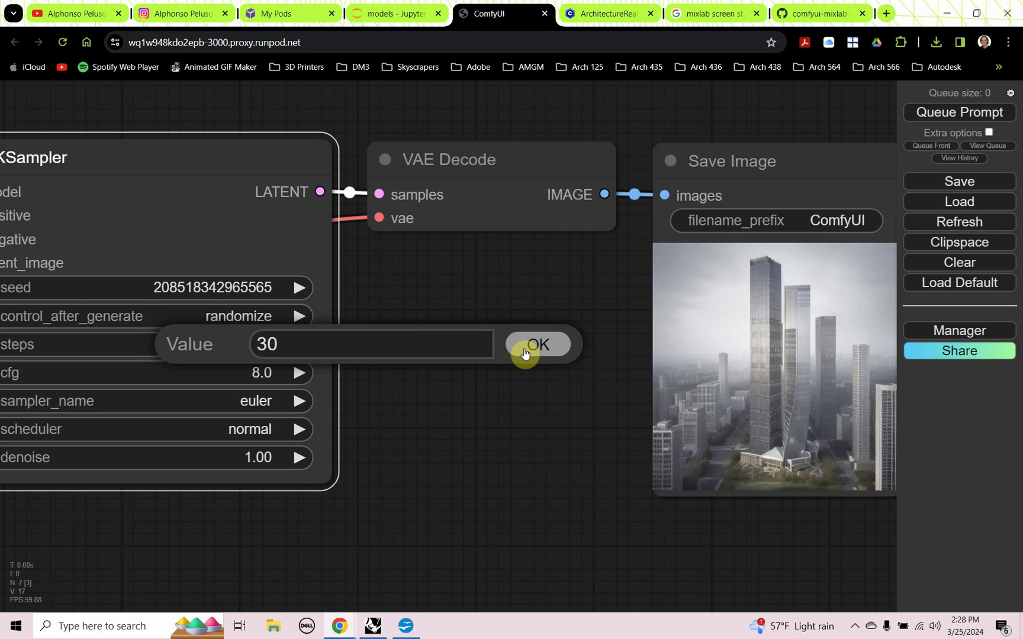
pyautogui.click(524, 353)
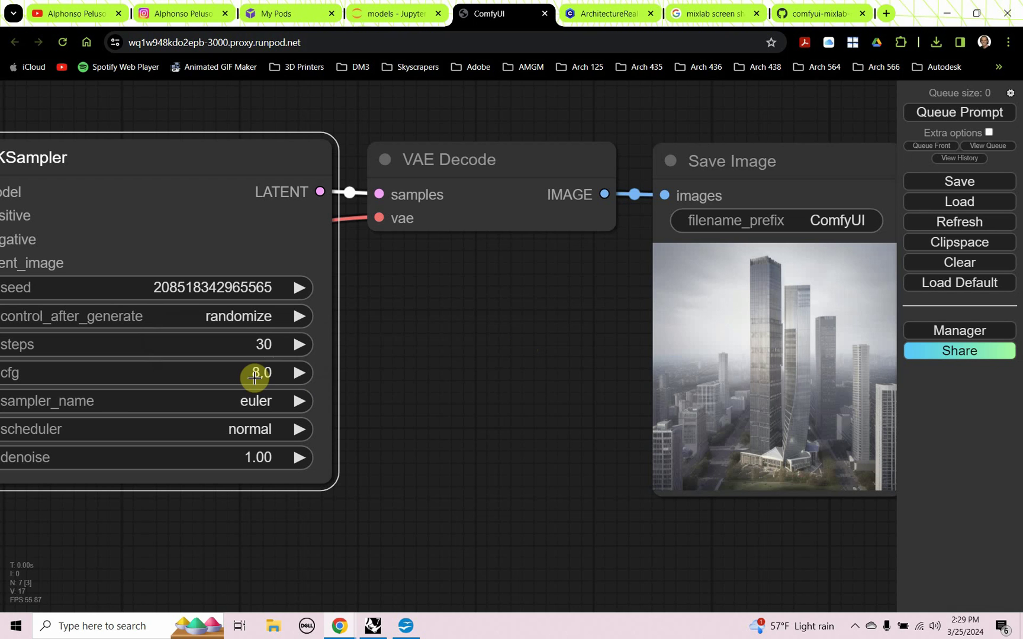
pyautogui.click(258, 374)
pyautogui.write('20')
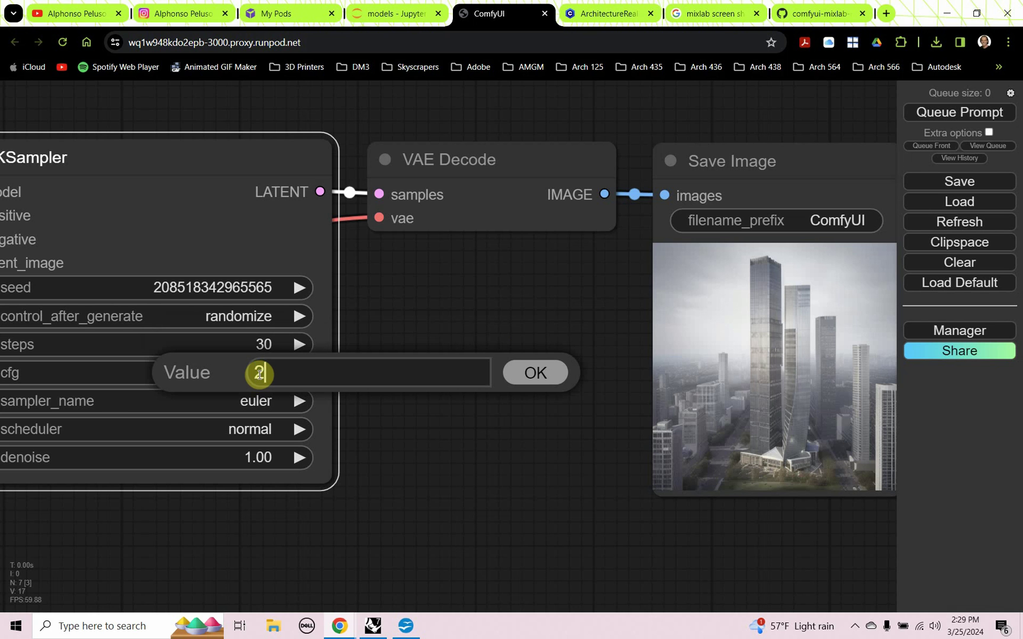
pyautogui.click(520, 382)
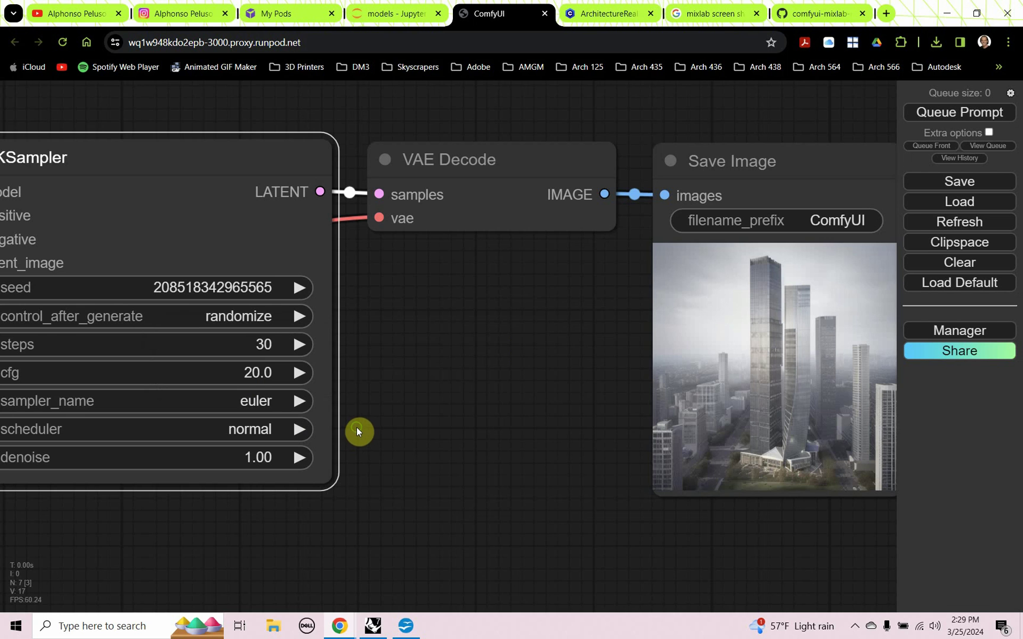
# Set the KSampler's sampler to dpmpp_2m and scheduler to karras, and generate a new image with these settings
pyautogui.moveTo(357, 430); pyautogui.dragTo(413, 431)
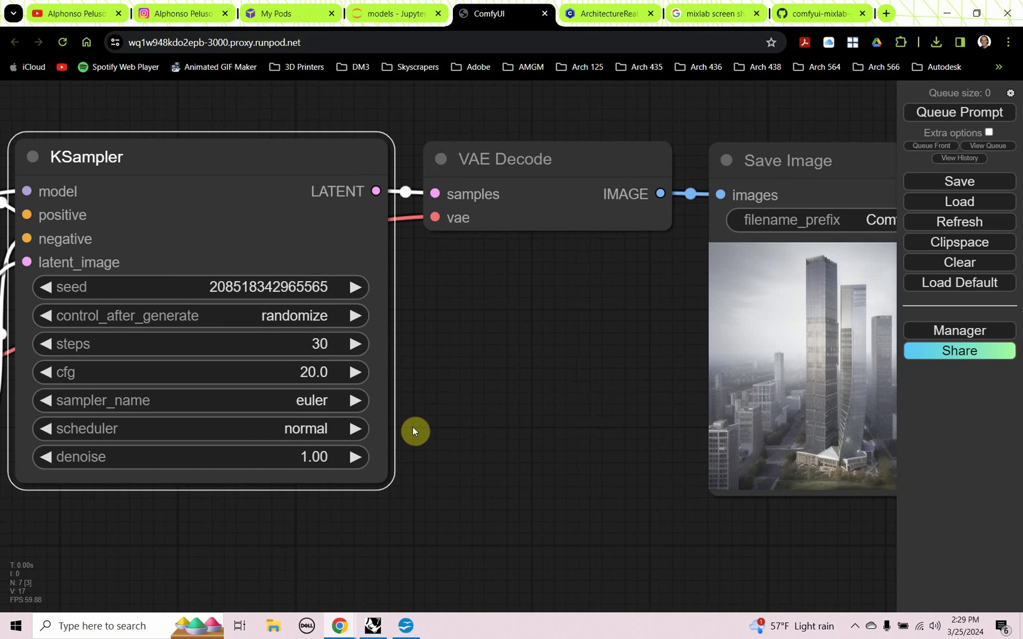
pyautogui.click(355, 401)
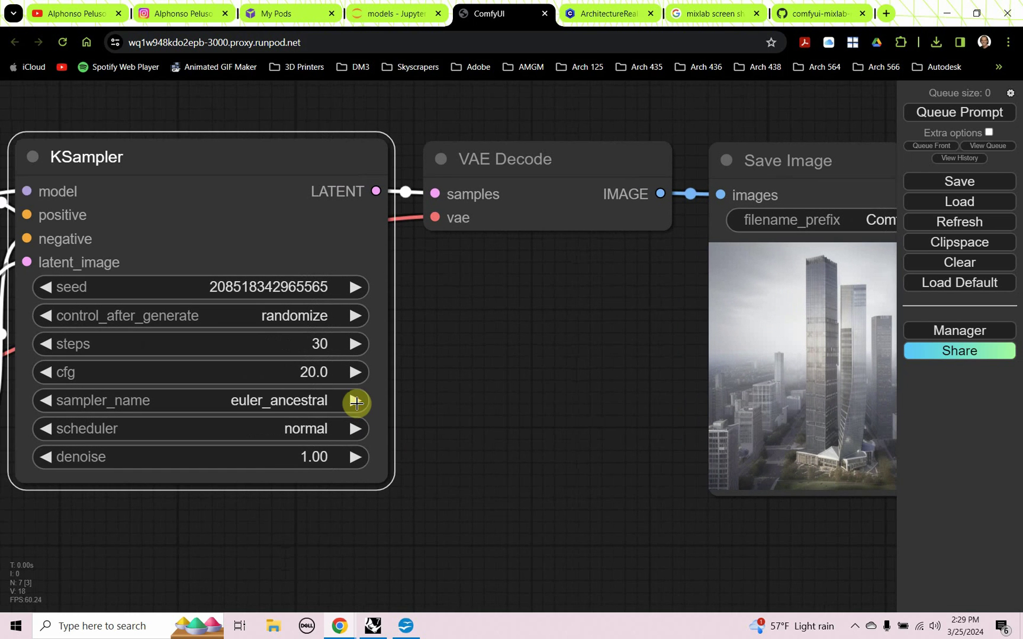
pyautogui.click(81, 401)
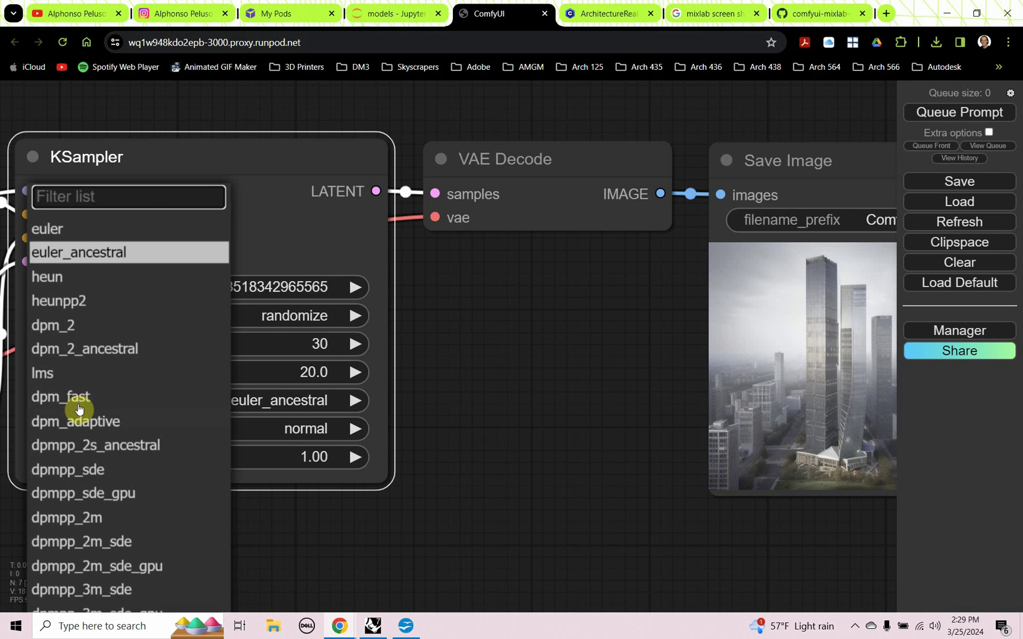
pyautogui.click(87, 525)
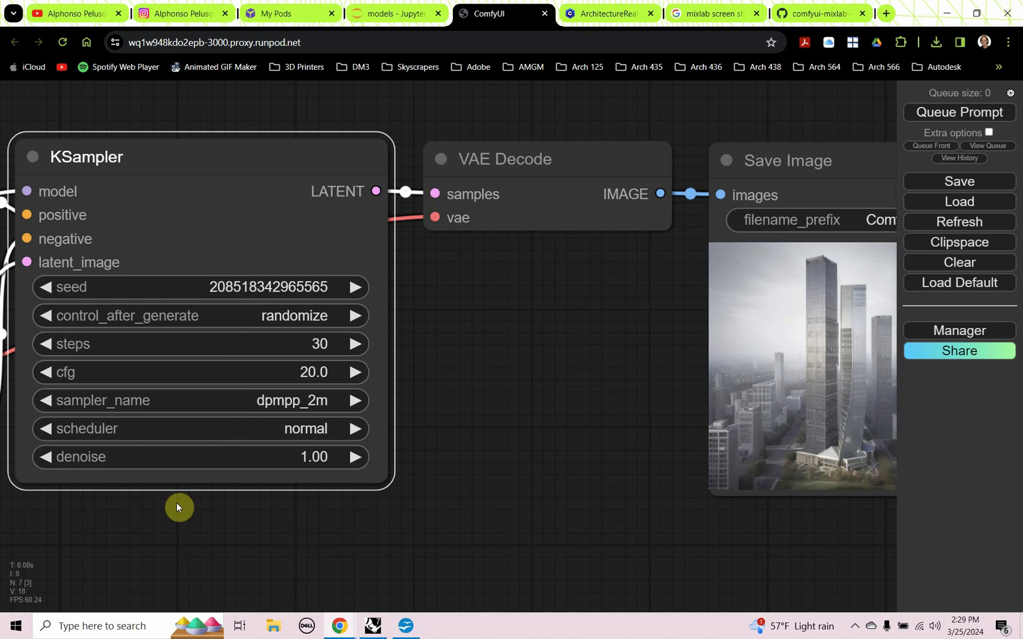
pyautogui.click(354, 428)
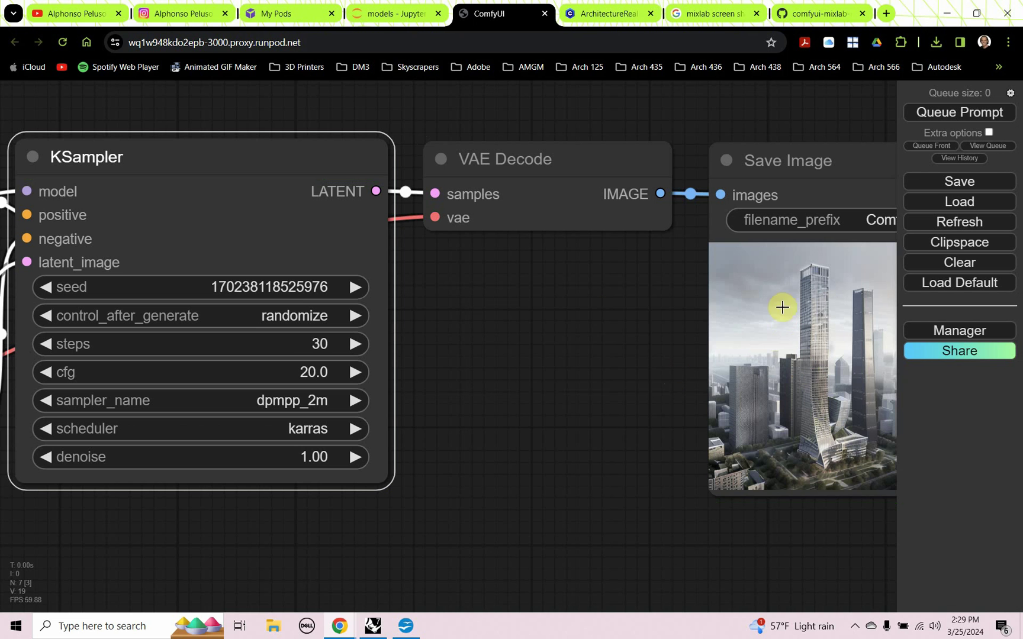
pyautogui.moveTo(671, 329); pyautogui.dragTo(606, 321)
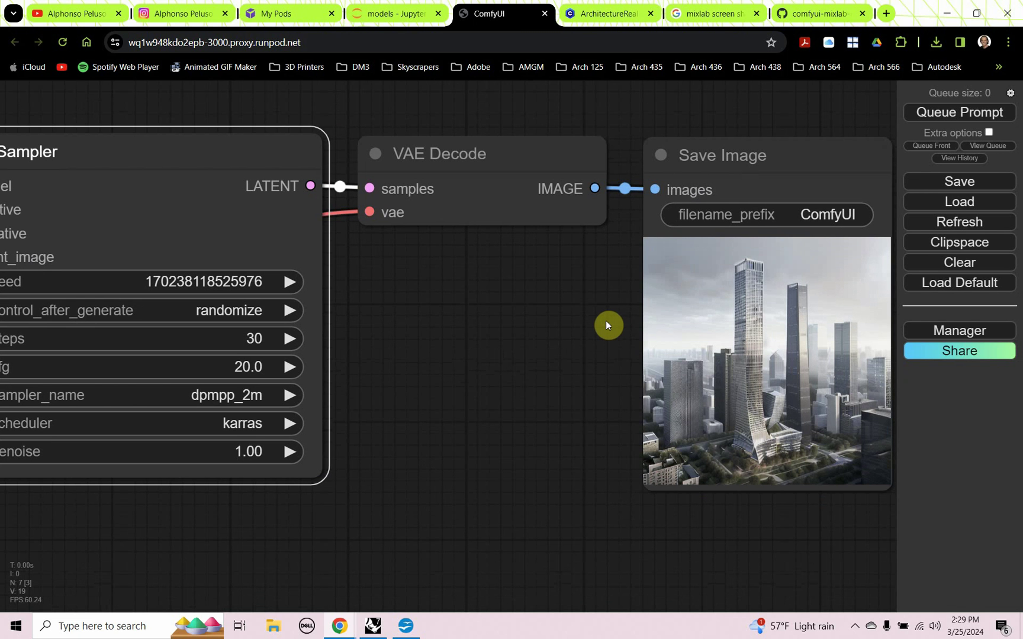
# Search the nodes for "apply", add an Apply ControlNet node and place it in the empty area below the KSampler
pyautogui.scroll(-10, 606, 321)
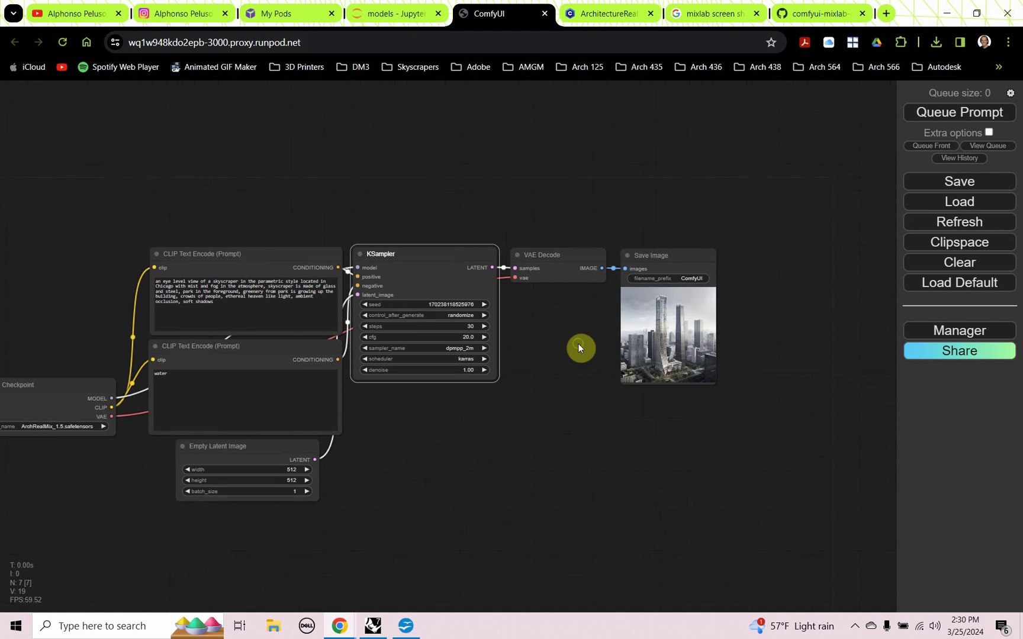
pyautogui.moveTo(578, 347); pyautogui.dragTo(657, 319)
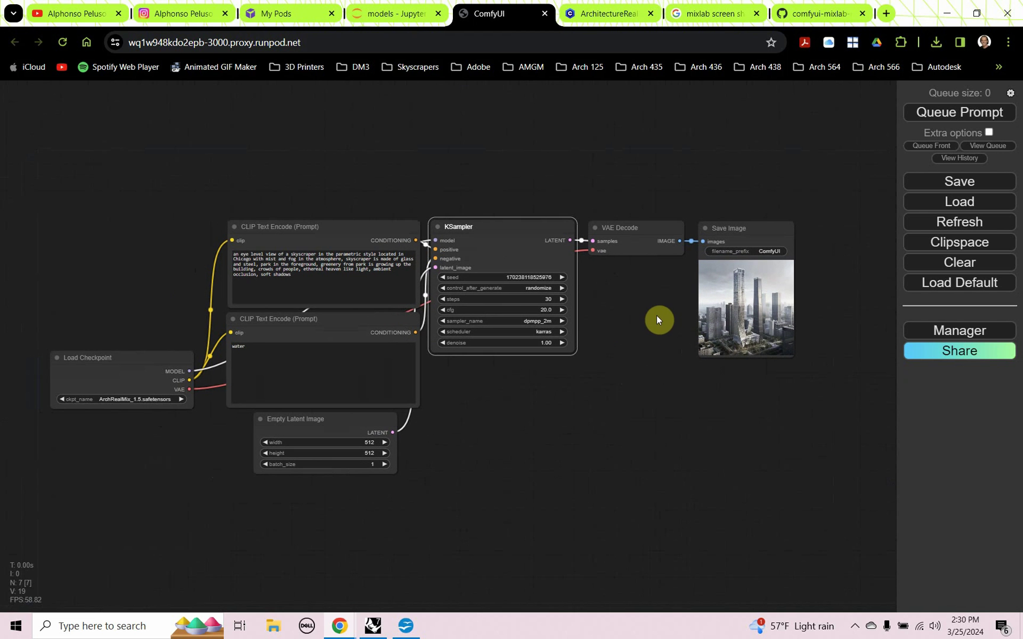
pyautogui.scroll(1, 526, 391)
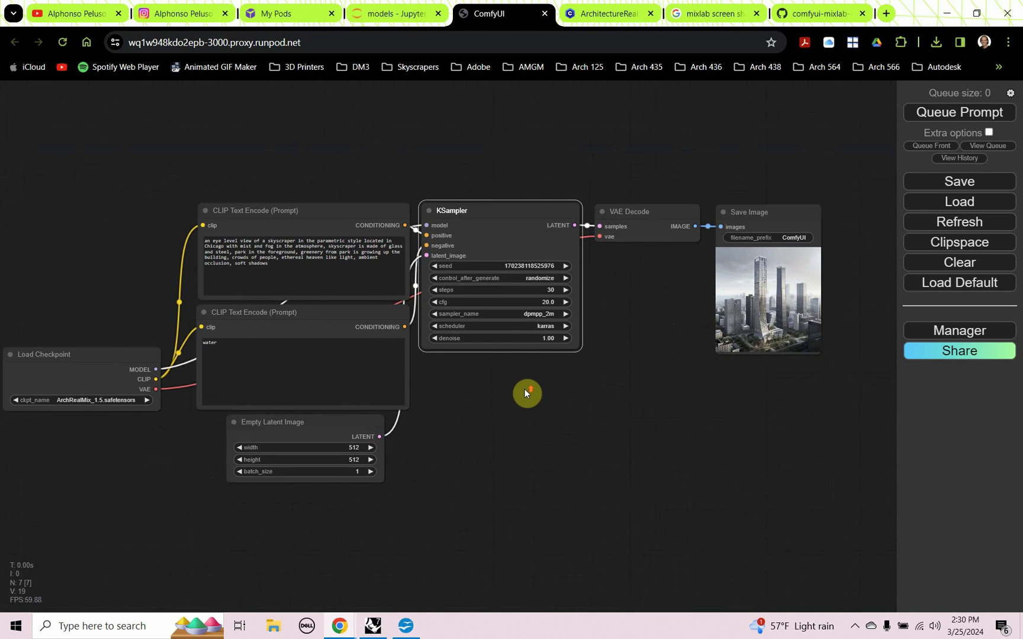
pyautogui.moveTo(530, 394); pyautogui.dragTo(546, 393)
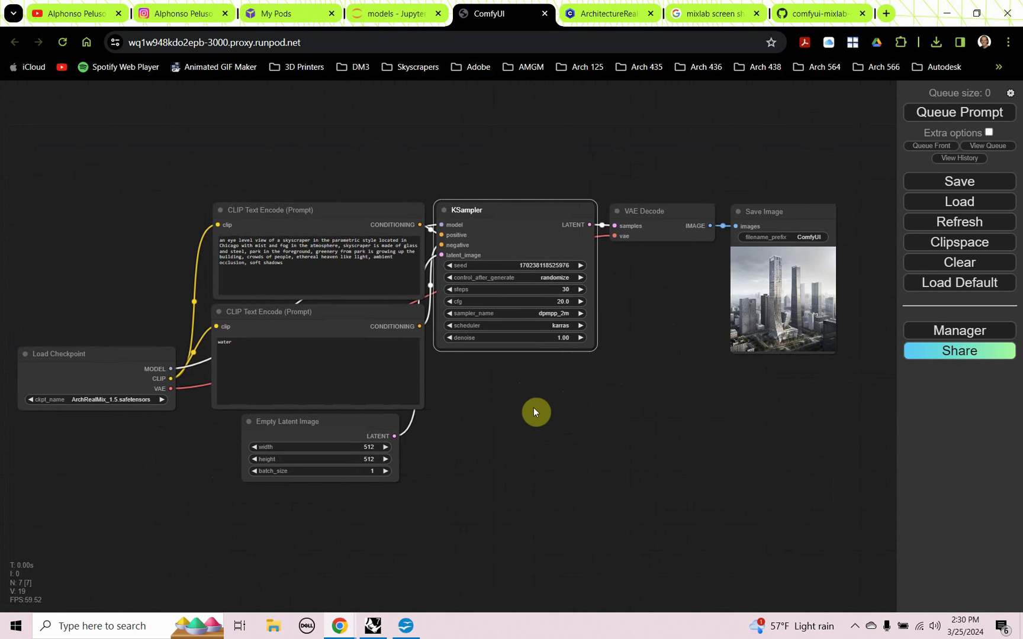
pyautogui.doubleClick(522, 433)
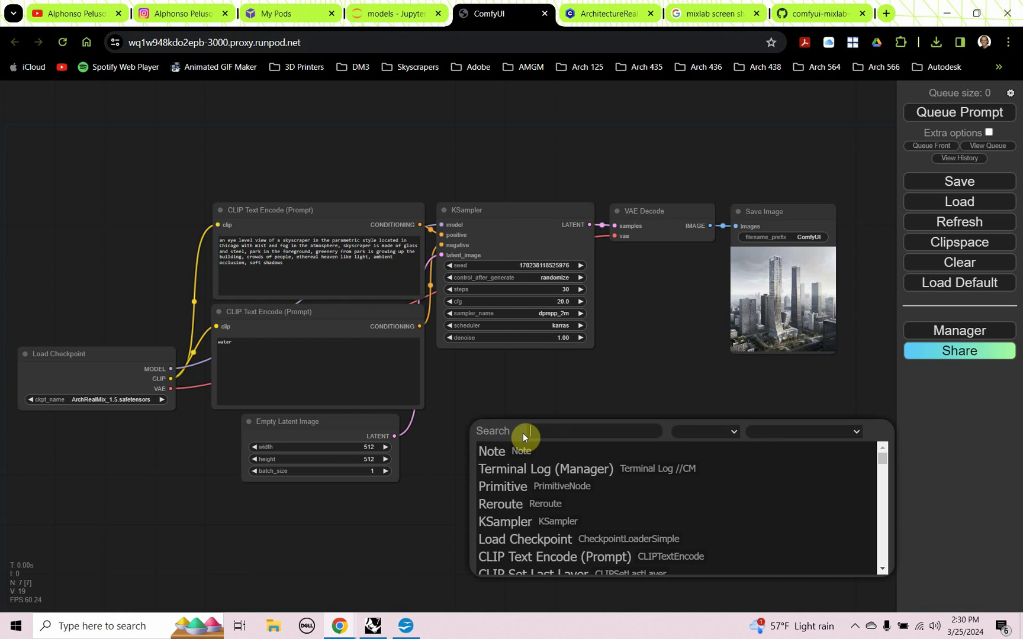
pyautogui.write('apply')
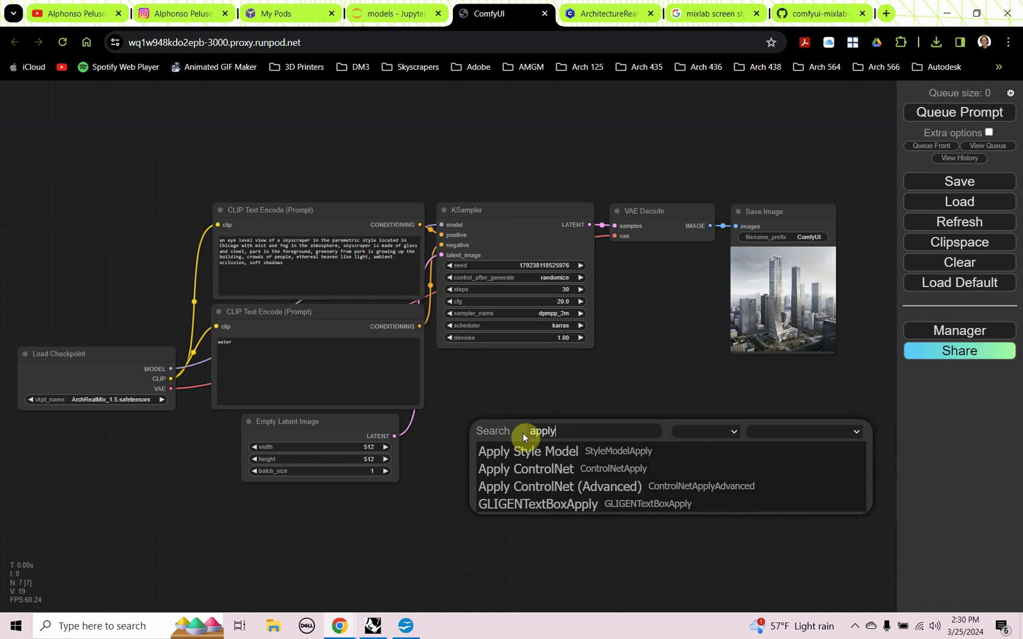
pyautogui.click(540, 469)
pyautogui.moveTo(589, 426); pyautogui.dragTo(598, 421)
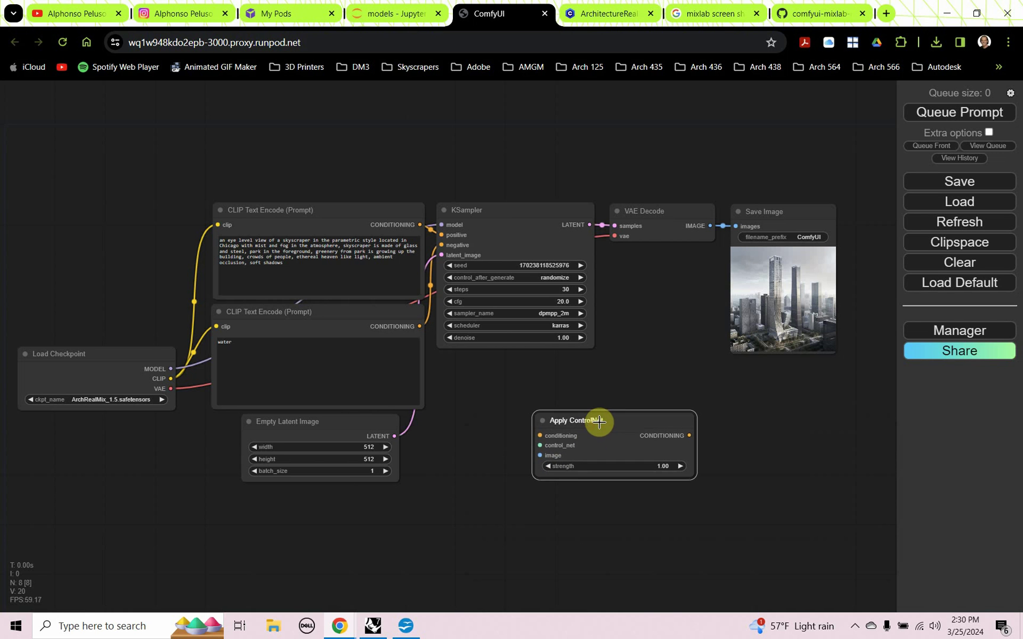
pyautogui.scroll(9, 615, 478)
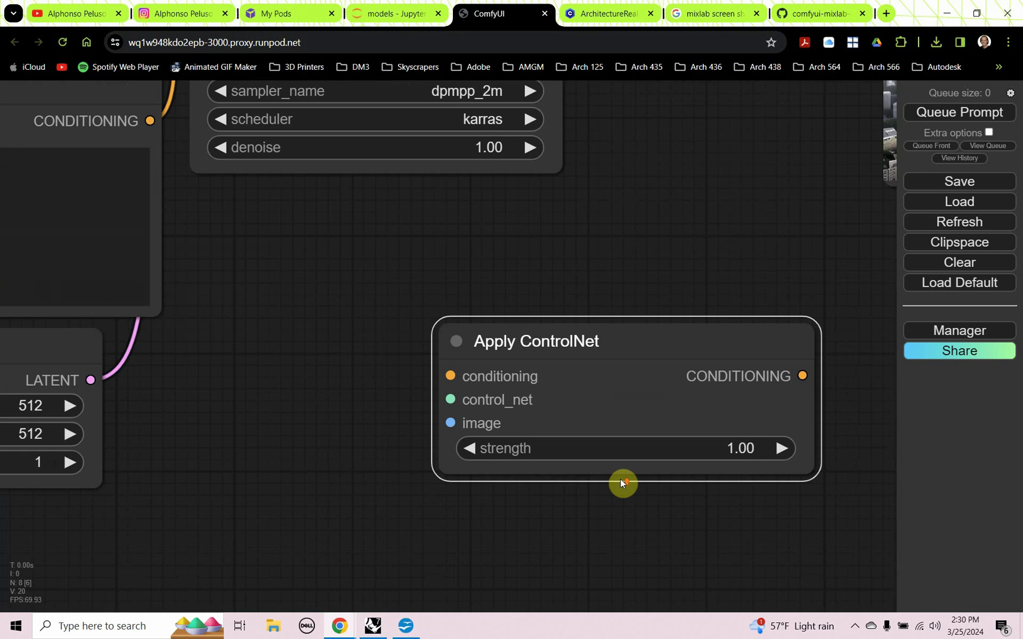
pyautogui.scroll(1, 620, 483)
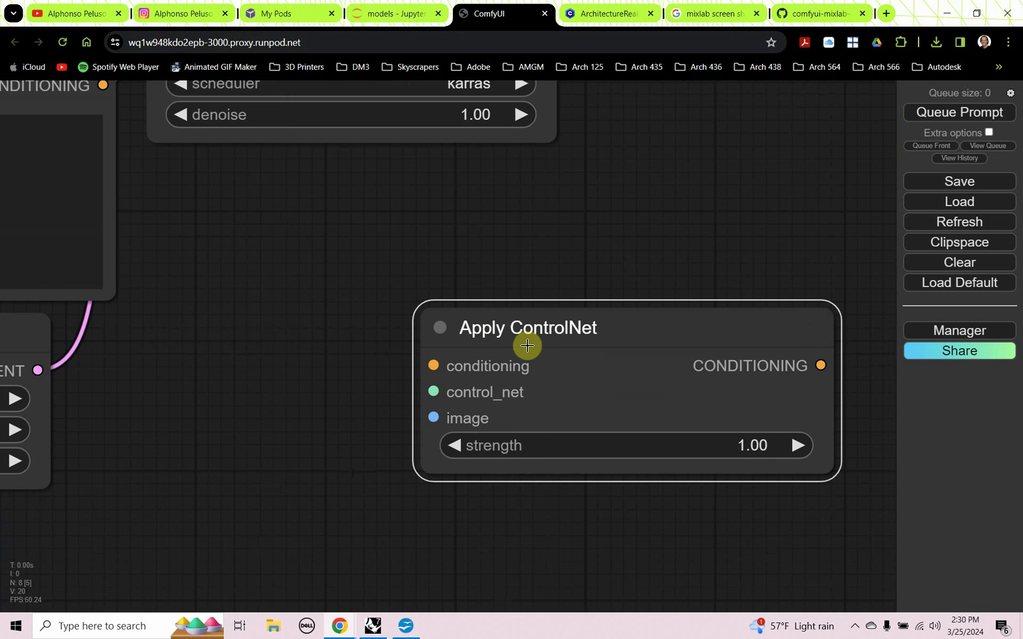
pyautogui.moveTo(527, 346); pyautogui.dragTo(554, 335)
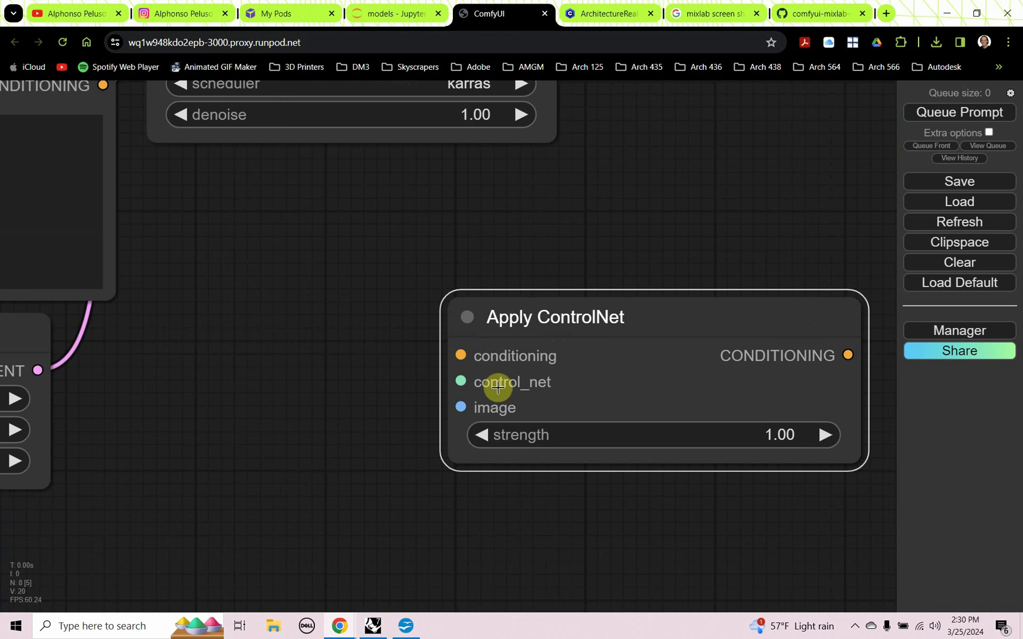
# Select the KSampler, VAE Decode and Save Image nodes together and shift them right, opening a gap after the prompt nodes
pyautogui.scroll(-10, 476, 401)
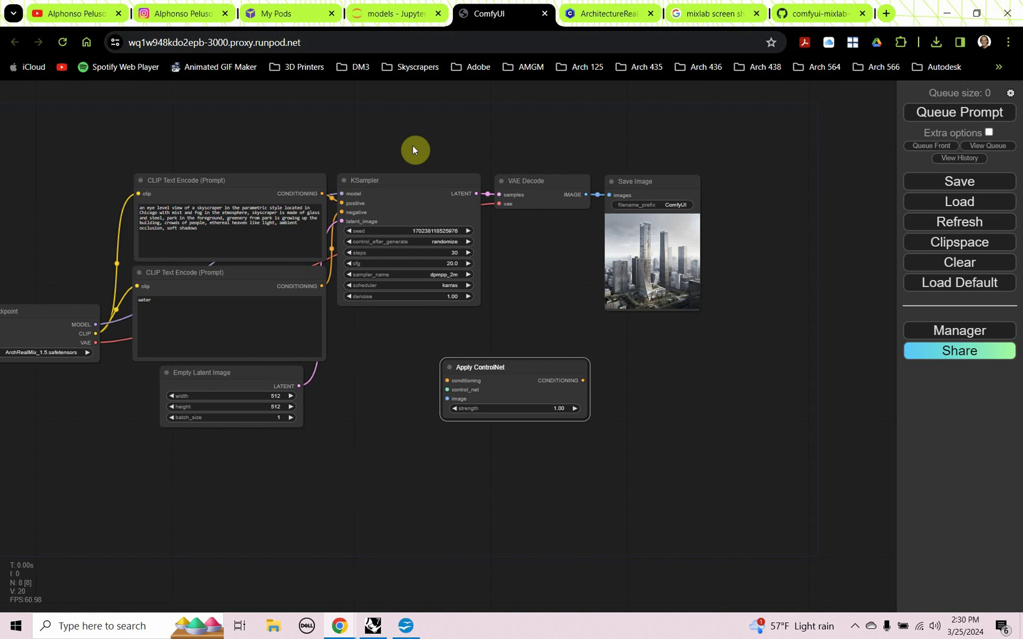
pyautogui.moveTo(412, 145); pyautogui.dragTo(680, 225)
pyautogui.moveTo(701, 142); pyautogui.dragTo(447, 241)
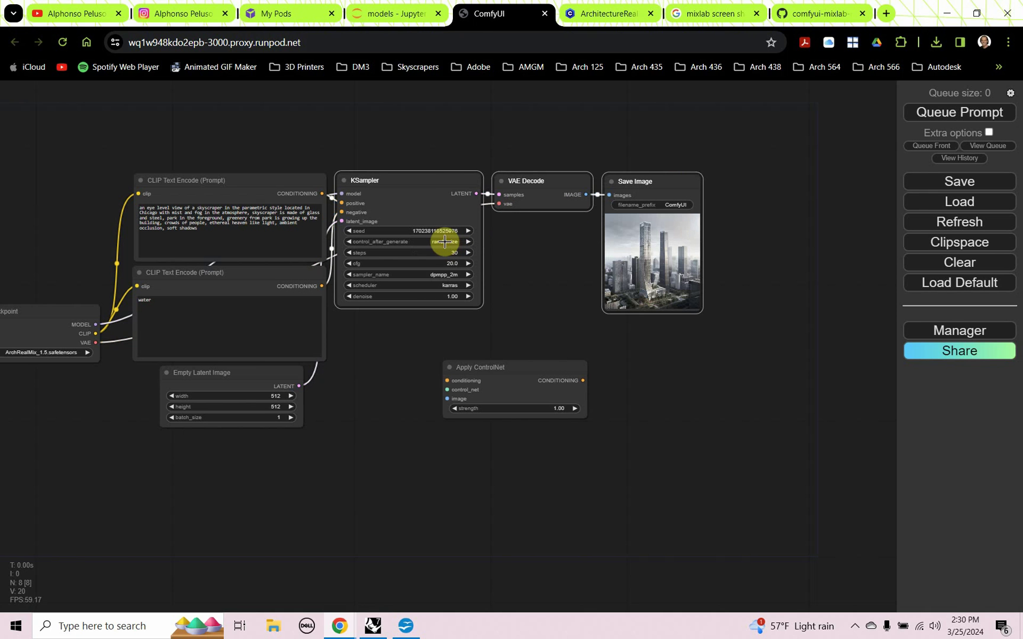
pyautogui.moveTo(420, 147); pyautogui.dragTo(667, 259)
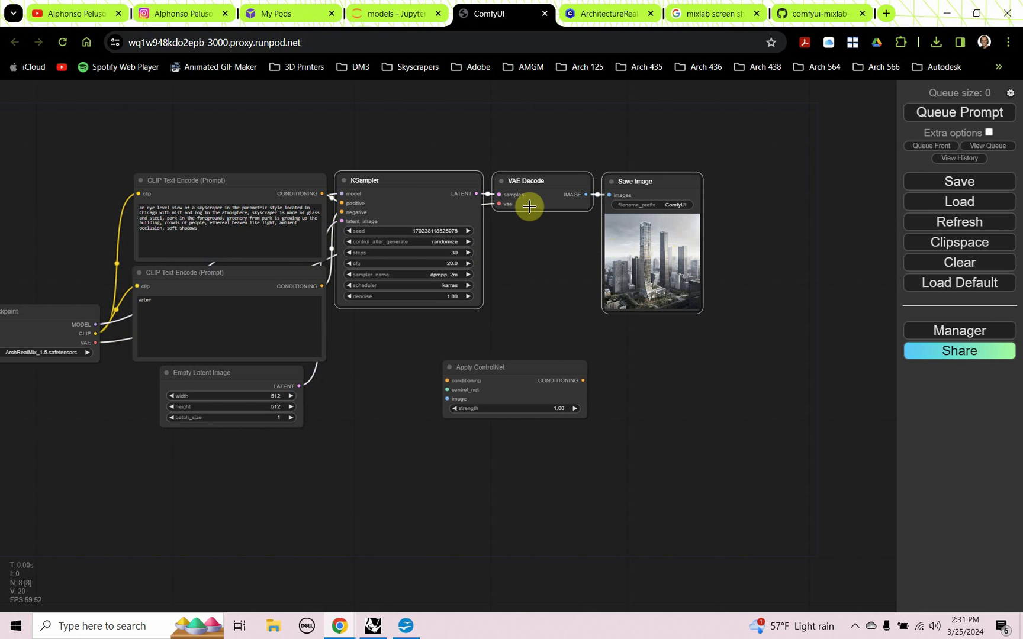
pyautogui.moveTo(449, 185); pyautogui.dragTo(740, 197)
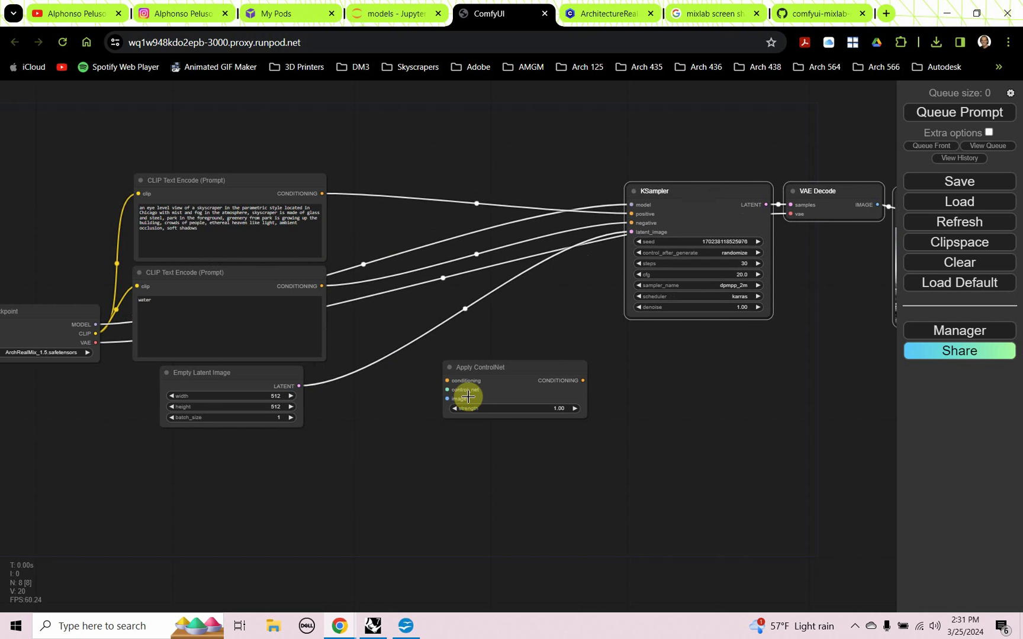
# Move the Apply ControlNet node slightly right and connect the skyscraper prompt's CONDITIONING output to its conditioning input
pyautogui.moveTo(491, 367); pyautogui.dragTo(540, 378)
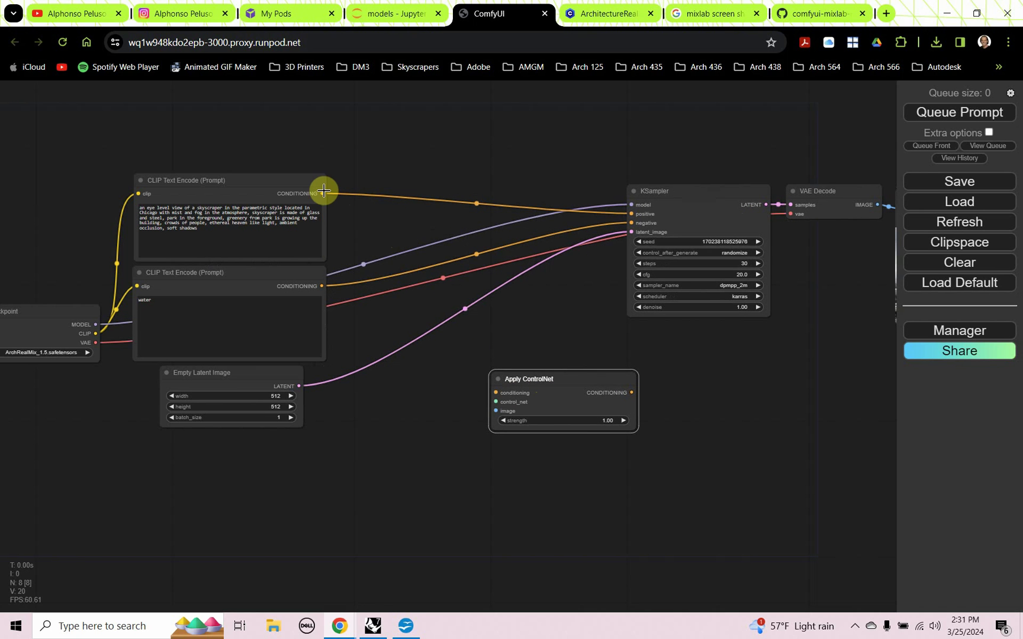
pyautogui.moveTo(322, 193); pyautogui.dragTo(494, 389)
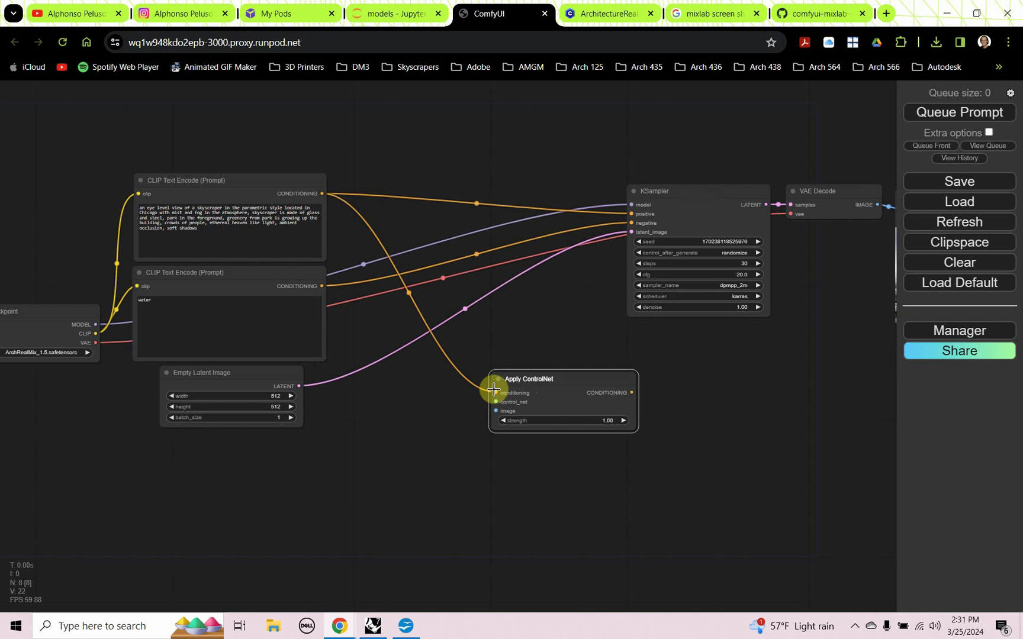
pyautogui.scroll(8, 442, 426)
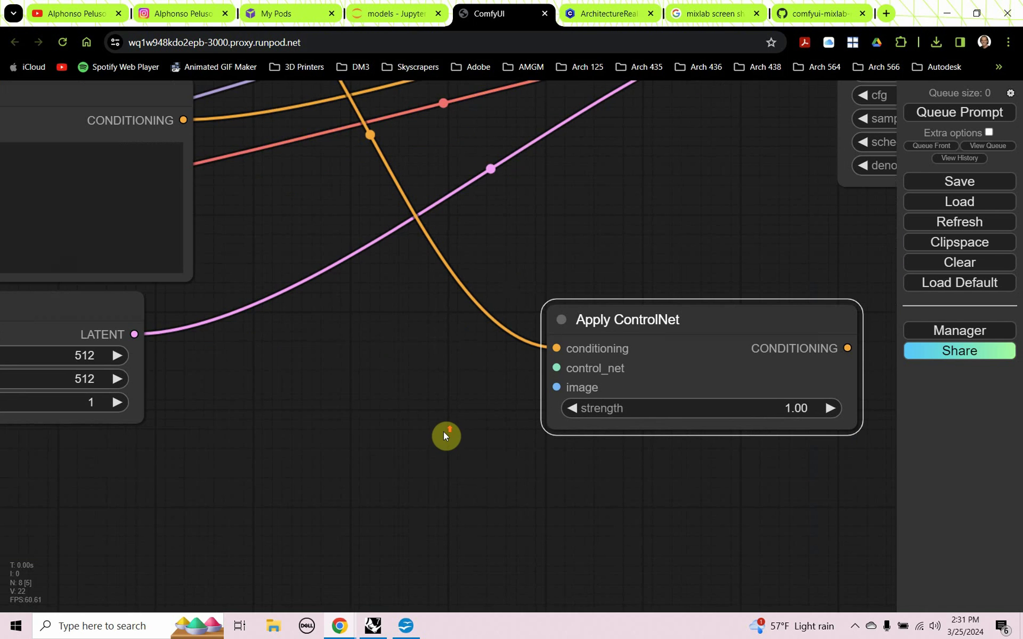
# Search the nodes for "load con", add a Load ControlNet Model node and place it between Empty Latent Image and Apply ControlNet
pyautogui.doubleClick(366, 462)
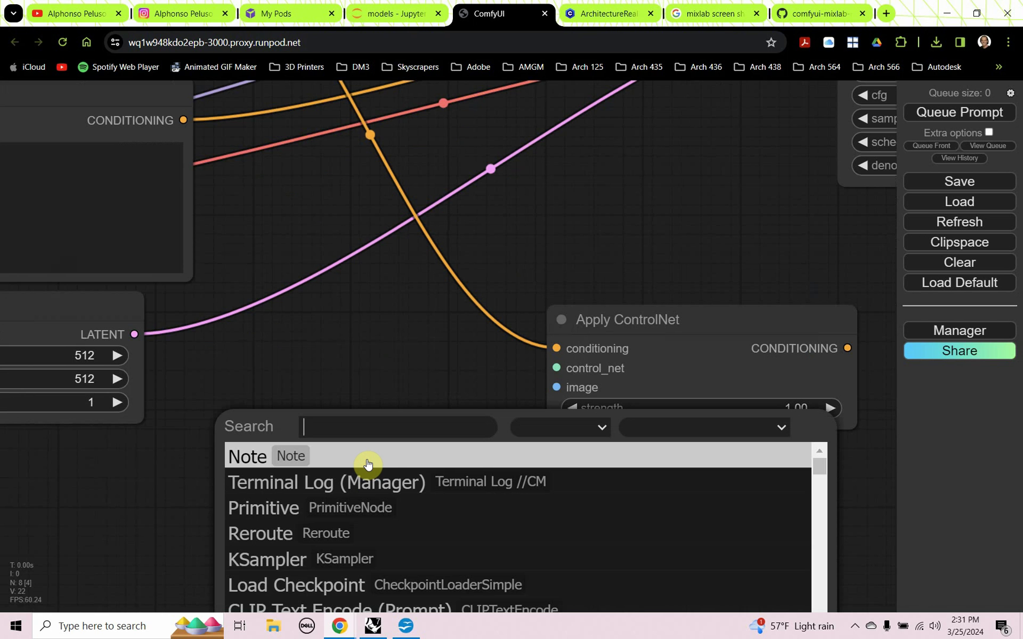
pyautogui.write('load')
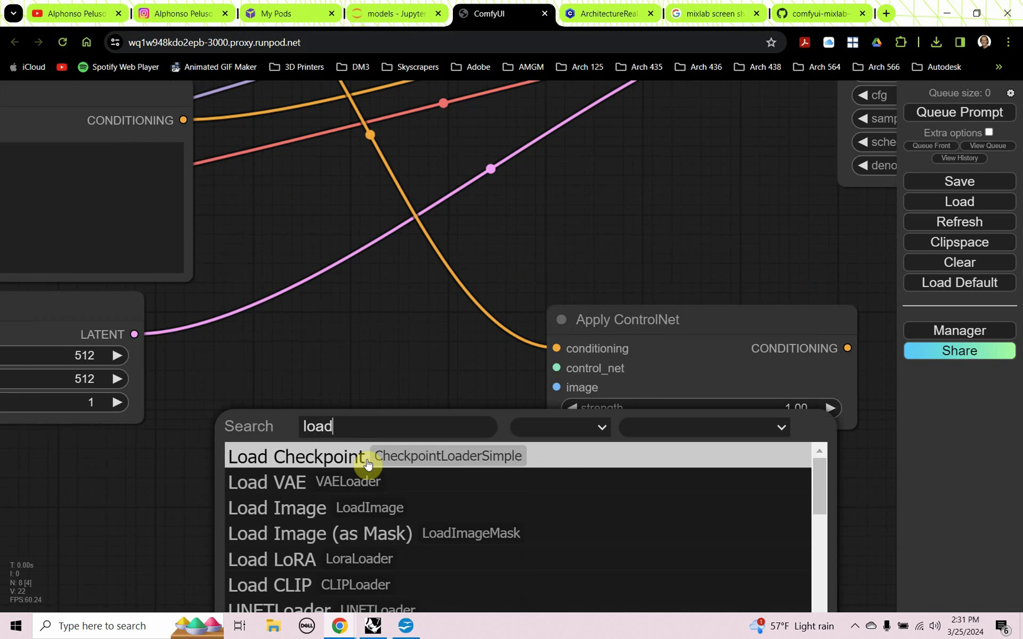
pyautogui.write(' co')
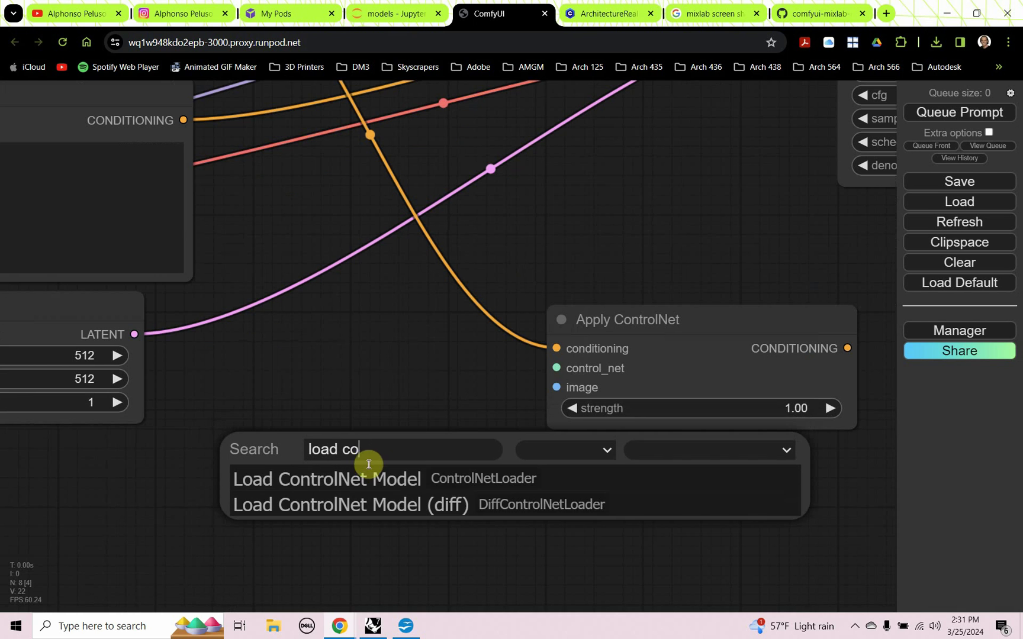
pyautogui.write('n')
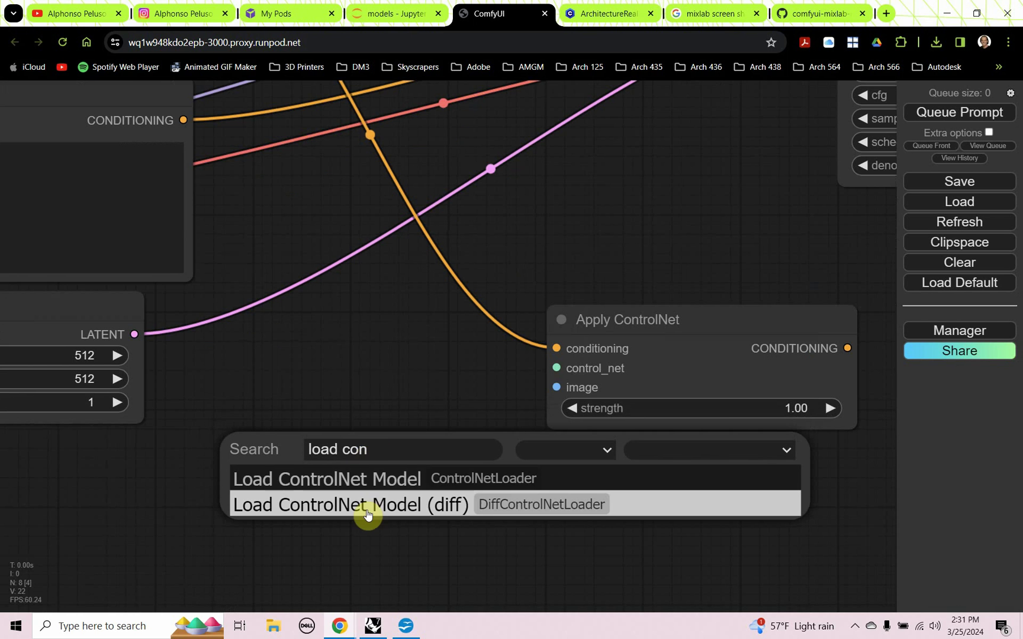
pyautogui.click(370, 482)
pyautogui.moveTo(453, 464); pyautogui.dragTo(267, 384)
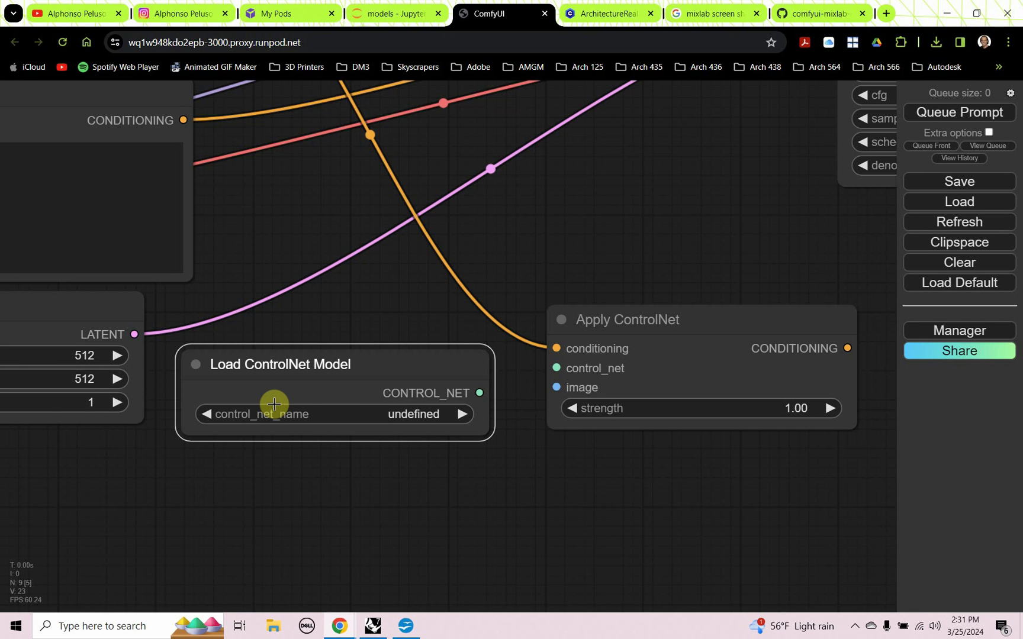
# Move Apply ControlNet further right and connect the Load ControlNet Model's CONTROL_NET output to its control_net input
pyautogui.scroll(-6, 326, 360)
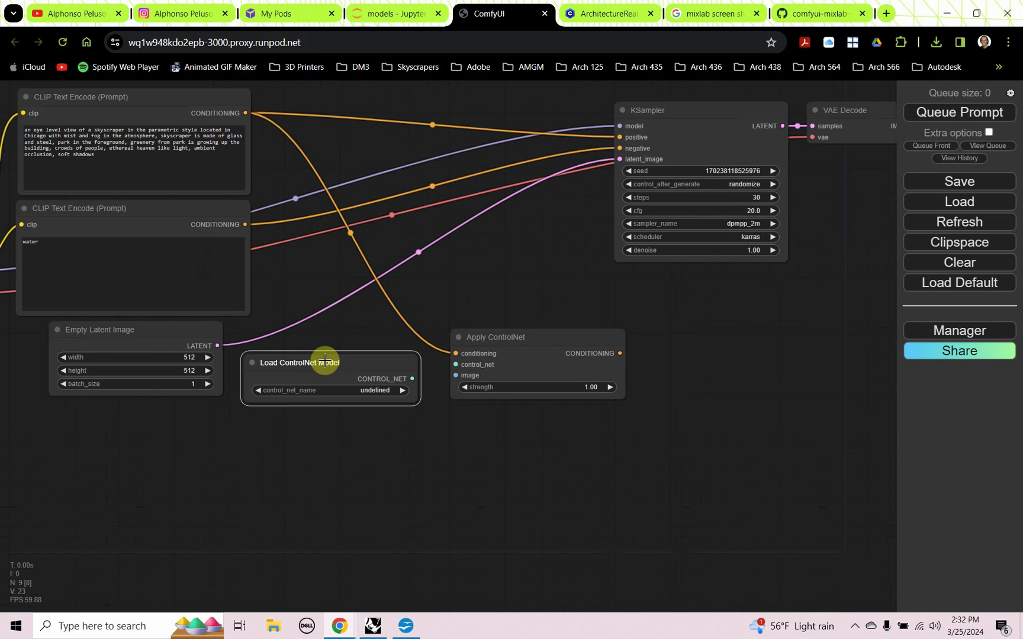
pyautogui.moveTo(494, 338); pyautogui.dragTo(571, 351)
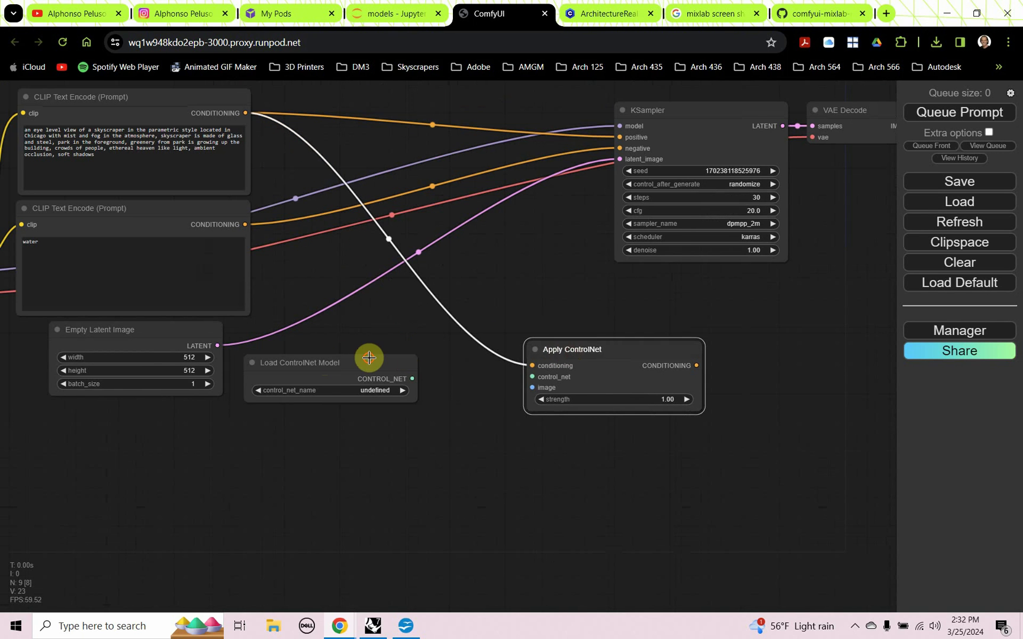
pyautogui.moveTo(367, 357); pyautogui.dragTo(534, 378)
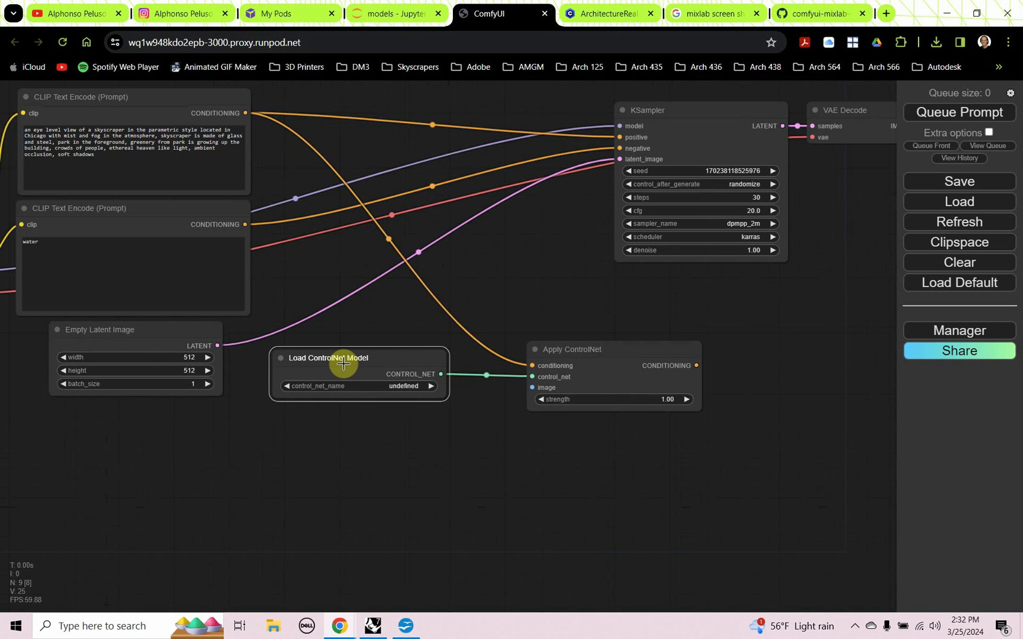
# Search the manager's installable models for "canny" and install the SD1.5 model ControlNet-v1-1 (canny; fp16)
pyautogui.click(952, 338)
pyautogui.click(508, 280)
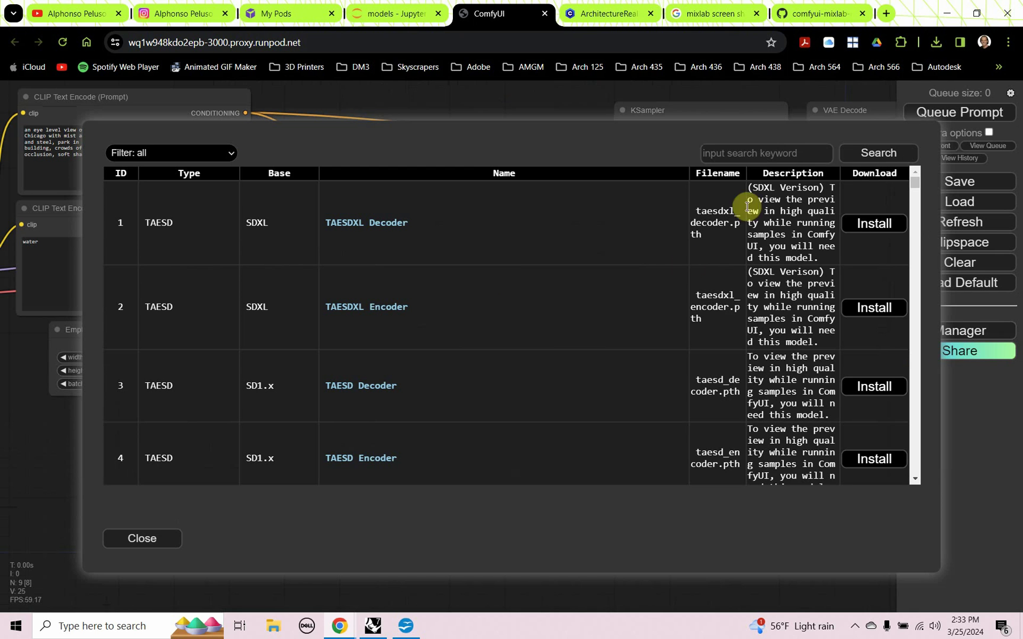
pyautogui.click(735, 155)
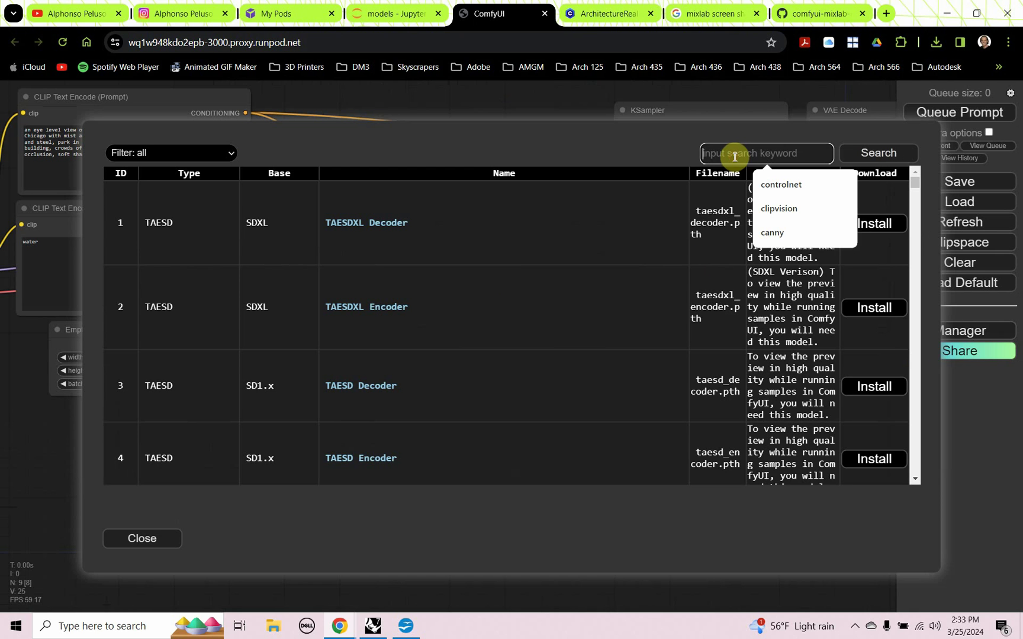
pyautogui.click(792, 234)
pyautogui.click(876, 153)
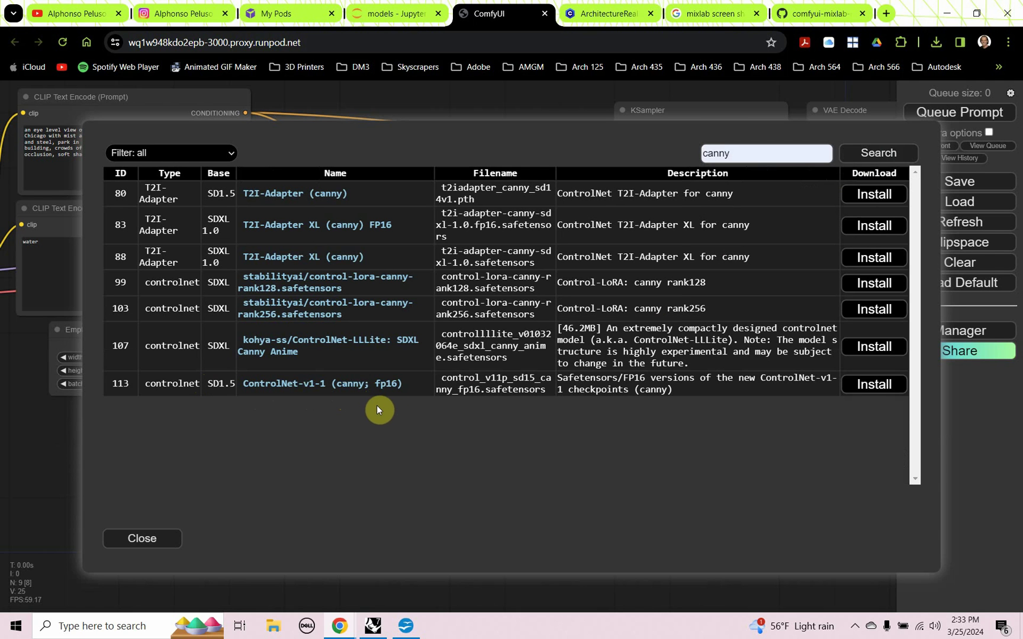
pyautogui.click(881, 390)
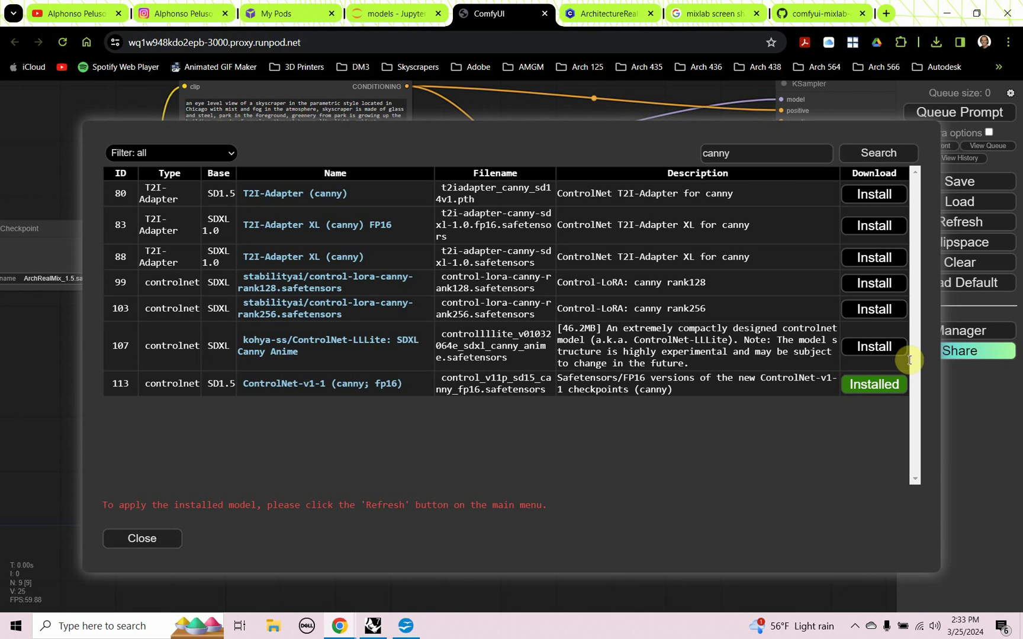
# Close the manager and refresh the workflow so the Load ControlNet Model node uses control_v11p_sd15_canny_fp16.safetensors
pyautogui.click(150, 540)
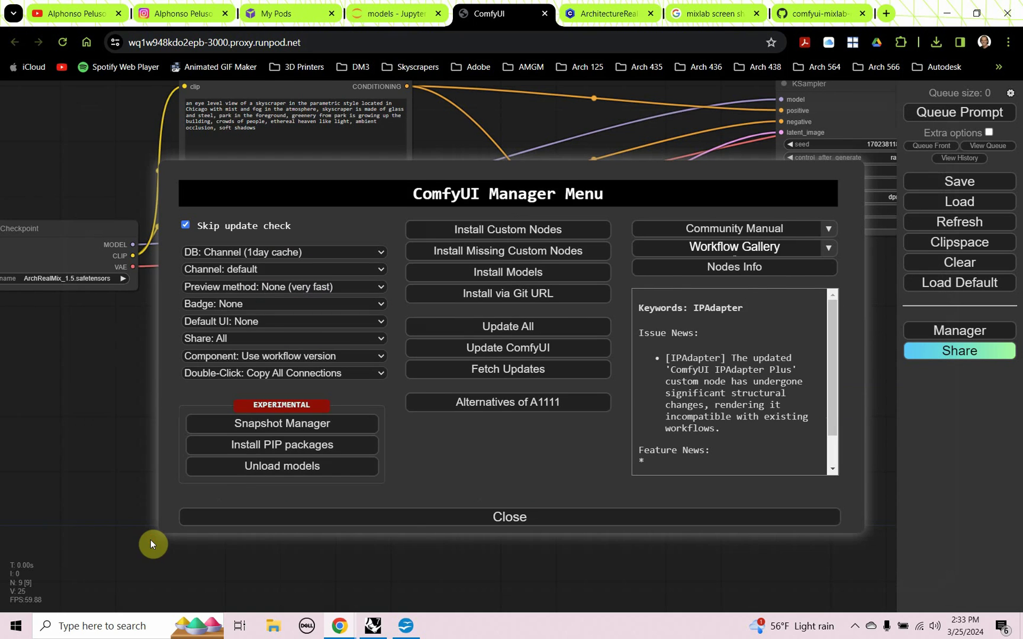
pyautogui.click(511, 516)
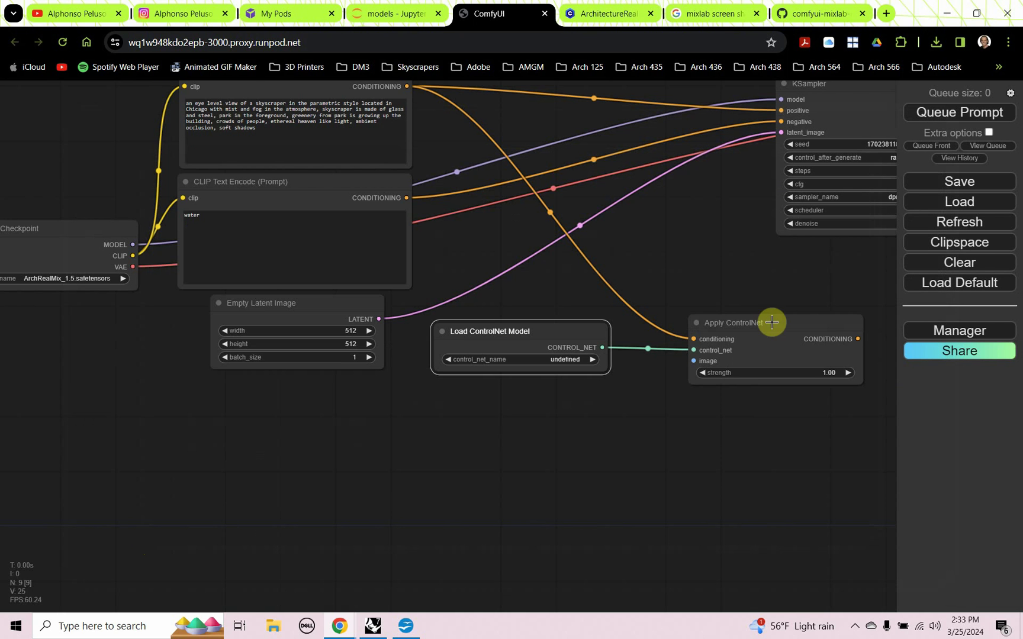
pyautogui.click(932, 223)
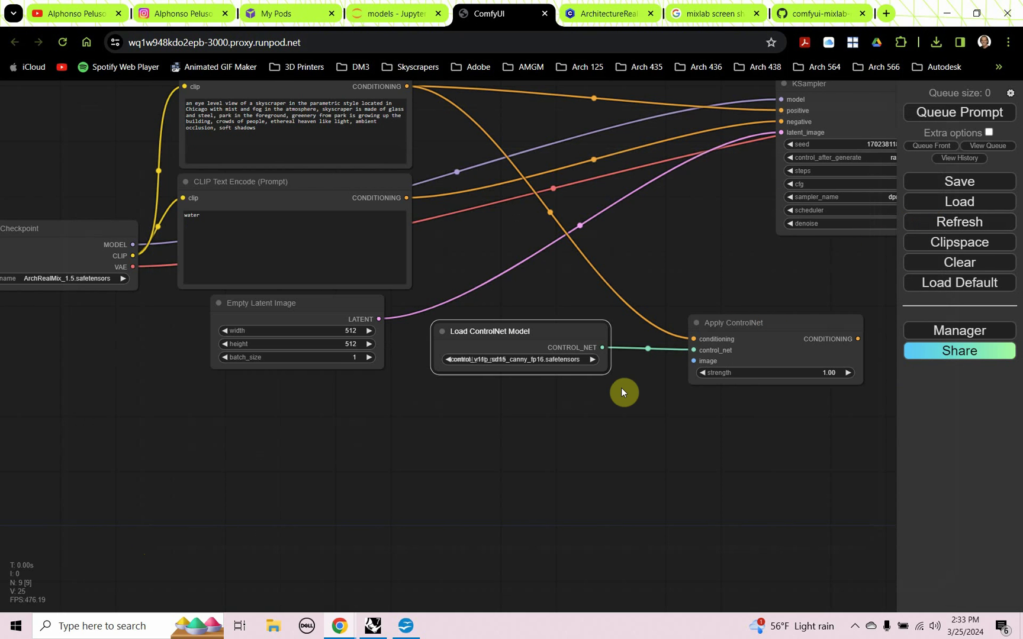
pyautogui.scroll(10, 549, 365)
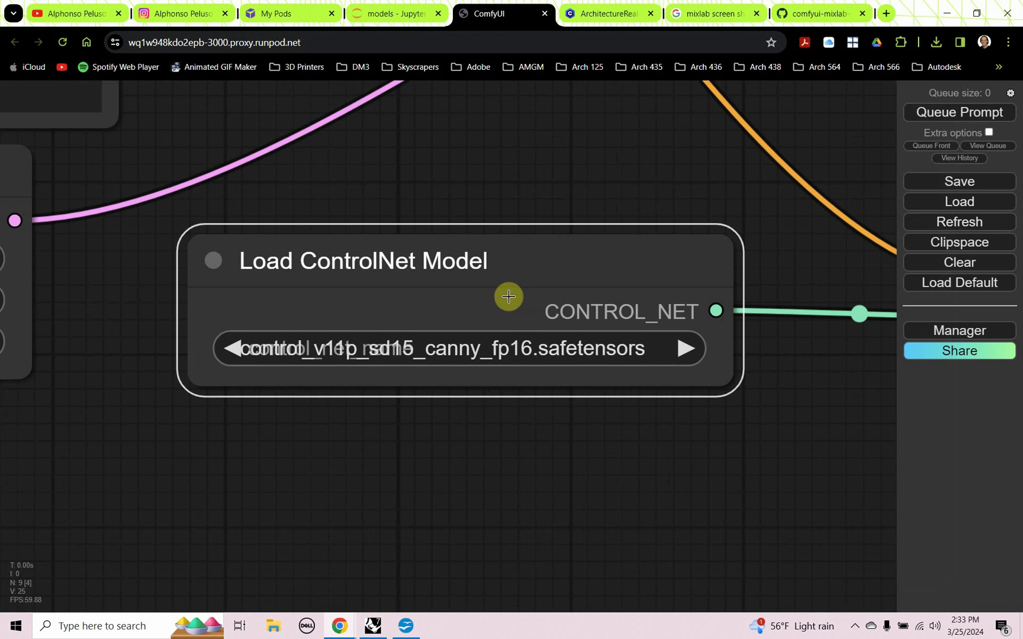
# Search the manager's custom nodes for "mixlab", install comfyui-mixlab-nodes and restart the server
pyautogui.scroll(-10, 314, 317)
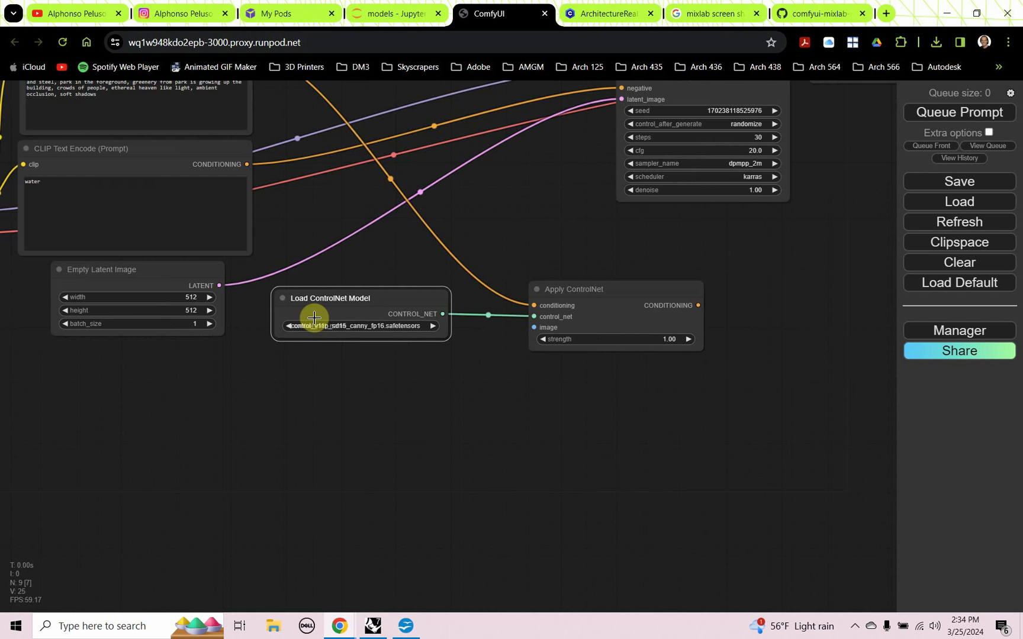
pyautogui.moveTo(170, 367); pyautogui.dragTo(359, 400)
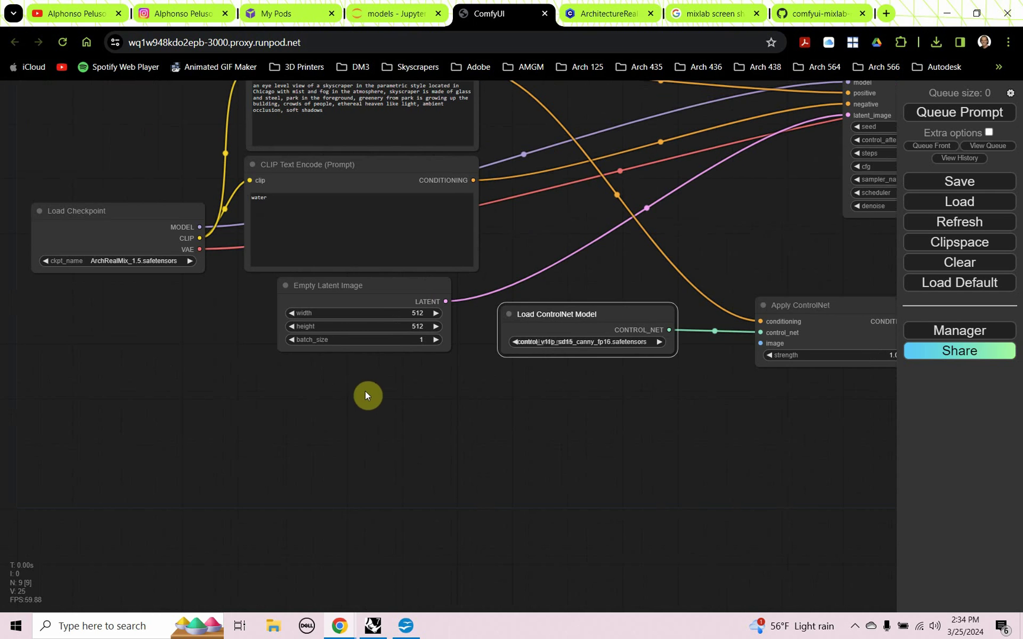
pyautogui.click(916, 332)
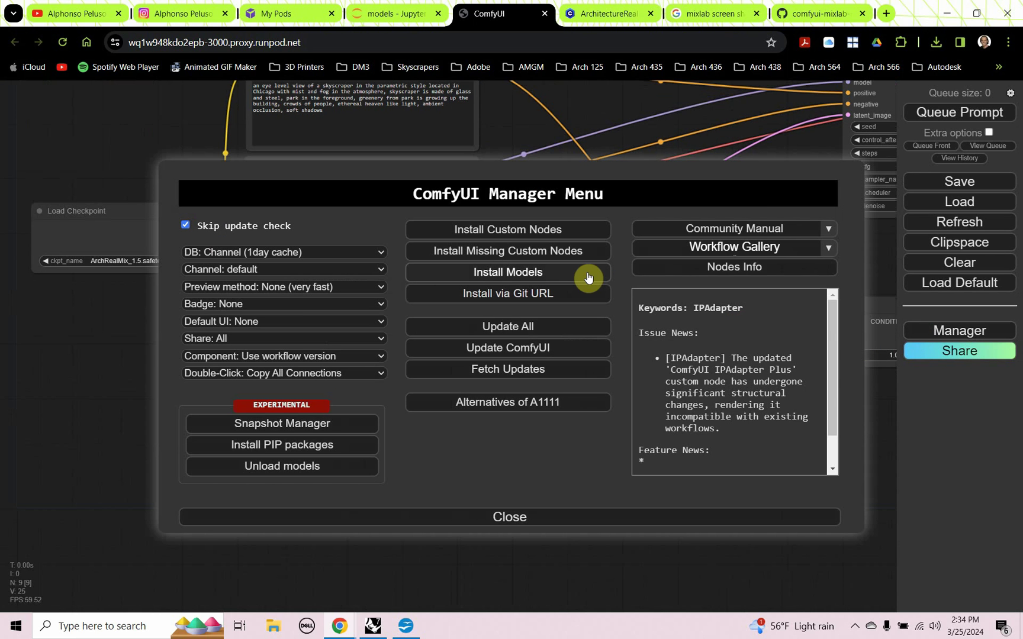
pyautogui.click(529, 237)
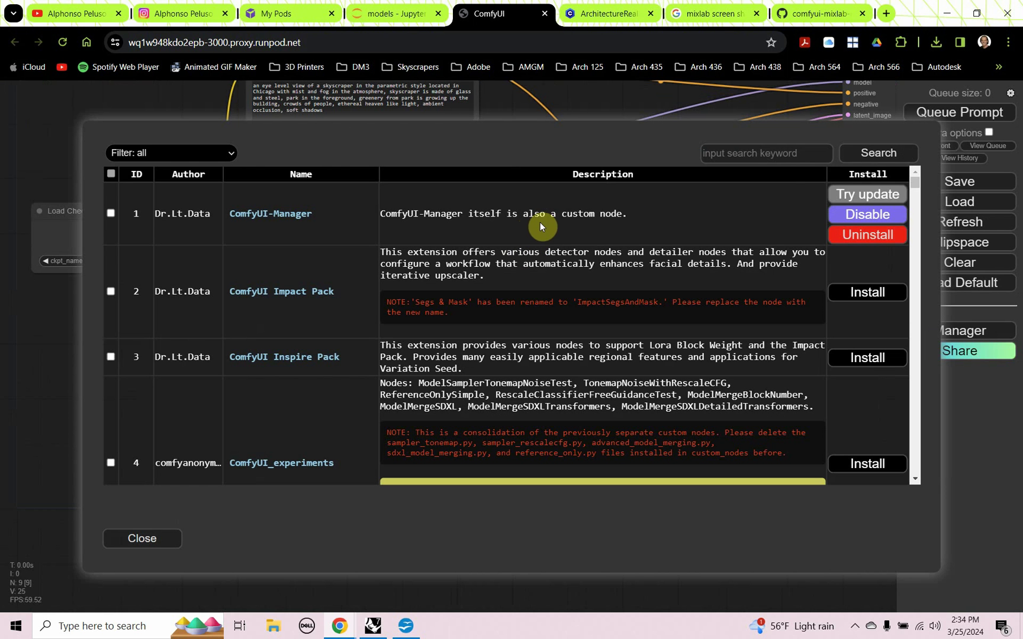
pyautogui.click(762, 154)
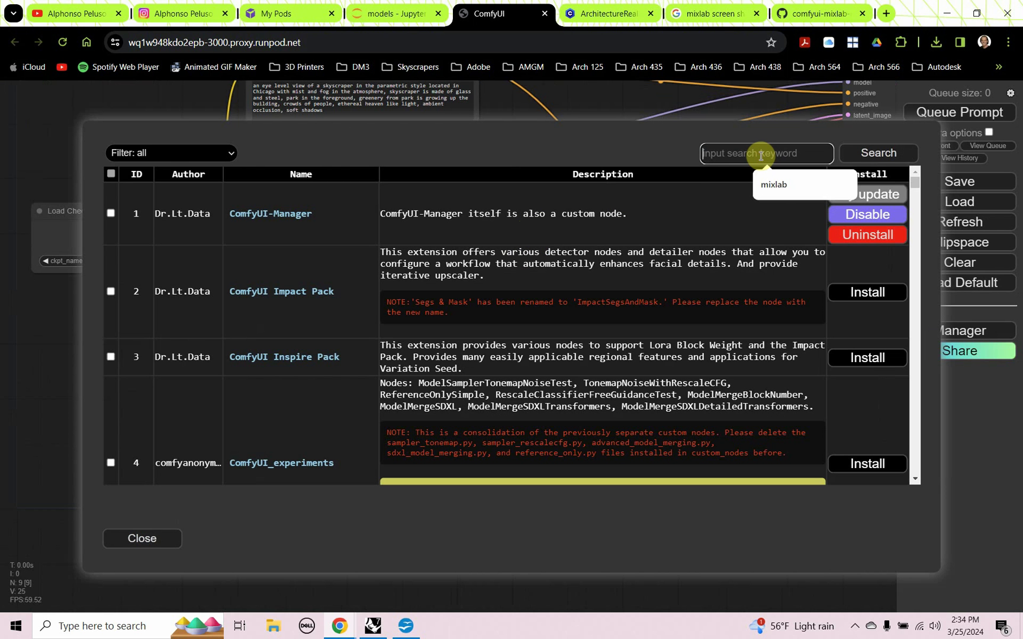
pyautogui.click(779, 180)
pyautogui.click(853, 154)
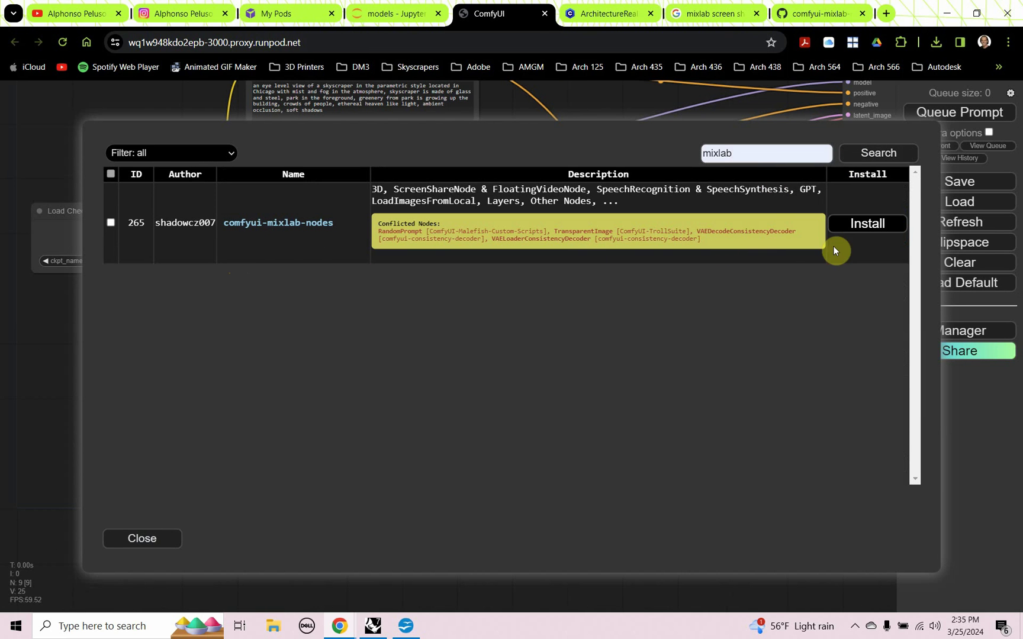
pyautogui.click(864, 229)
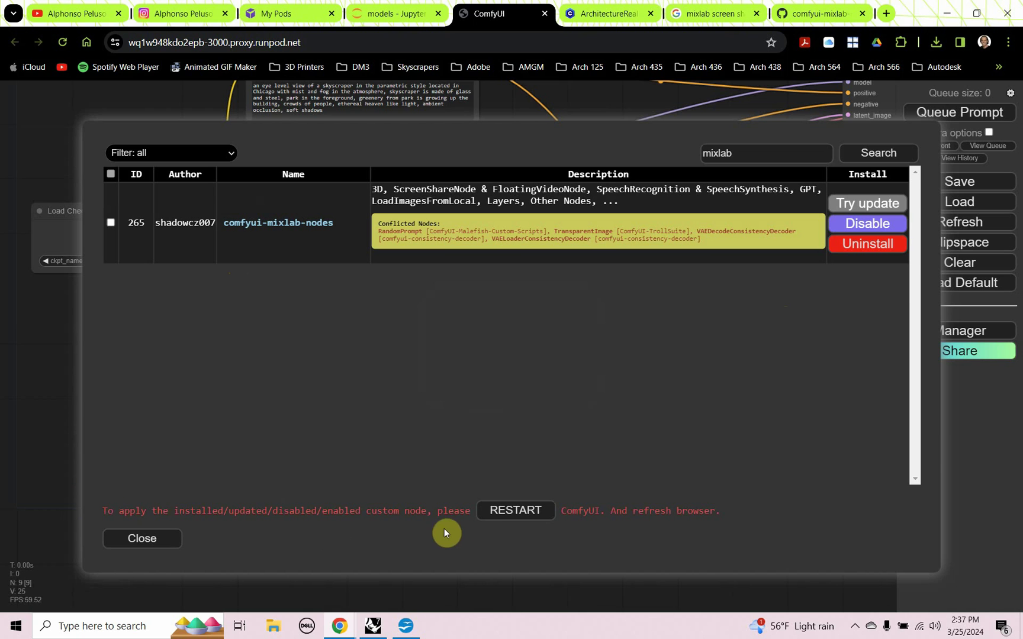
pyautogui.click(516, 513)
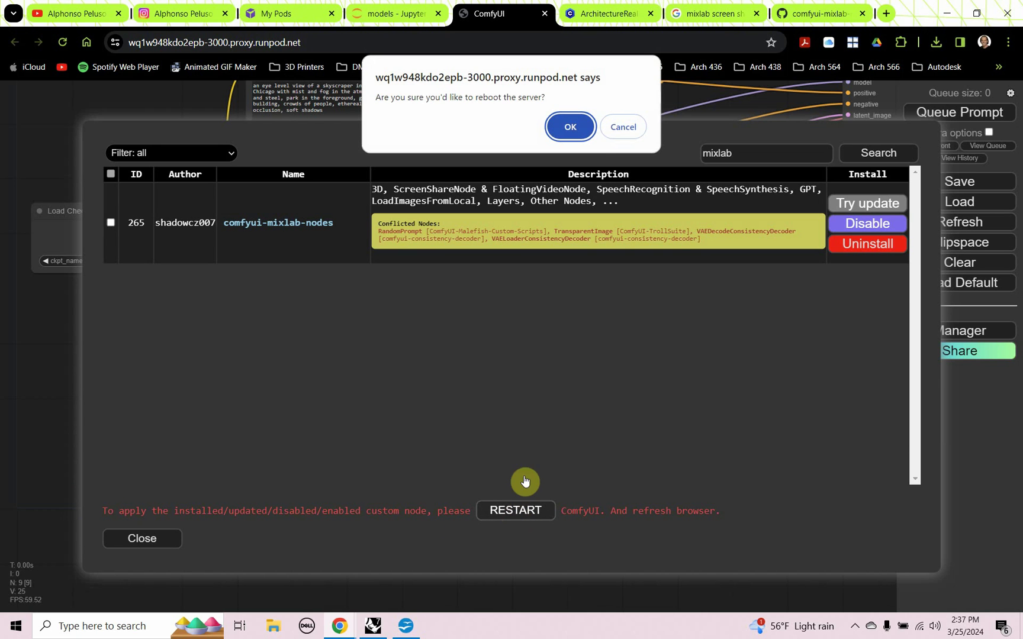
pyautogui.click(583, 137)
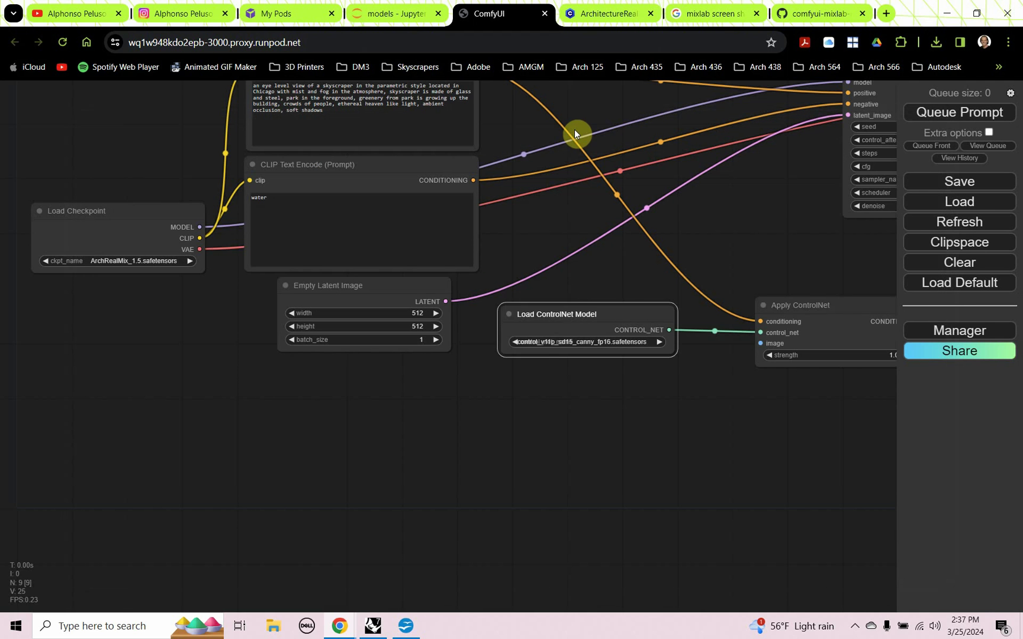
# Search the available nodes for the Mixlab screen share node using "mix" and "share scree"
pyautogui.doubleClick(326, 442)
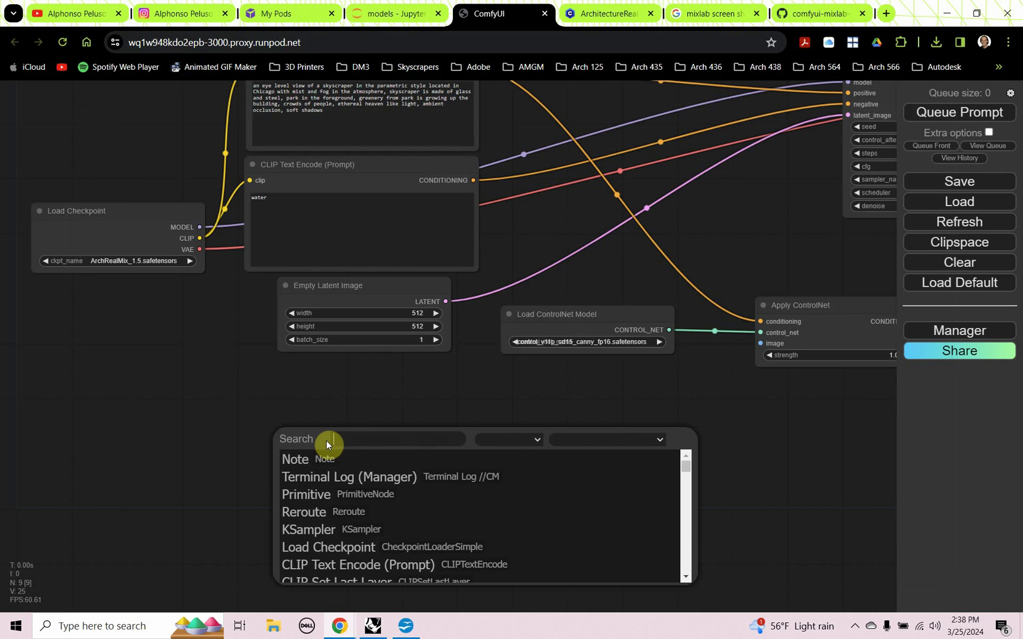
pyautogui.write('mix')
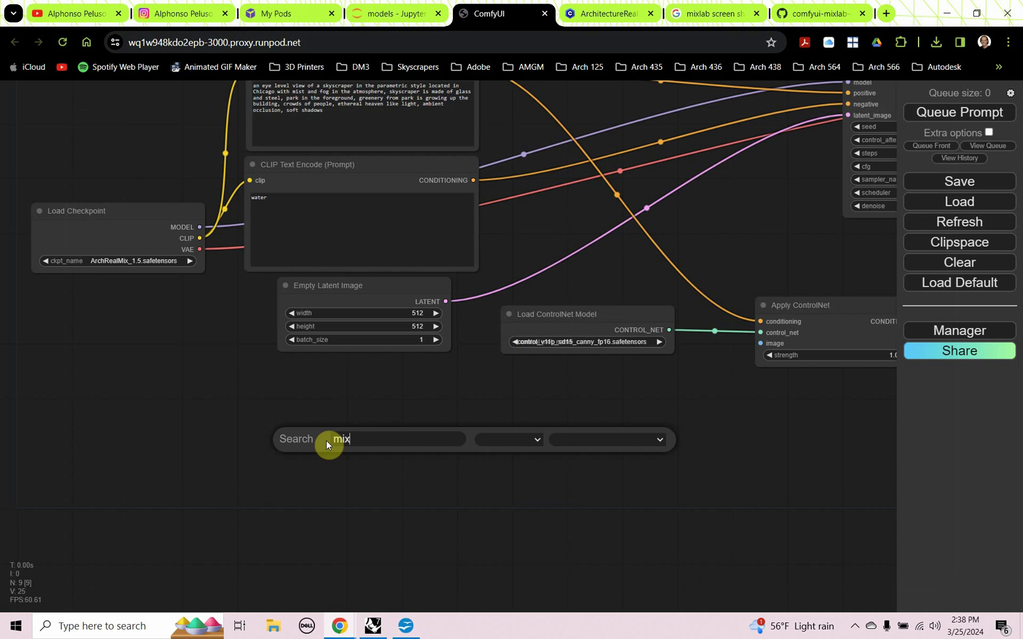
pyautogui.write('l')
pyautogui.press('BackSpace')
pyautogui.press('BackSpace')
pyautogui.press('BackSpace')
pyautogui.press('BackSpace')
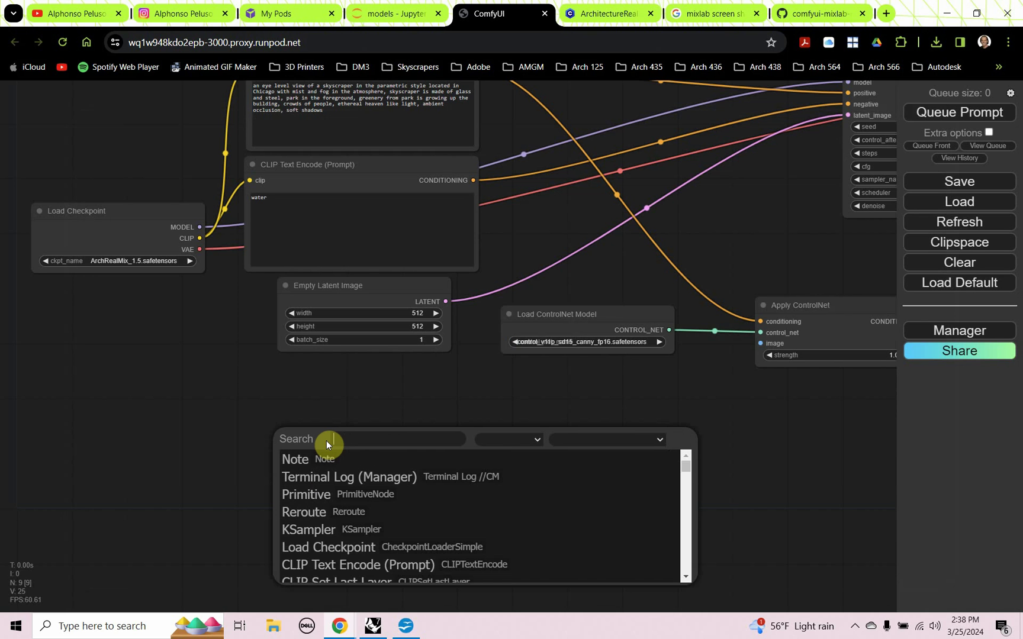
pyautogui.write('sha')
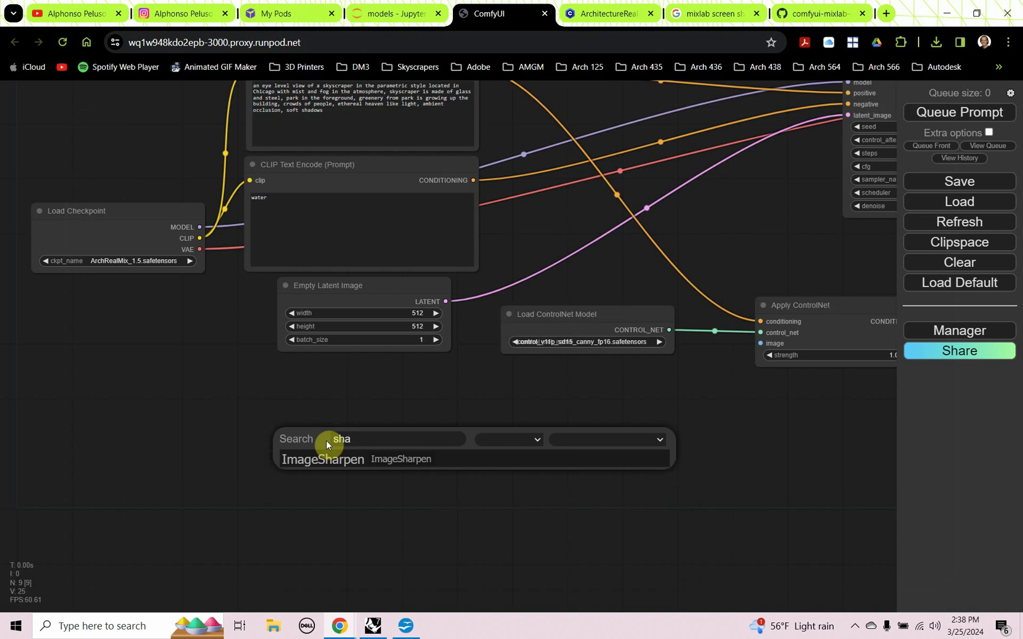
pyautogui.write('re')
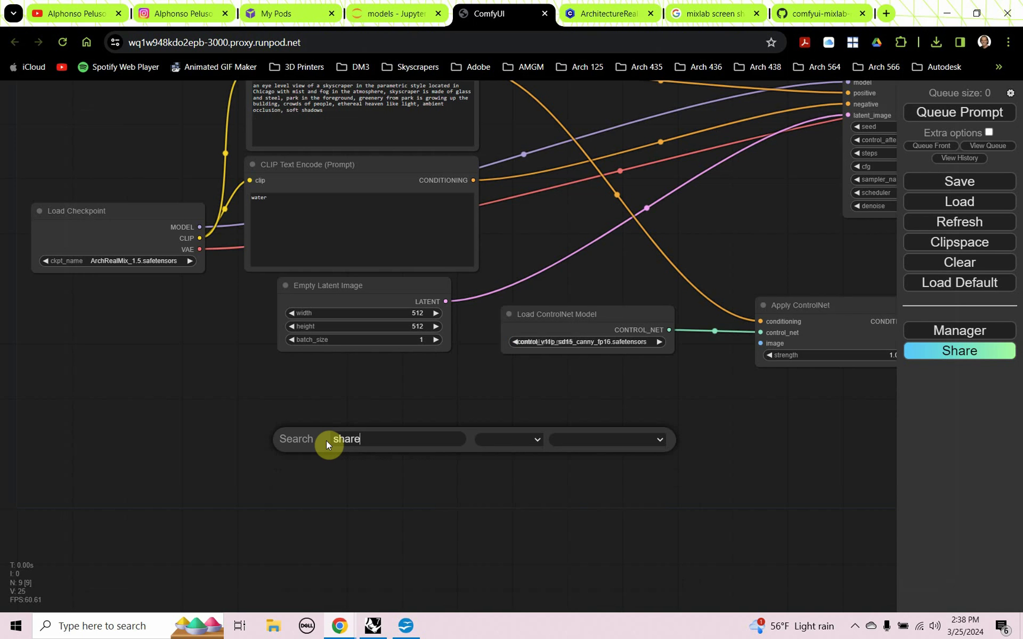
pyautogui.write(' scree')
pyautogui.click(353, 497)
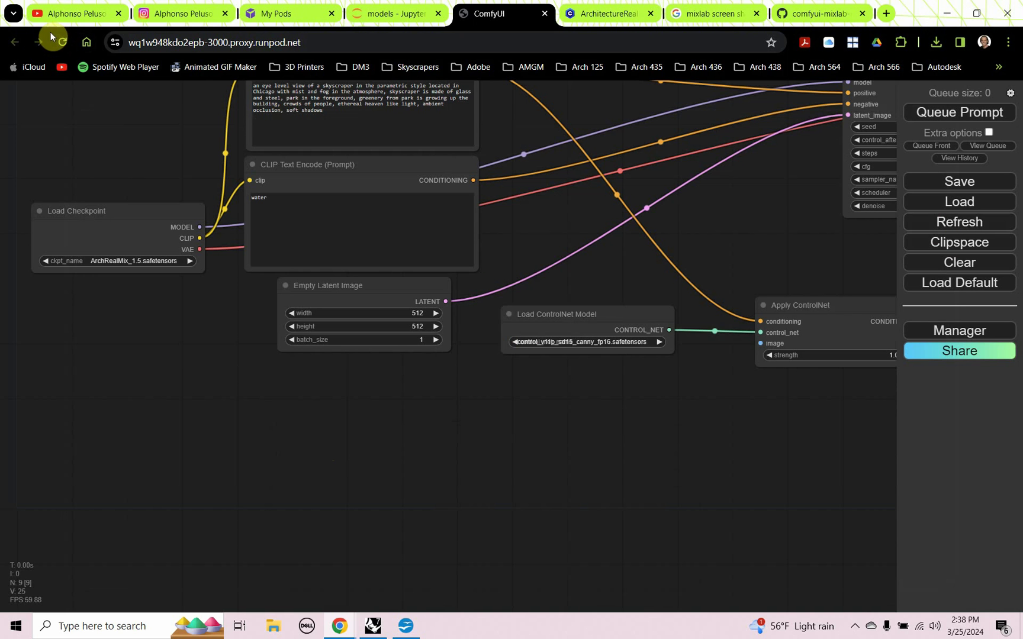
# Reload the workflow page, search the nodes for "mix" and add the Screen Share Mixlab node
pyautogui.click(63, 44)
pyautogui.scroll(5, 259, 287)
pyautogui.scroll(2, 304, 499)
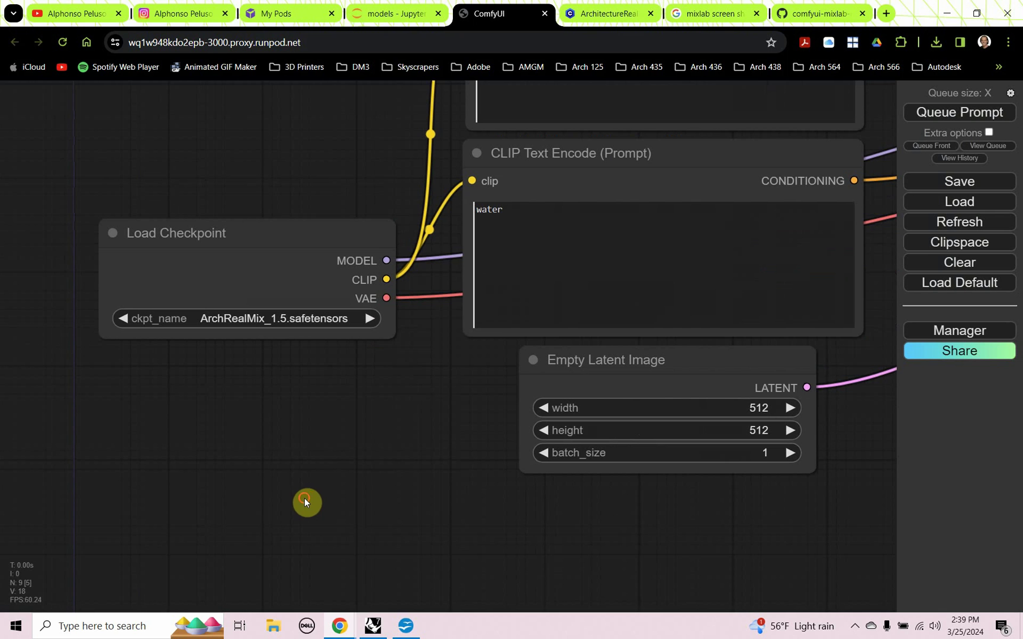
pyautogui.doubleClick(304, 500)
pyautogui.write('mix')
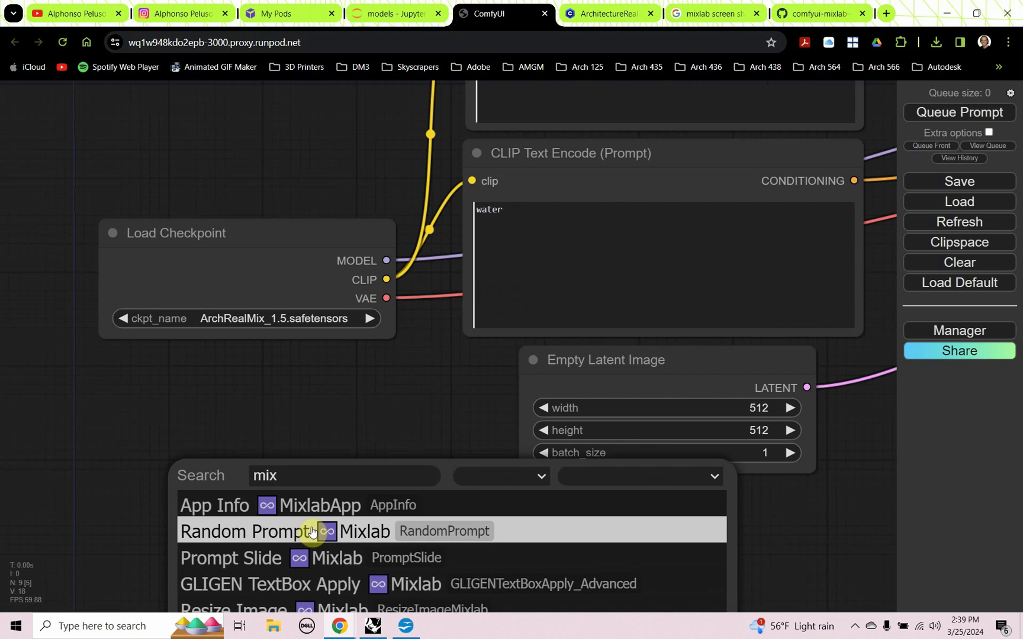
pyautogui.scroll(-2, 317, 533)
pyautogui.scroll(-3, 314, 536)
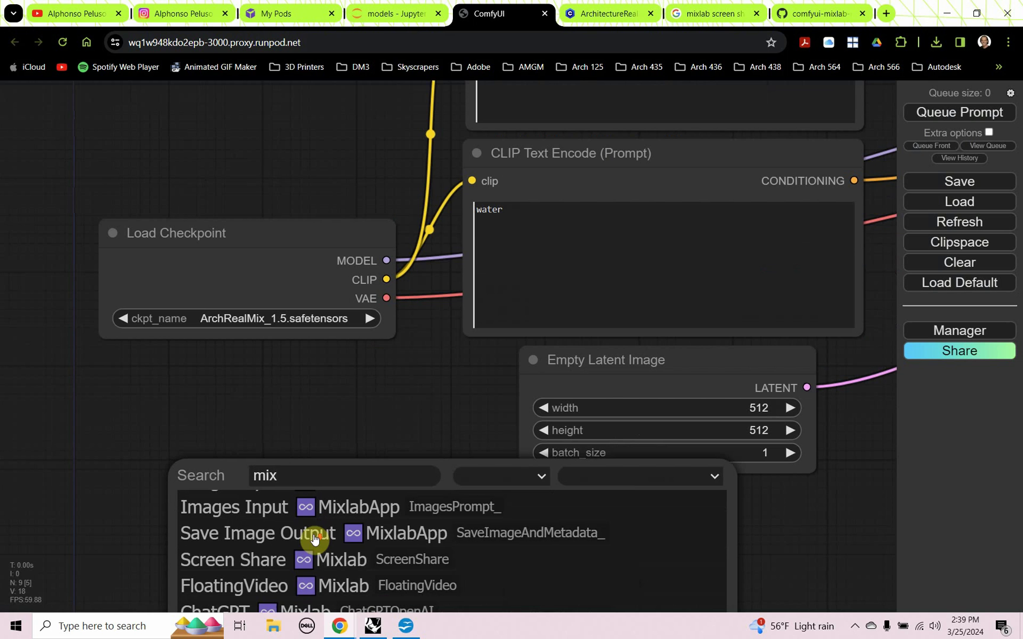
pyautogui.click(283, 562)
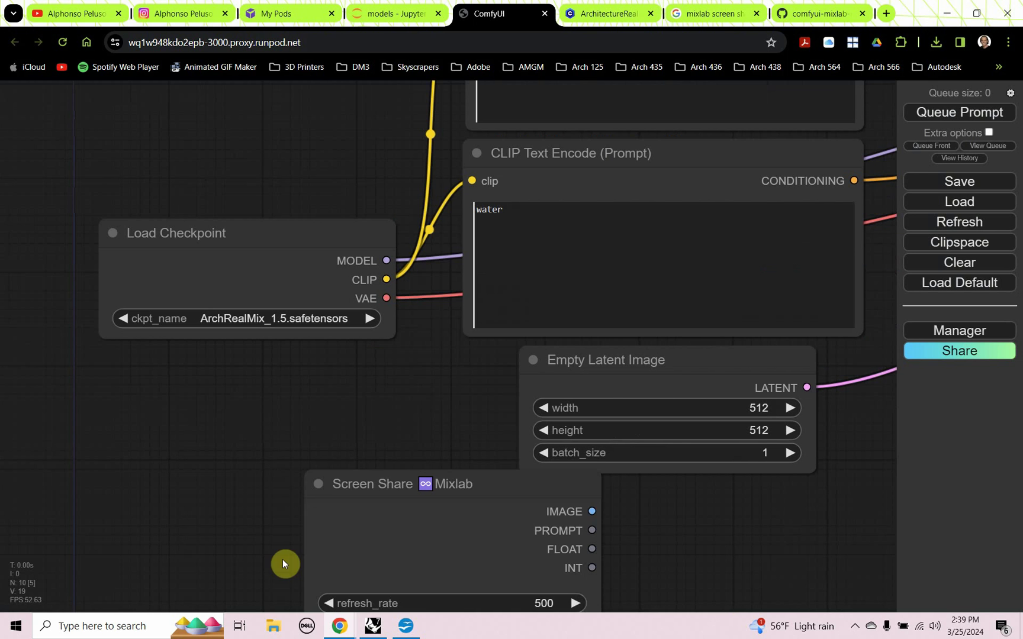
# Move the Screen Share node clear of Empty Latent Image, directly below Load Checkpoint
pyautogui.moveTo(397, 488); pyautogui.dragTo(184, 472)
pyautogui.scroll(-4, 288, 360)
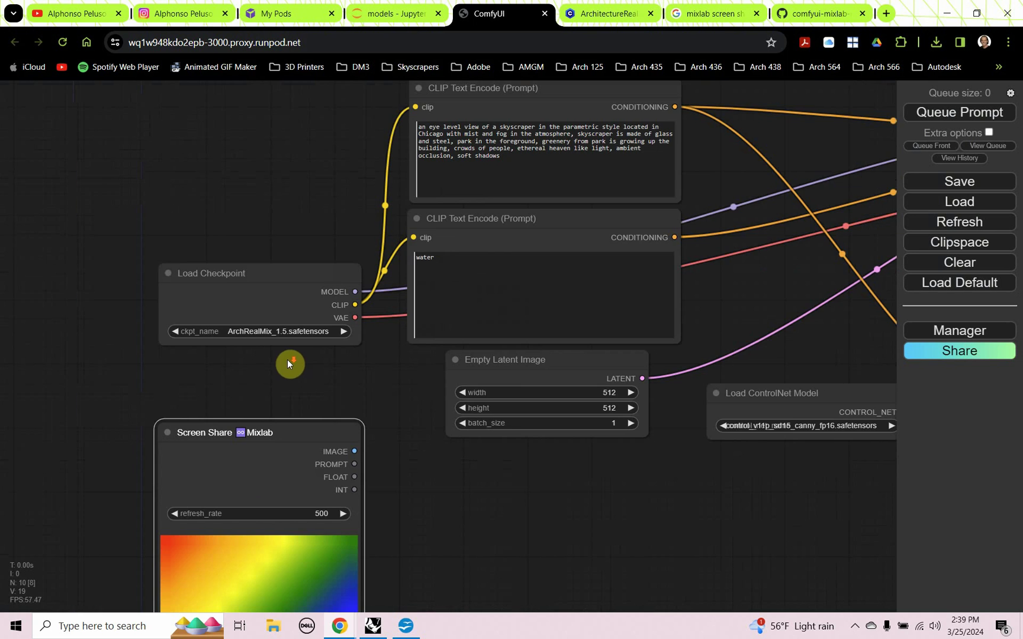
pyautogui.scroll(-3, 306, 401)
pyautogui.scroll(-2, 443, 516)
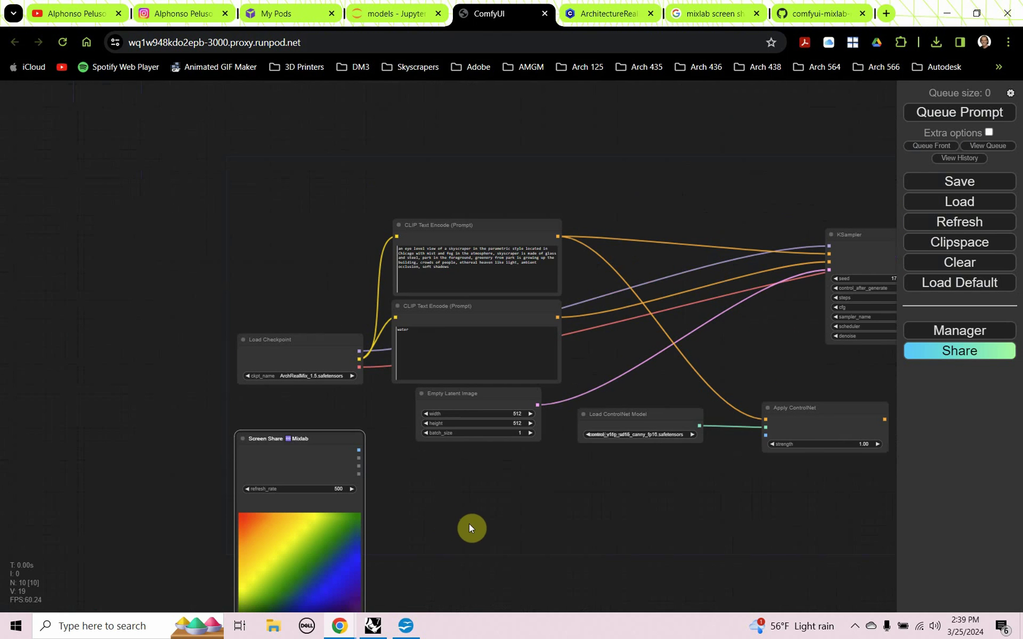
pyautogui.moveTo(467, 525); pyautogui.dragTo(324, 385)
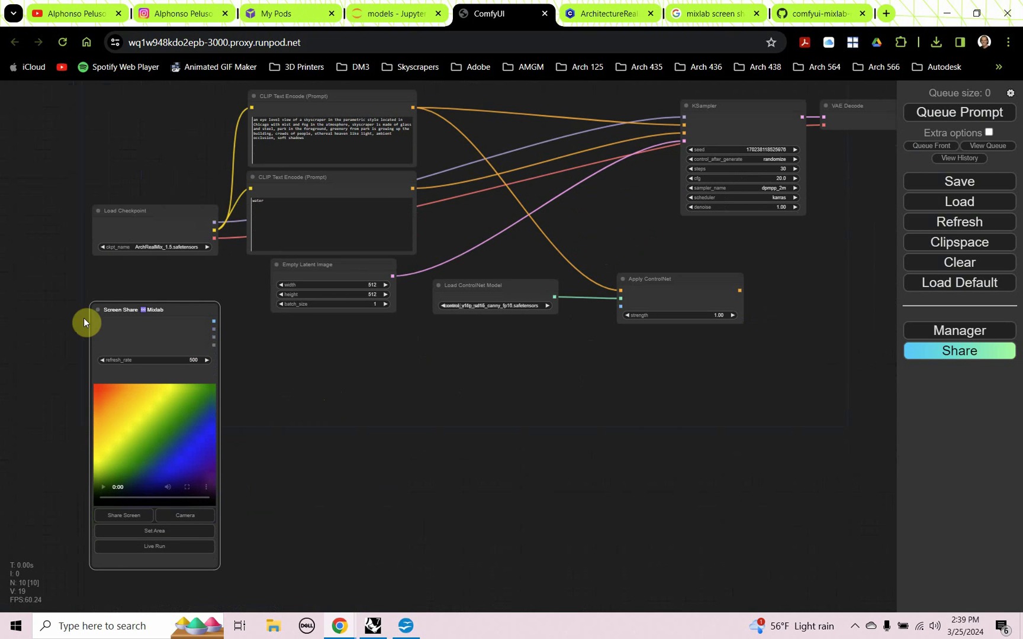
pyautogui.scroll(6, 73, 445)
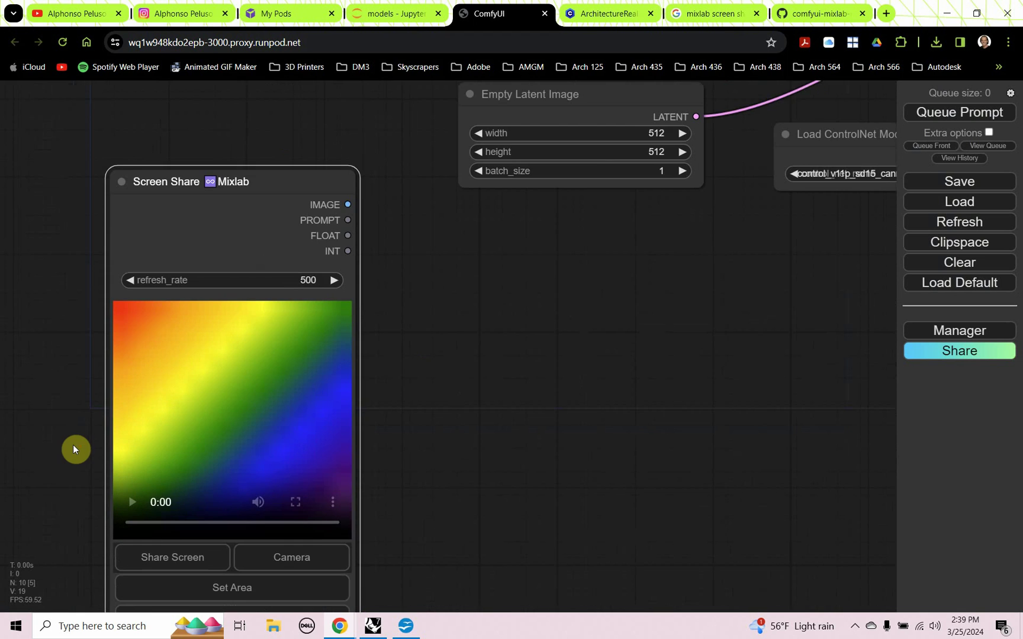
pyautogui.moveTo(413, 453); pyautogui.dragTo(495, 391)
pyautogui.scroll(-1, 527, 368)
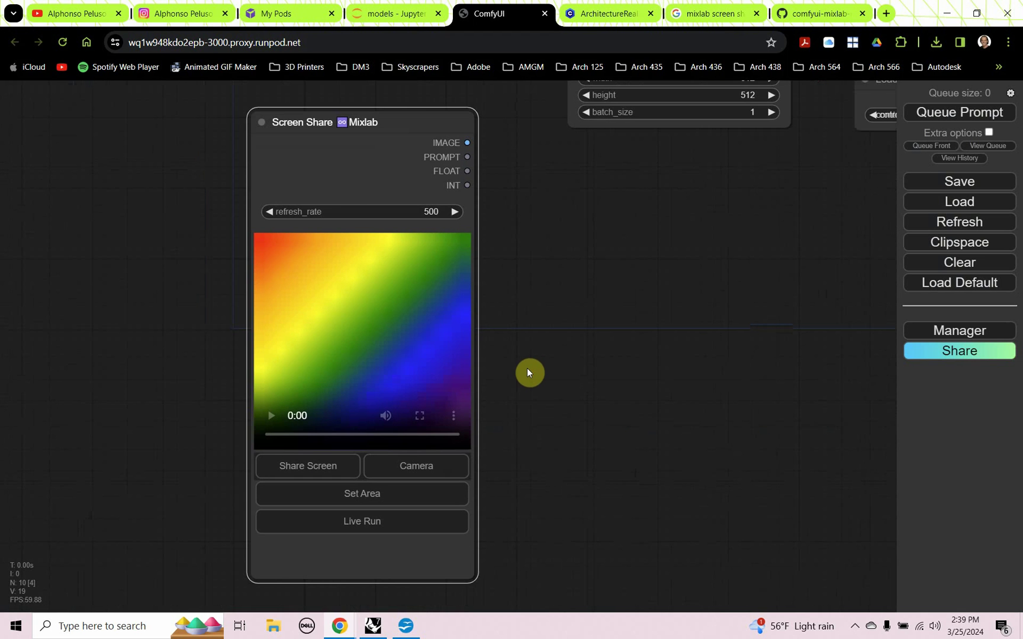
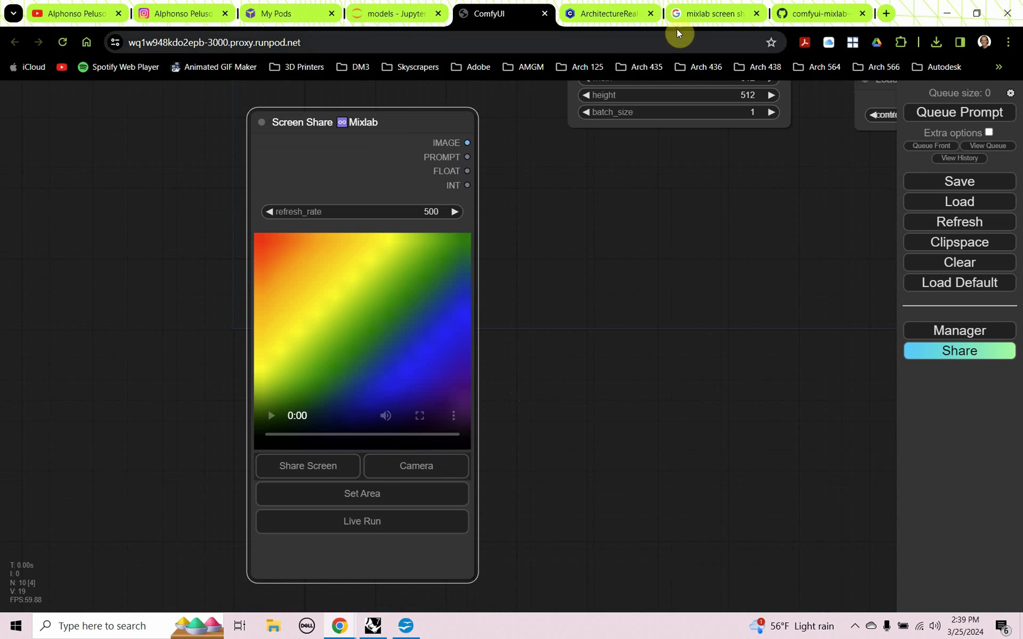
# Review the Google image results for "mixlab screen share node comfyui" and ScreenShareNode.py in the GitHub repository's nodes folder
pyautogui.click(688, 16)
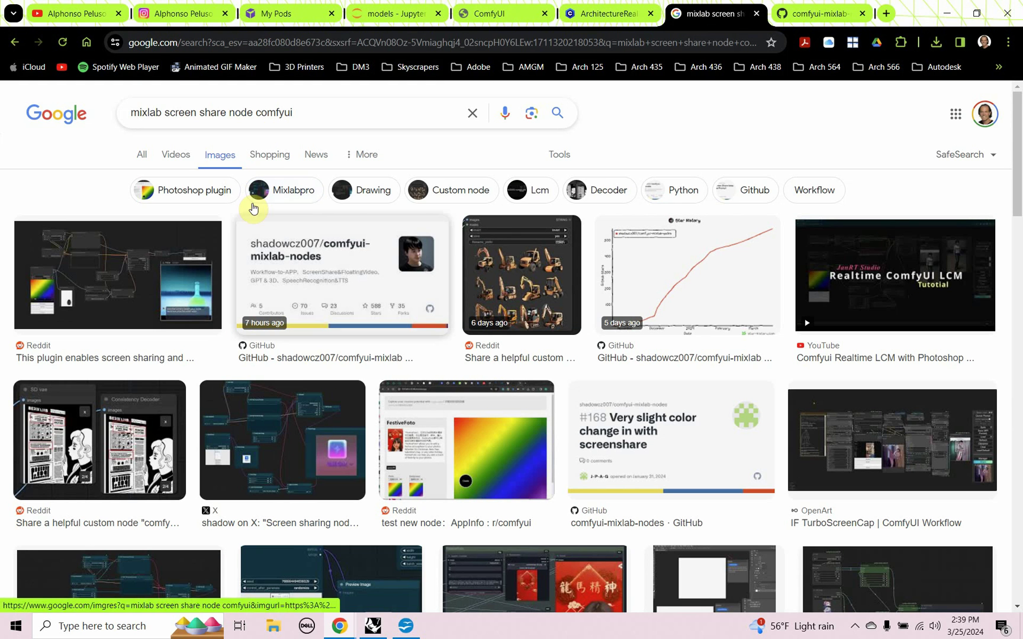
pyautogui.moveTo(292, 111); pyautogui.dragTo(114, 110)
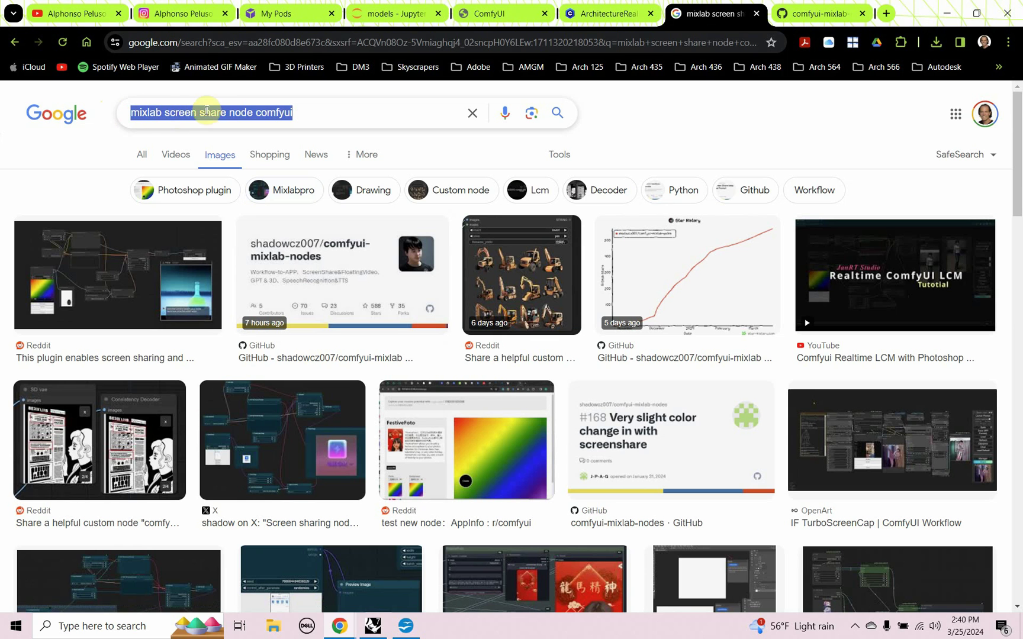
pyautogui.rightClick(302, 268)
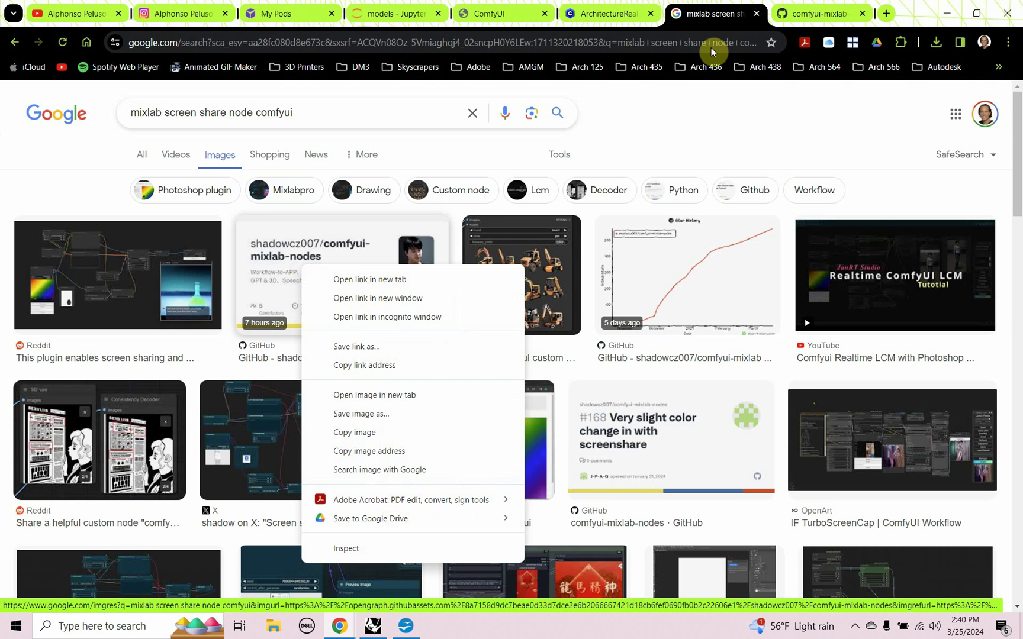
pyautogui.click(827, 15)
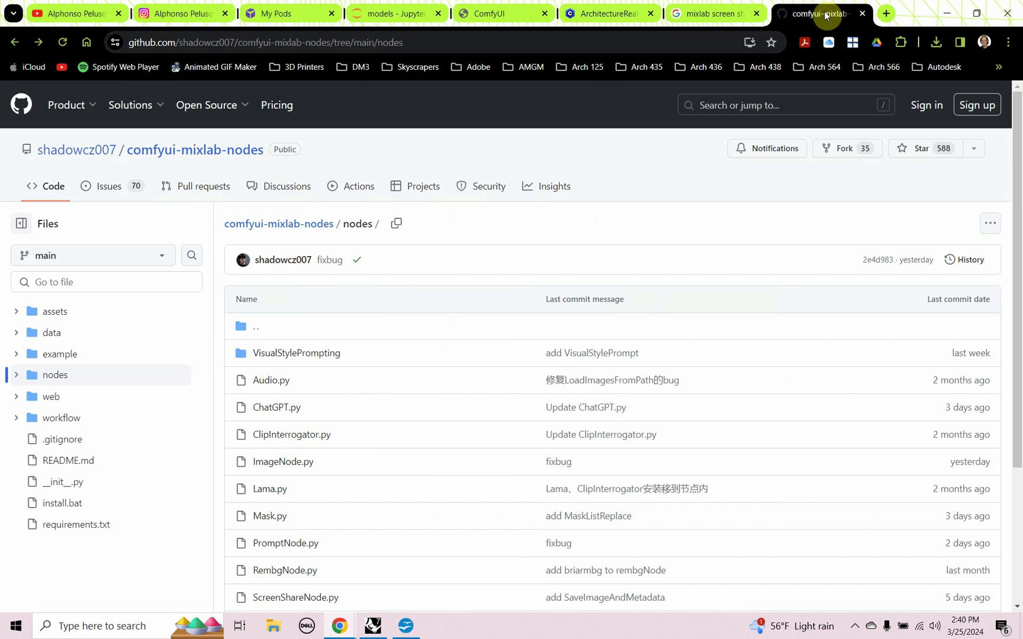
pyautogui.moveTo(95, 100)
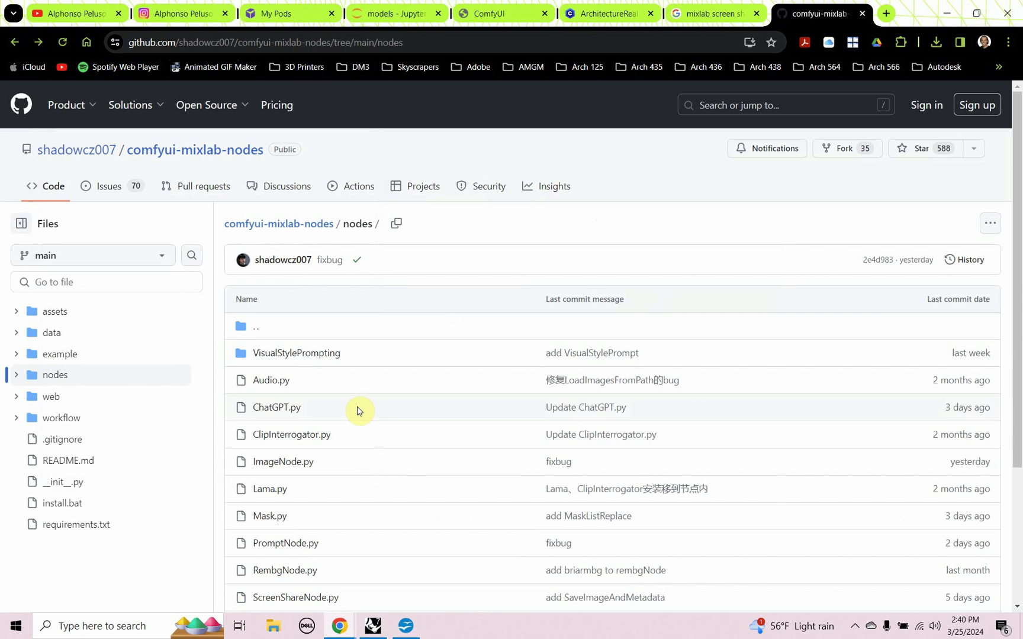
pyautogui.scroll(-2, 349, 417)
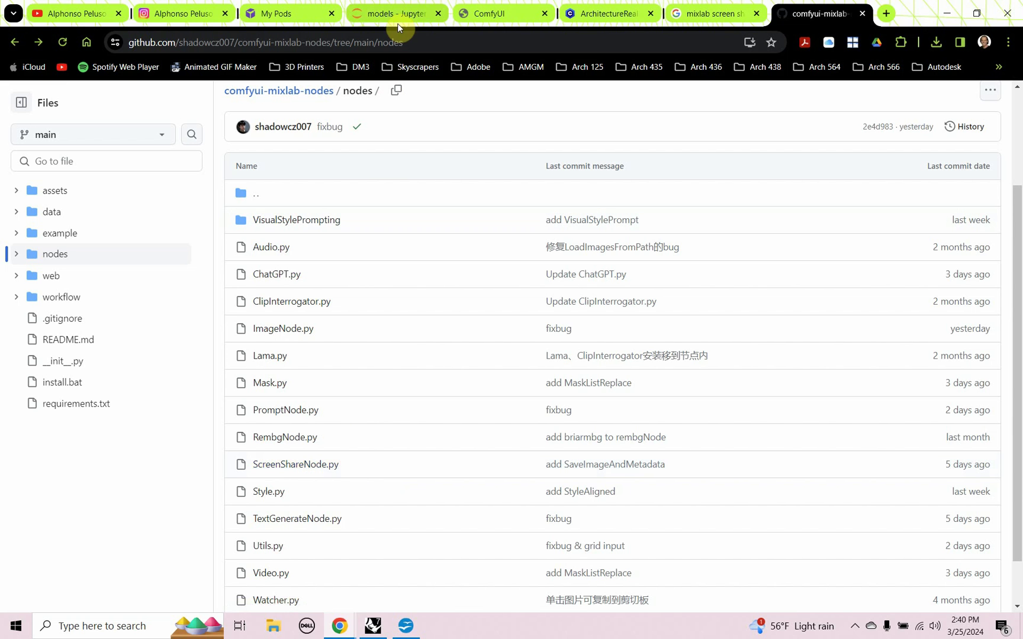
pyautogui.click(297, 465)
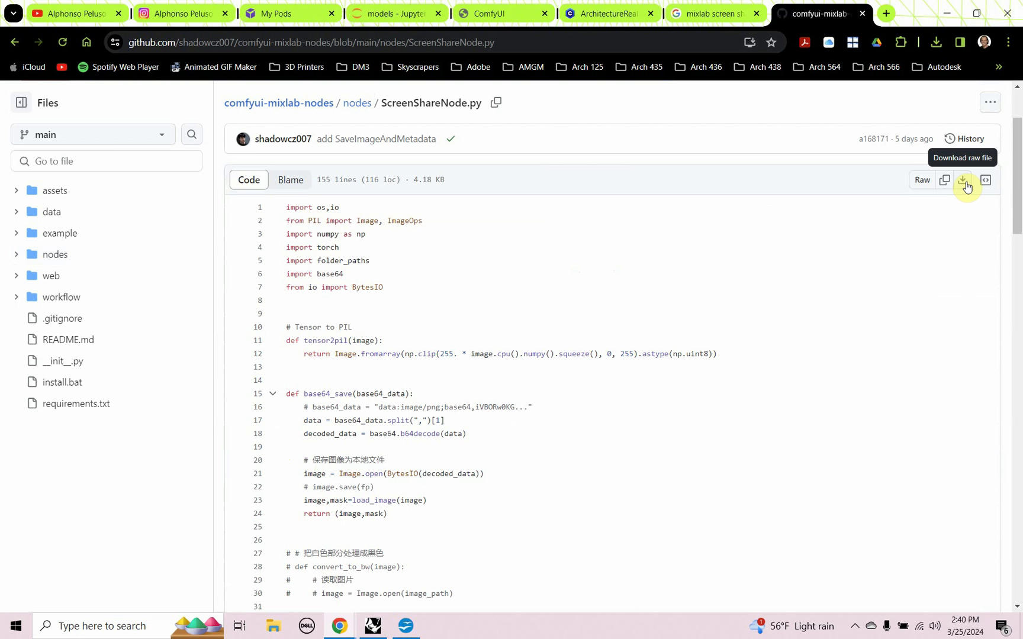
pyautogui.click(13, 42)
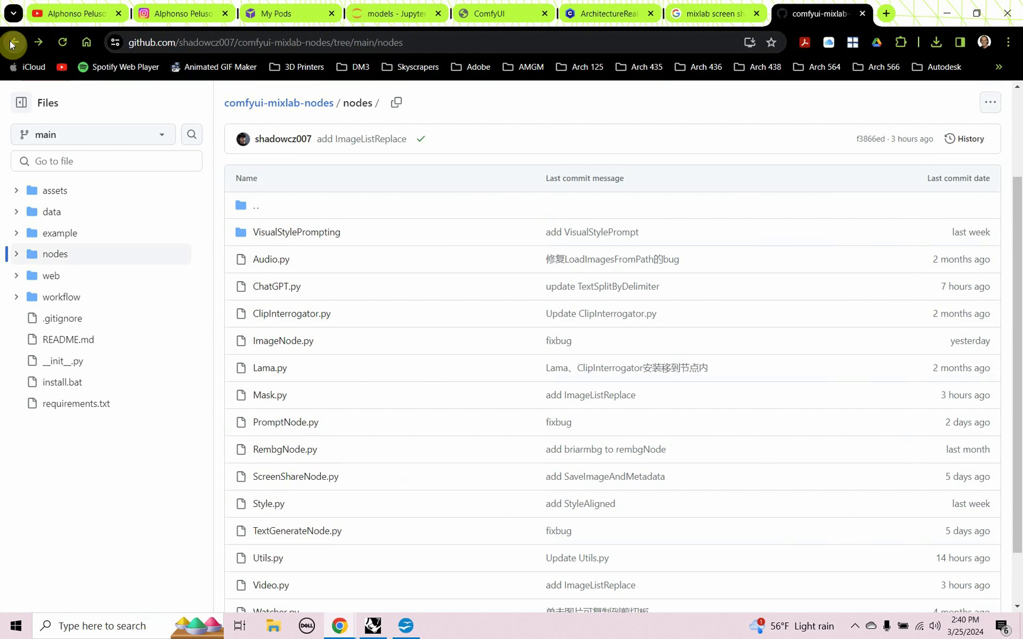
# Switch to JupyterLab and open the ComfyUI/custom_nodes/comfyui-mixlab-nodes/nodes folder to examine the installed node files
pyautogui.click(411, 15)
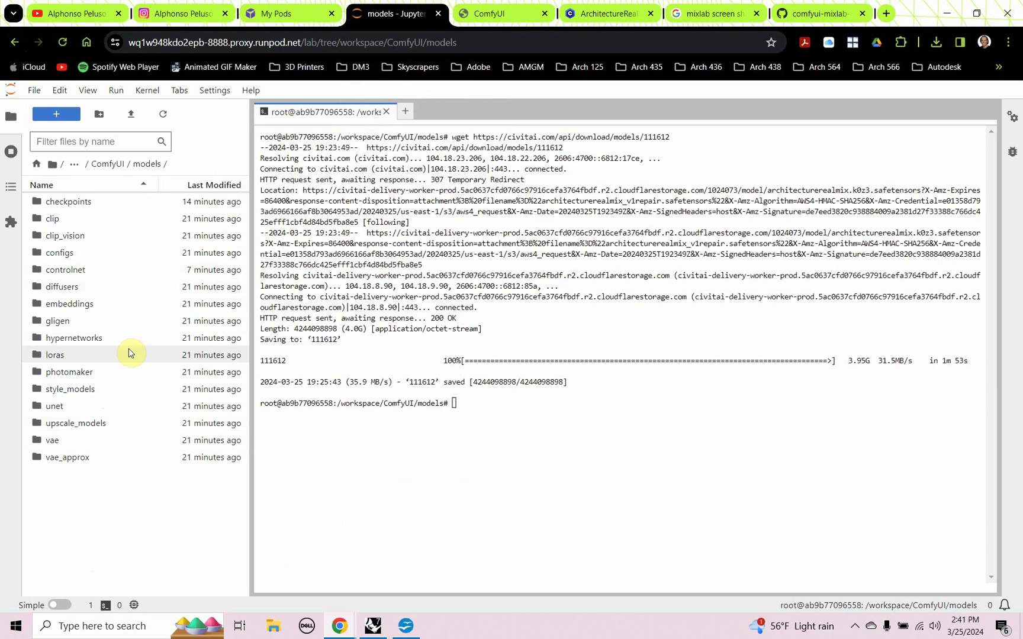
pyautogui.click(107, 165)
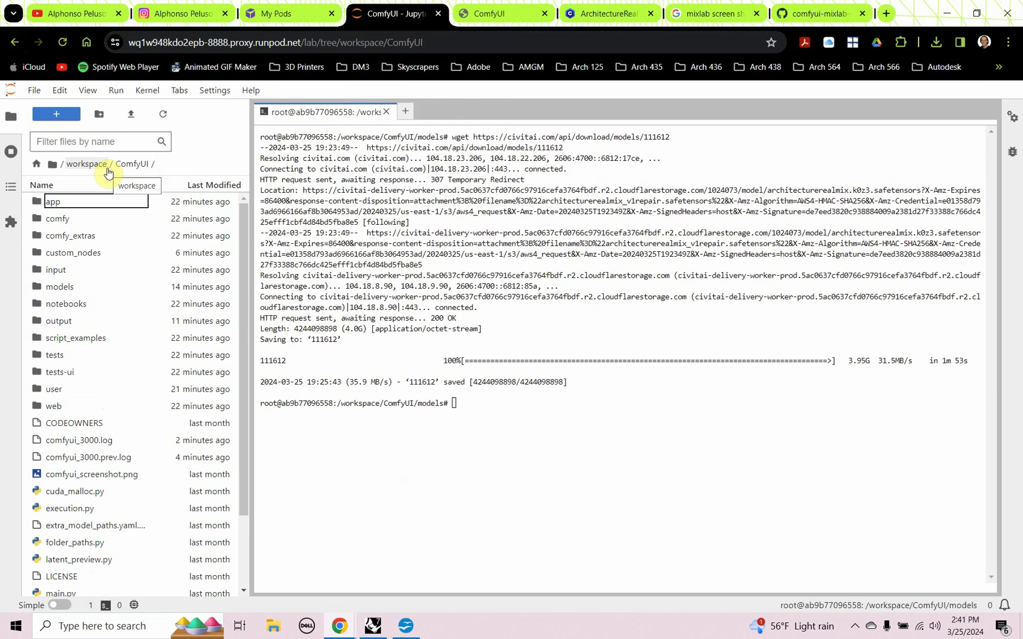
pyautogui.doubleClick(56, 253)
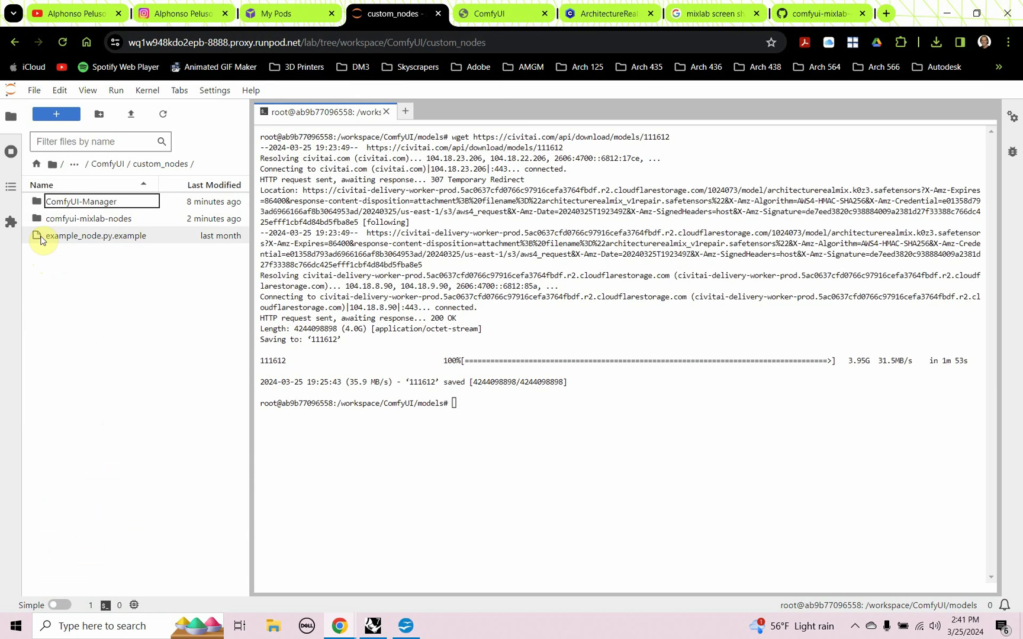
pyautogui.doubleClick(36, 220)
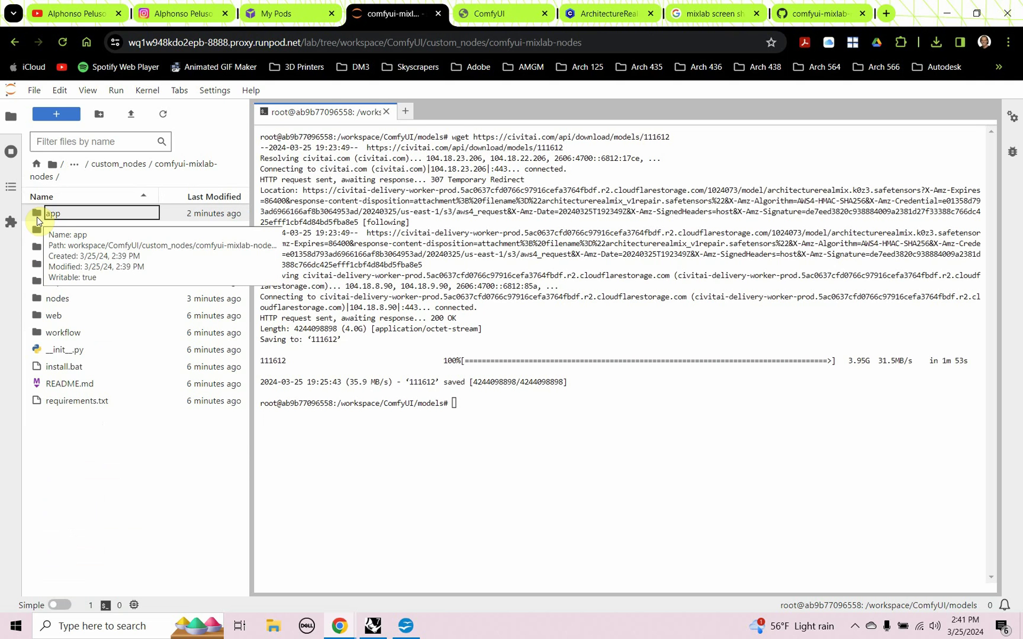
pyautogui.doubleClick(37, 301)
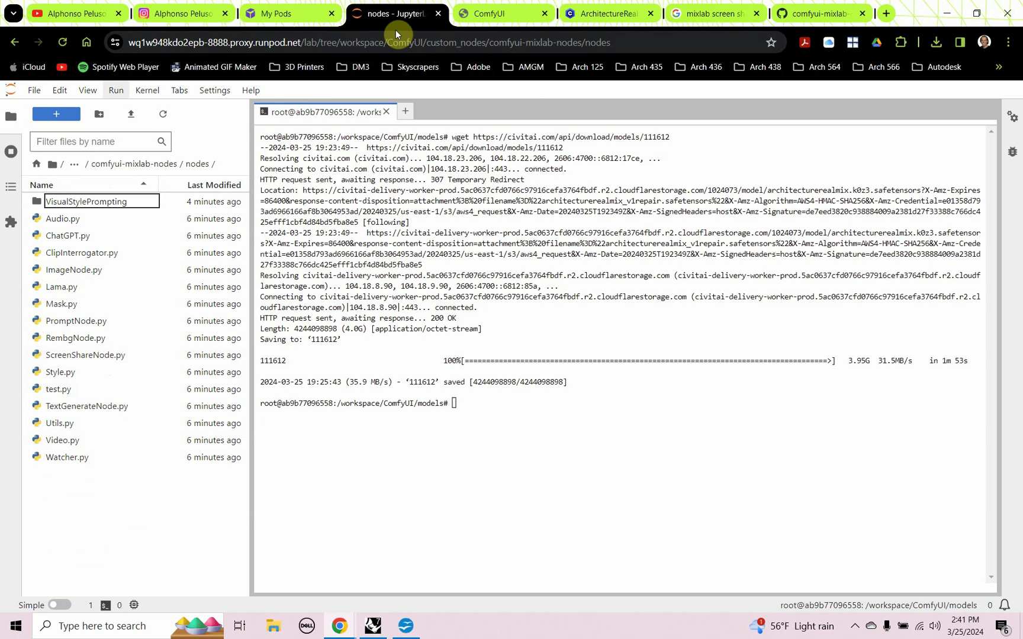
# Return to the ComfyUI workflow and search the available nodes for "image resize"
pyautogui.click(480, 16)
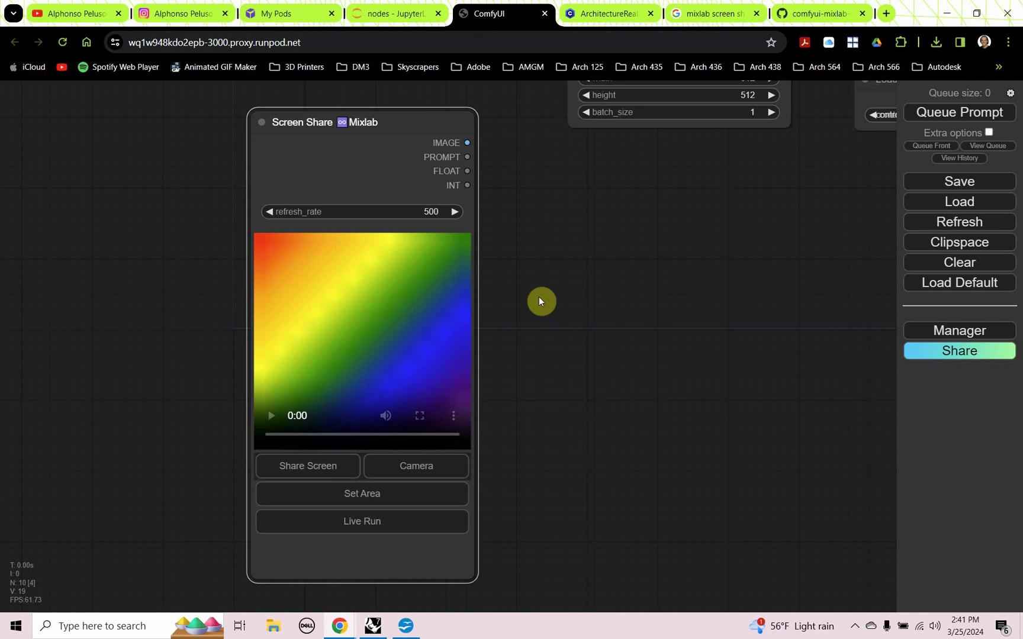
pyautogui.scroll(-6, 535, 332)
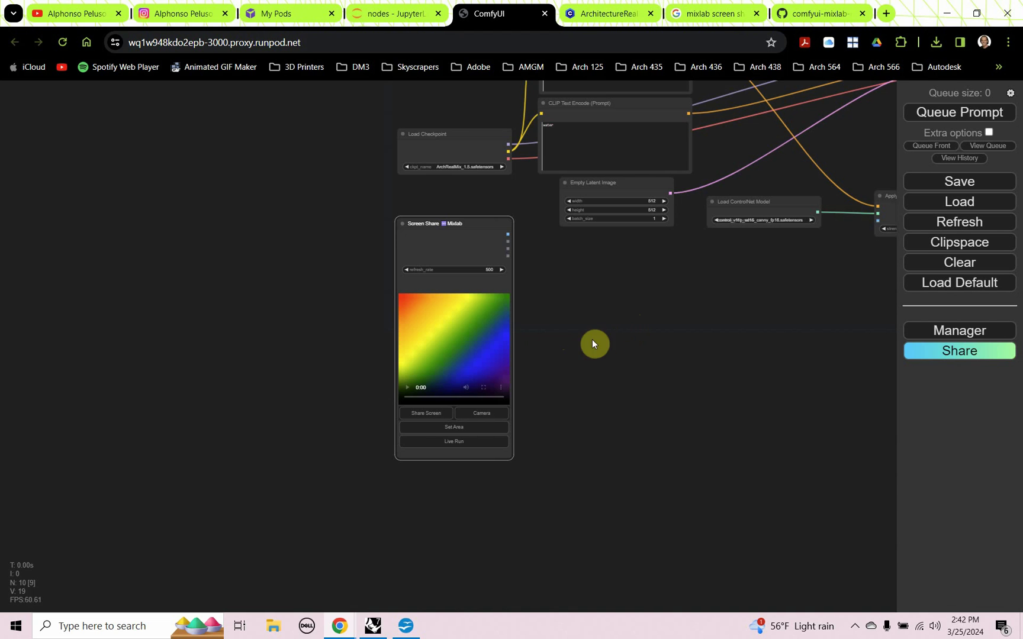
pyautogui.doubleClick(619, 320)
pyautogui.write('i')
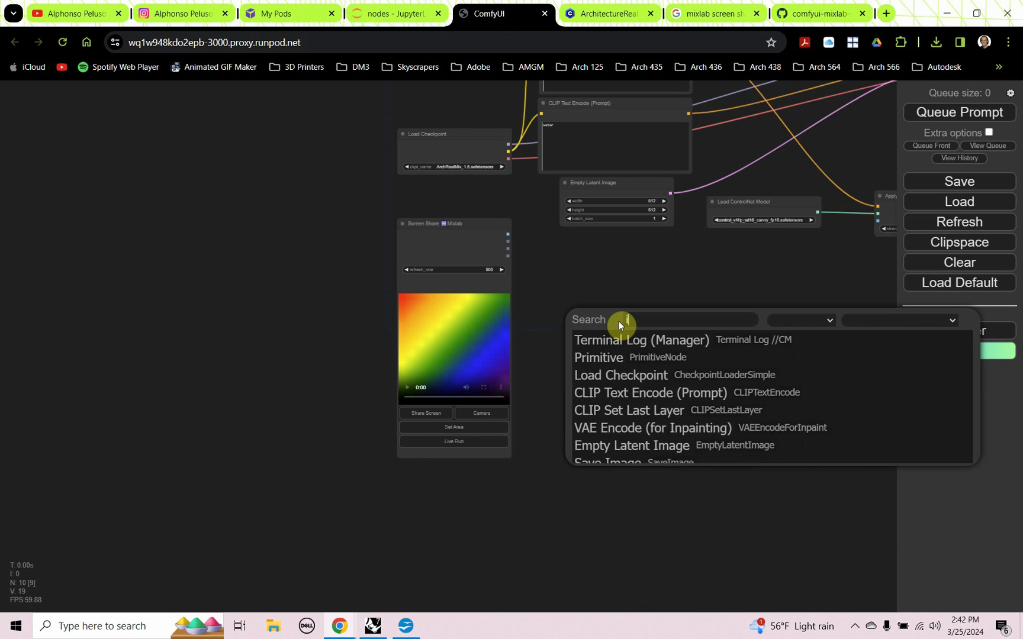
pyautogui.write('mage')
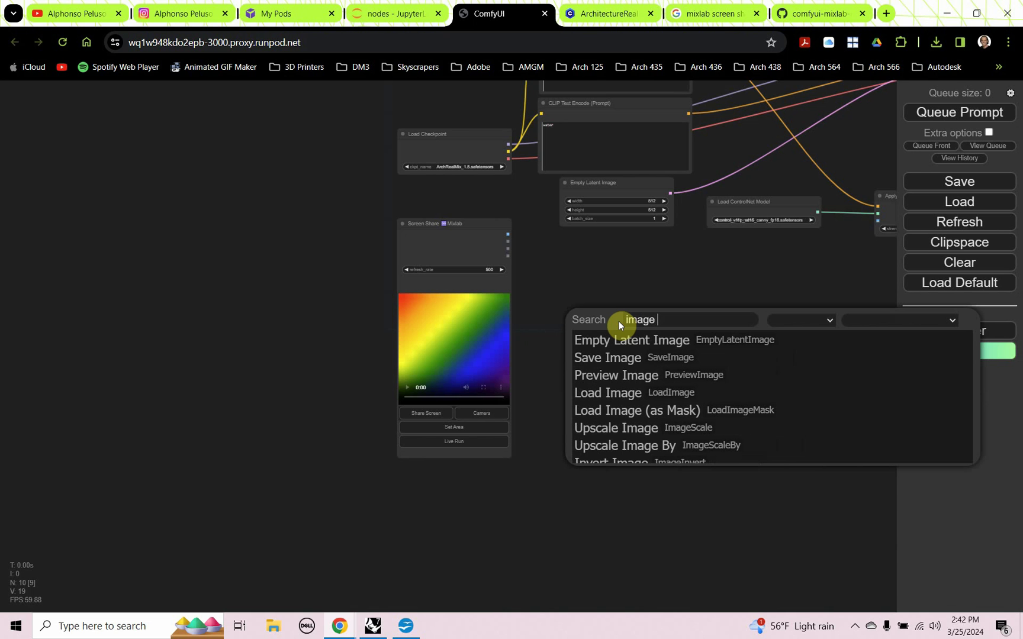
pyautogui.write(' resi')
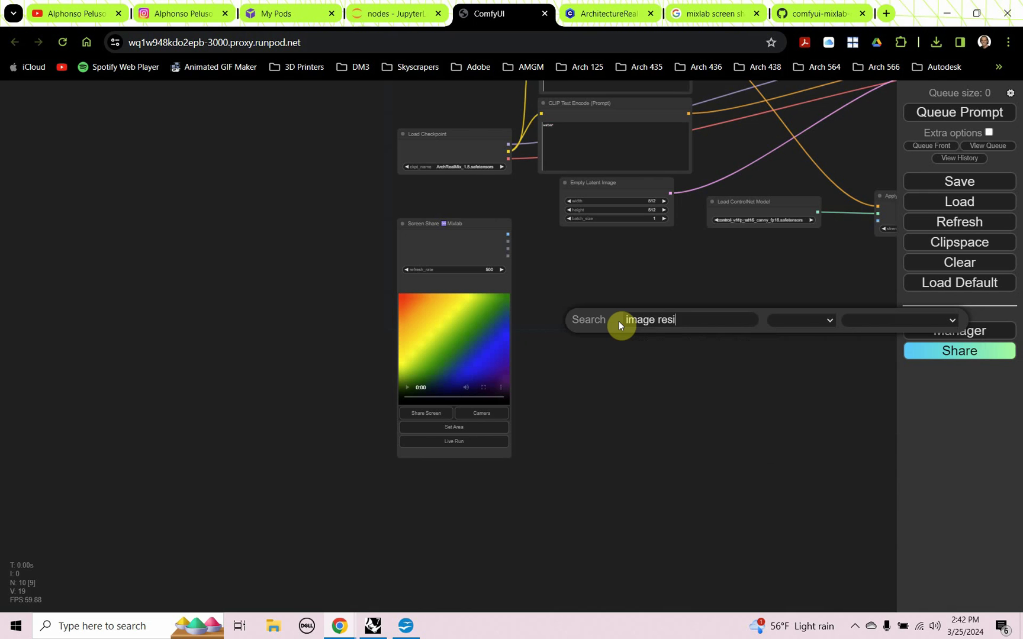
pyautogui.write('ze')
pyautogui.click(625, 386)
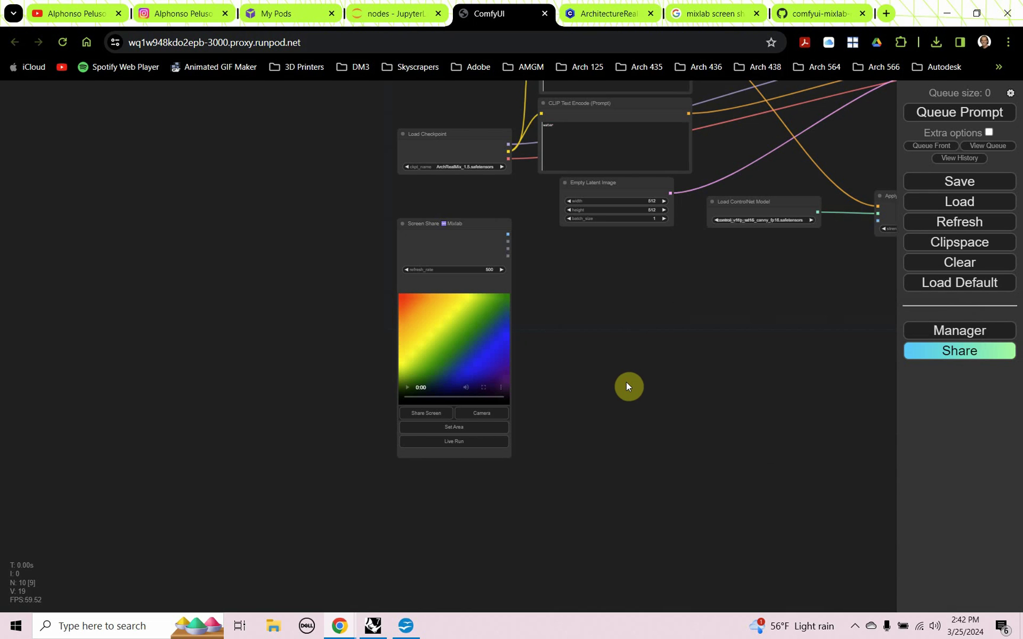
# Search the custom node manager for "comfyui essentials" and install the ComfyUI Essentials package
pyautogui.click(943, 335)
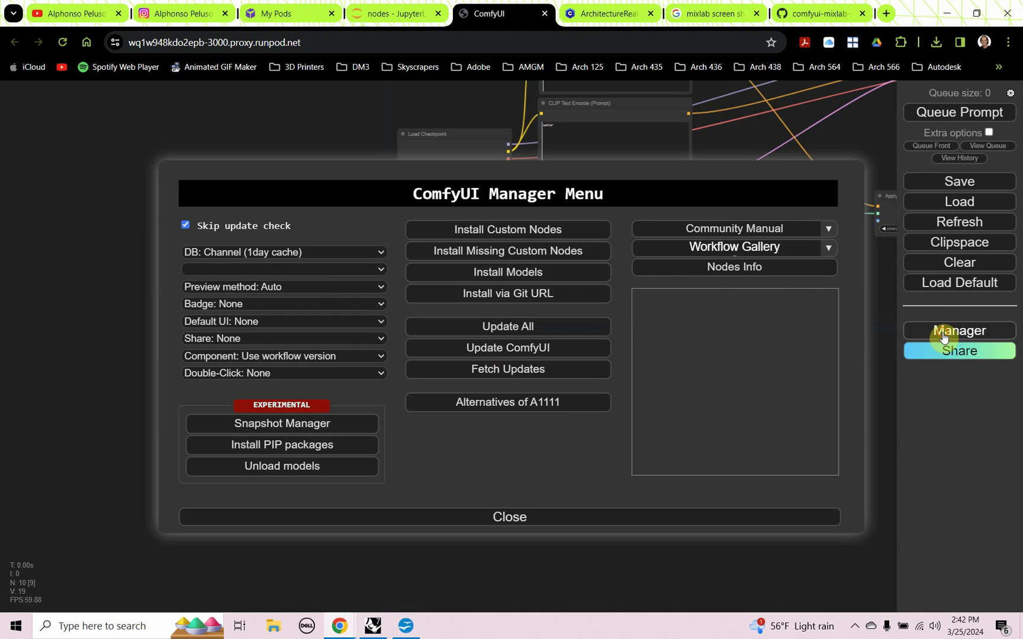
pyautogui.click(512, 236)
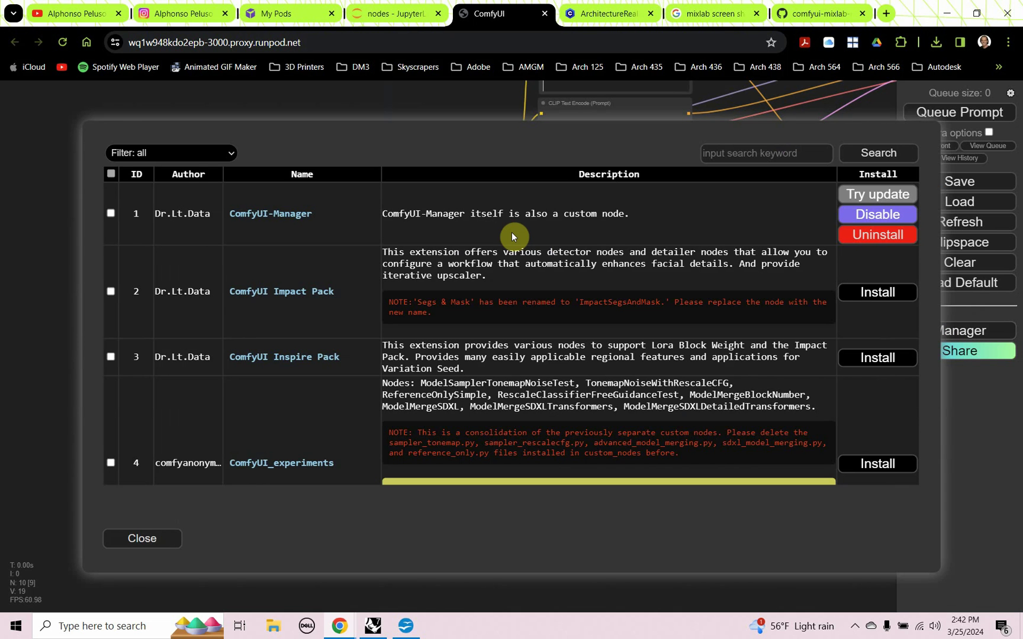
pyautogui.click(732, 147)
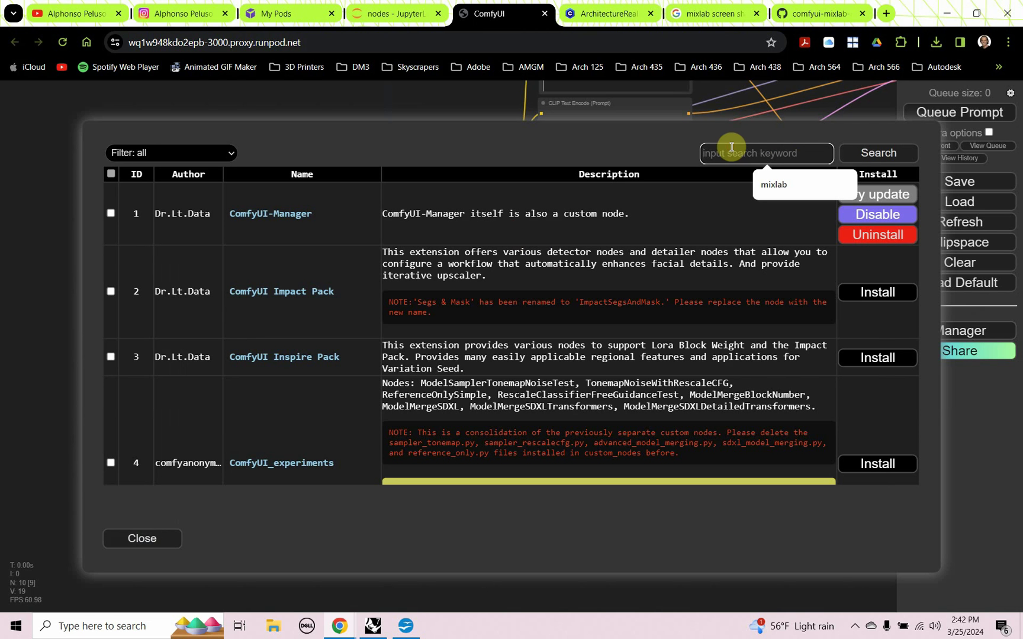
pyautogui.write('comfy')
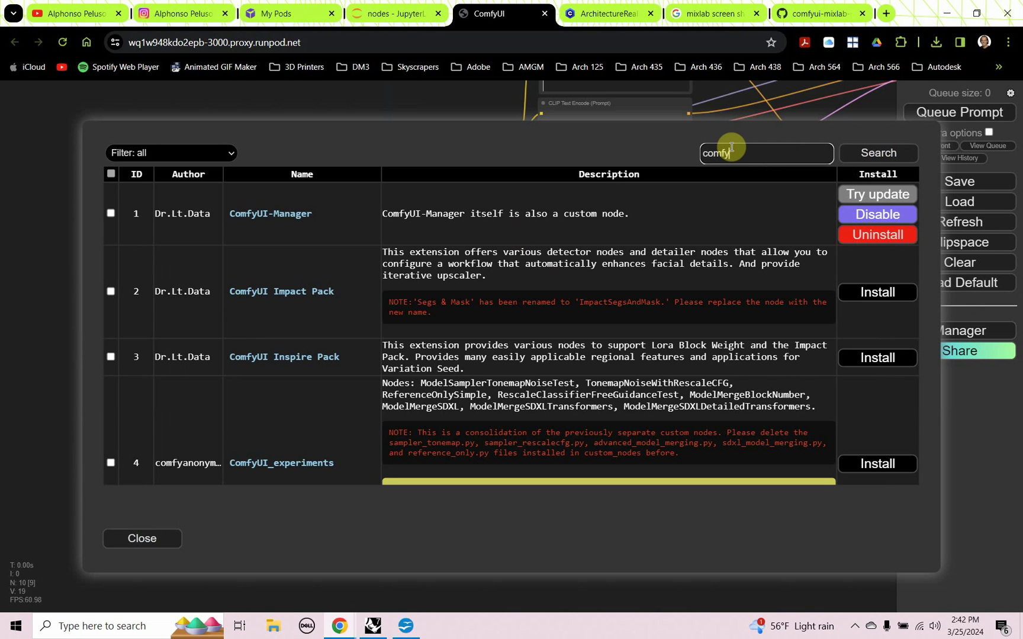
pyautogui.write('ui essentials')
pyautogui.click(867, 155)
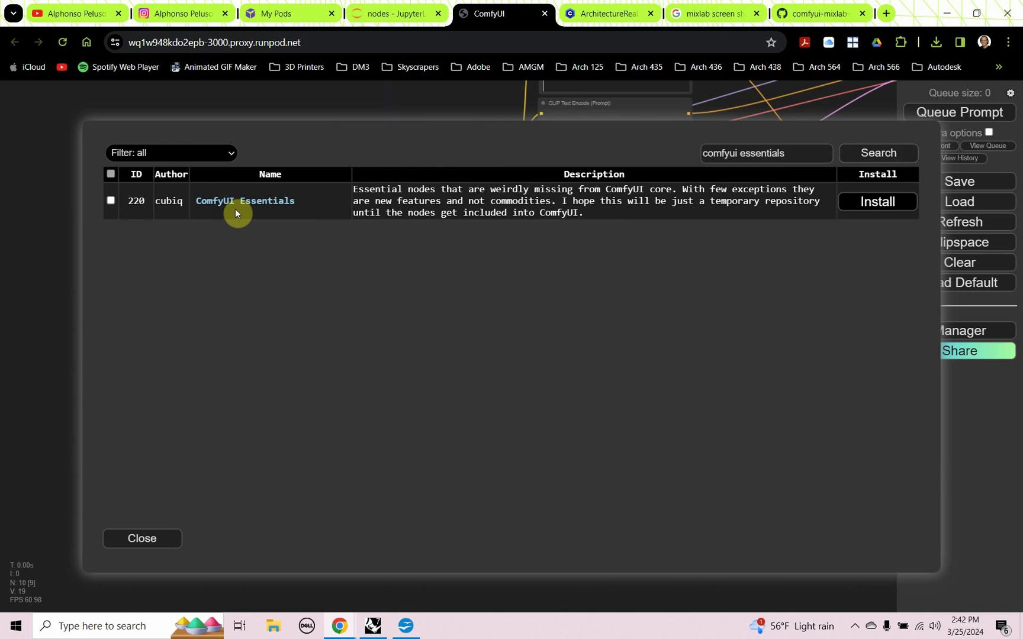
pyautogui.click(856, 209)
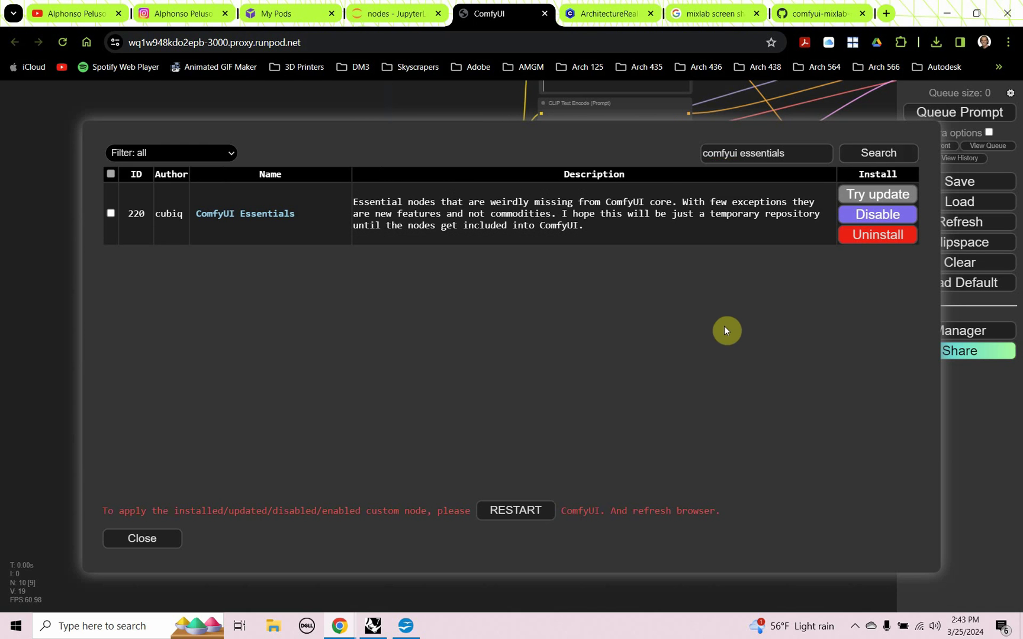
# Restart ComfyUI to load the installed package and refresh the node definitions
pyautogui.click(521, 518)
pyautogui.click(569, 126)
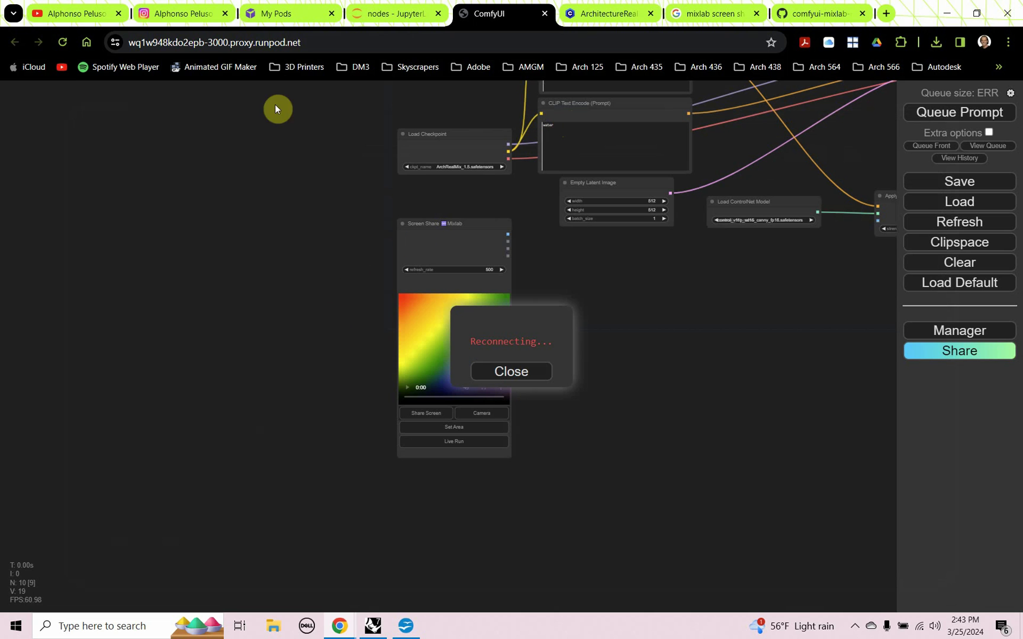
pyautogui.click(919, 225)
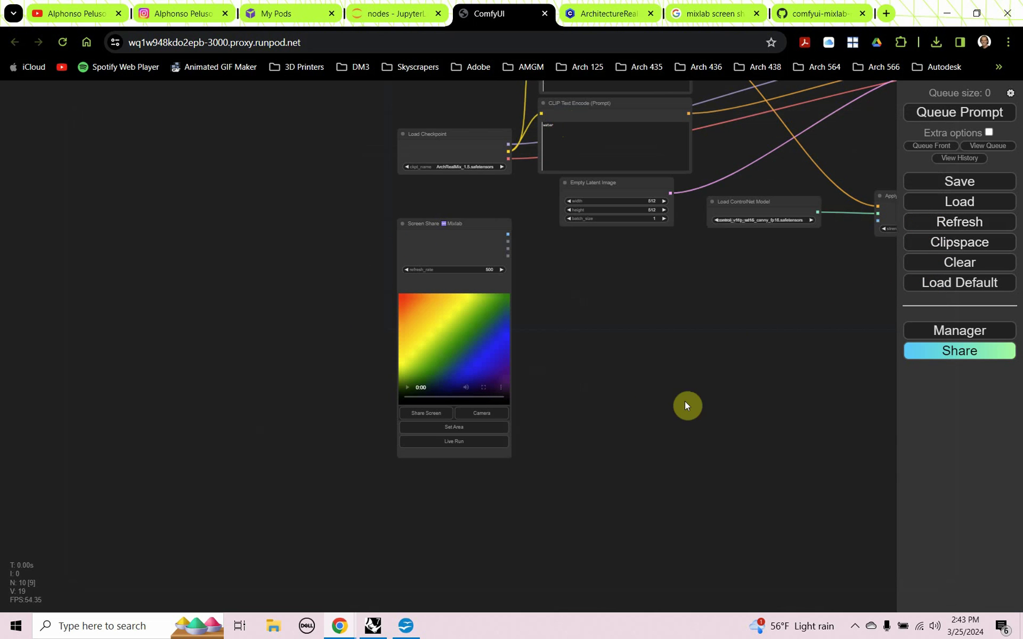
# Add the Essentials Image Resize node (ImageResize+) and place it beside the Screen Share node, below Empty Latent Image
pyautogui.doubleClick(611, 410)
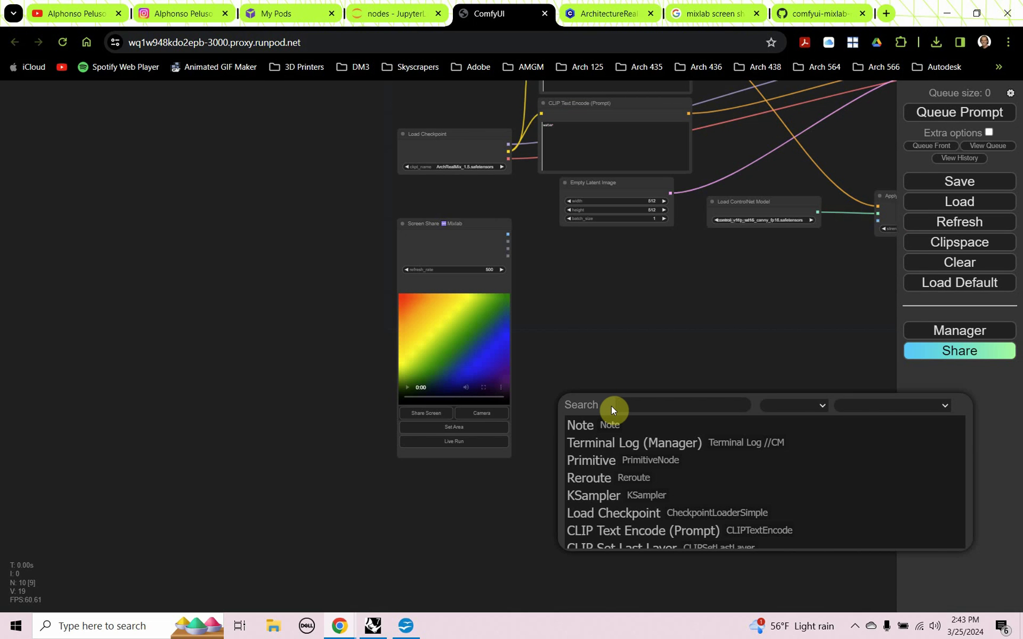
pyautogui.write('res')
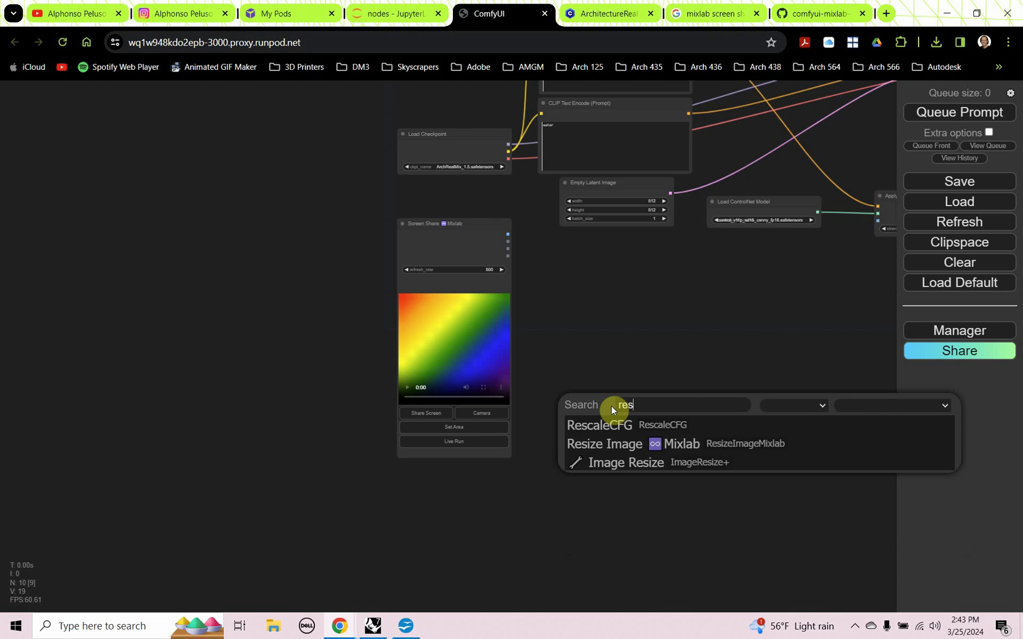
pyautogui.click(610, 471)
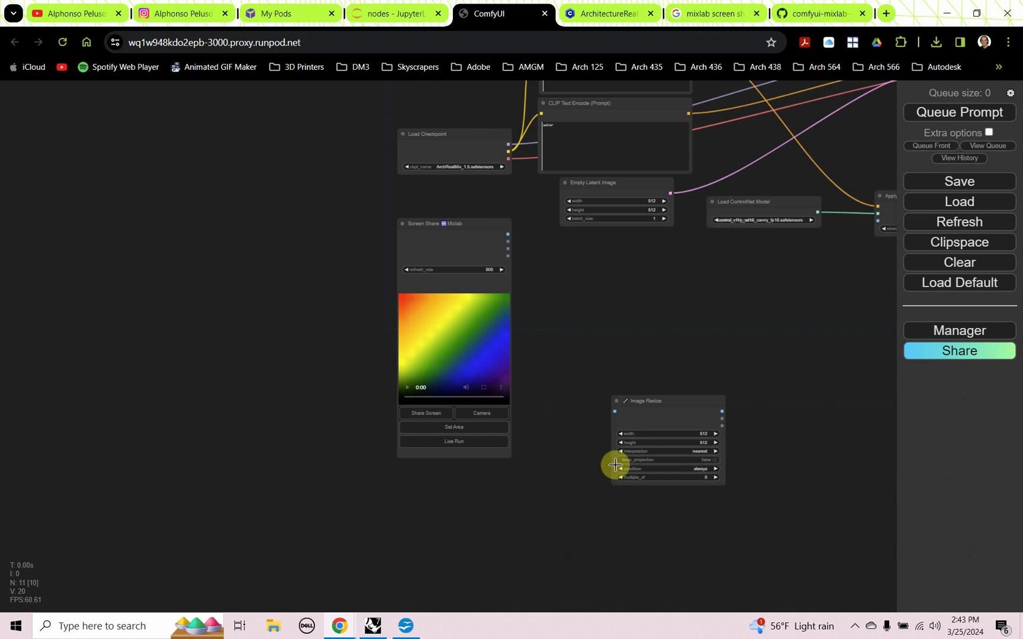
pyautogui.moveTo(667, 417); pyautogui.dragTo(634, 312)
# Connect Screen Share's IMAGE output to Image Resize, and Image Resize's IMAGE output to the image input of Apply ControlNet
pyautogui.scroll(8, 618, 285)
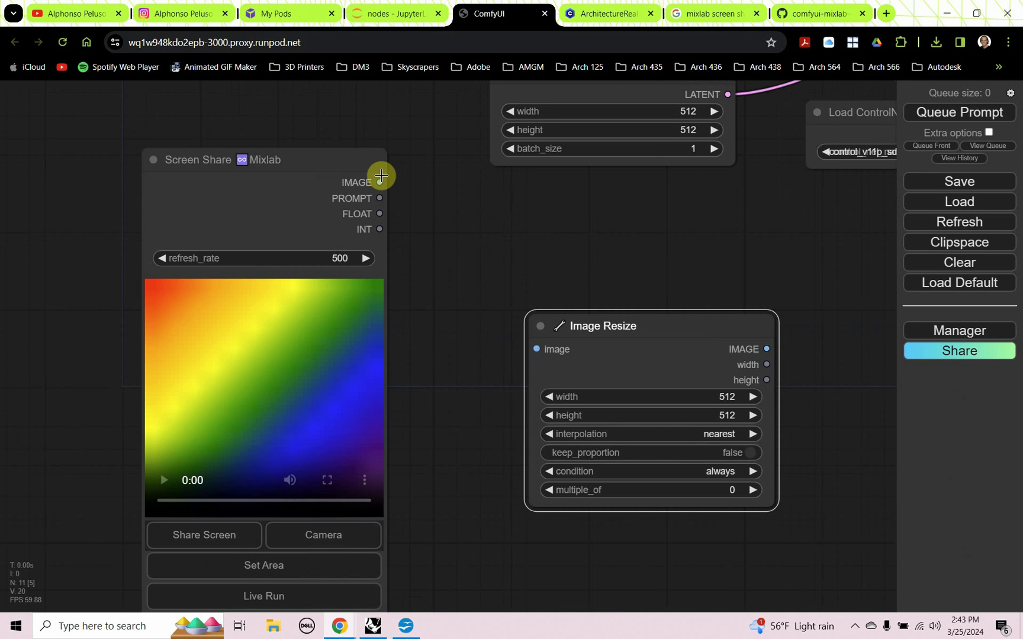
pyautogui.moveTo(379, 183); pyautogui.dragTo(537, 349)
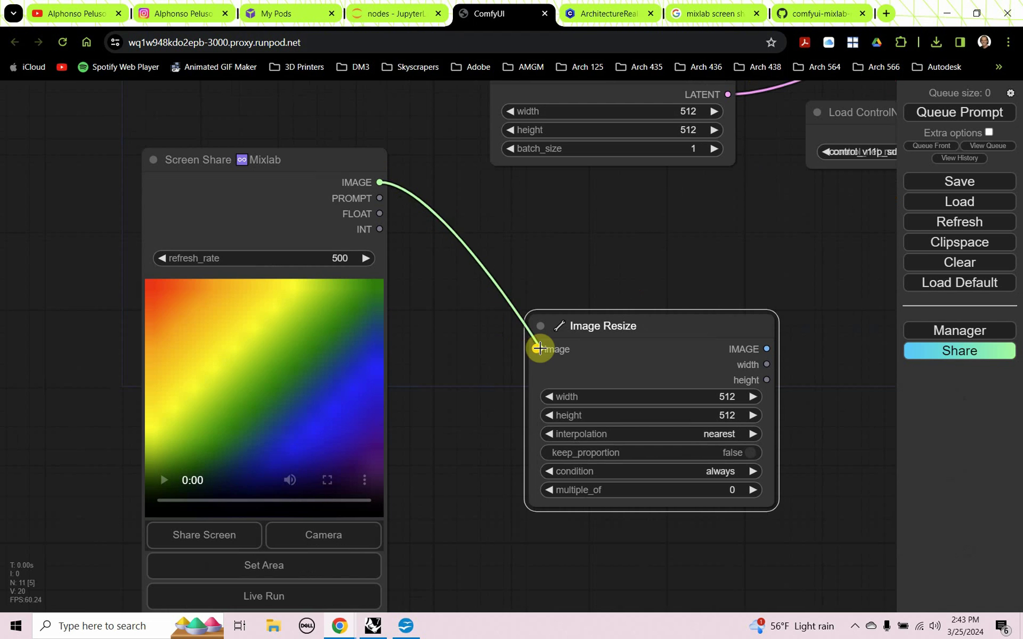
pyautogui.scroll(1, 756, 276)
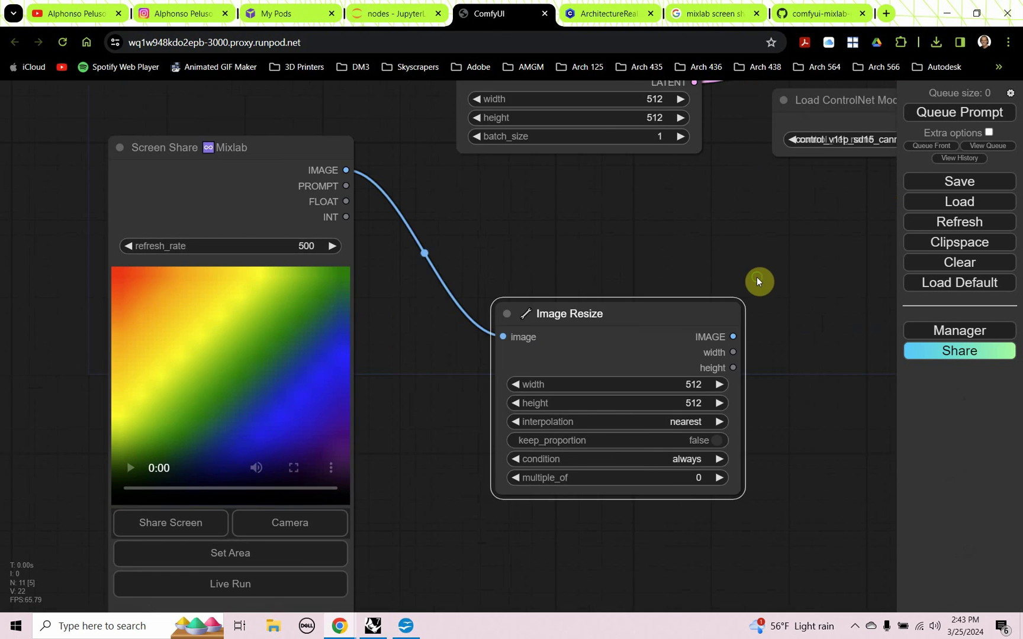
pyautogui.moveTo(756, 276); pyautogui.dragTo(411, 202)
pyautogui.scroll(-5, 385, 290)
pyautogui.moveTo(493, 256); pyautogui.dragTo(496, 291)
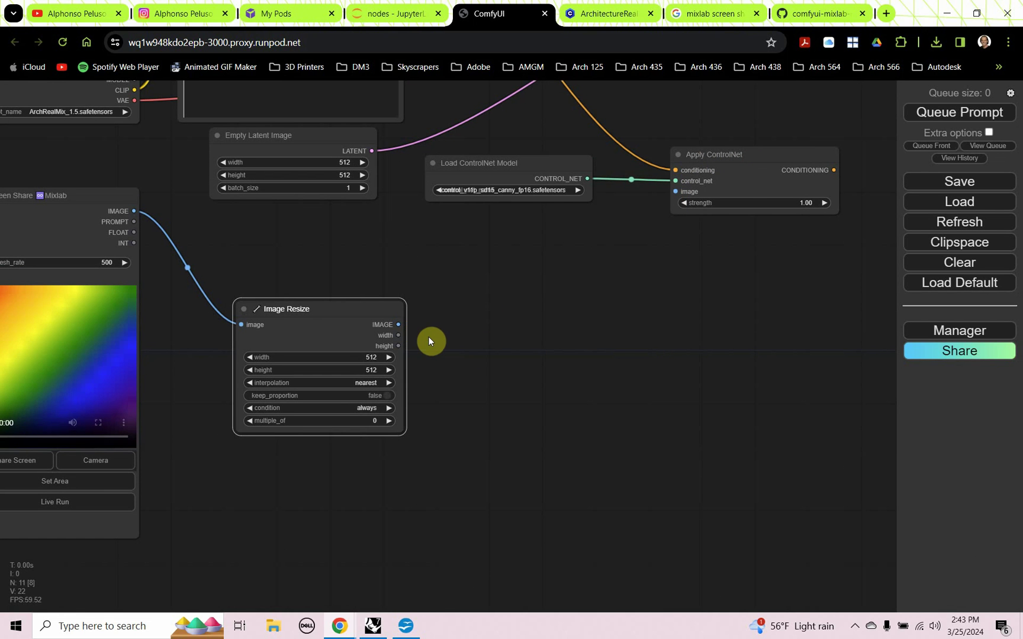
pyautogui.moveTo(399, 324); pyautogui.dragTo(675, 191)
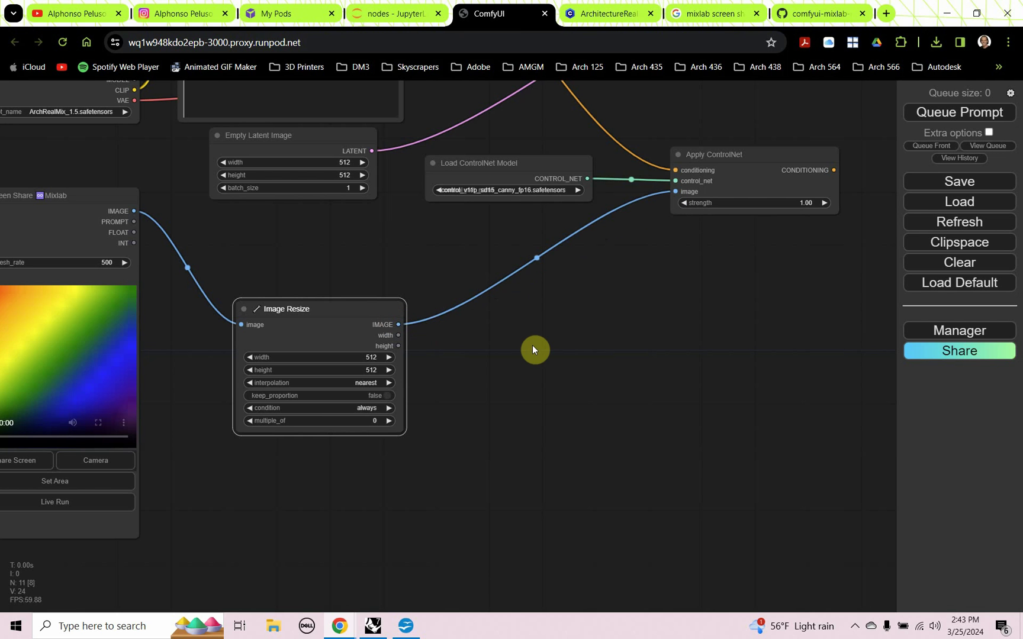
# Set keep_proportion to true on the Image Resize node
pyautogui.scroll(9, 323, 434)
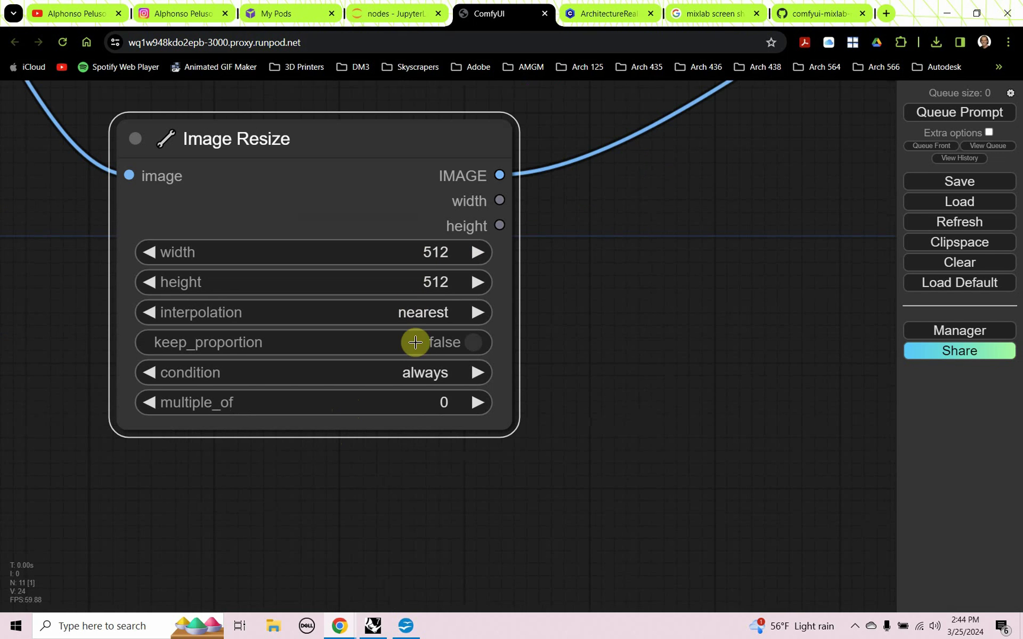
pyautogui.click(468, 342)
pyautogui.scroll(-15, 520, 338)
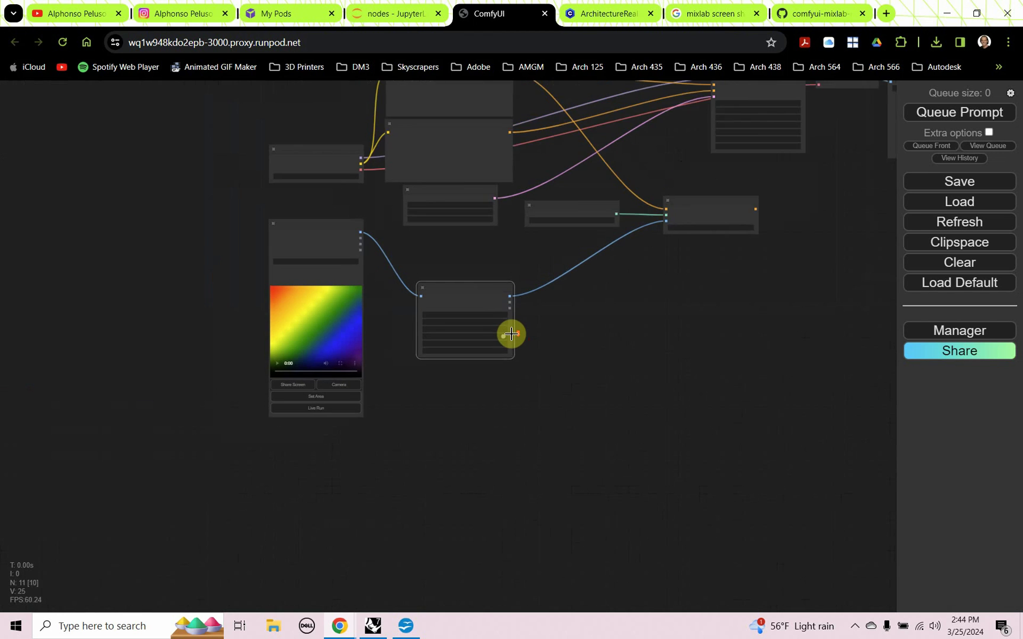
pyautogui.scroll(3, 512, 331)
pyautogui.moveTo(637, 281); pyautogui.dragTo(539, 383)
pyautogui.scroll(-2, 539, 383)
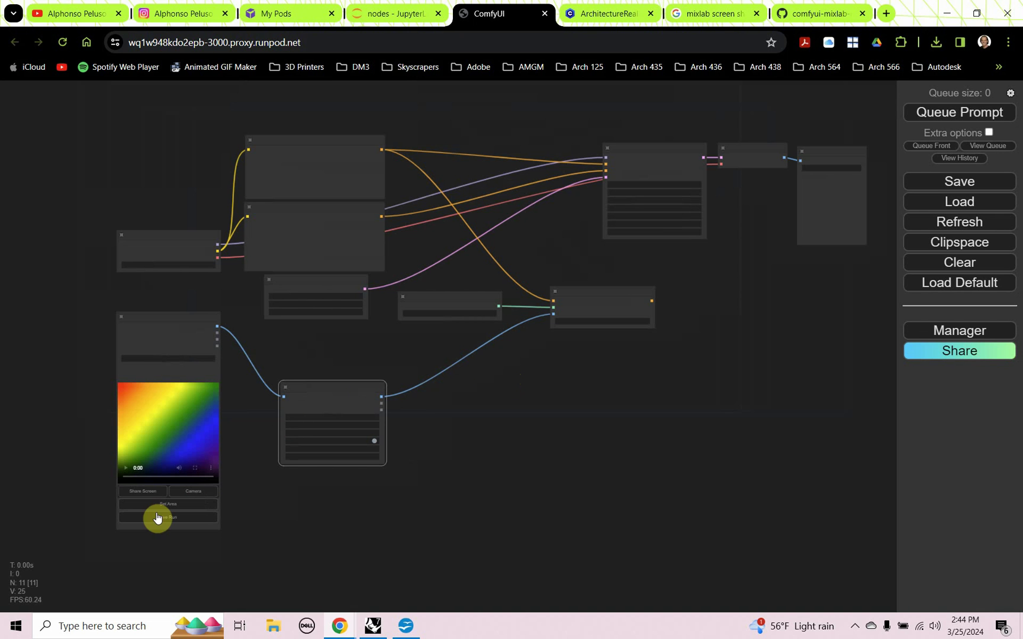
# Share the Rhino window Pixel_Tower_R7.3dm through the Screen Share node and hide the sharing notification
pyautogui.scroll(1, 138, 513)
pyautogui.moveTo(229, 500); pyautogui.dragTo(325, 460)
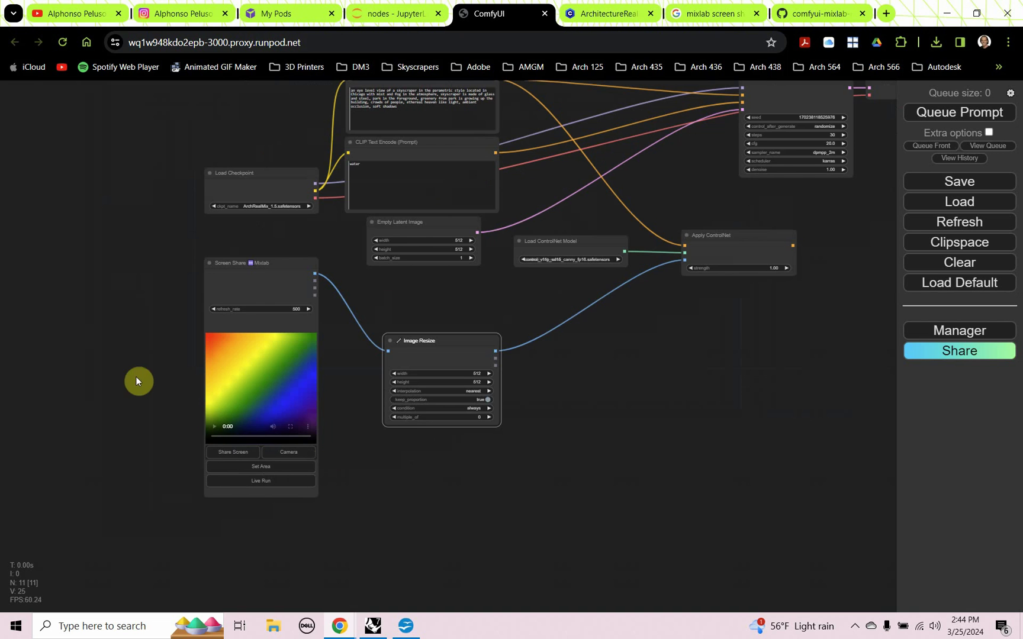
pyautogui.moveTo(136, 376); pyautogui.dragTo(144, 389)
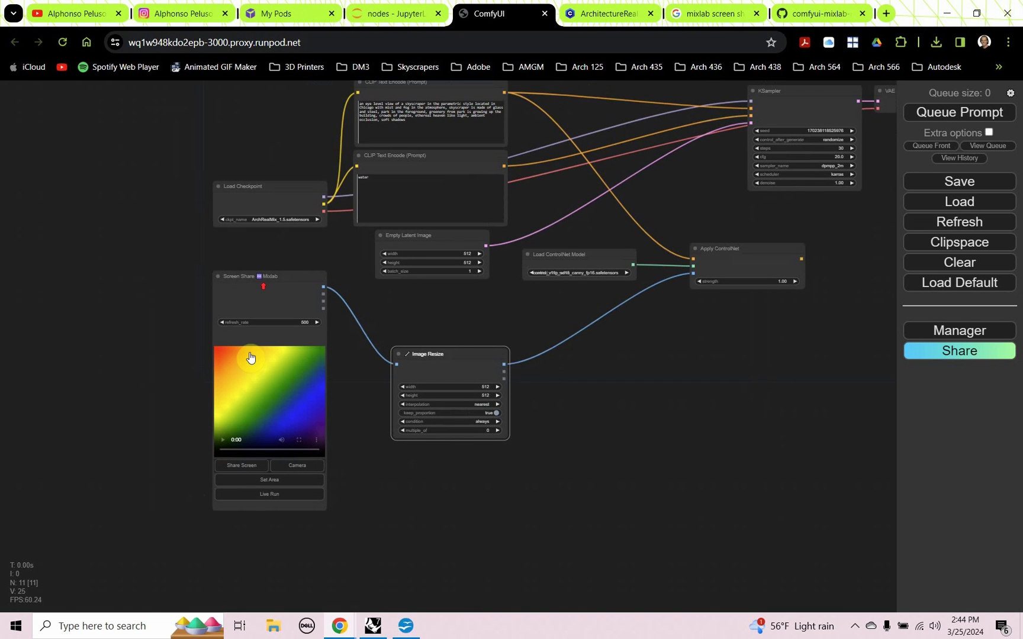
pyautogui.scroll(5, 263, 290)
pyautogui.scroll(4, 261, 293)
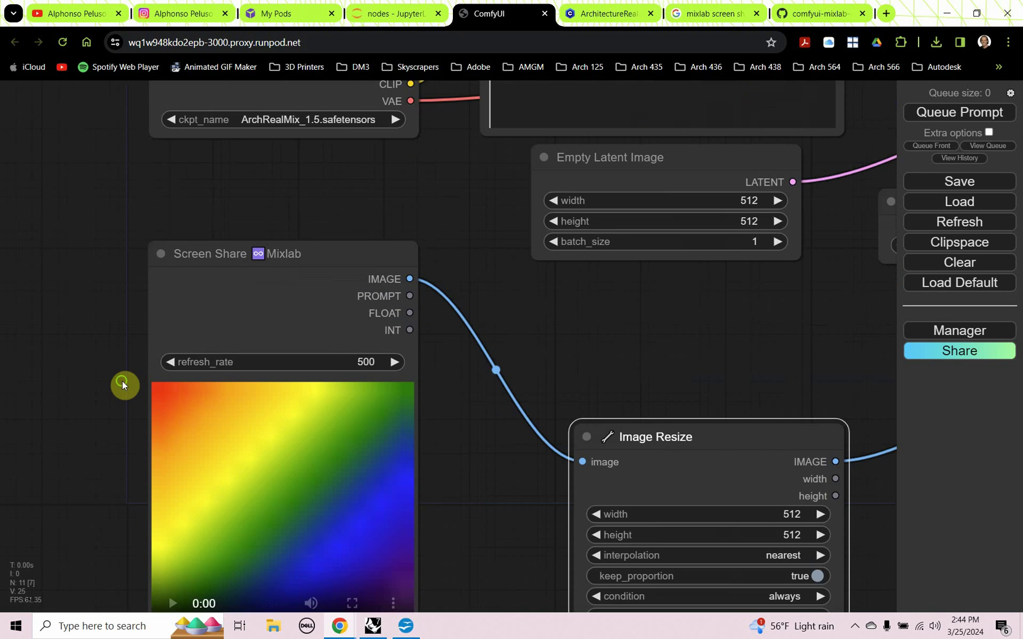
pyautogui.moveTo(122, 382); pyautogui.dragTo(152, 251)
pyautogui.moveTo(154, 384); pyautogui.dragTo(149, 331)
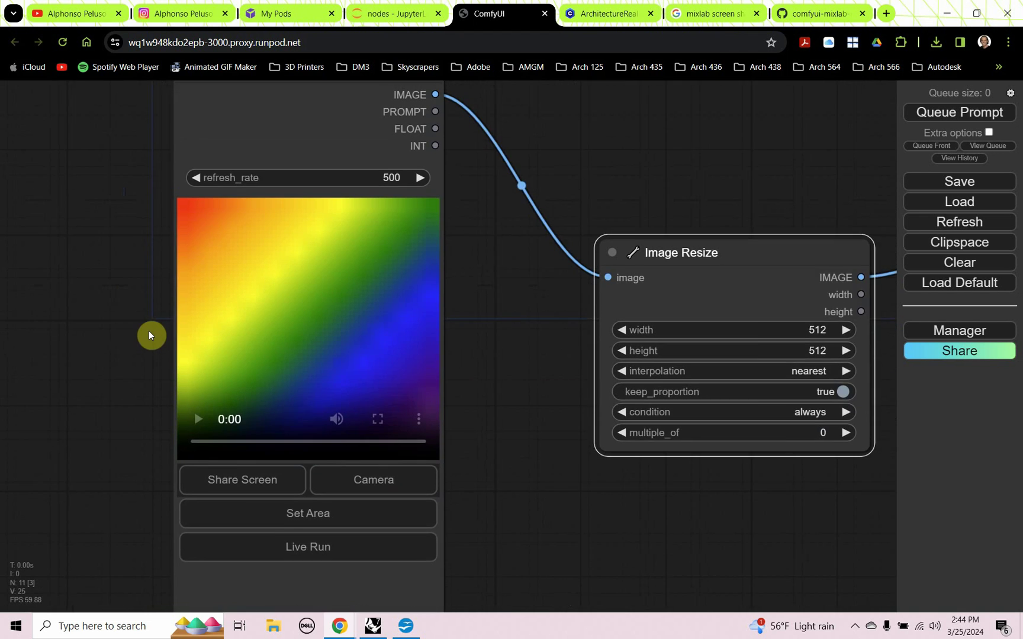
pyautogui.scroll(-2, 149, 335)
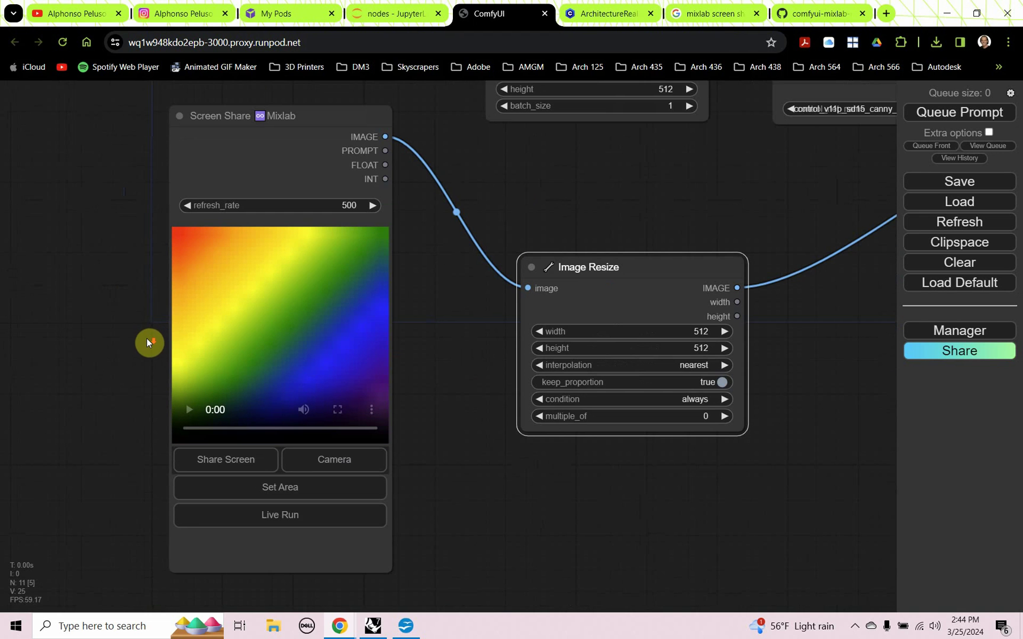
pyautogui.click(224, 467)
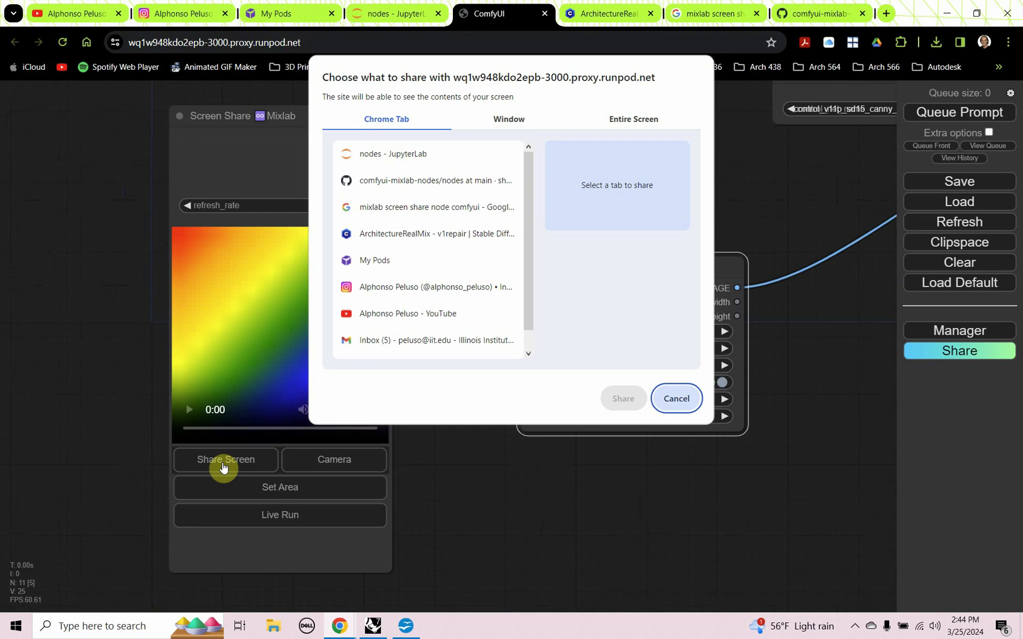
pyautogui.click(505, 119)
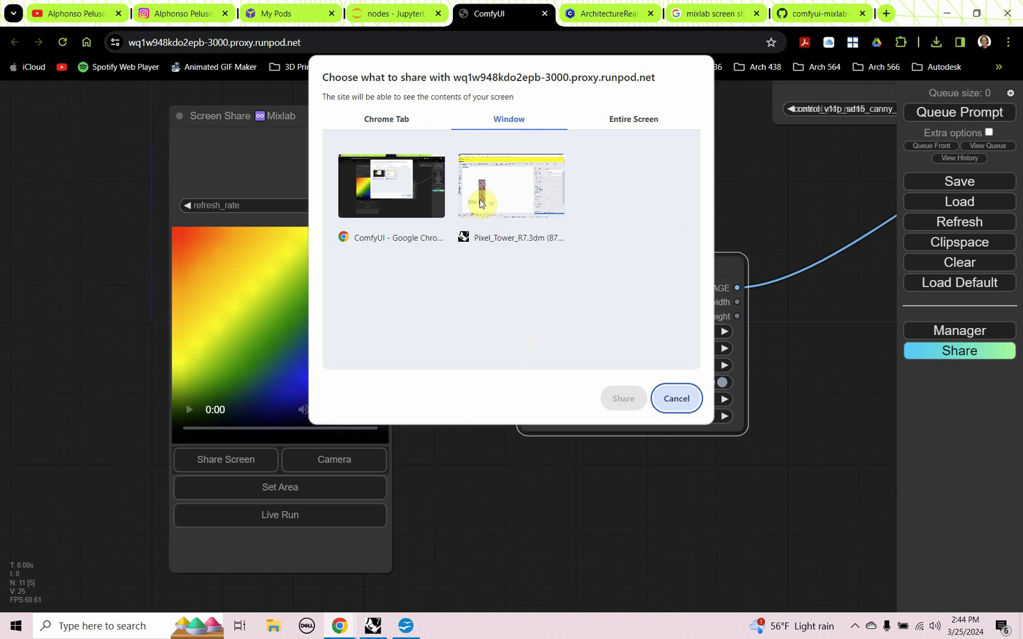
pyautogui.click(495, 175)
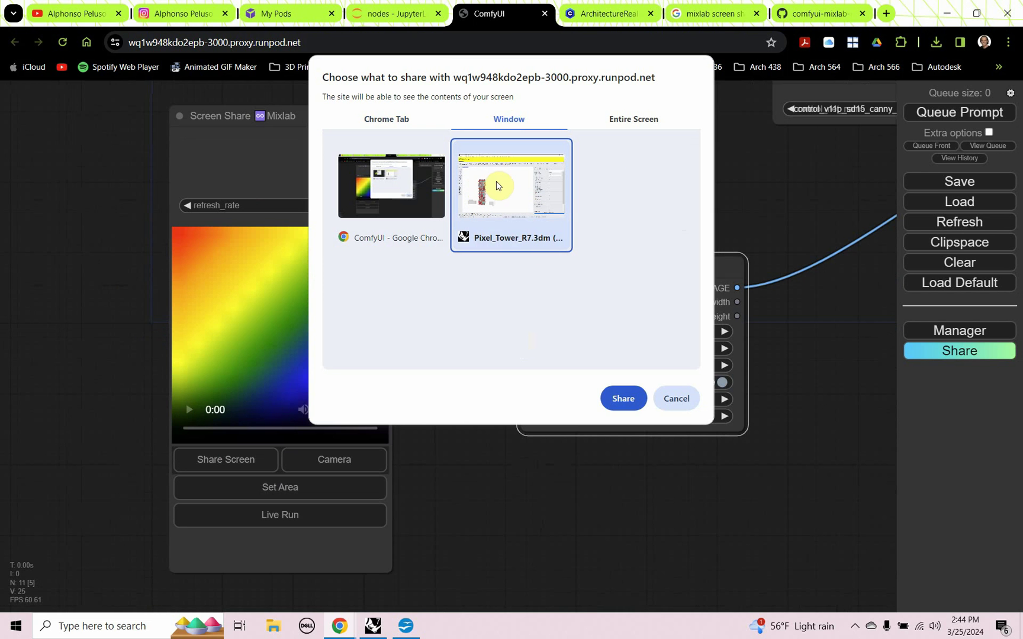
pyautogui.click(606, 397)
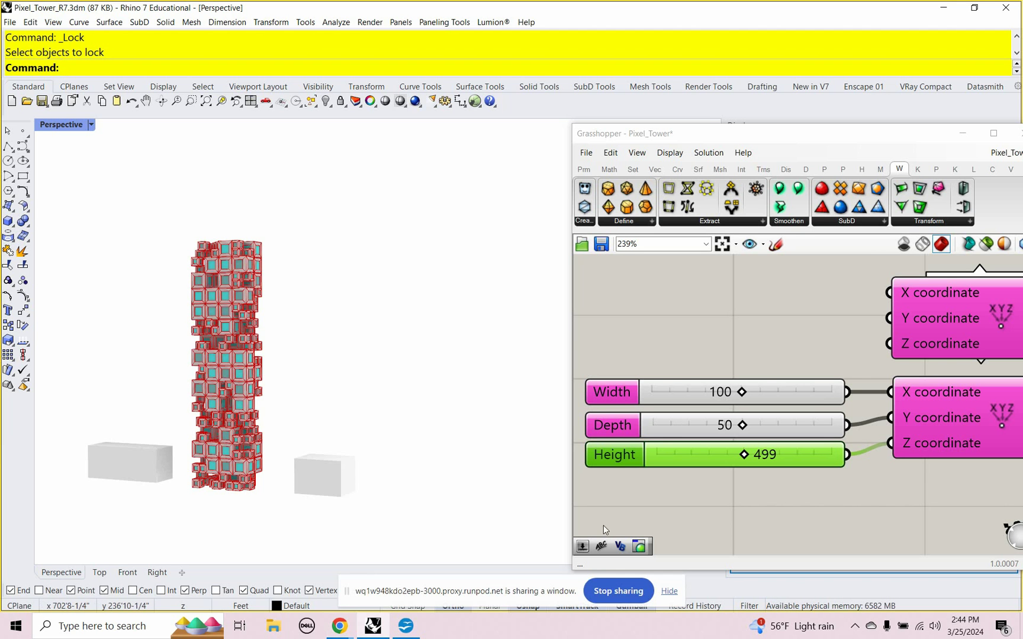
pyautogui.click(669, 596)
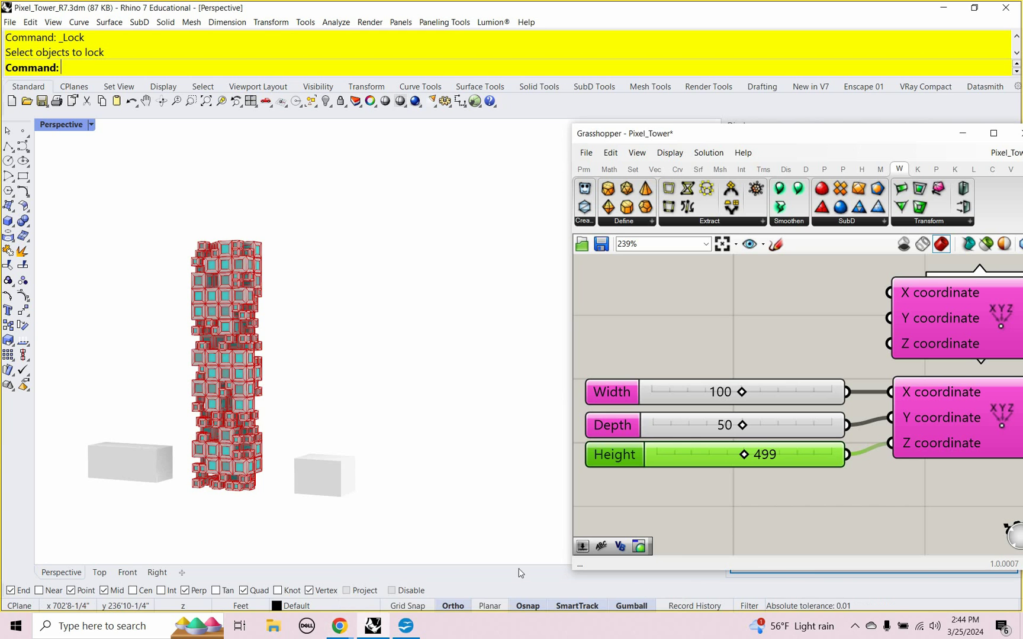
# Return to the ComfyUI workflow and set the Screen Share capture area around the tower and the two boxes in Rhino's Perspective viewport
pyautogui.moveTo(332, 631)
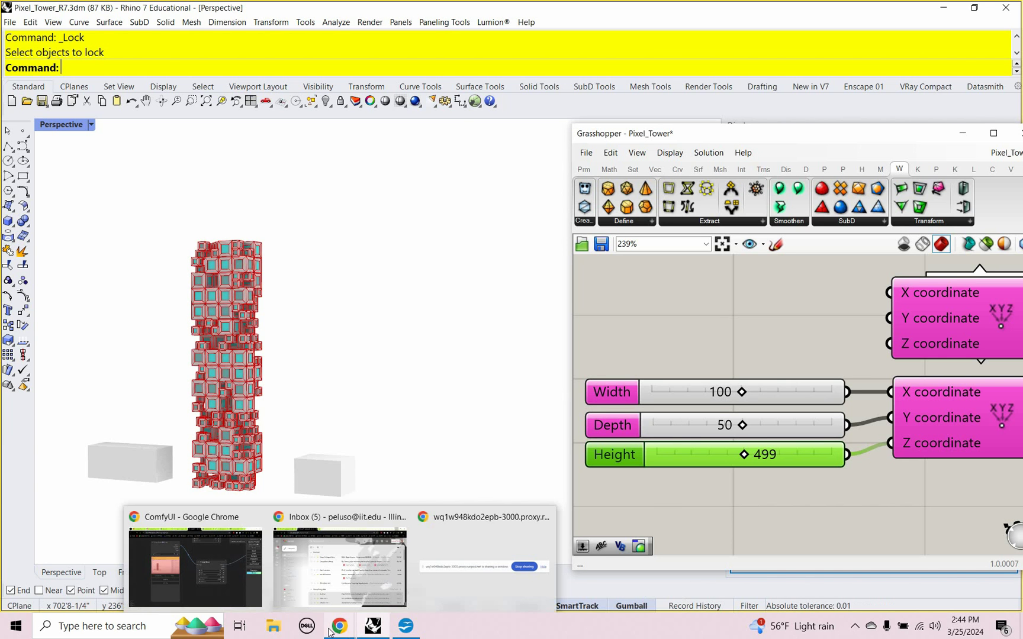
pyautogui.click(163, 527)
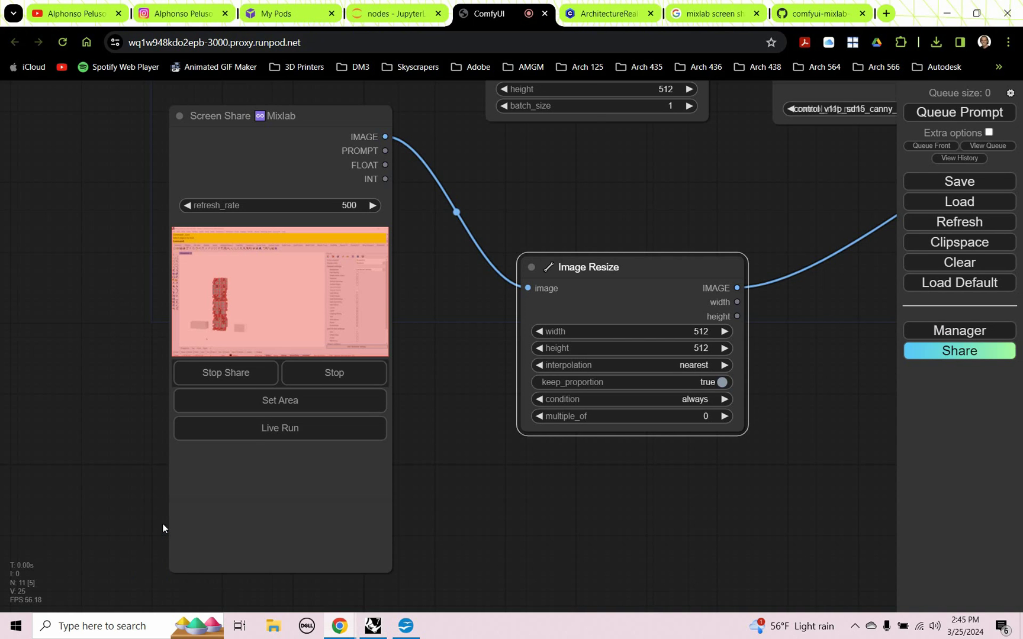
pyautogui.click(246, 411)
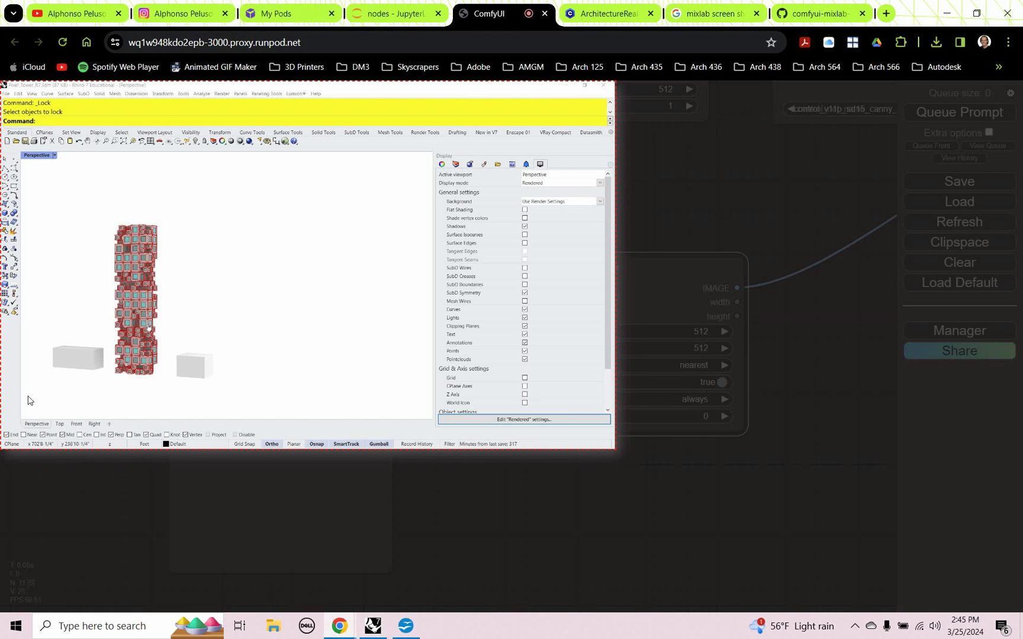
pyautogui.moveTo(28, 397); pyautogui.dragTo(249, 208)
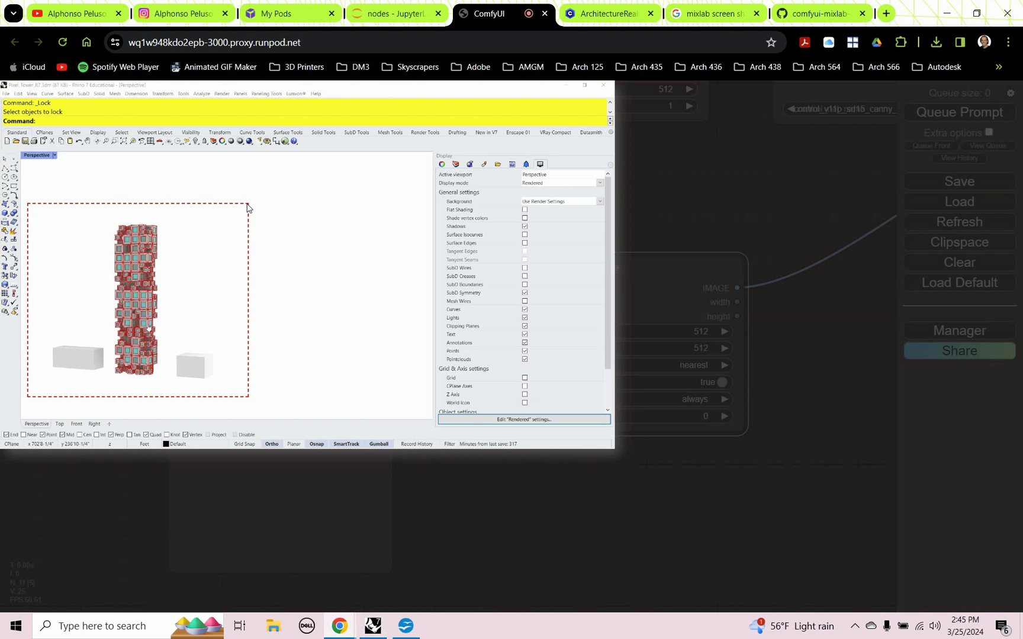
pyautogui.moveTo(247, 207); pyautogui.dragTo(247, 205)
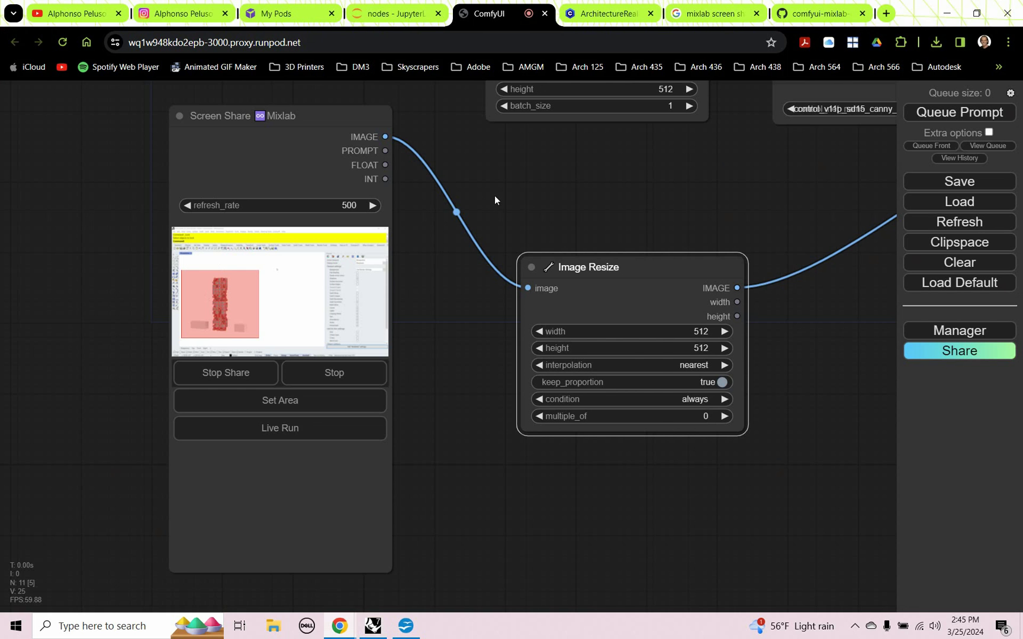
pyautogui.moveTo(495, 194); pyautogui.dragTo(395, 205)
pyautogui.scroll(-5, 380, 250)
pyautogui.scroll(1, 524, 248)
pyautogui.moveTo(525, 249); pyautogui.dragTo(400, 387)
pyautogui.scroll(1, 702, 422)
pyautogui.moveTo(703, 418); pyautogui.dragTo(701, 419)
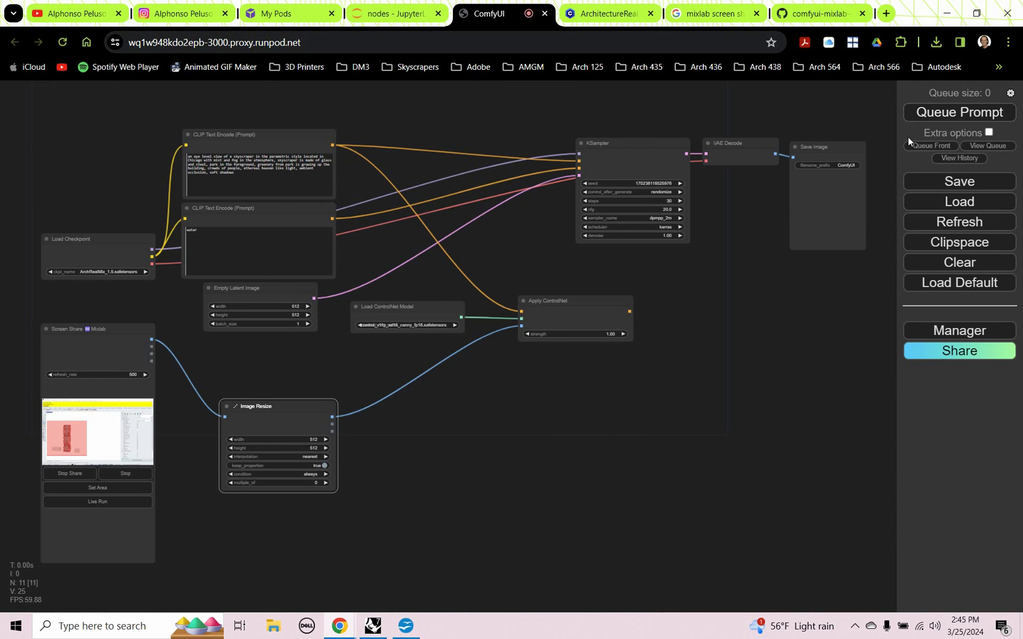
# Queue the workflow to generate a skyscraper image and examine the result in the Save Image node
pyautogui.hotkey('ctrl', 'Return')
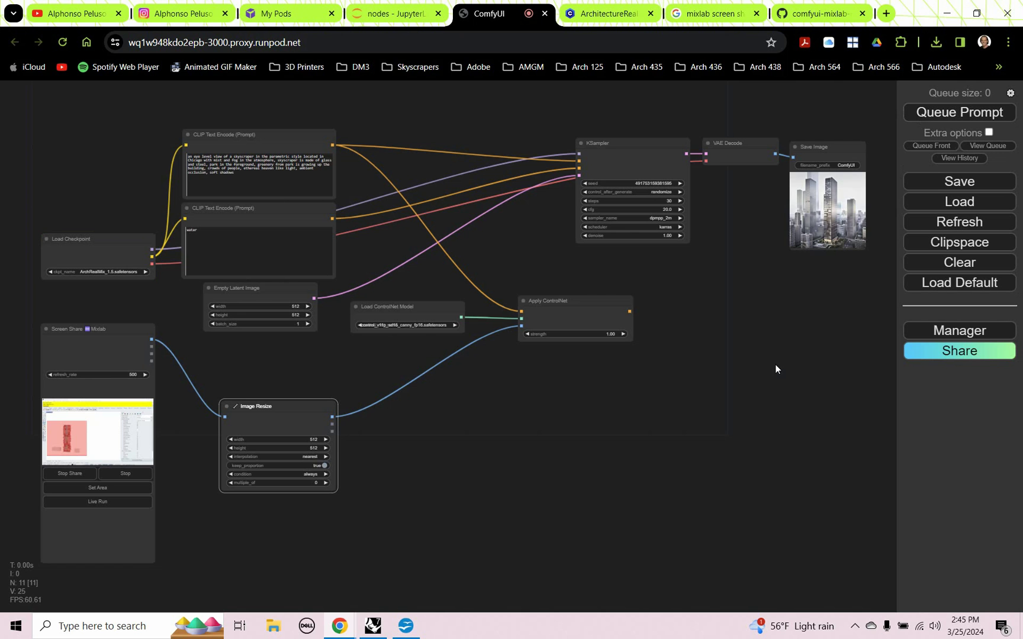
pyautogui.scroll(10, 861, 197)
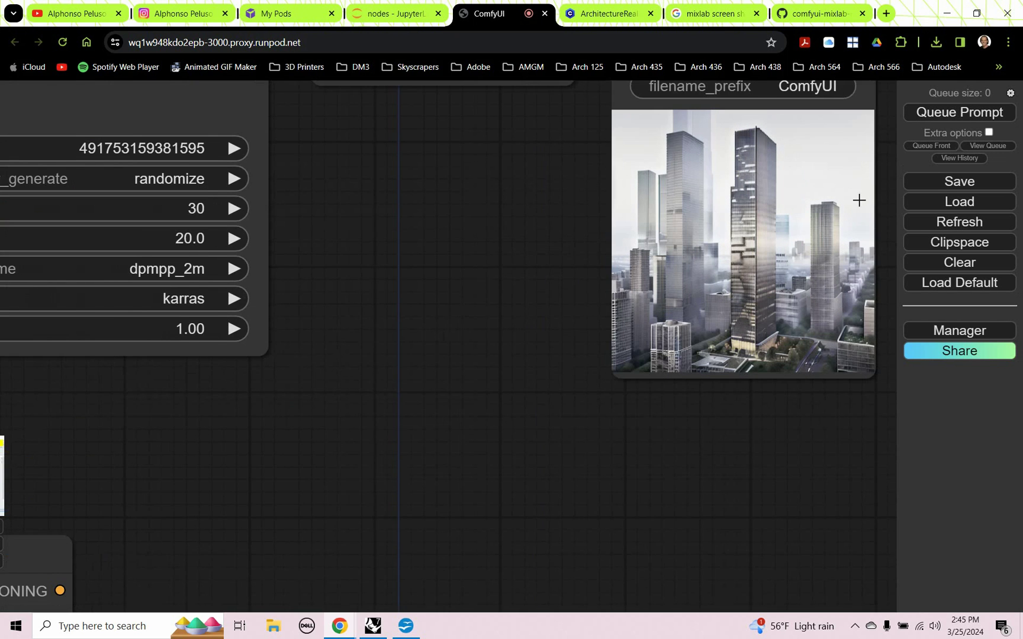
pyautogui.scroll(-2, 681, 221)
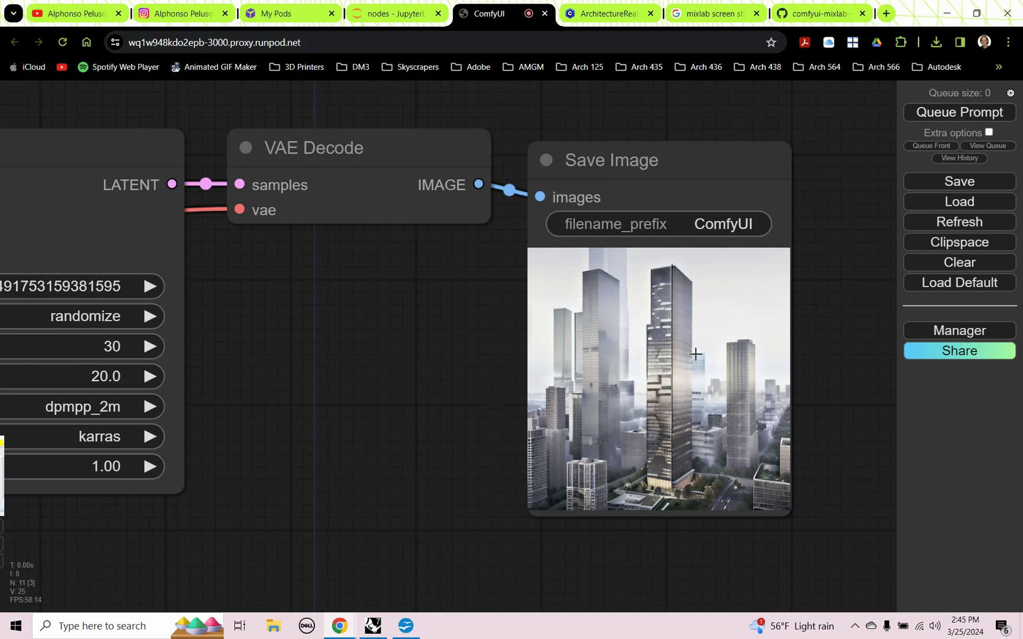
pyautogui.scroll(-10, 710, 320)
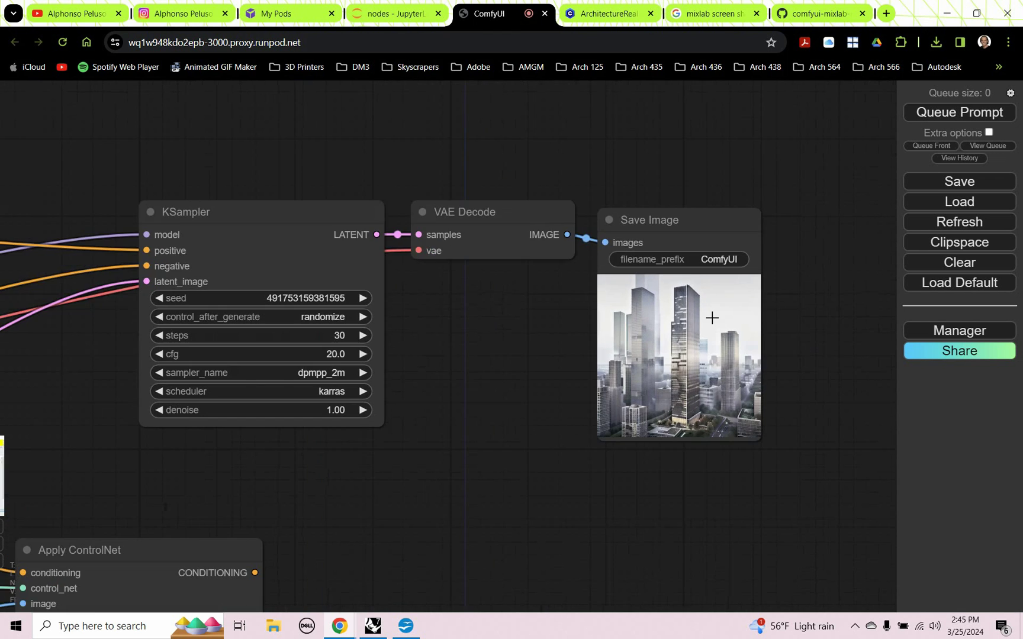
pyautogui.moveTo(570, 482); pyautogui.dragTo(667, 359)
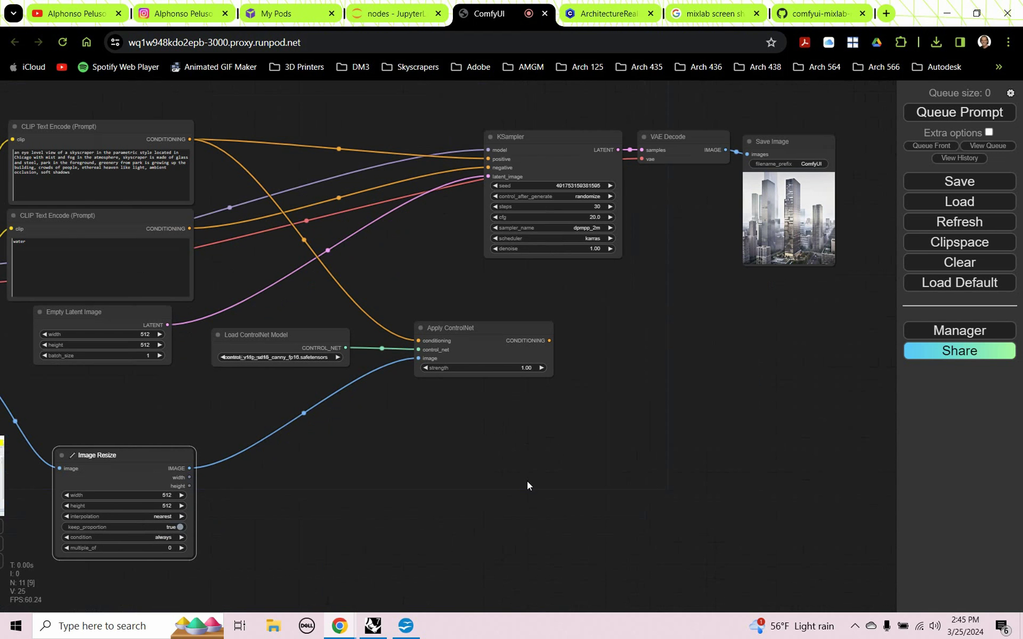
pyautogui.scroll(10, 807, 220)
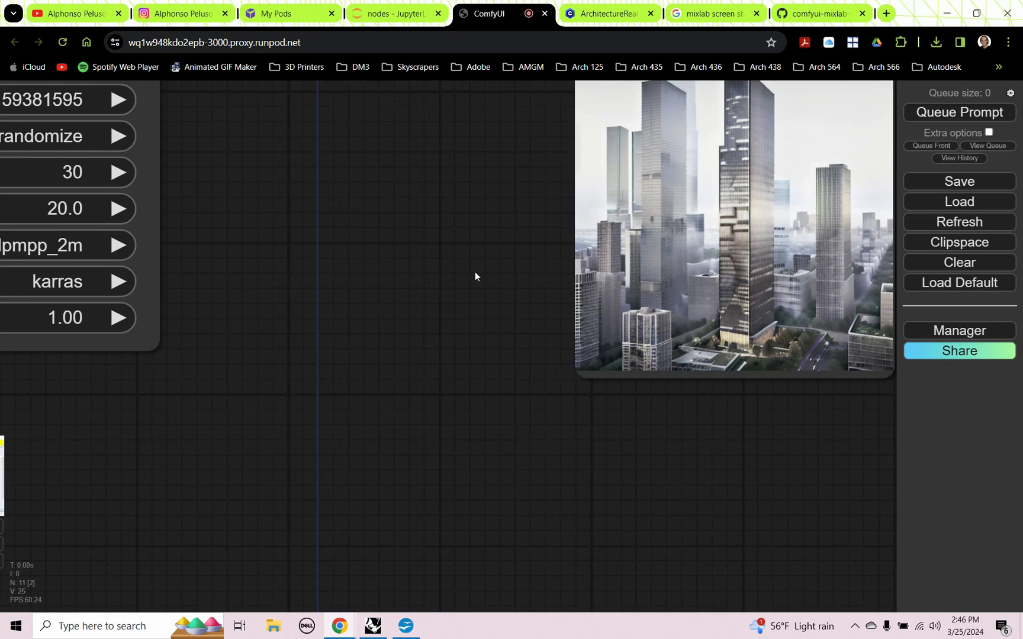
pyautogui.moveTo(474, 271); pyautogui.dragTo(401, 418)
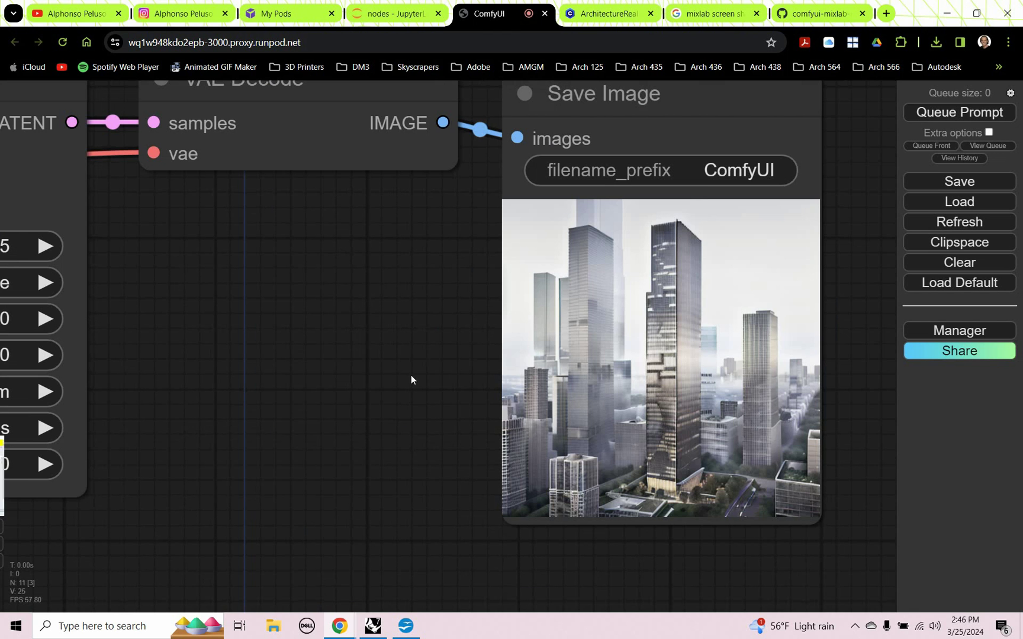
pyautogui.scroll(-10, 412, 379)
pyautogui.moveTo(400, 385); pyautogui.dragTo(640, 249)
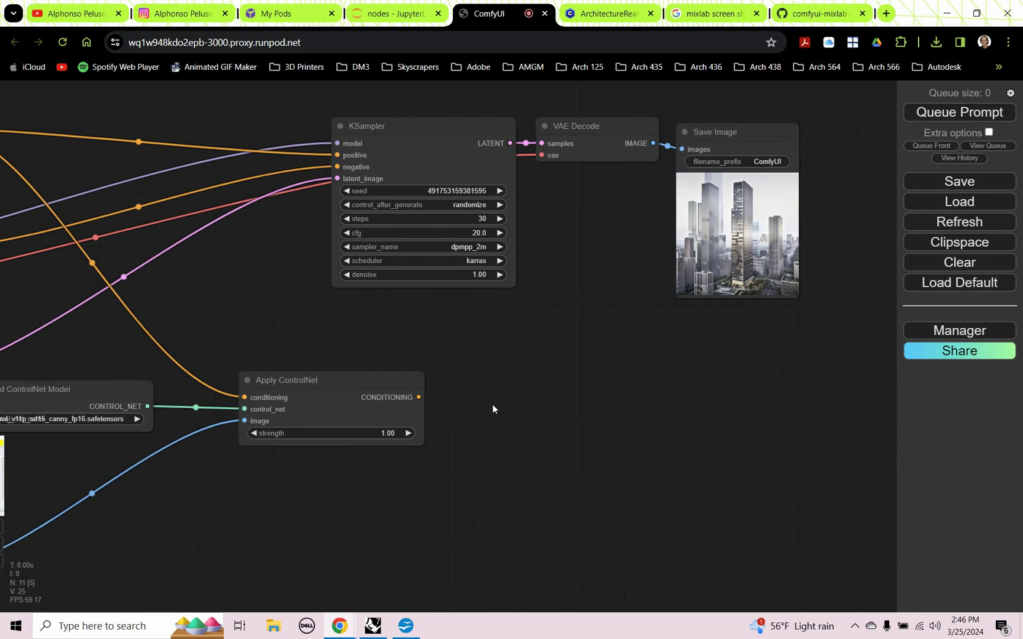
# Add a Preview Image node beside the Apply ControlNet node
pyautogui.moveTo(493, 408); pyautogui.dragTo(580, 358)
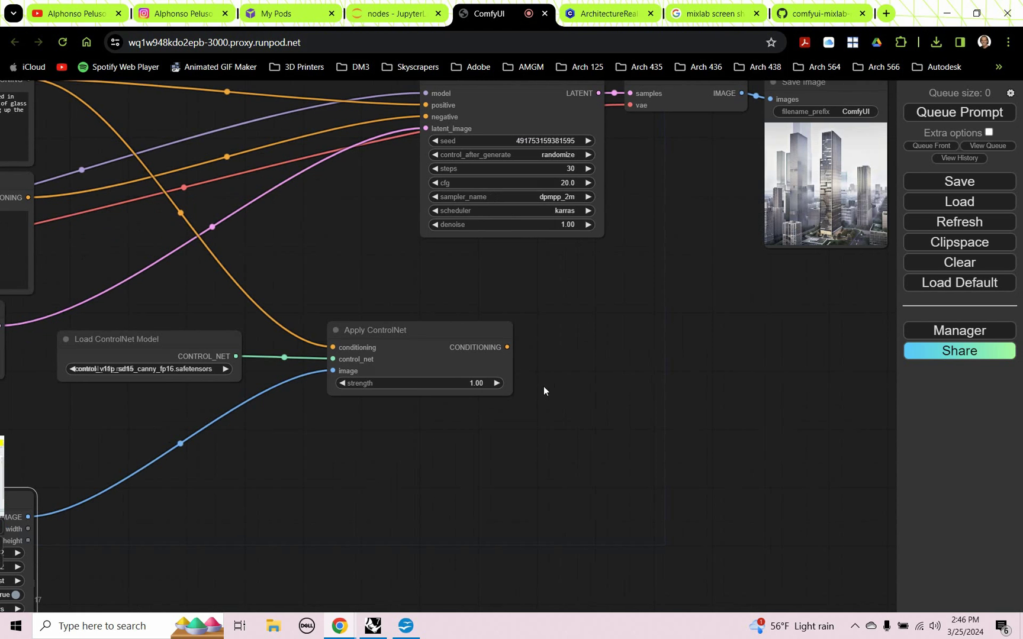
pyautogui.doubleClick(571, 368)
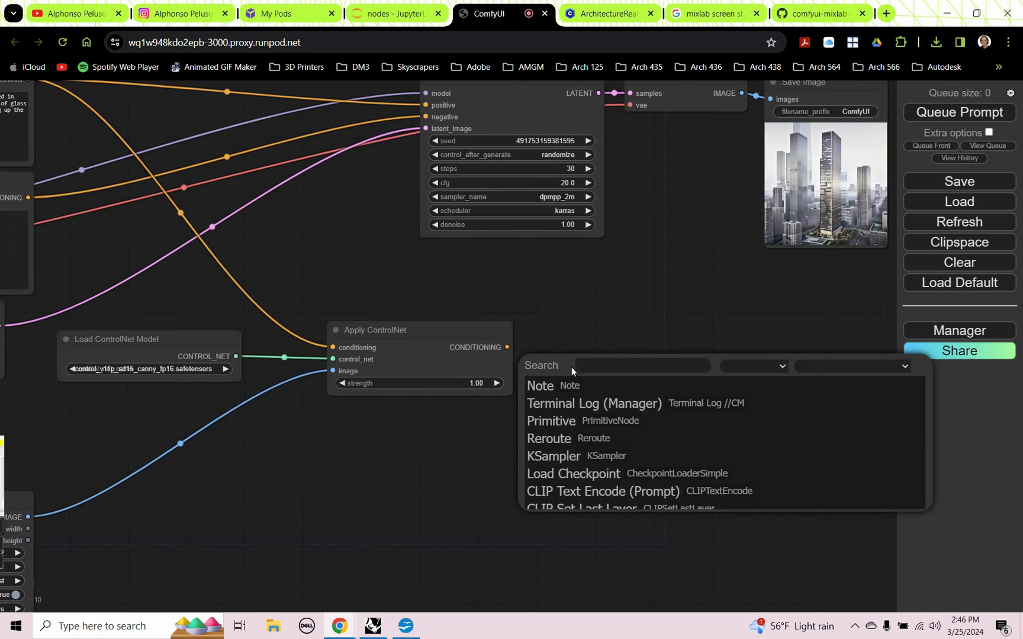
pyautogui.write('image')
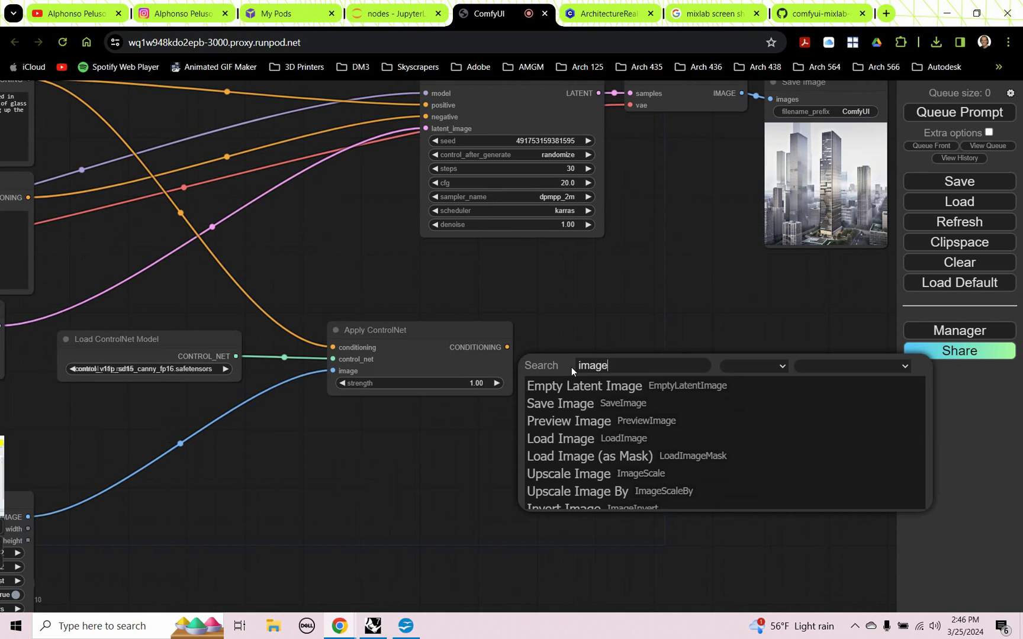
pyautogui.press('BackSpace')
pyautogui.click(556, 421)
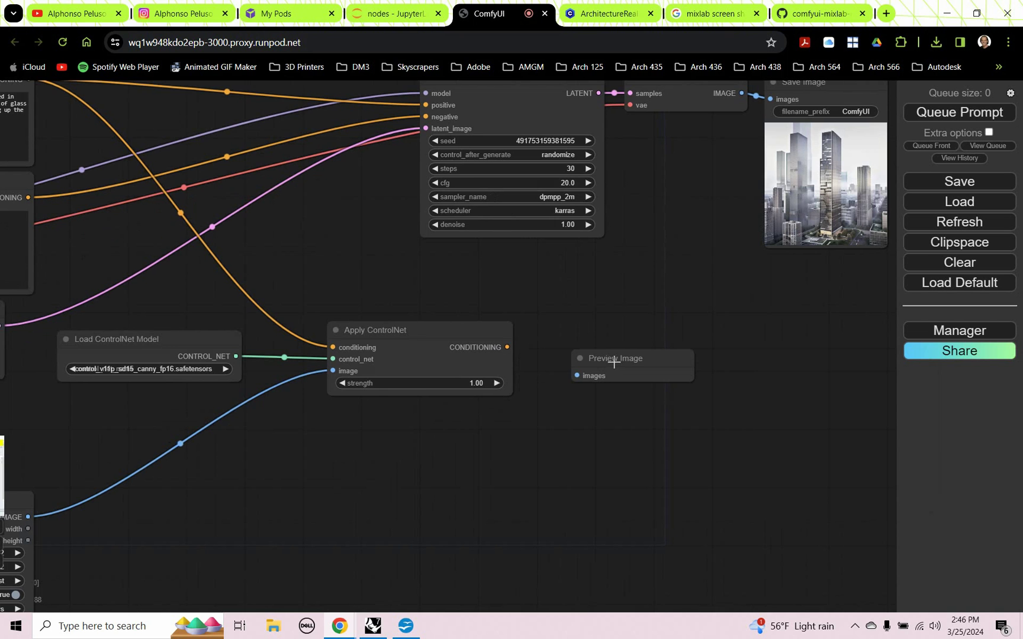
pyautogui.moveTo(597, 351); pyautogui.dragTo(602, 392)
# Add a Canny node below Apply ControlNet, fed by Image Resize's IMAGE output, and connect its IMAGE output to Preview Image
pyautogui.scroll(-3, 454, 397)
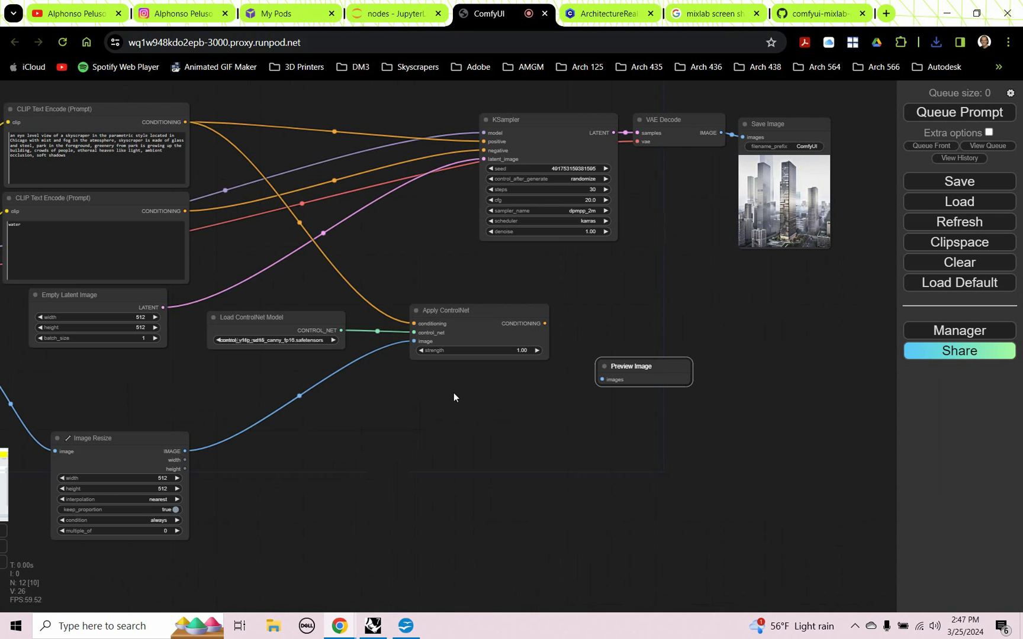
pyautogui.doubleClick(432, 423)
pyautogui.write('canny')
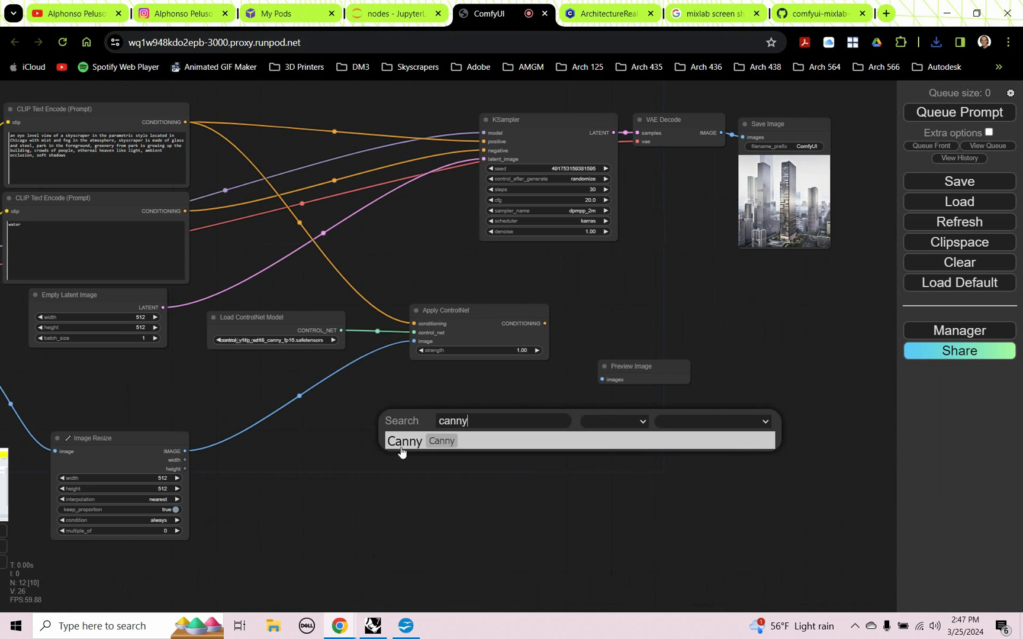
pyautogui.click(402, 444)
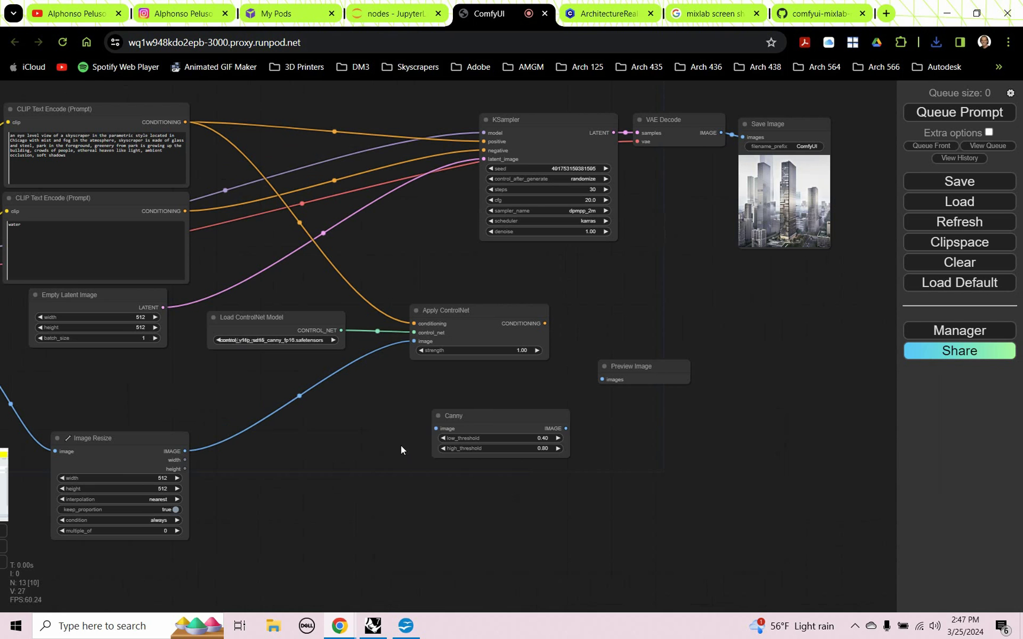
pyautogui.moveTo(475, 413); pyautogui.dragTo(453, 404)
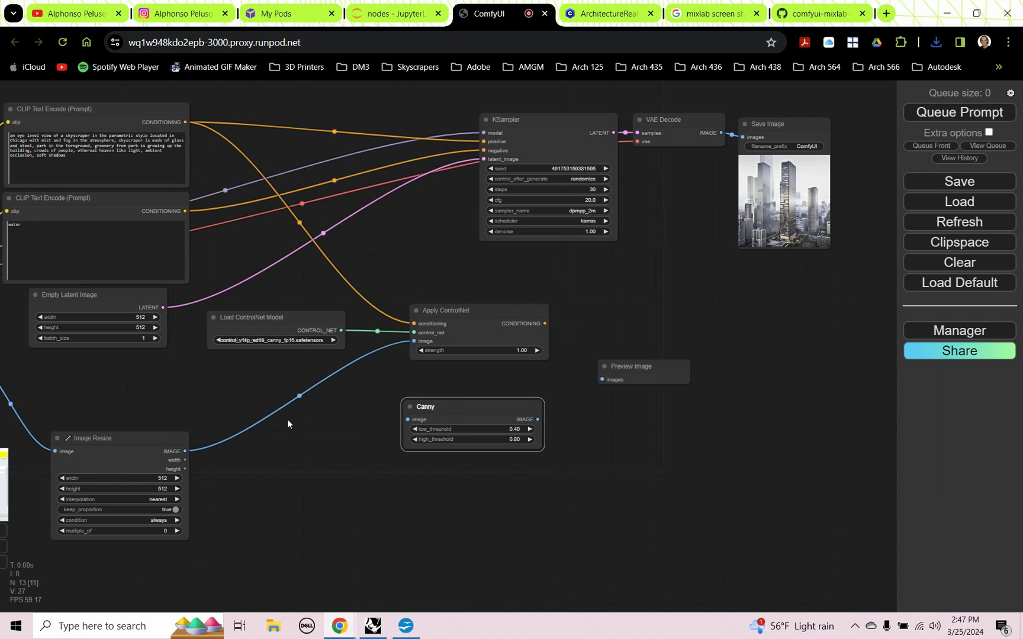
pyautogui.moveTo(182, 453); pyautogui.dragTo(408, 419)
pyautogui.moveTo(537, 419); pyautogui.dragTo(600, 382)
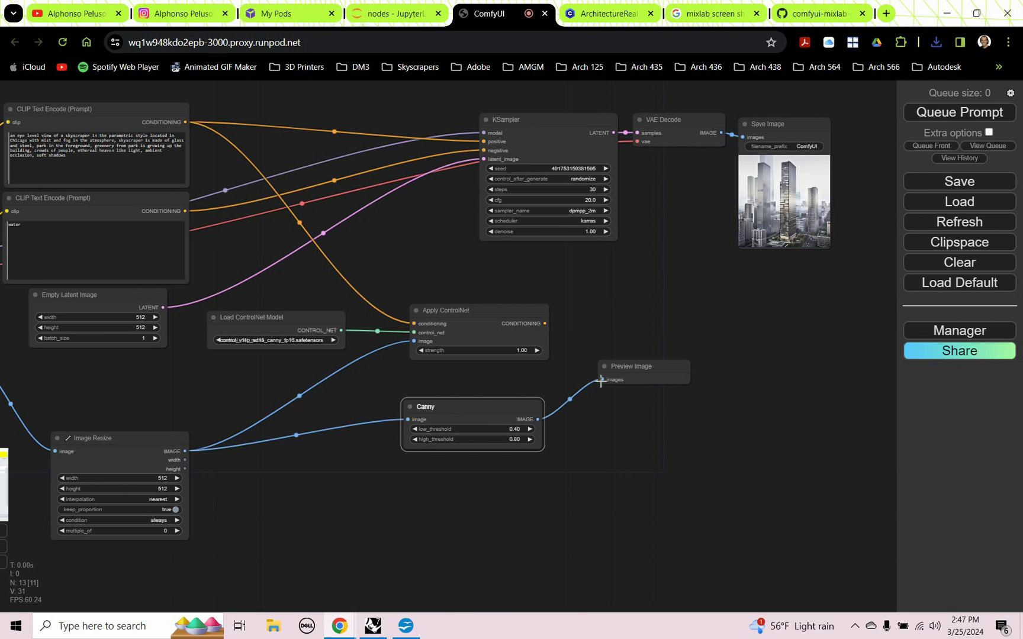
# Queue the workflow and inspect the tower's edge detection in the Preview Image node
pyautogui.click(959, 112)
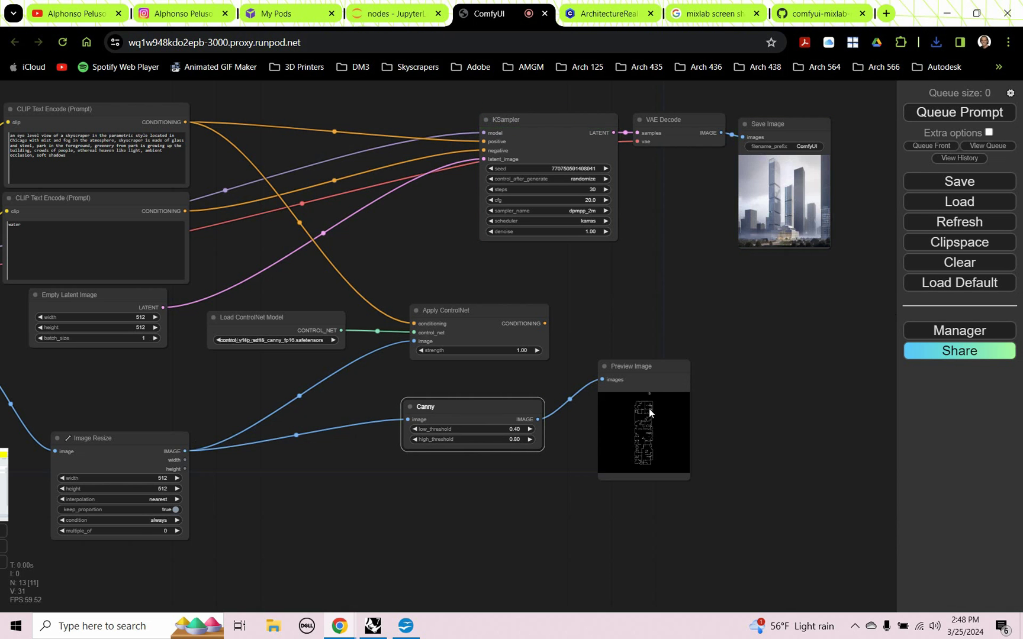
pyautogui.scroll(10, 640, 449)
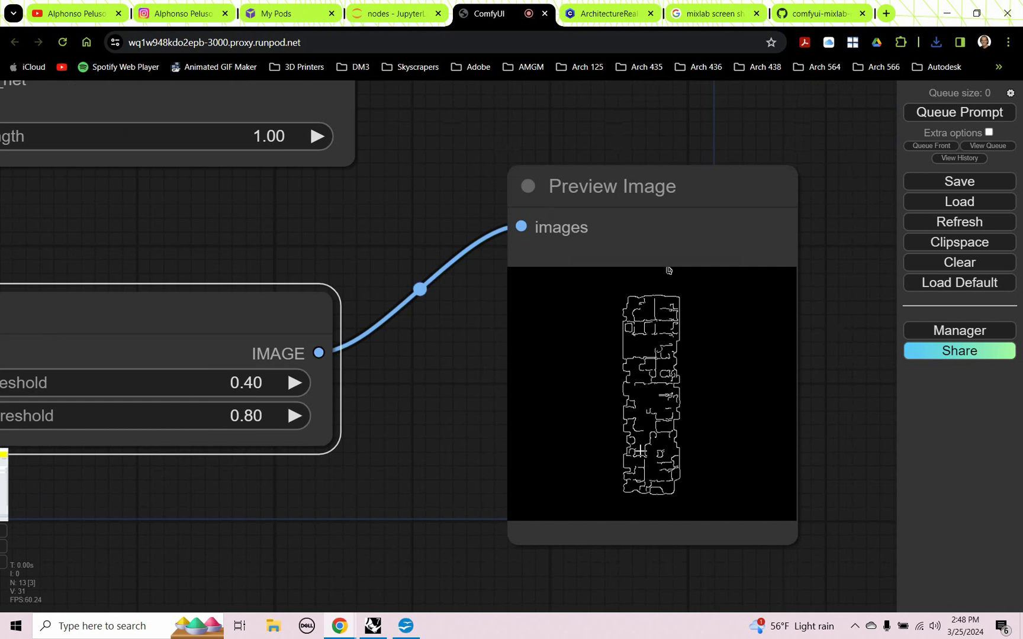
pyautogui.scroll(1, 640, 451)
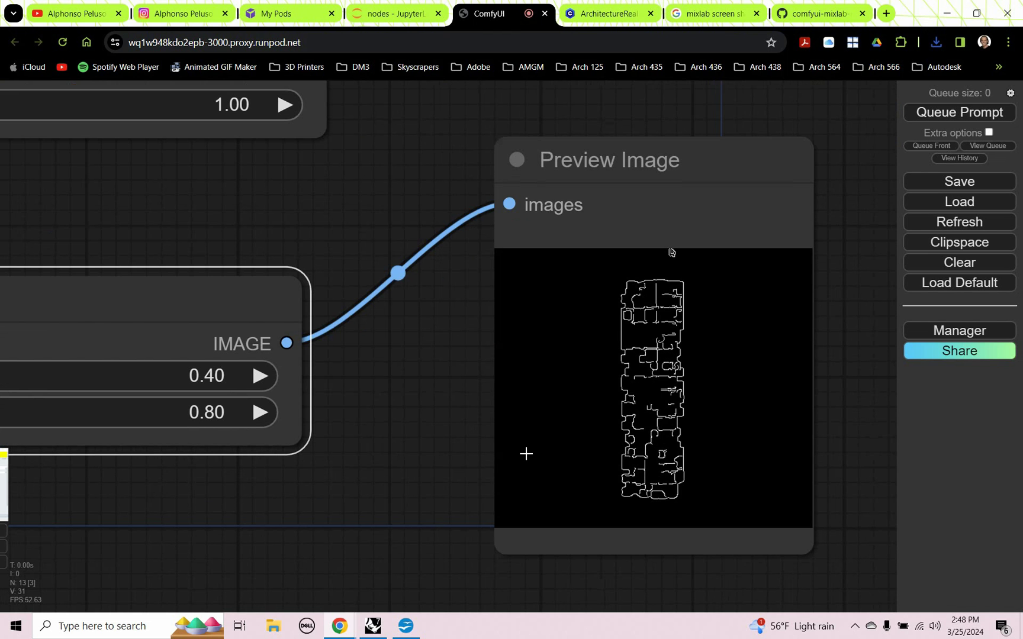
pyautogui.moveTo(402, 433); pyautogui.dragTo(506, 402)
pyautogui.scroll(-1, 506, 402)
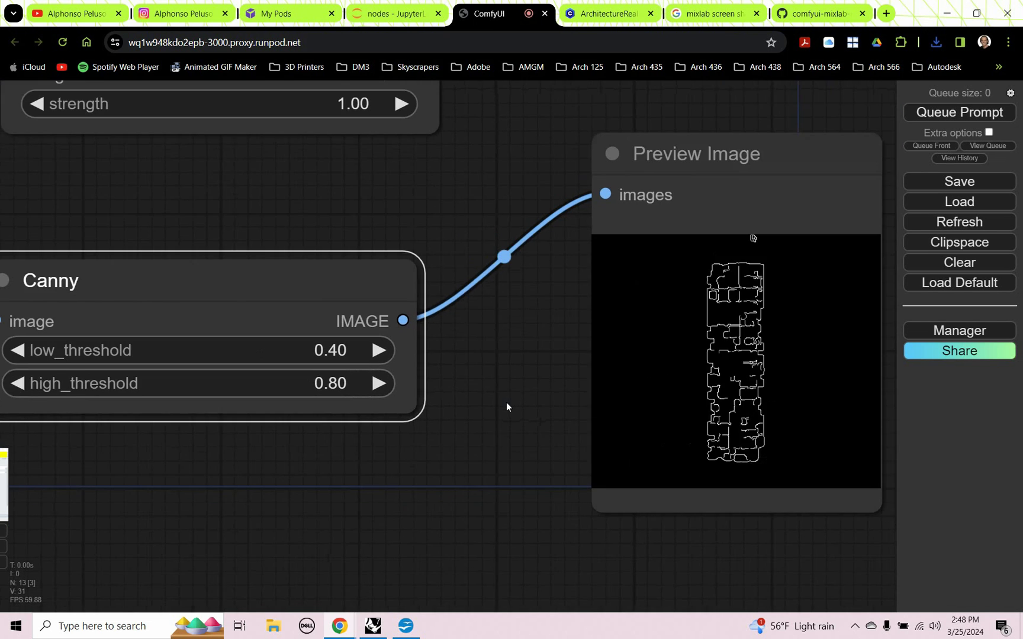
# Set the Canny node's low_threshold to 0.01 and high_threshold to 0.05
pyautogui.scroll(-1, 506, 406)
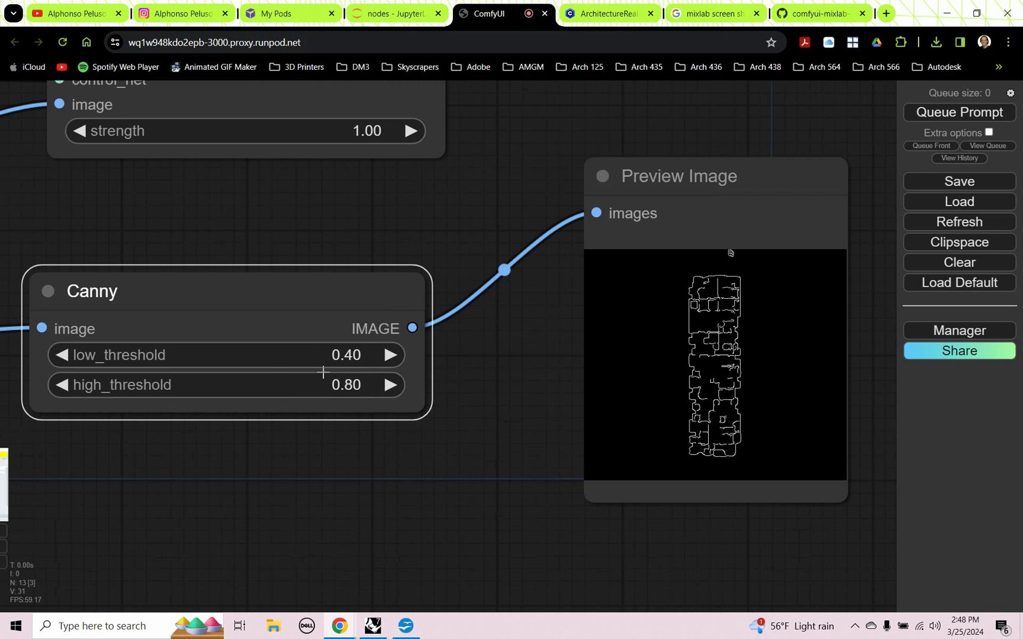
pyautogui.click(358, 355)
pyautogui.write('.')
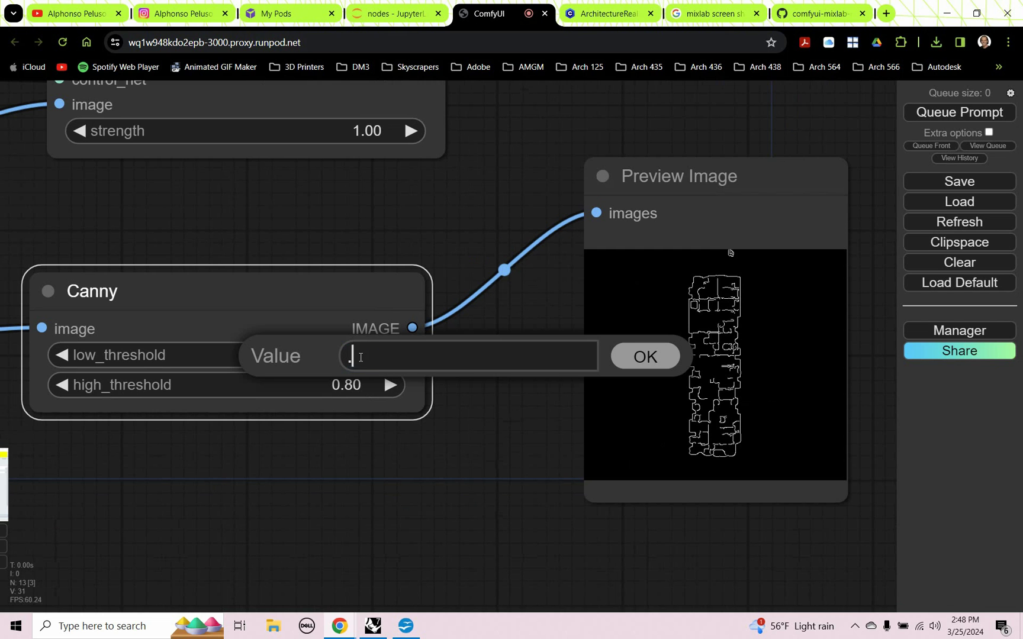
pyautogui.write('005')
pyautogui.click(614, 354)
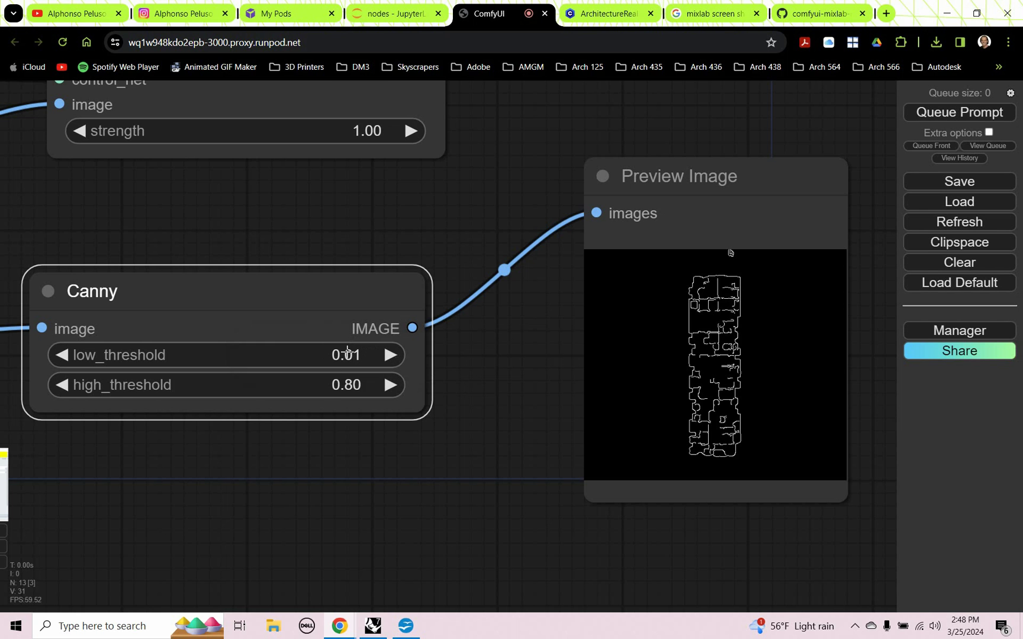
pyautogui.click(356, 387)
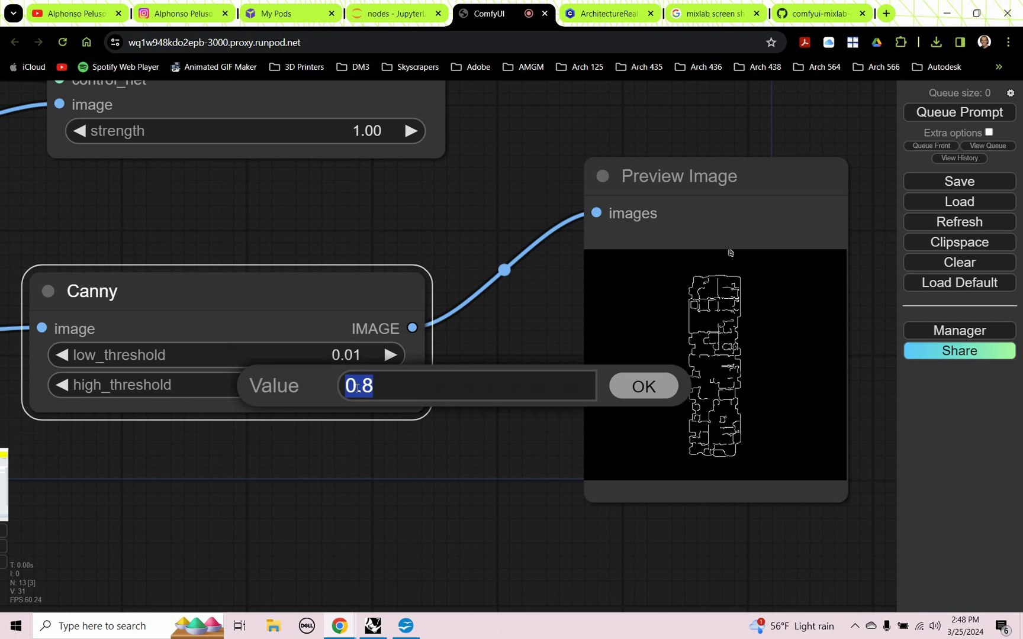
pyautogui.write('.05')
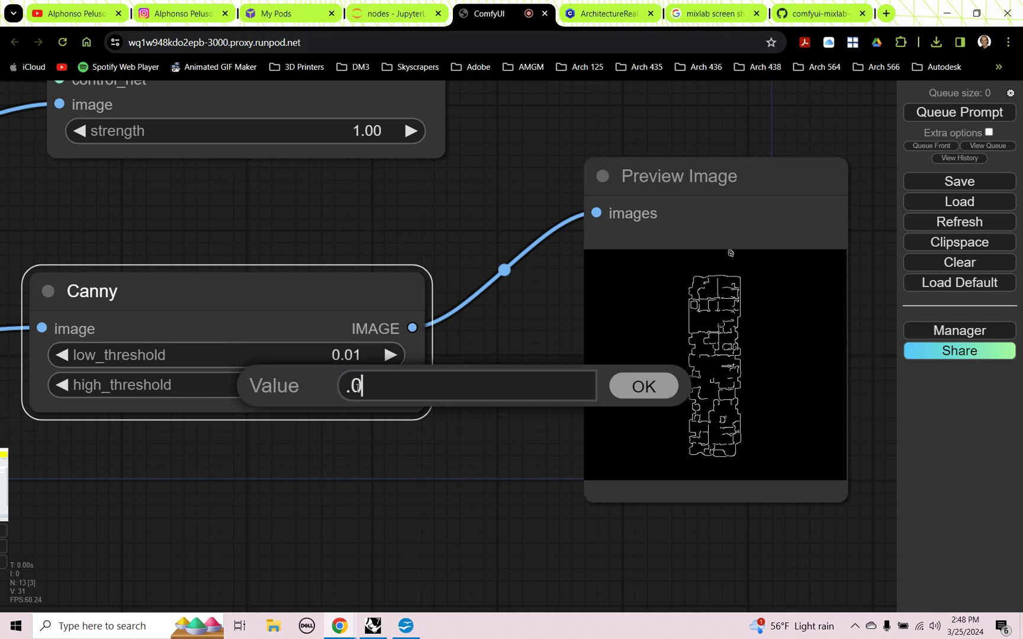
pyautogui.click(612, 388)
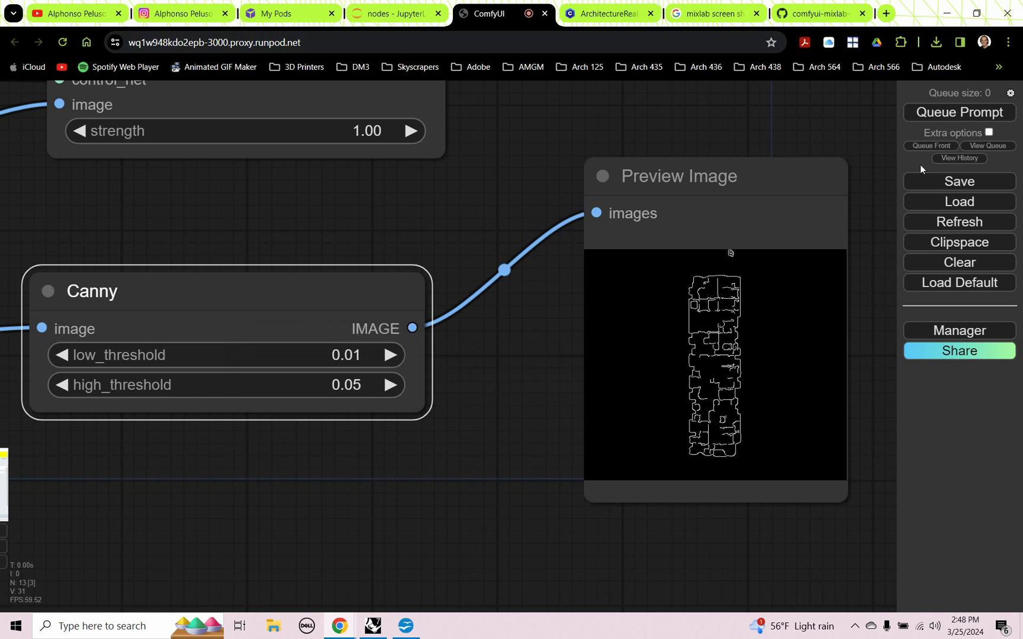
# Run the workflow with the new thresholds and examine the Canny preview and the generated skyscraper image
pyautogui.click(938, 115)
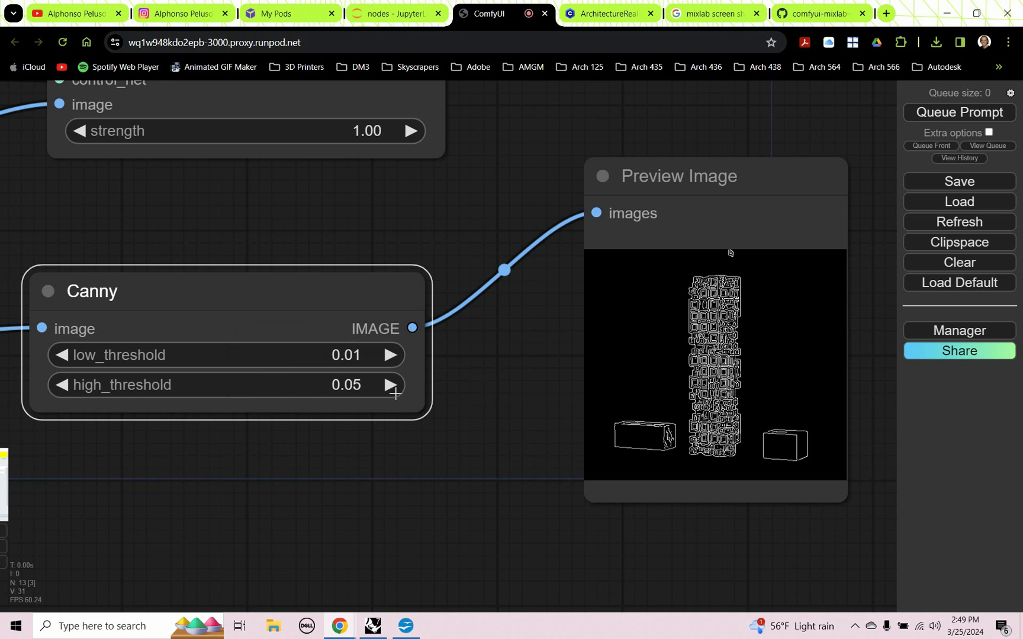
pyautogui.scroll(-10, 329, 429)
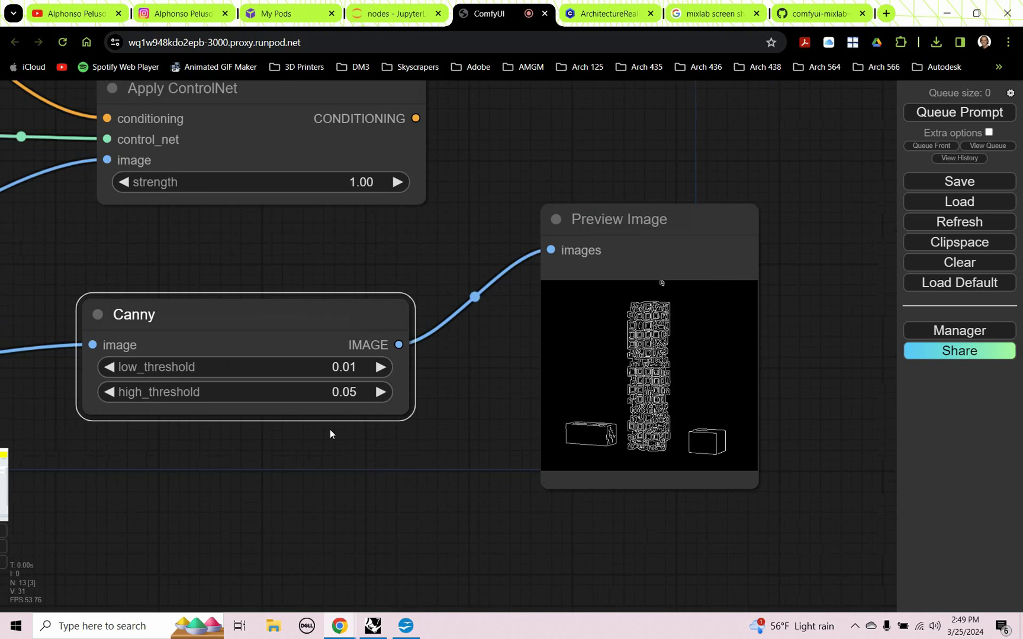
pyautogui.moveTo(402, 300); pyautogui.dragTo(622, 298)
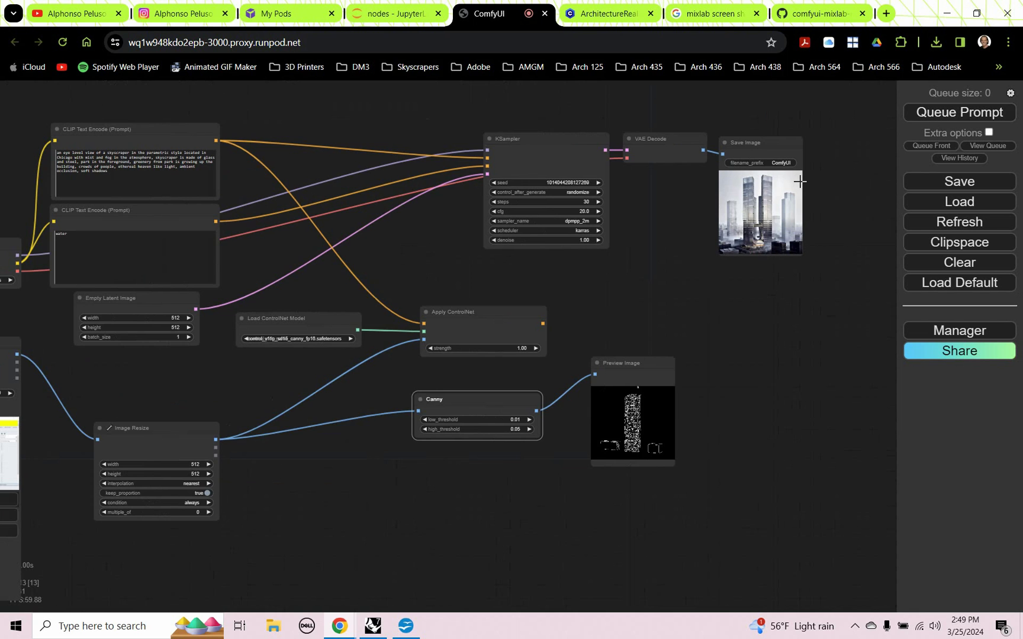
pyautogui.scroll(14, 776, 190)
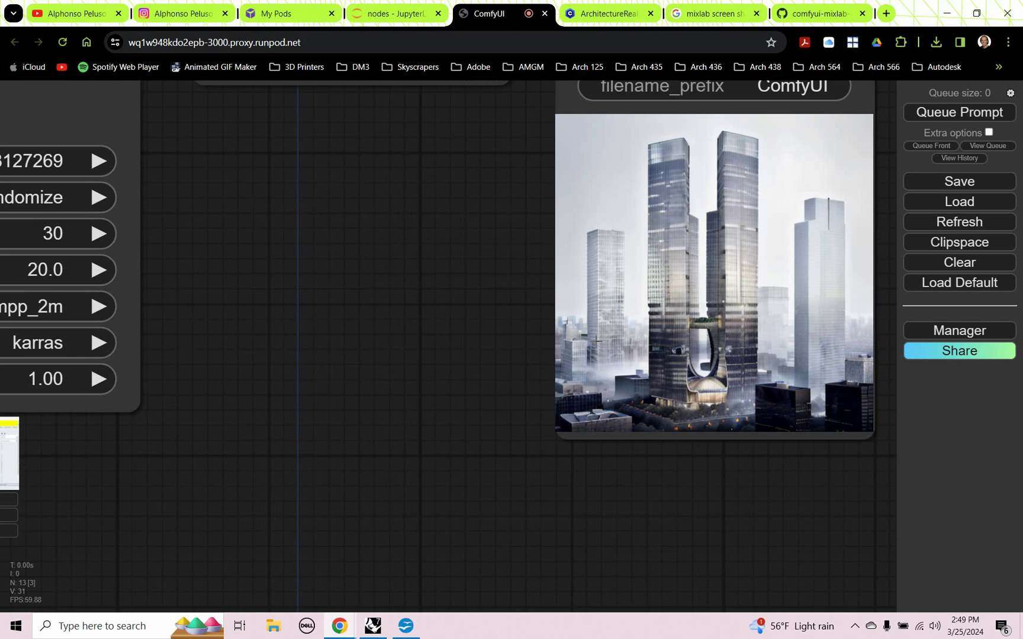
pyautogui.scroll(-14, 595, 341)
# Connect Apply ControlNet's CONDITIONING output to KSampler's positive input and queue a new image
pyautogui.moveTo(525, 392); pyautogui.dragTo(679, 288)
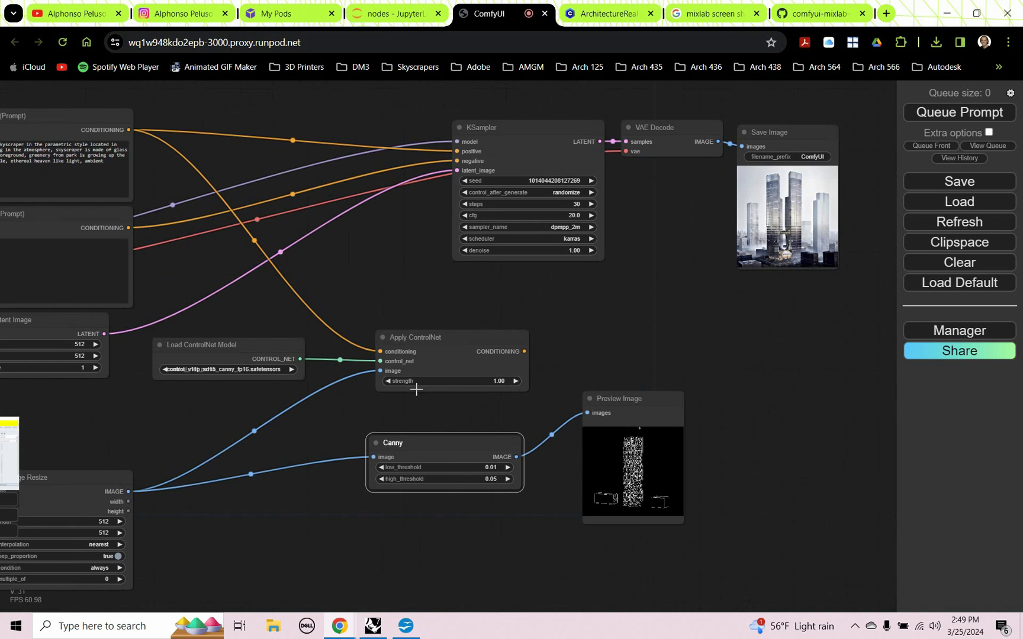
pyautogui.moveTo(524, 351); pyautogui.dragTo(457, 151)
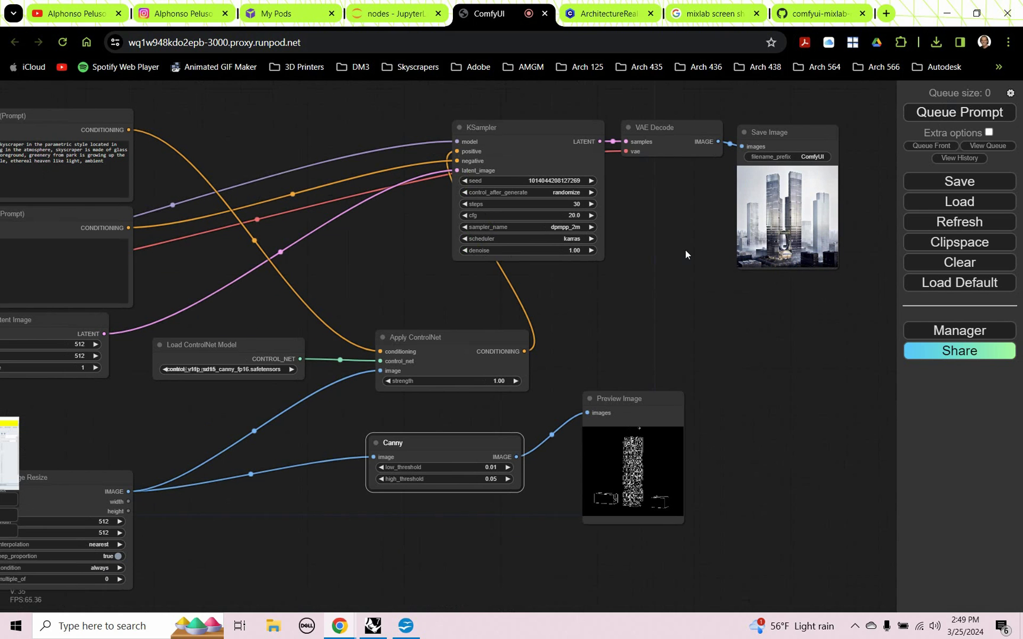
pyautogui.hotkey('ctrl', 'Return')
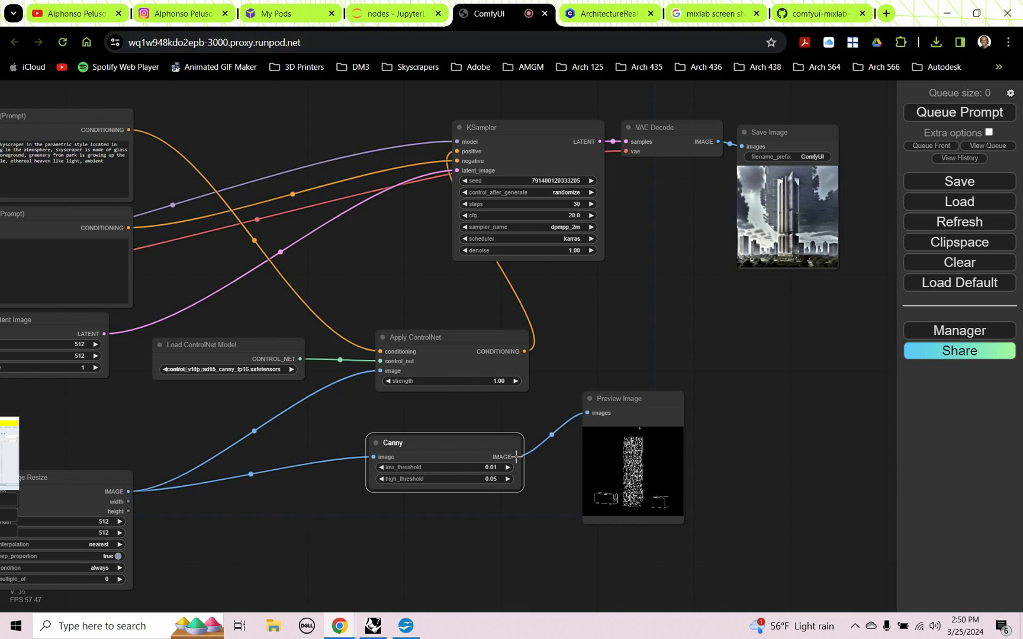
# Connect Canny's IMAGE output to the image input of Apply ControlNet, replacing the link from Image Resize
pyautogui.moveTo(516, 457); pyautogui.dragTo(382, 370)
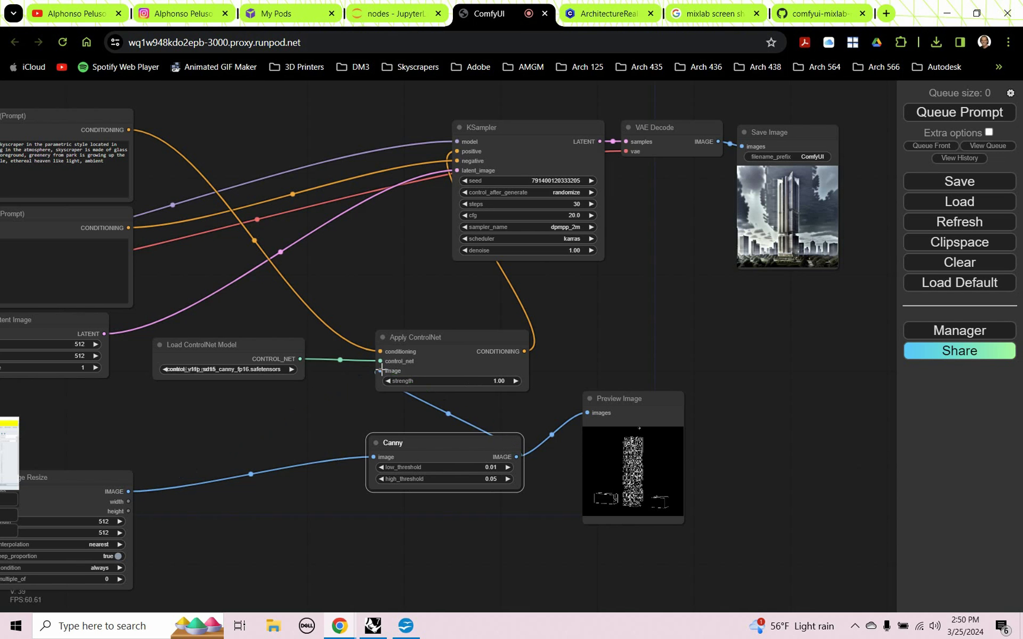
# Spread out the nodes: shift Apply ControlNet and the KSampler, VAE Decode and Save Image group rightward, and lower Preview Image clear of Apply ControlNet
pyautogui.moveTo(486, 340); pyautogui.dragTo(673, 325)
pyautogui.moveTo(874, 123); pyautogui.dragTo(590, 157)
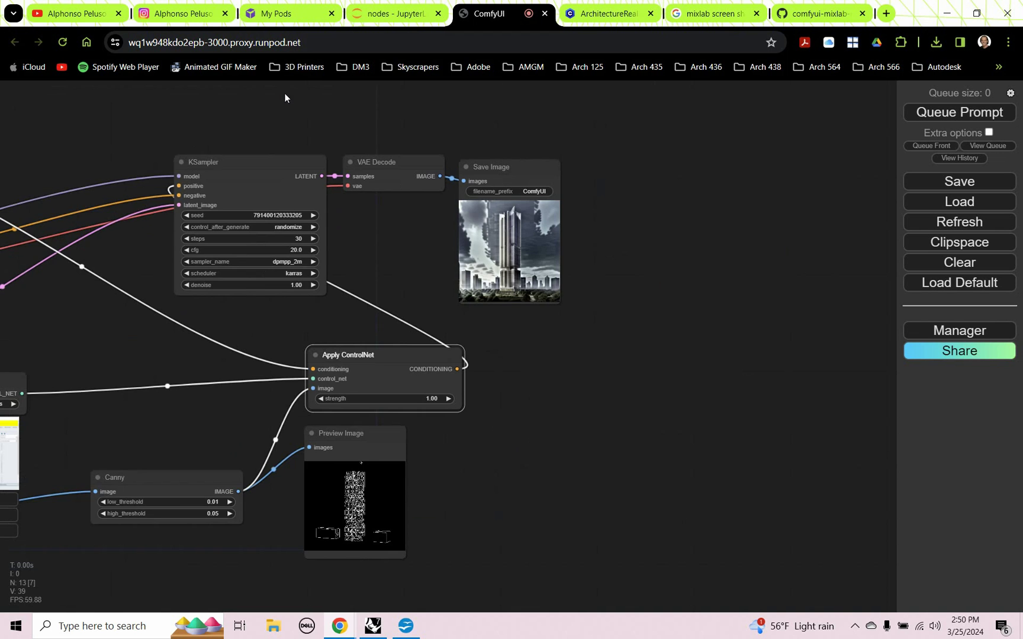
pyautogui.moveTo(284, 97); pyautogui.dragTo(641, 280)
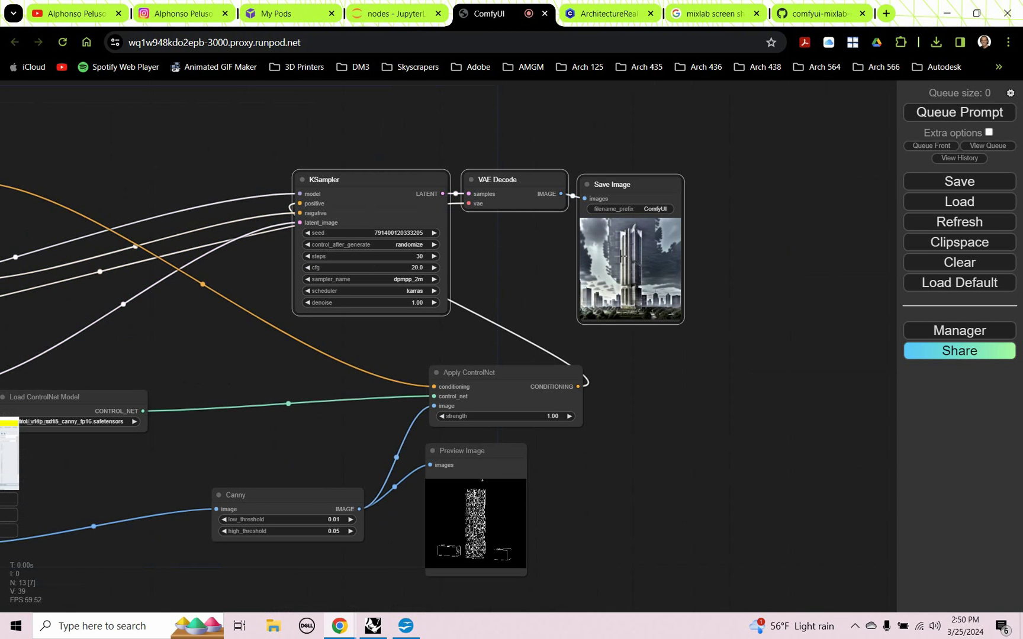
pyautogui.moveTo(421, 183); pyautogui.dragTo(751, 235)
pyautogui.moveTo(621, 539); pyautogui.dragTo(669, 442)
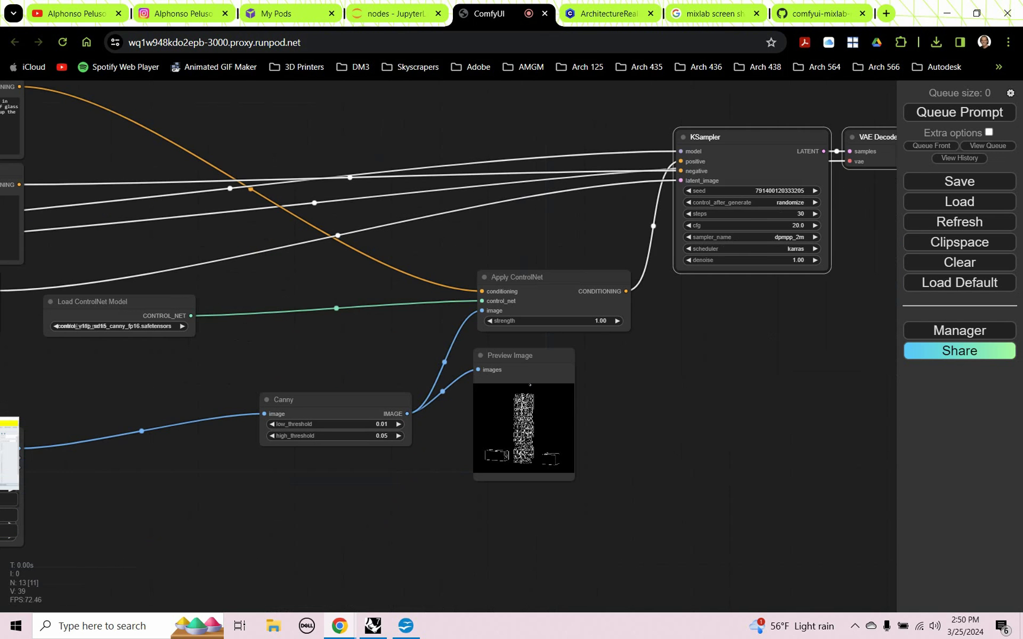
pyautogui.moveTo(516, 362); pyautogui.dragTo(518, 400)
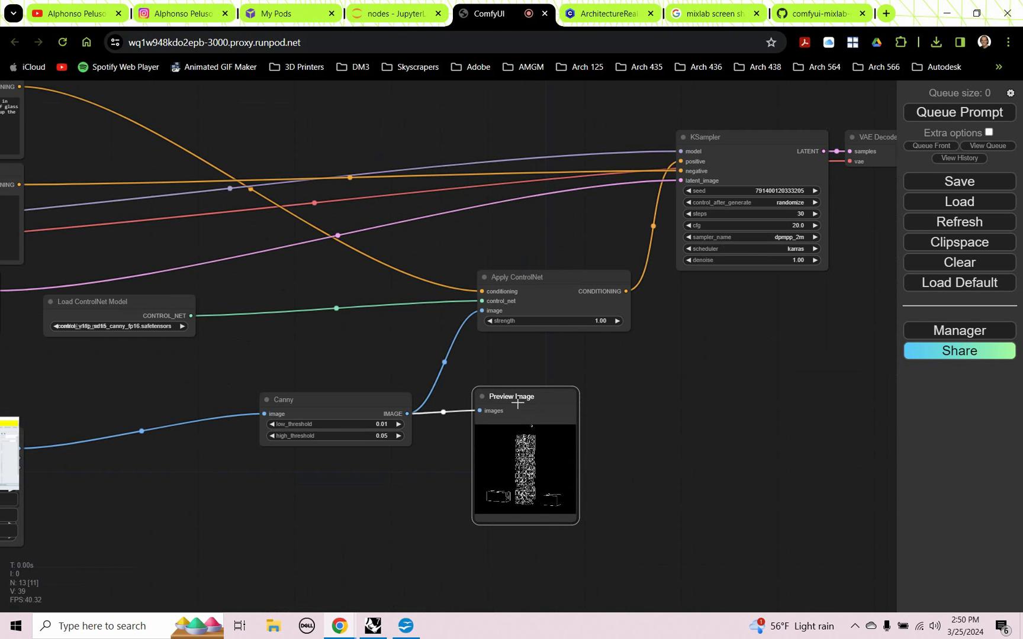
# Run the workflow with the Canny edges feeding ControlNet and examine the generated skyscraper image up close
pyautogui.scroll(-5, 511, 356)
pyautogui.scroll(4, 471, 436)
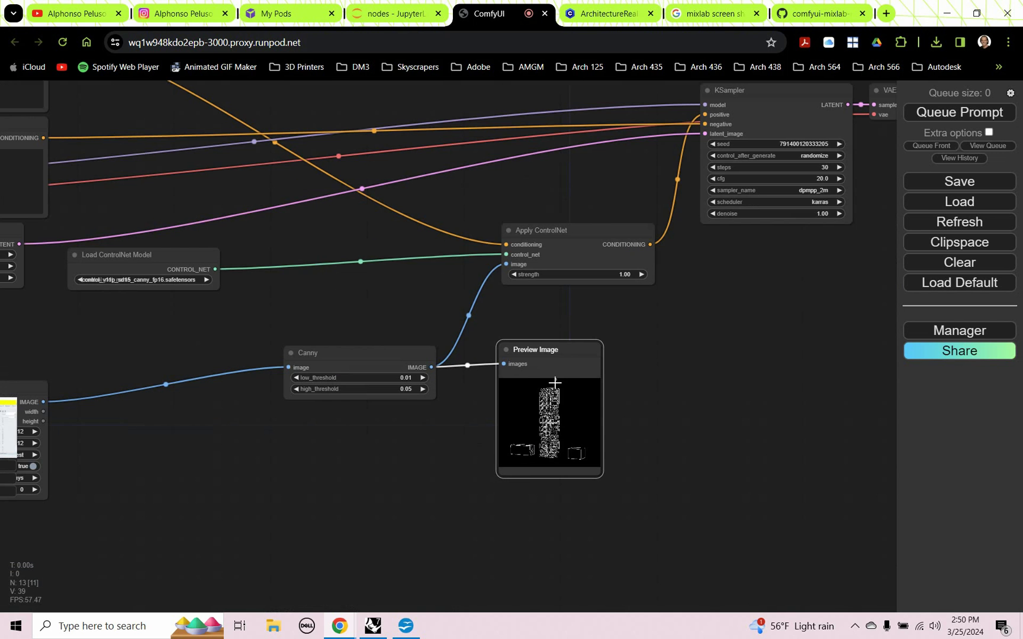
pyautogui.moveTo(664, 347); pyautogui.dragTo(441, 403)
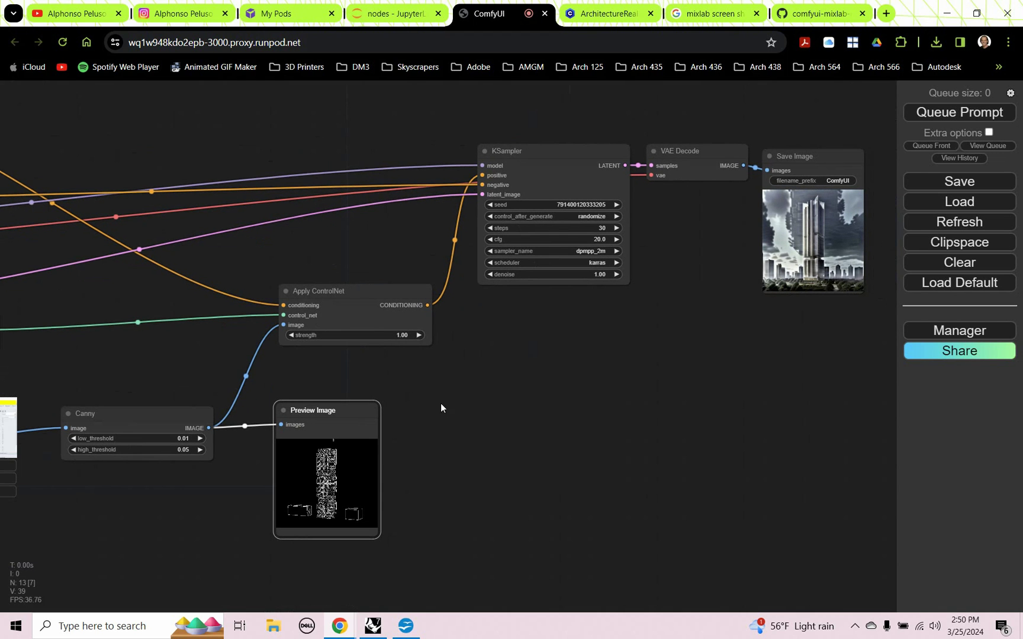
pyautogui.click(926, 115)
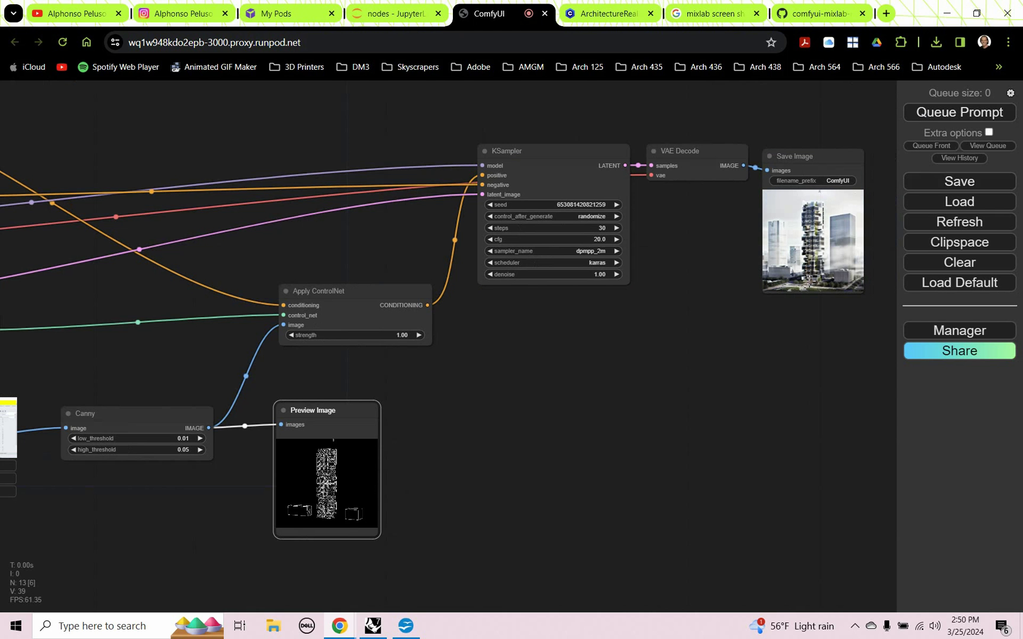
pyautogui.scroll(10, 827, 257)
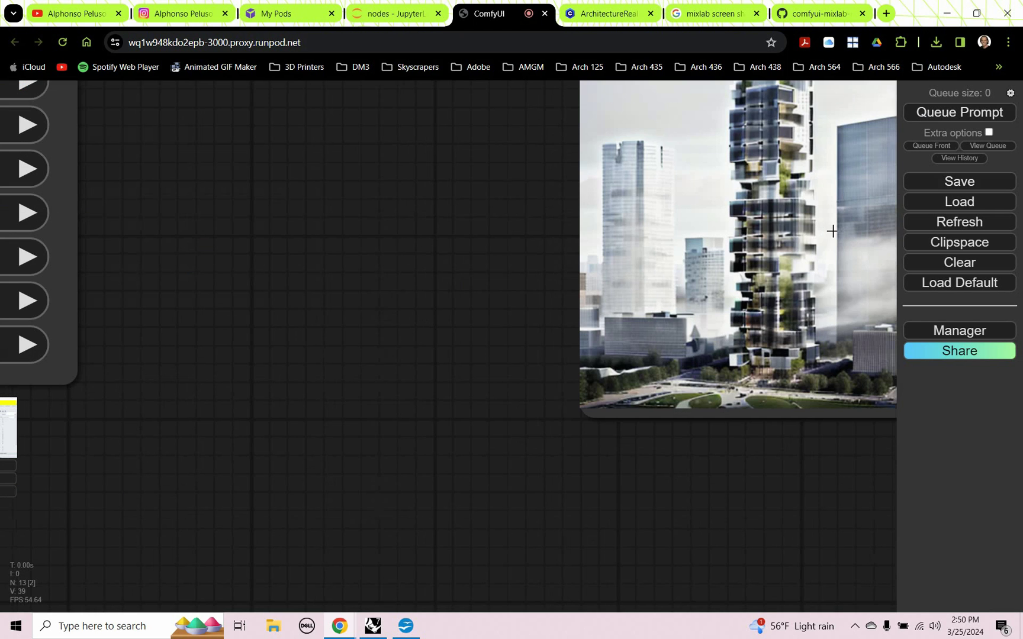
pyautogui.scroll(-2, 827, 257)
pyautogui.scroll(-8, 793, 228)
pyautogui.scroll(1, 793, 227)
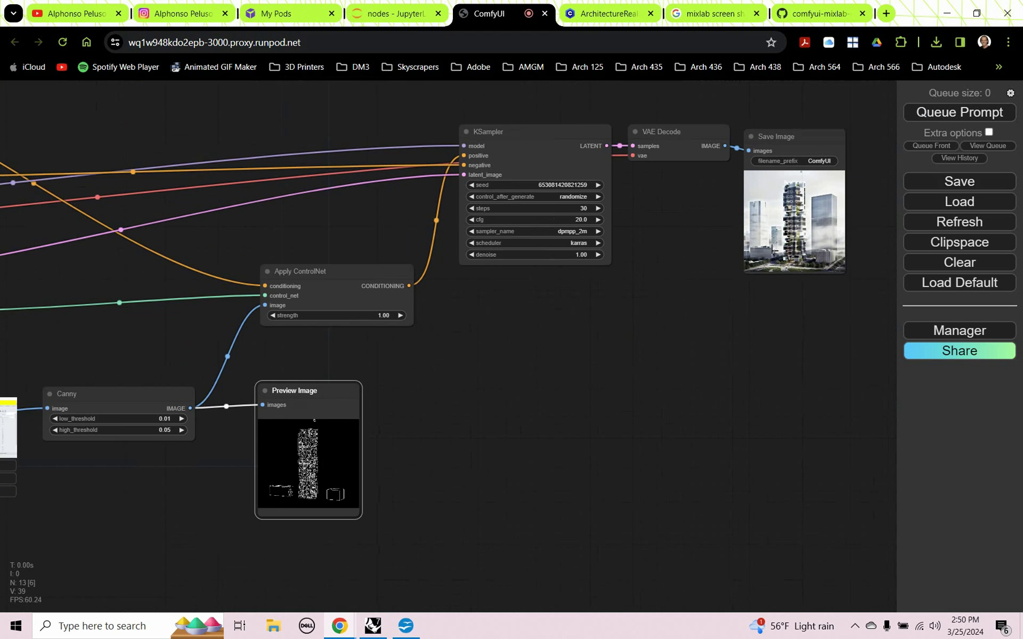
pyautogui.moveTo(725, 330); pyautogui.dragTo(679, 330)
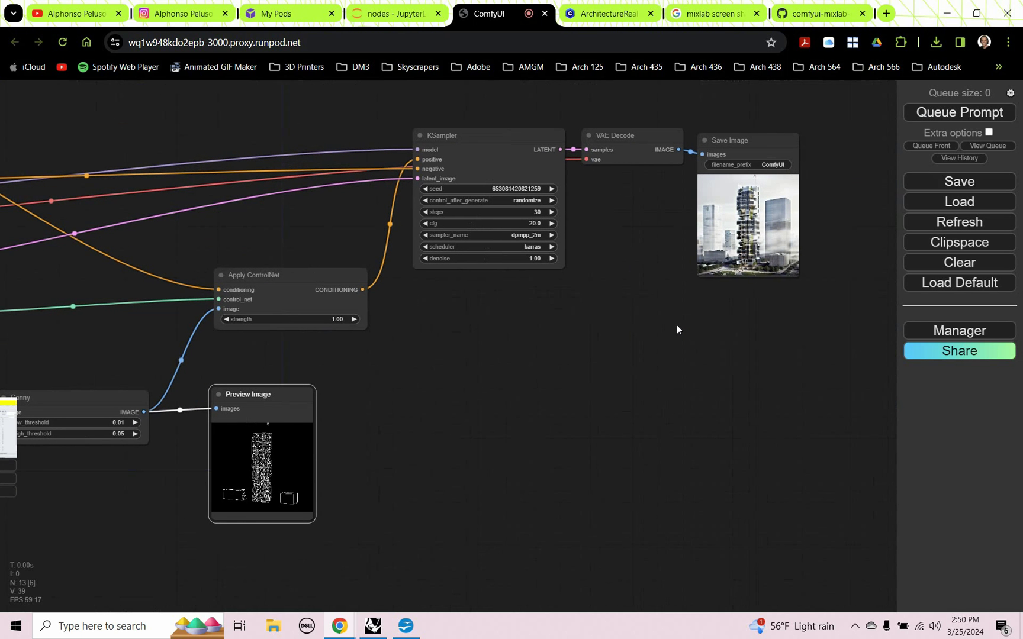
# Align Save Image with VAE Decode, and add a Mixlab FloatingVideo node below it, fed by VAE Decode's IMAGE output
pyautogui.click(775, 142)
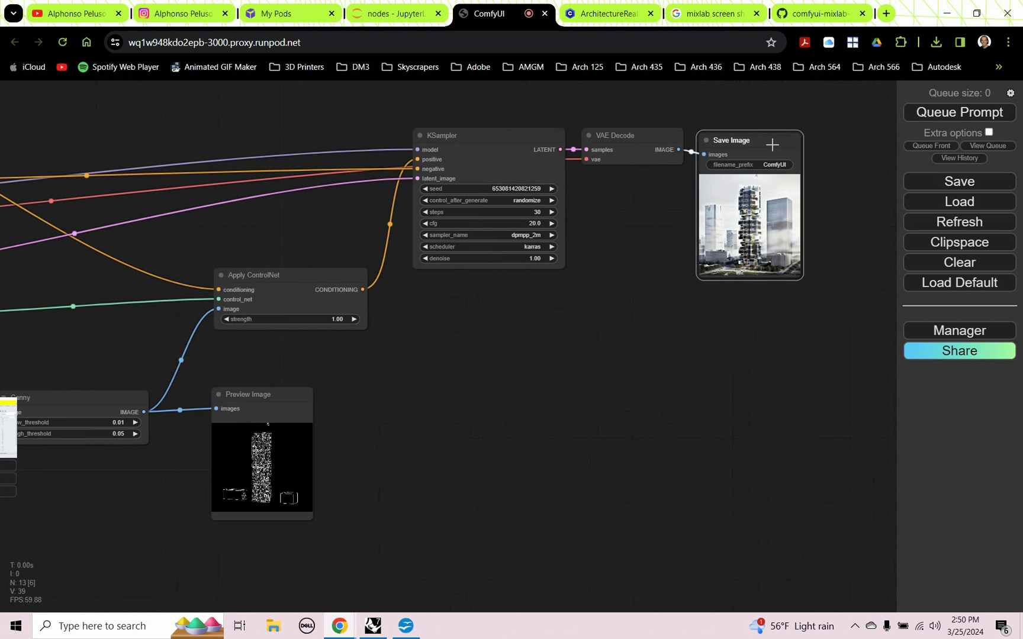
pyautogui.moveTo(775, 142); pyautogui.dragTo(776, 139)
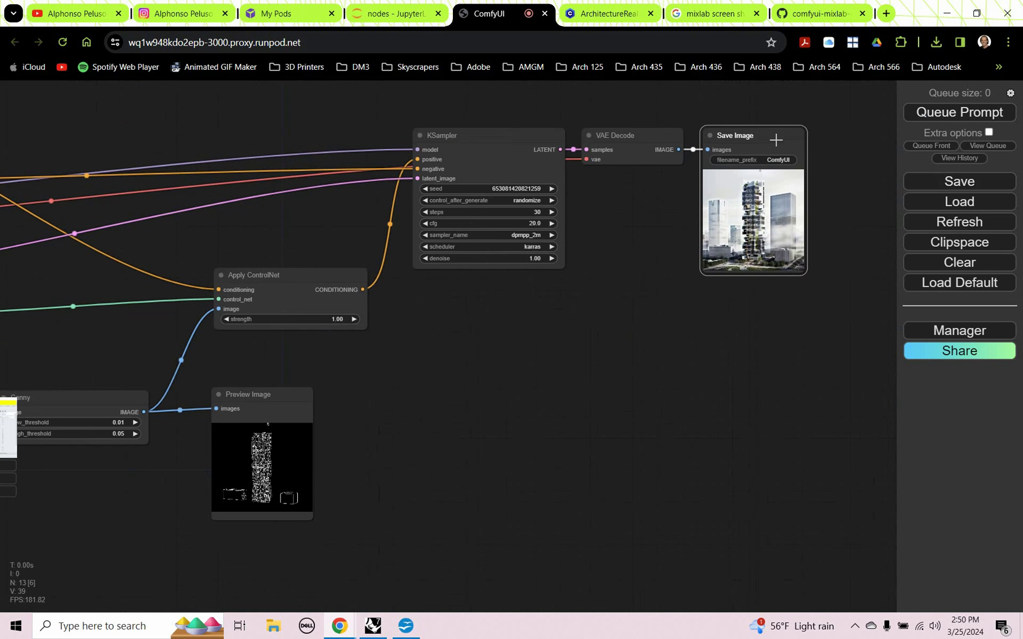
pyautogui.doubleClick(703, 314)
pyautogui.write('mix')
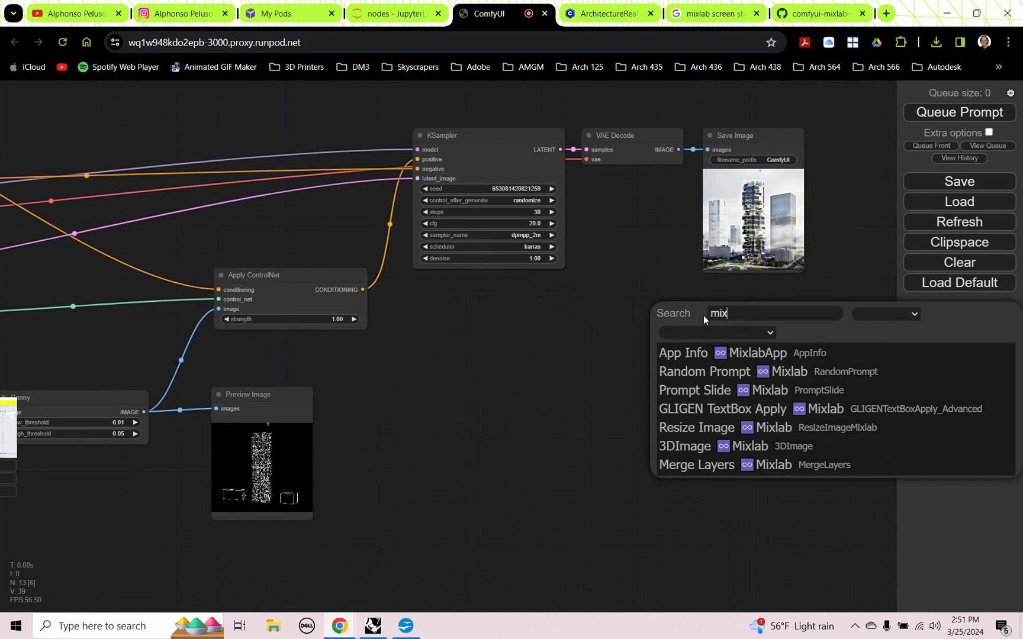
pyautogui.write('lab')
pyautogui.moveTo(755, 312); pyautogui.dragTo(669, 311)
pyautogui.write('flo')
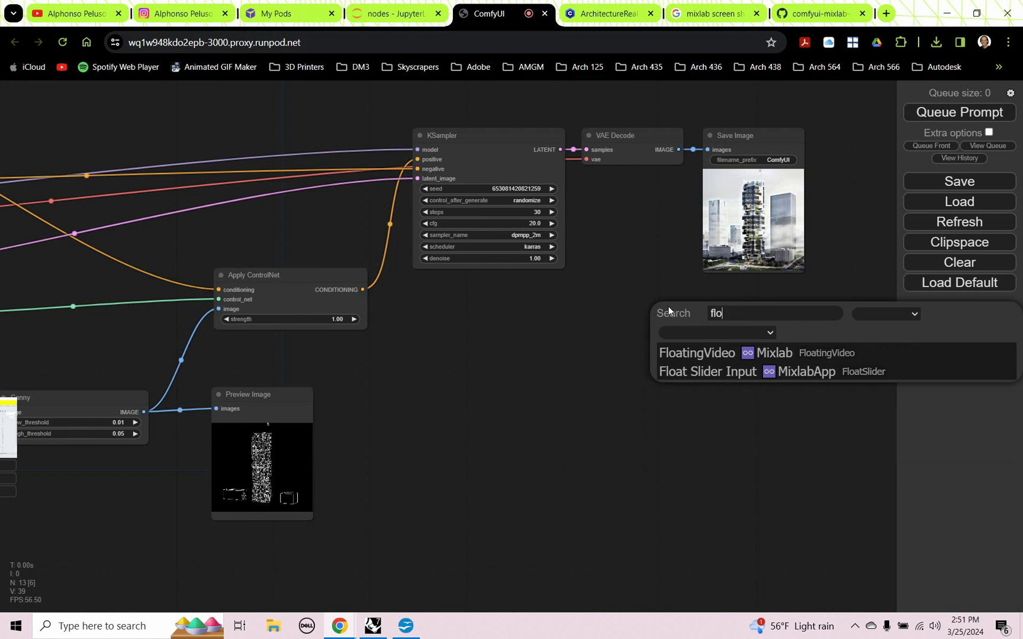
pyautogui.write('ating')
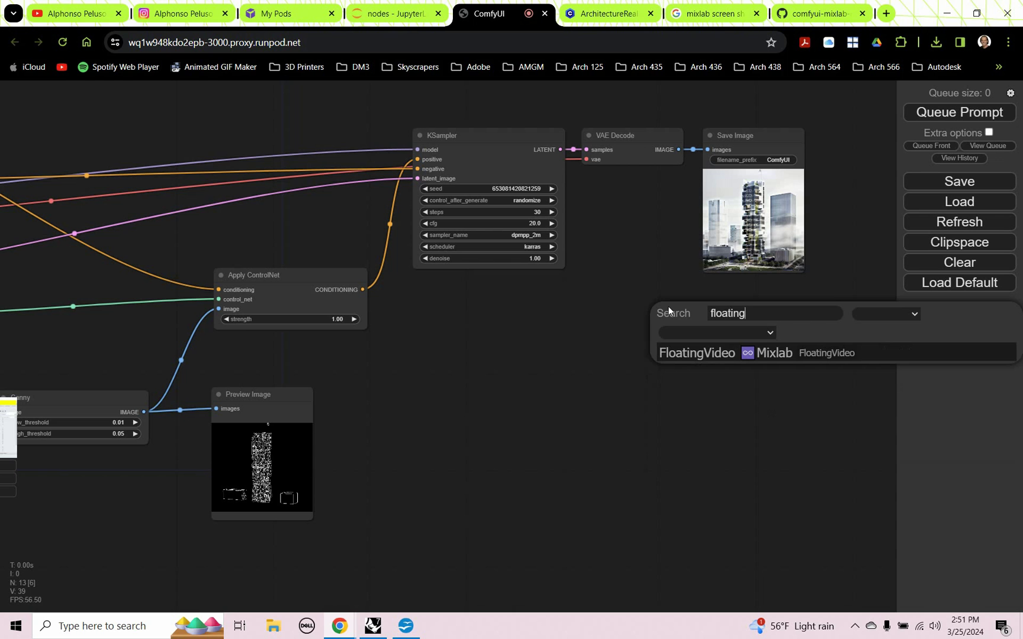
pyautogui.click(685, 351)
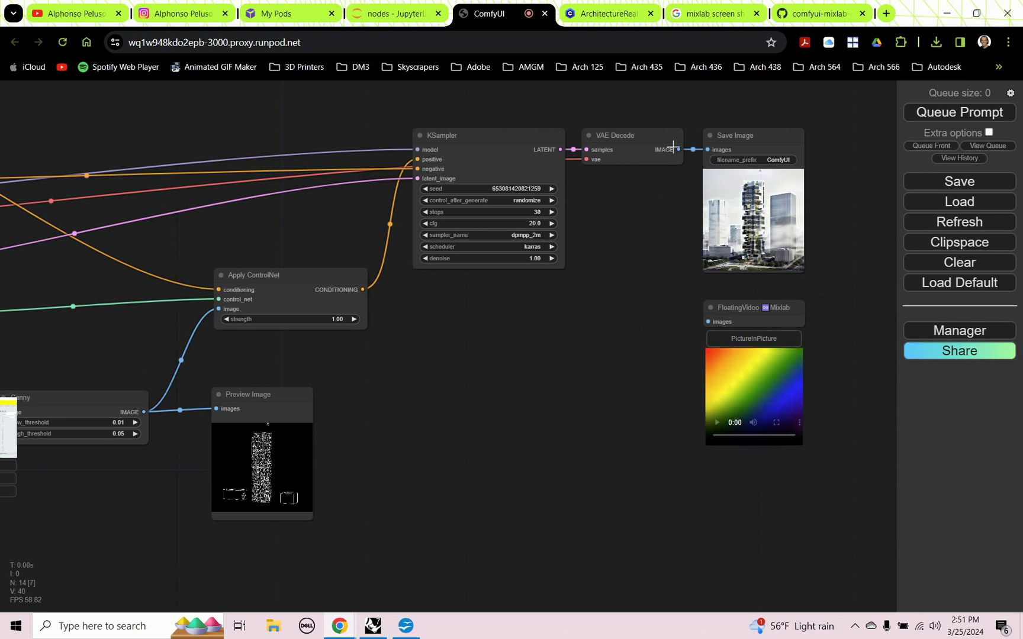
pyautogui.moveTo(678, 149); pyautogui.dragTo(709, 323)
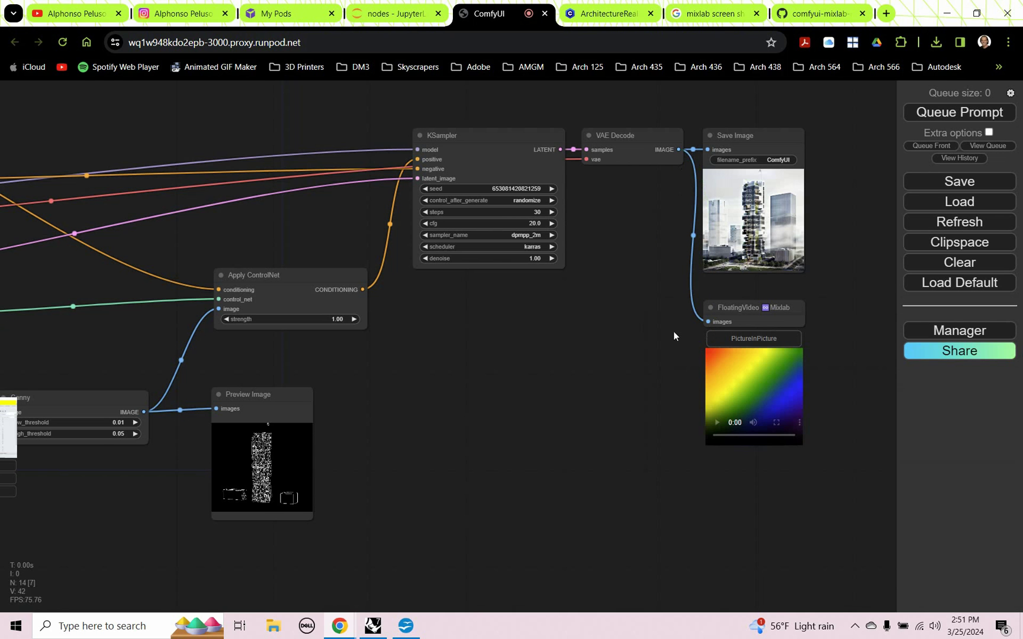
# Open the FloatingVideo node's picture-in-picture window with its prompt controls collapsed, and place it over the lower part of the canvas
pyautogui.click(761, 339)
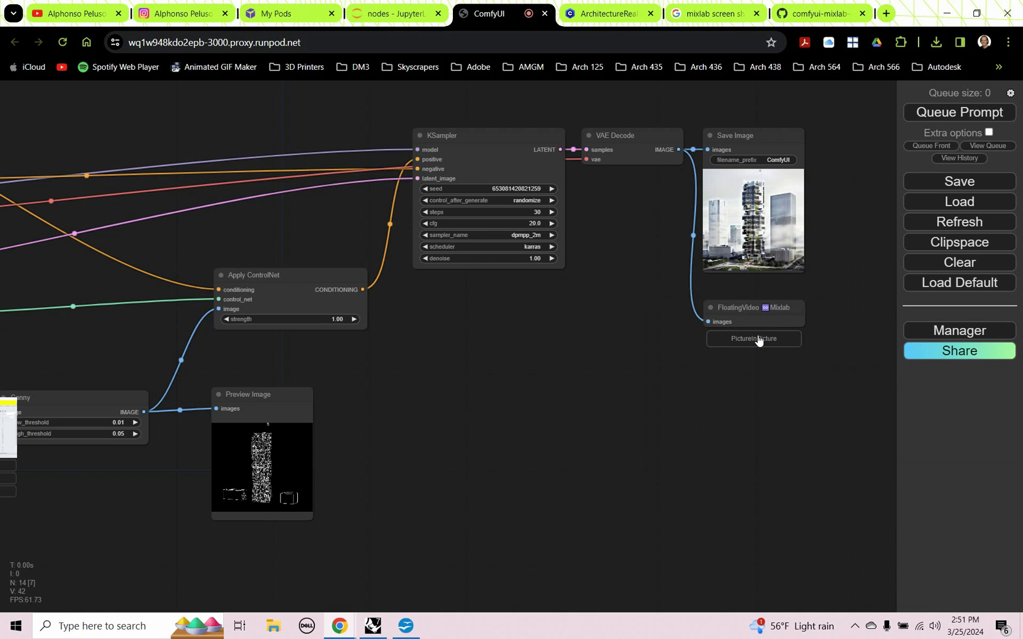
pyautogui.moveTo(836, 270); pyautogui.dragTo(585, 223)
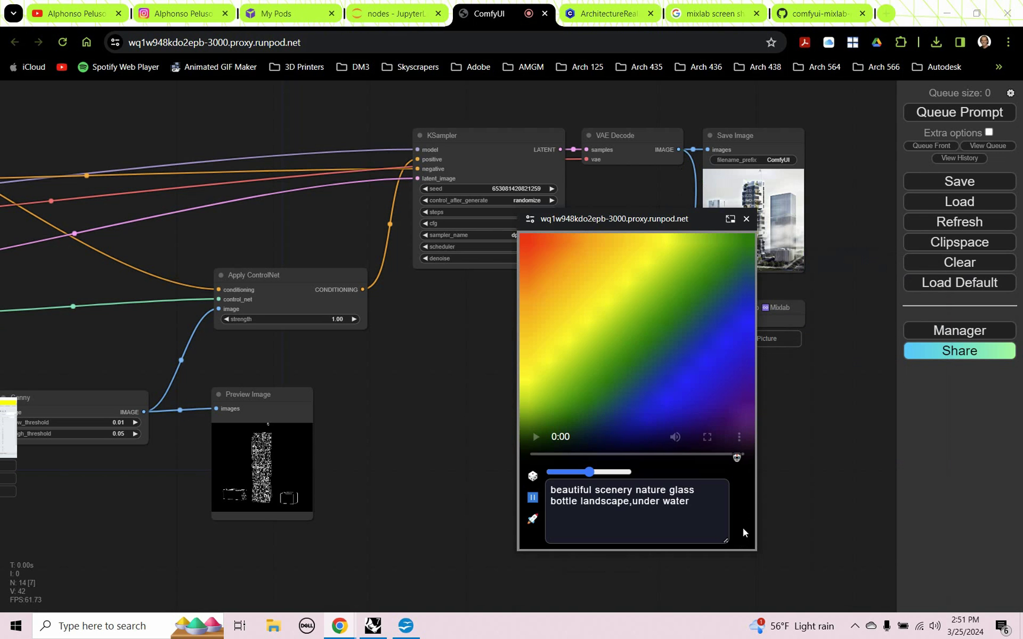
pyautogui.click(736, 458)
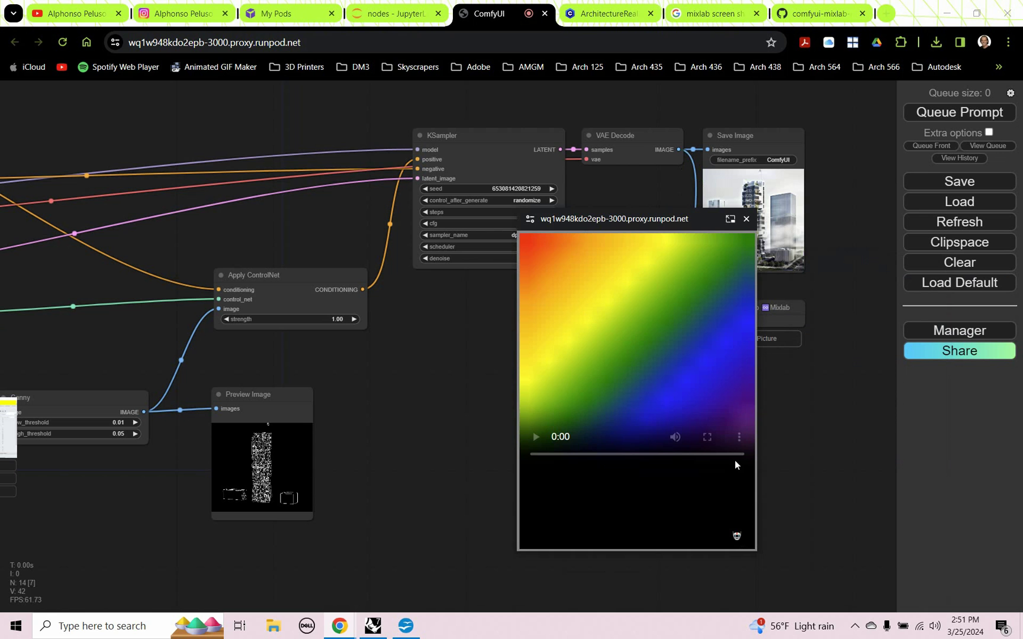
pyautogui.moveTo(578, 240); pyautogui.dragTo(554, 300)
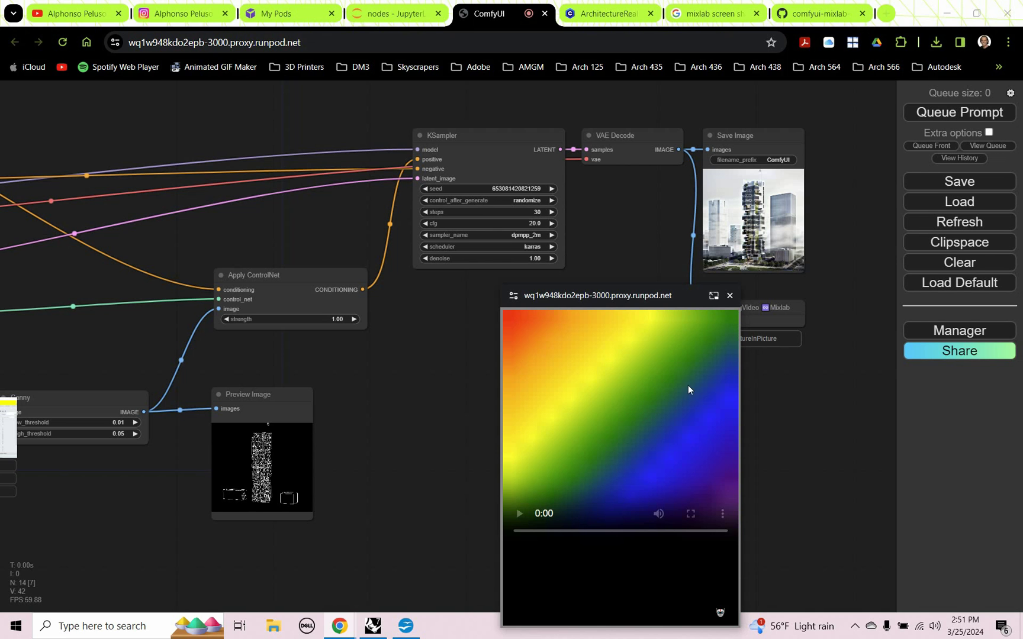
# Queue several more generations with randomized seeds and compare the skyscraper variations in the floating preview window
pyautogui.click(911, 145)
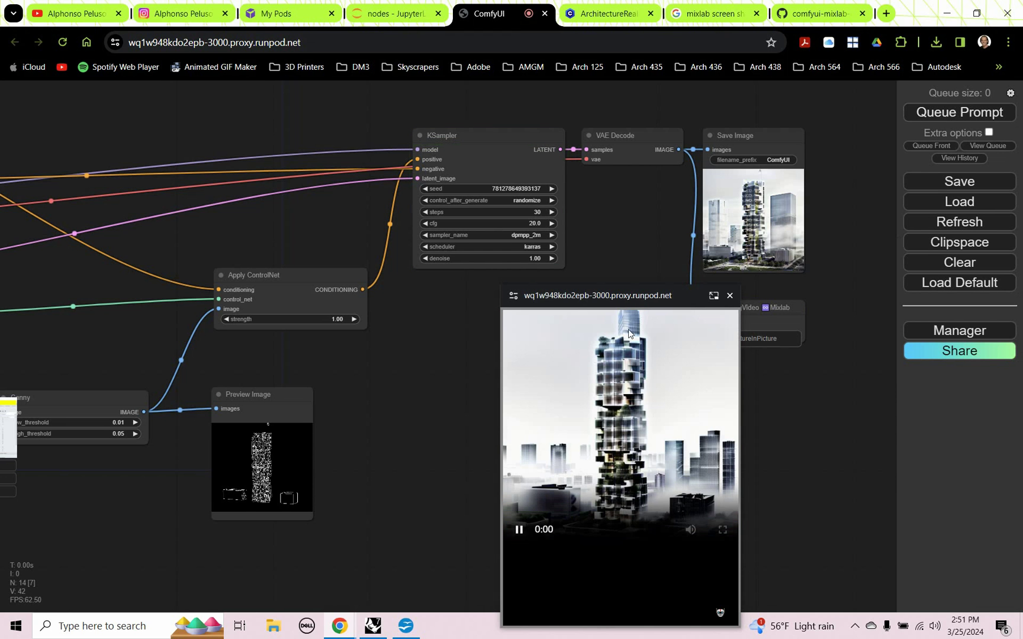
pyautogui.moveTo(621, 299); pyautogui.dragTo(571, 260)
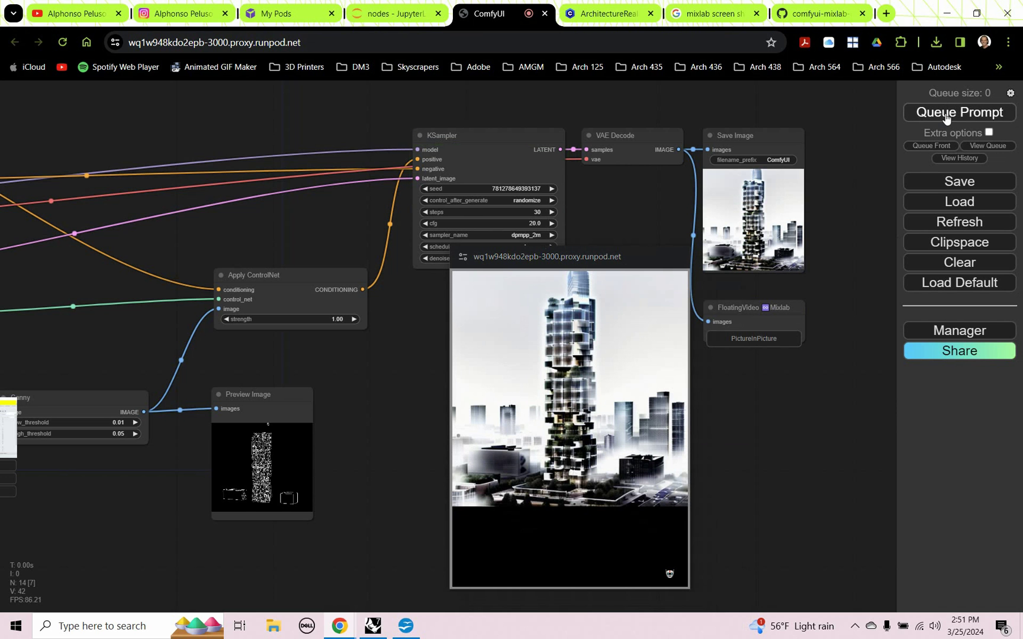
pyautogui.hotkey('ctrl', 'Return')
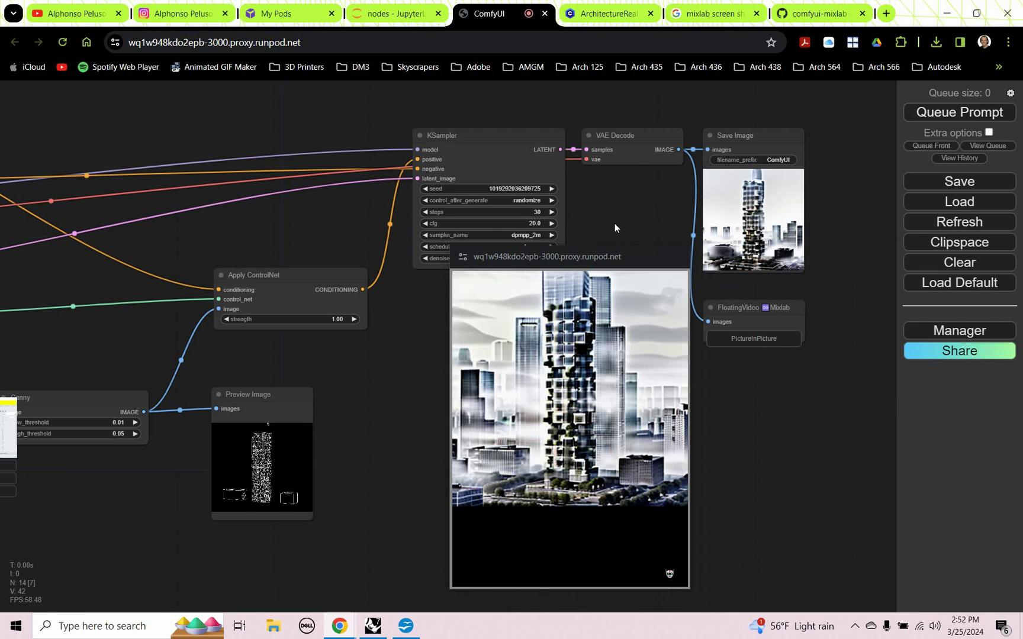
pyautogui.click(925, 114)
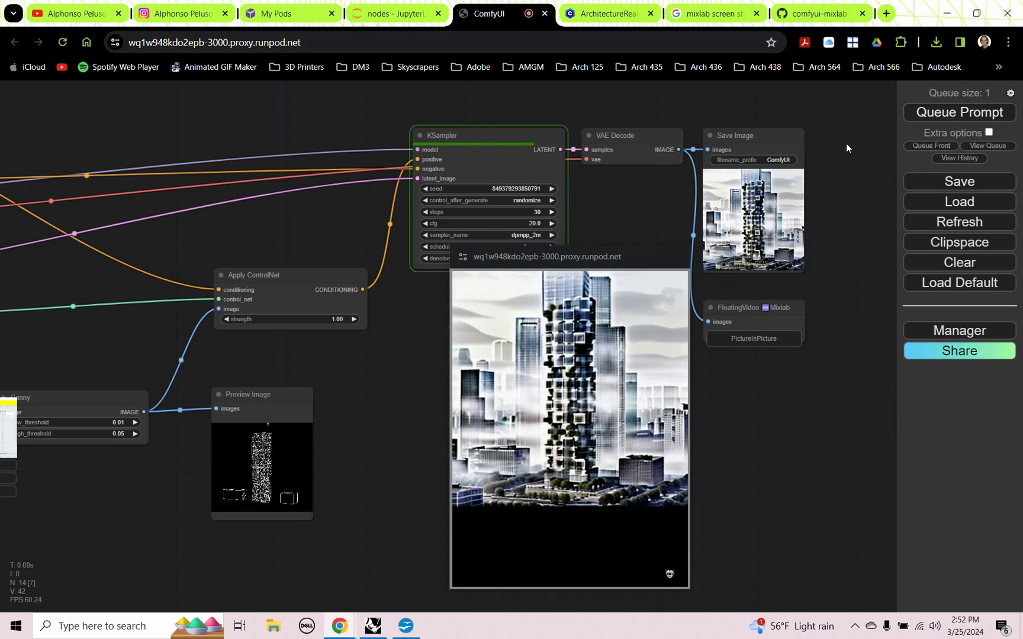
pyautogui.click(942, 116)
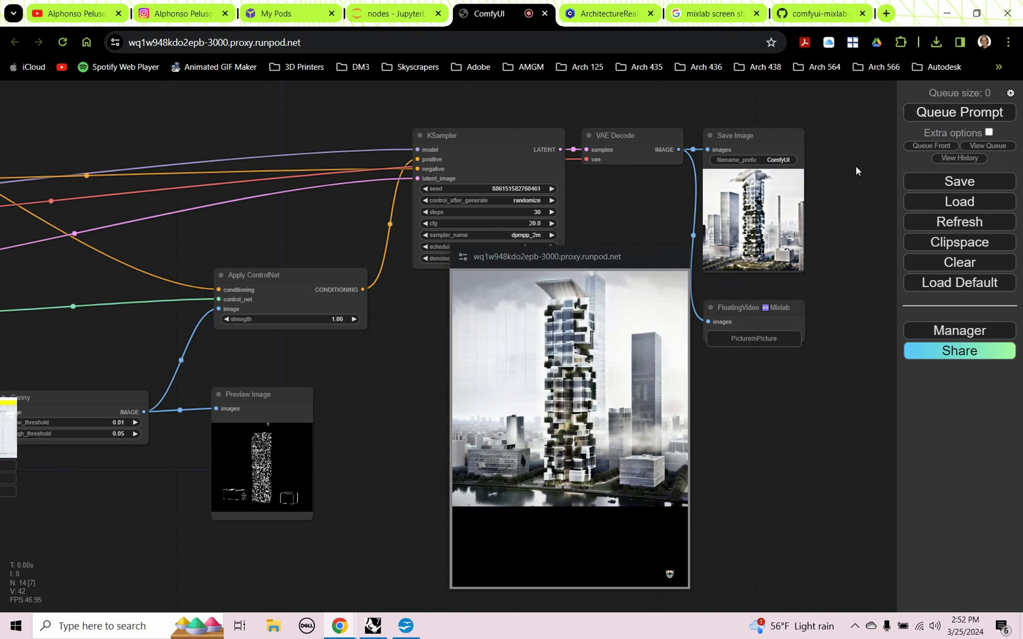
pyautogui.moveTo(628, 333)
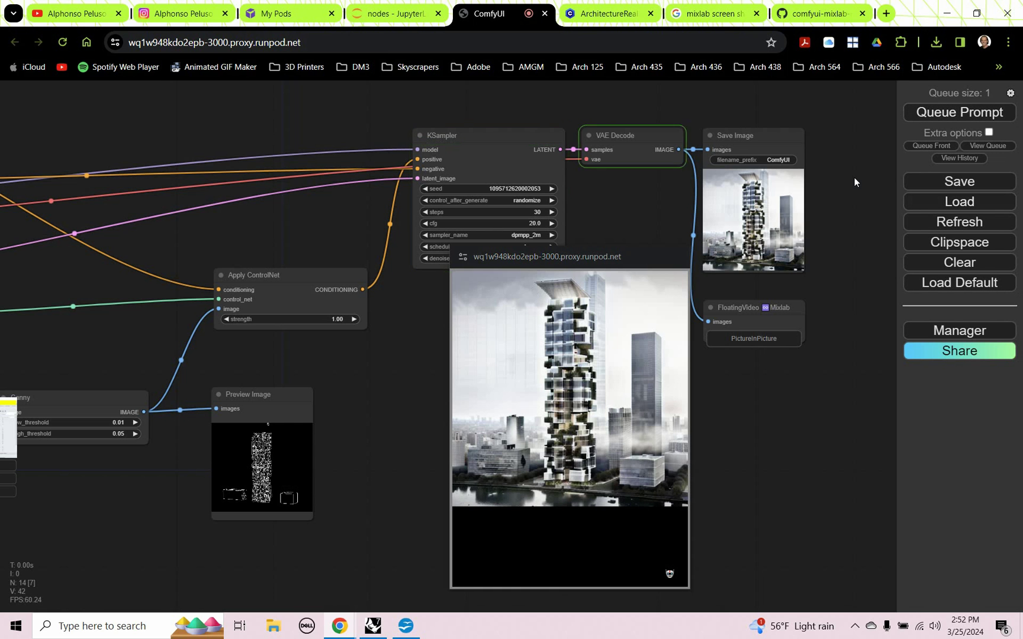
pyautogui.click(969, 118)
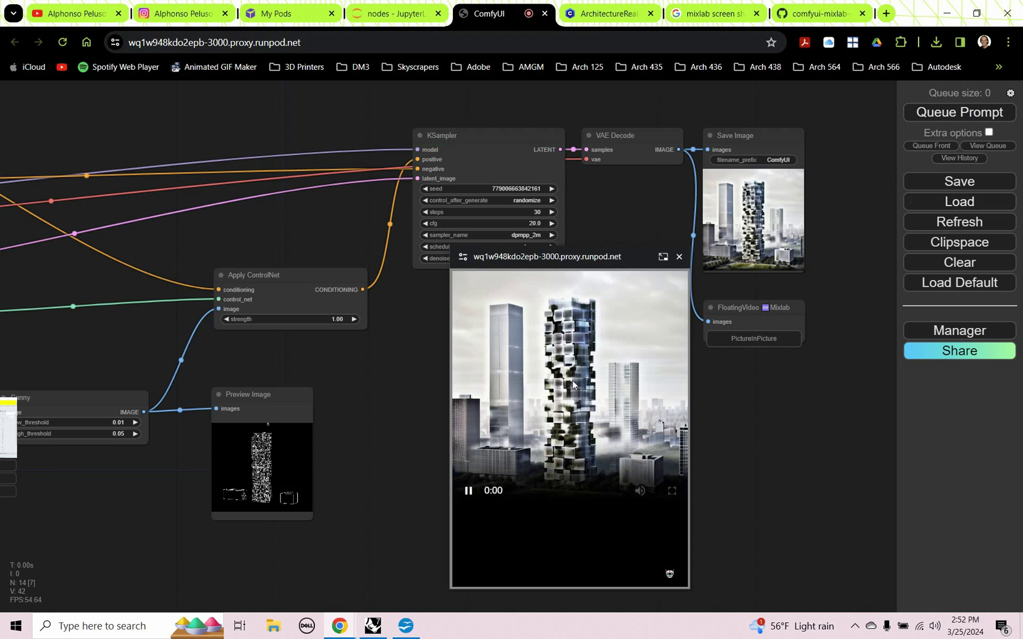
# Set the KSampler's control_after_generate option to fixed
pyautogui.scroll(8, 499, 196)
pyautogui.click(512, 201)
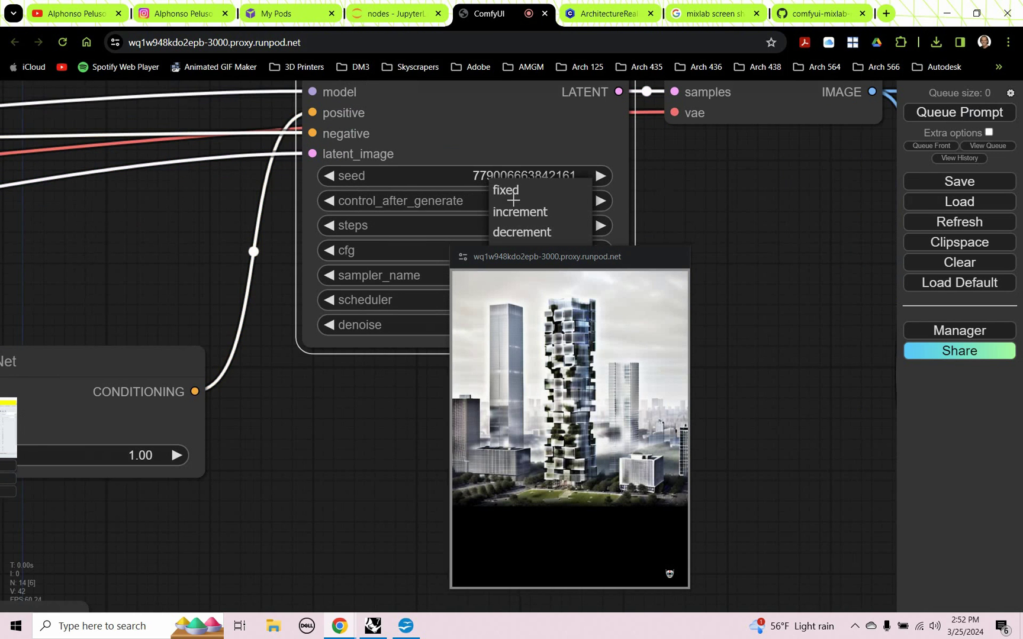
pyautogui.click(513, 191)
pyautogui.scroll(-5, 732, 274)
pyautogui.scroll(-4, 732, 269)
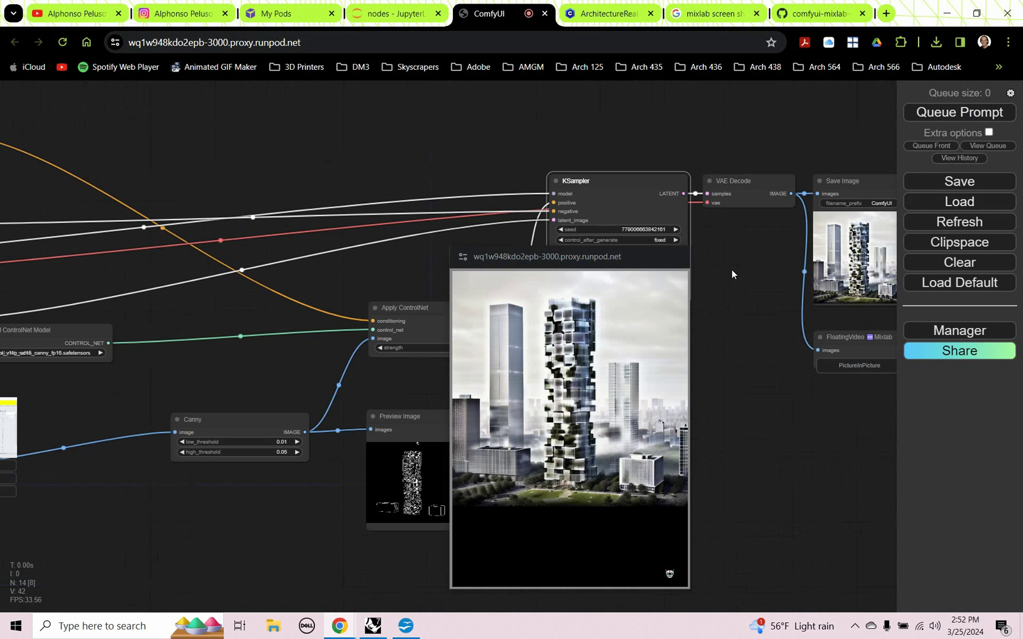
# Switch to Rhino and place the floating preview window between the tower model and the Grasshopper sliders
pyautogui.moveTo(617, 259); pyautogui.dragTo(719, 179)
pyautogui.click(373, 626)
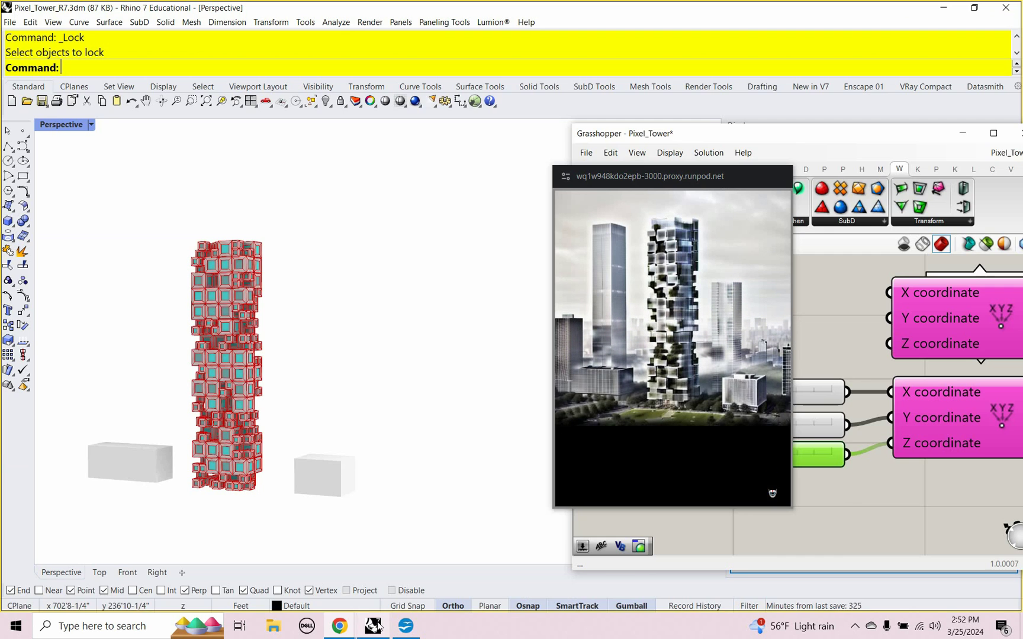
pyautogui.moveTo(677, 179); pyautogui.dragTo(407, 214)
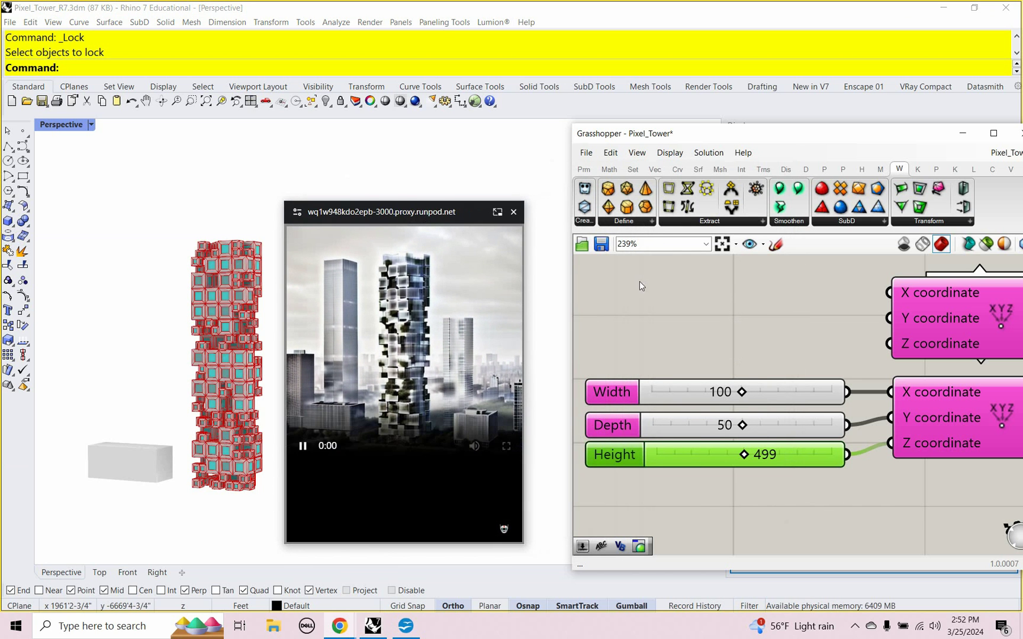
# Set the tower's Height slider in the Grasshopper definition to 600
pyautogui.doubleClick(761, 457)
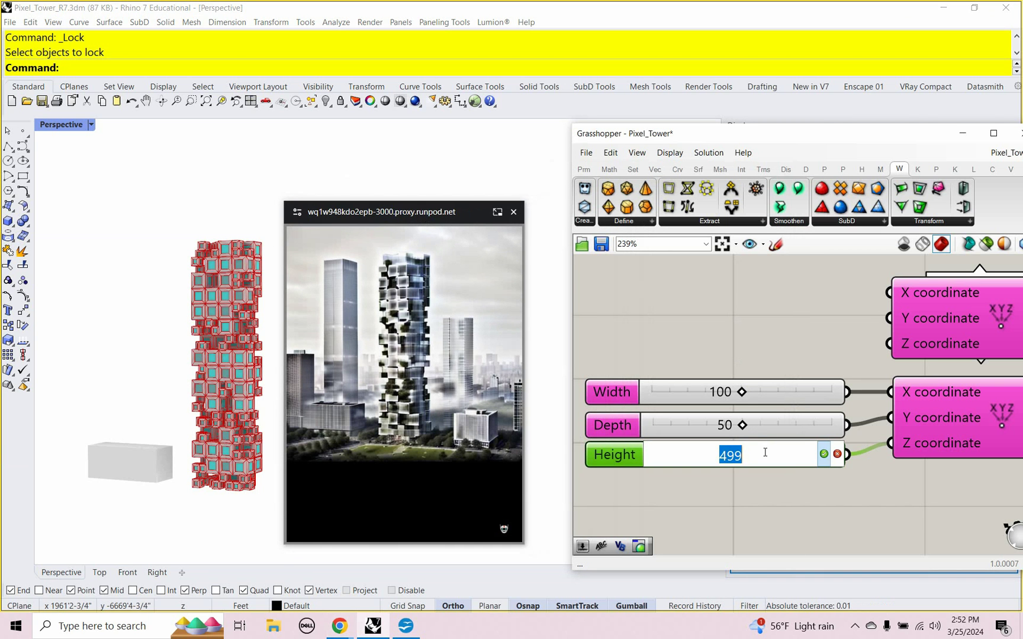
pyautogui.write('600')
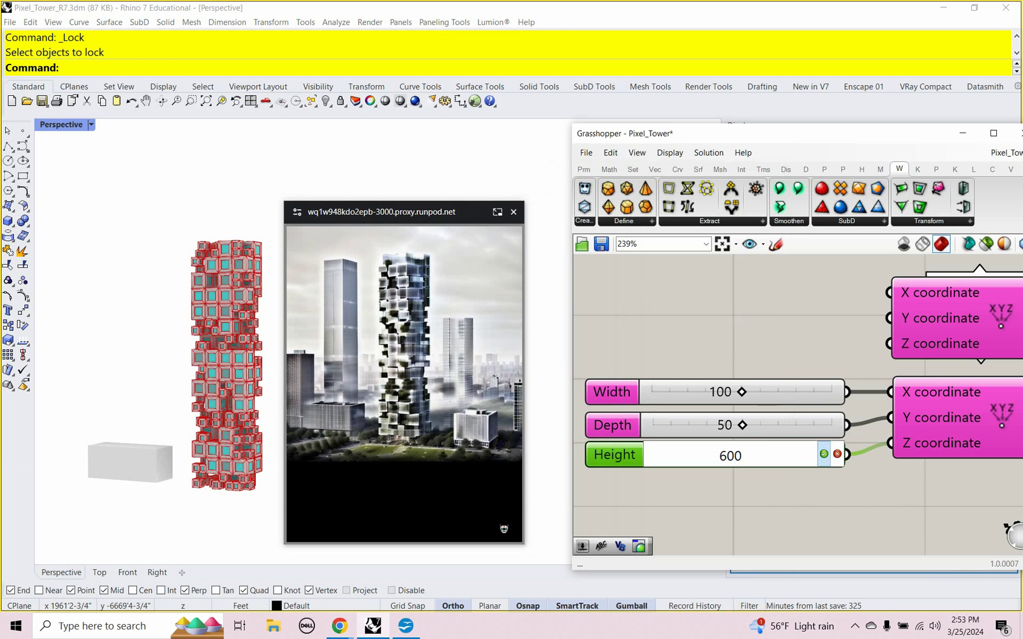
pyautogui.click(823, 454)
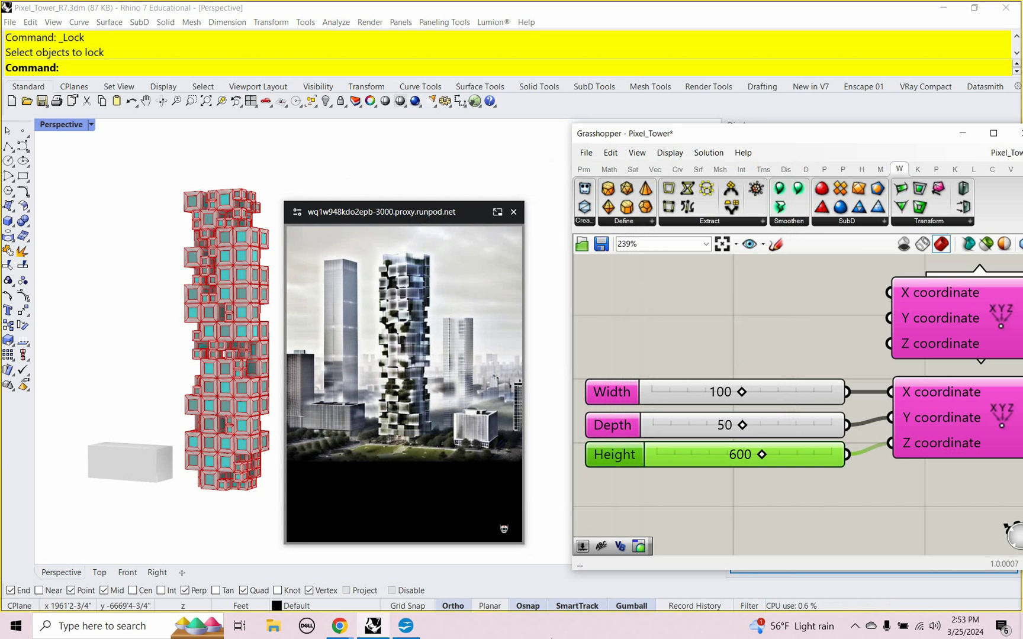
# Switch to ComfyUI in Chrome and start Live Run on the Screen Share node
pyautogui.click(339, 626)
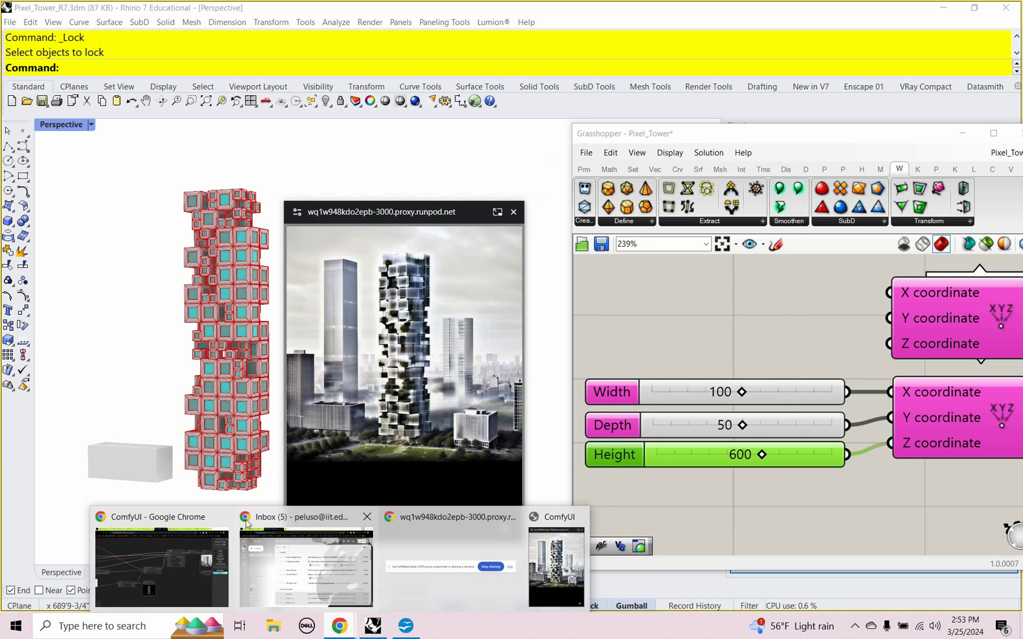
pyautogui.click(200, 516)
pyautogui.moveTo(193, 501); pyautogui.dragTo(687, 380)
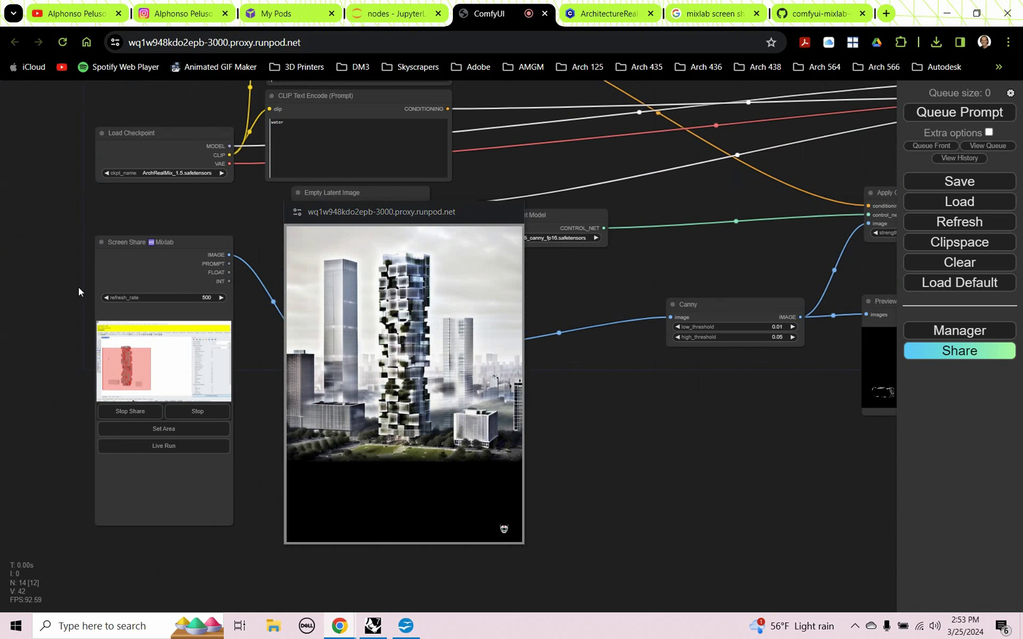
pyautogui.scroll(3, 80, 290)
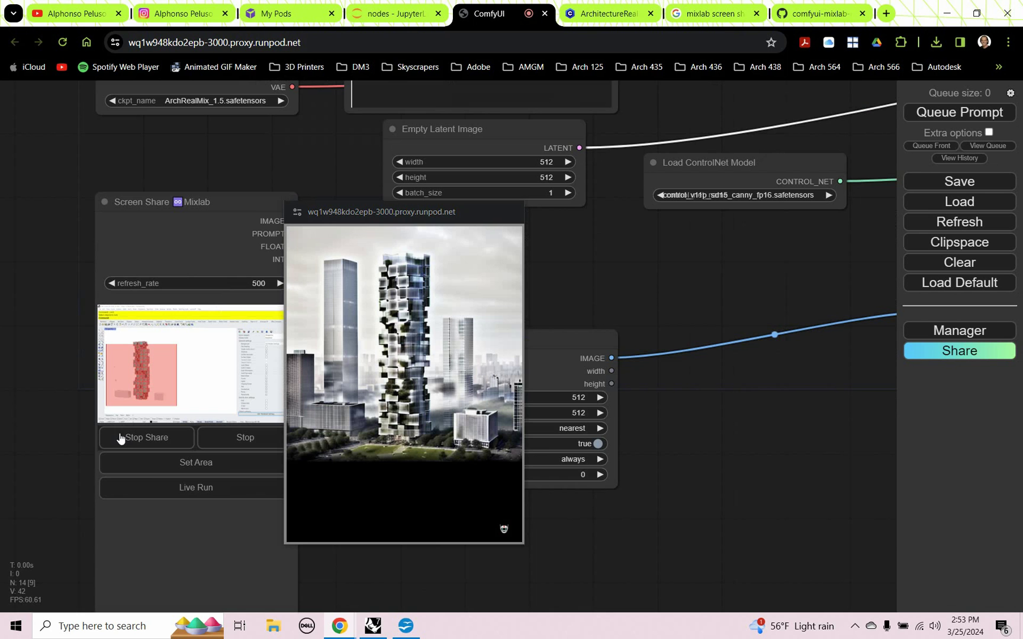
pyautogui.click(181, 492)
# Redefine the Screen Share capture area to frame the tower and the two neighbouring blocks in the Rhino viewport
pyautogui.moveTo(346, 578); pyautogui.dragTo(306, 559)
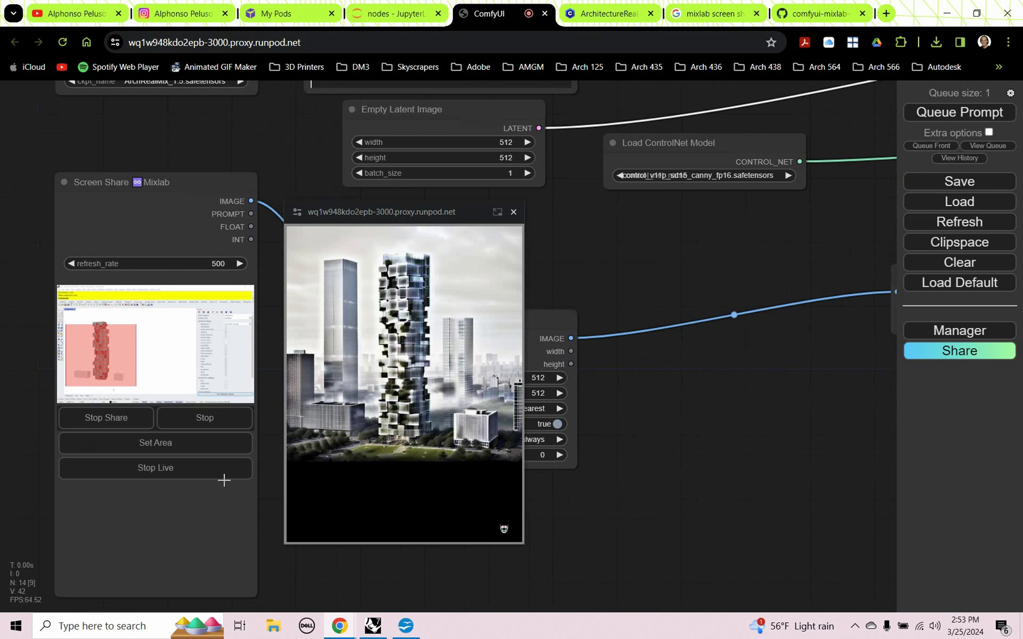
pyautogui.click(109, 445)
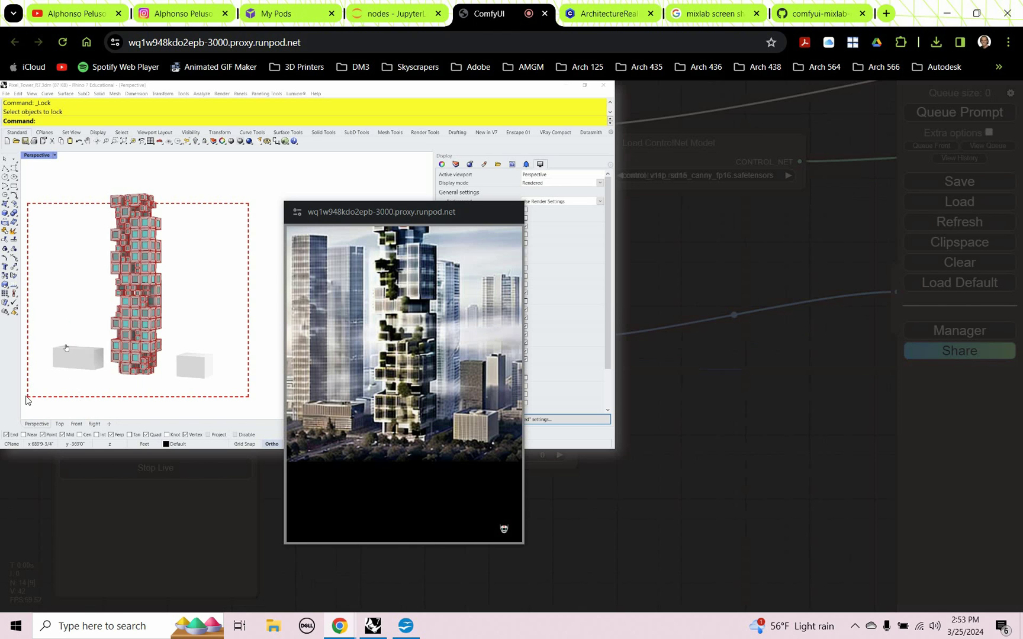
pyautogui.moveTo(27, 395); pyautogui.dragTo(259, 175)
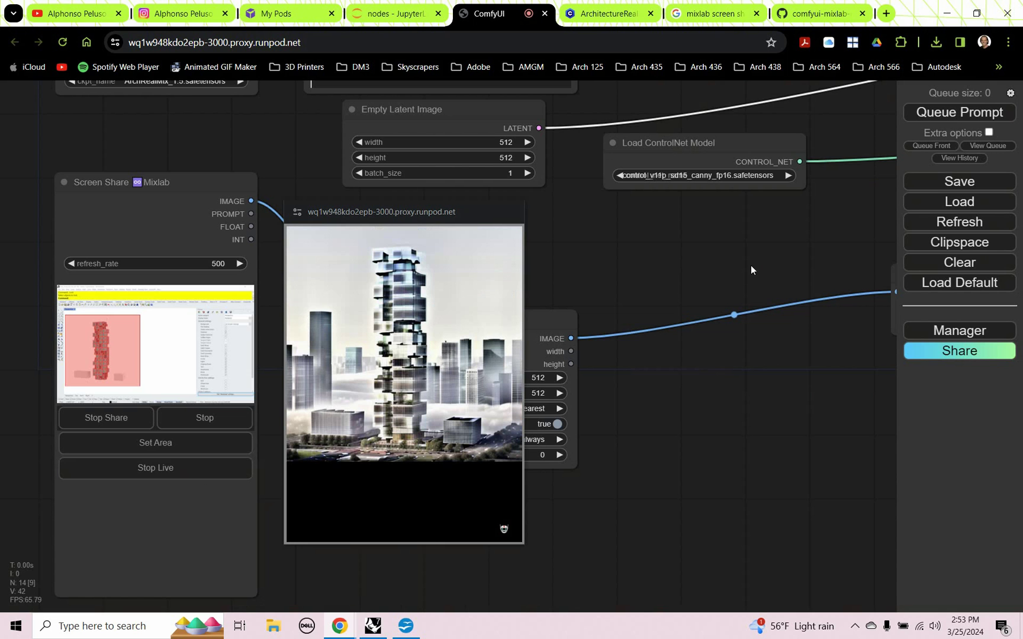
# Switch to Rhino, shift the floating preview up slightly, and set Grasshopper's Cube Shuffle (placement) slider to 23
pyautogui.click(373, 625)
pyautogui.moveTo(406, 241); pyautogui.dragTo(411, 217)
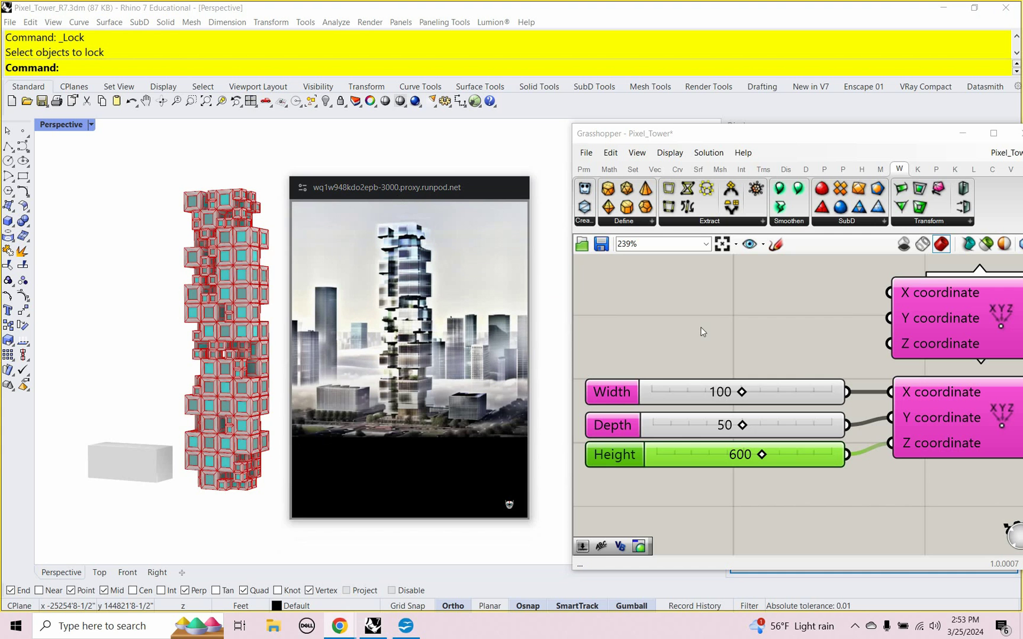
pyautogui.middleClick(728, 336)
pyautogui.rightClick(595, 306)
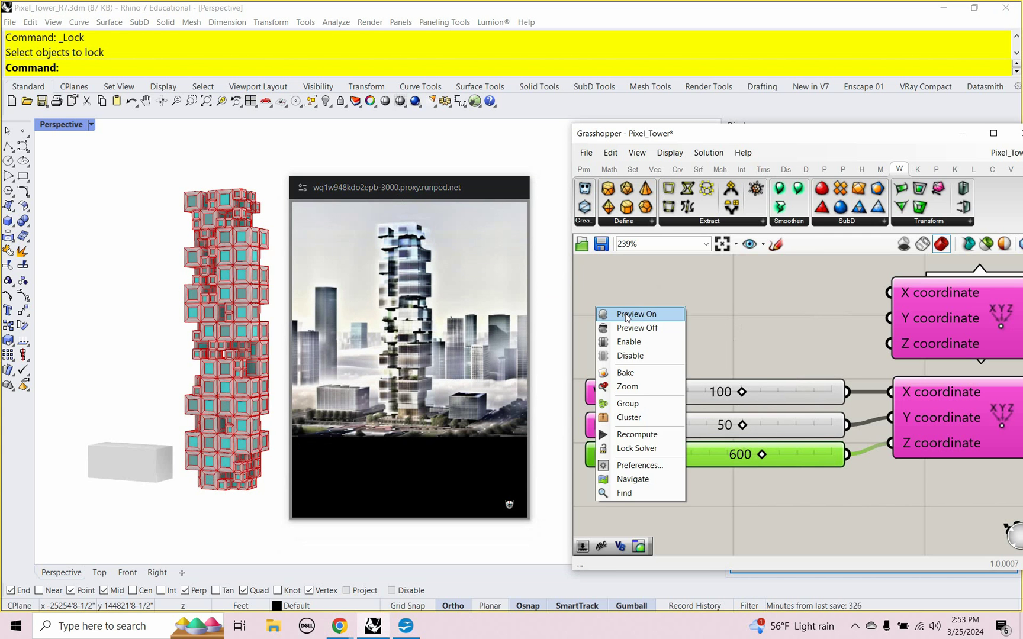
pyautogui.click(632, 319)
pyautogui.scroll(-8, 718, 322)
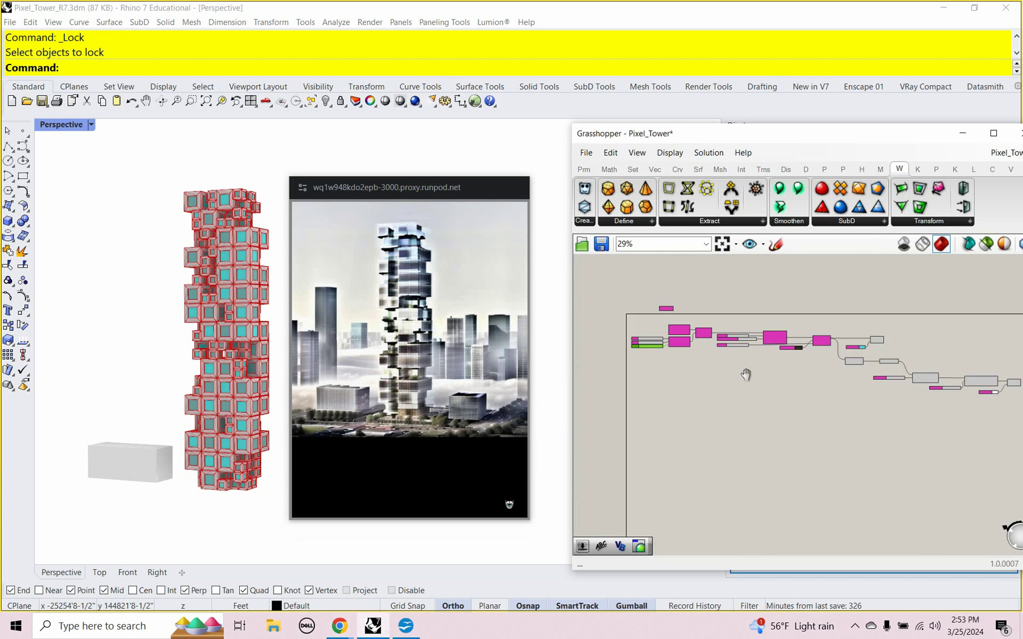
pyautogui.scroll(5, 739, 369)
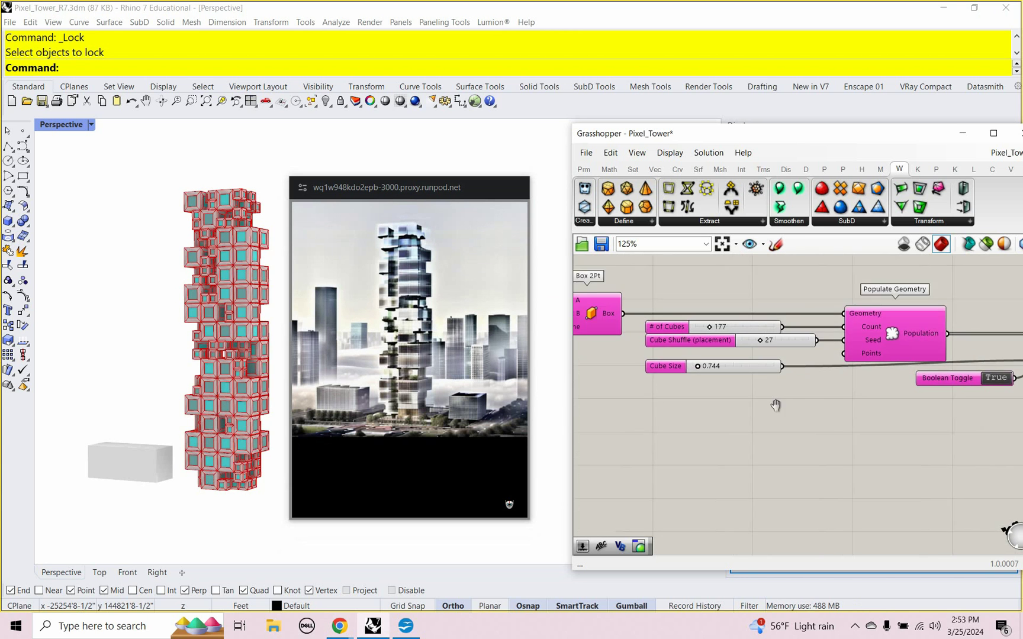
pyautogui.scroll(4, 678, 326)
pyautogui.scroll(1, 679, 329)
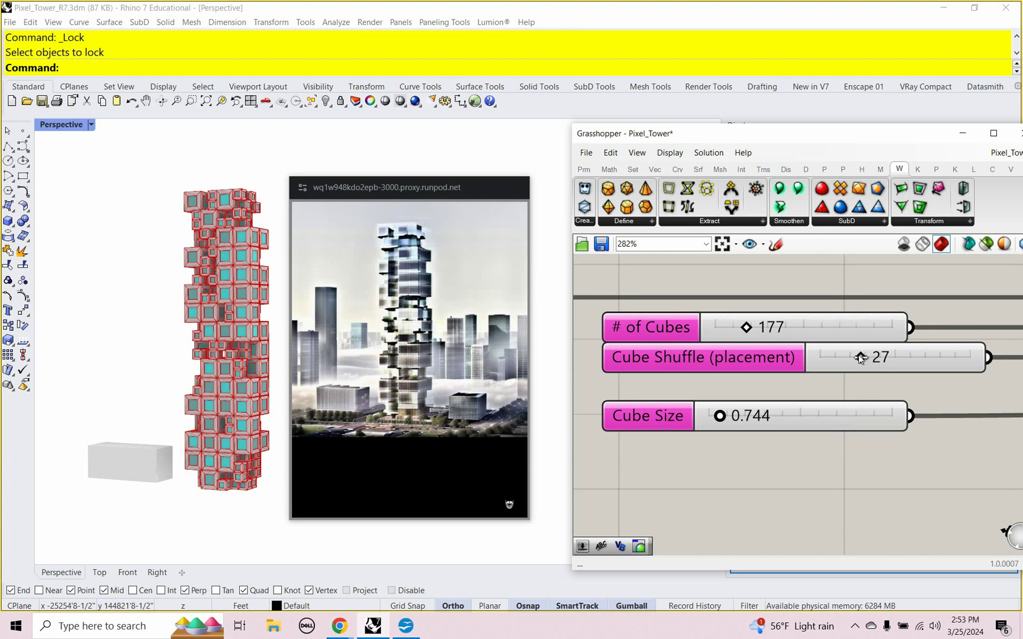
pyautogui.moveTo(860, 357); pyautogui.dragTo(857, 359)
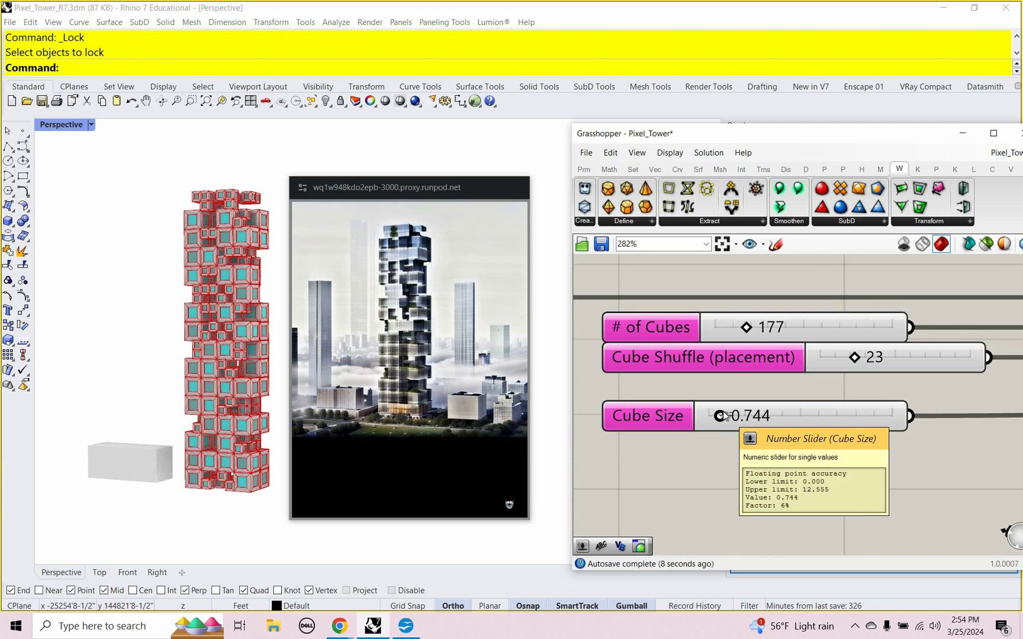
# Try a Cube Size of 2.059, settle on 0.525, and set the # of Cubes slider to 237
pyautogui.moveTo(721, 416); pyautogui.dragTo(716, 417)
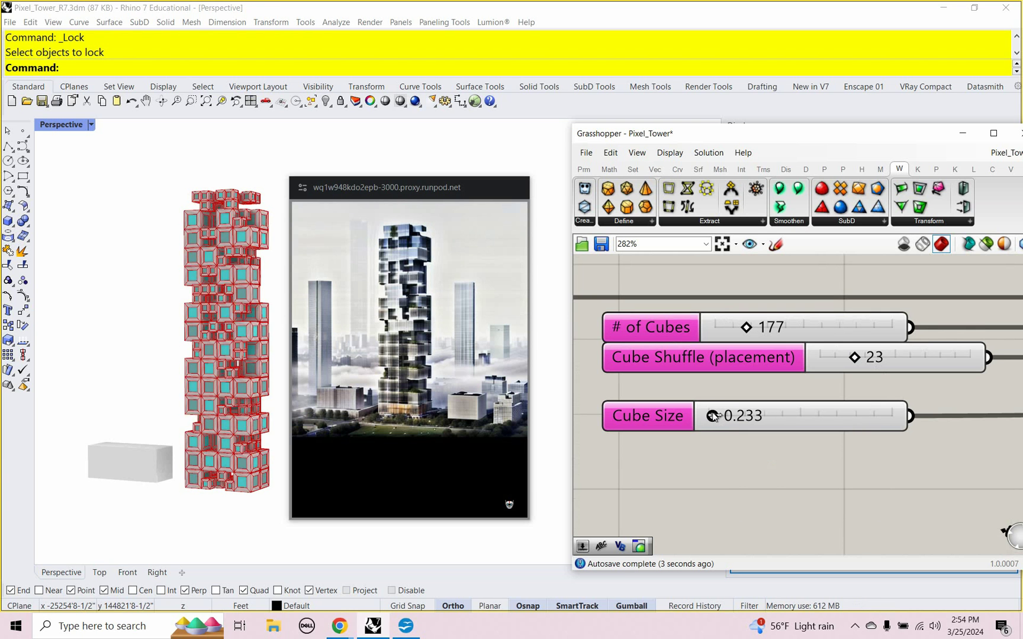
pyautogui.moveTo(721, 415)
pyautogui.mouseDown()
pyautogui.moveTo(707, 417)
pyautogui.moveTo(740, 418)
pyautogui.mouseUp()
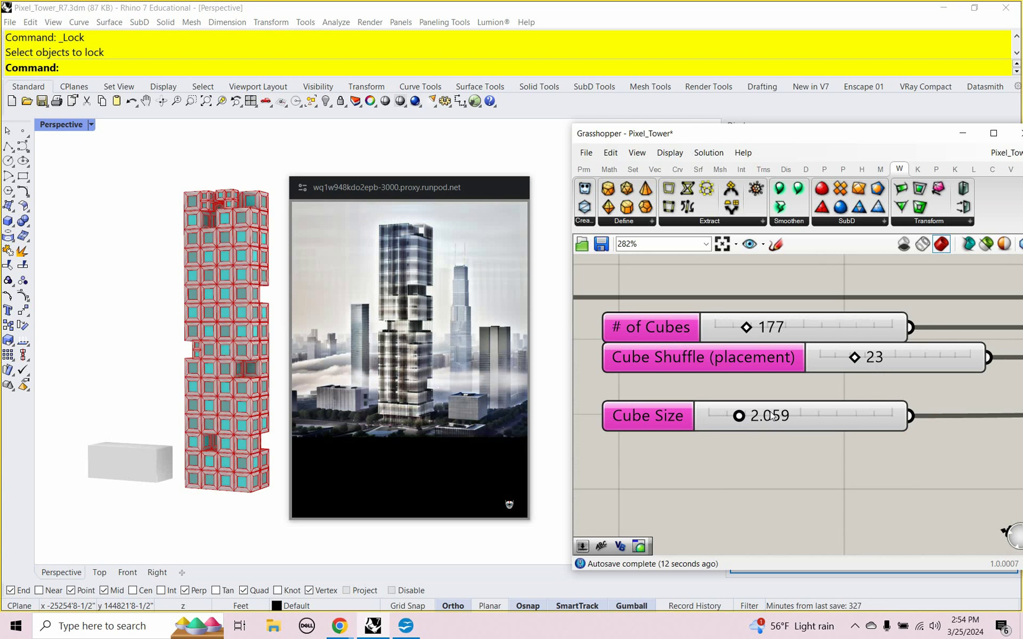
pyautogui.moveTo(740, 417); pyautogui.dragTo(716, 416)
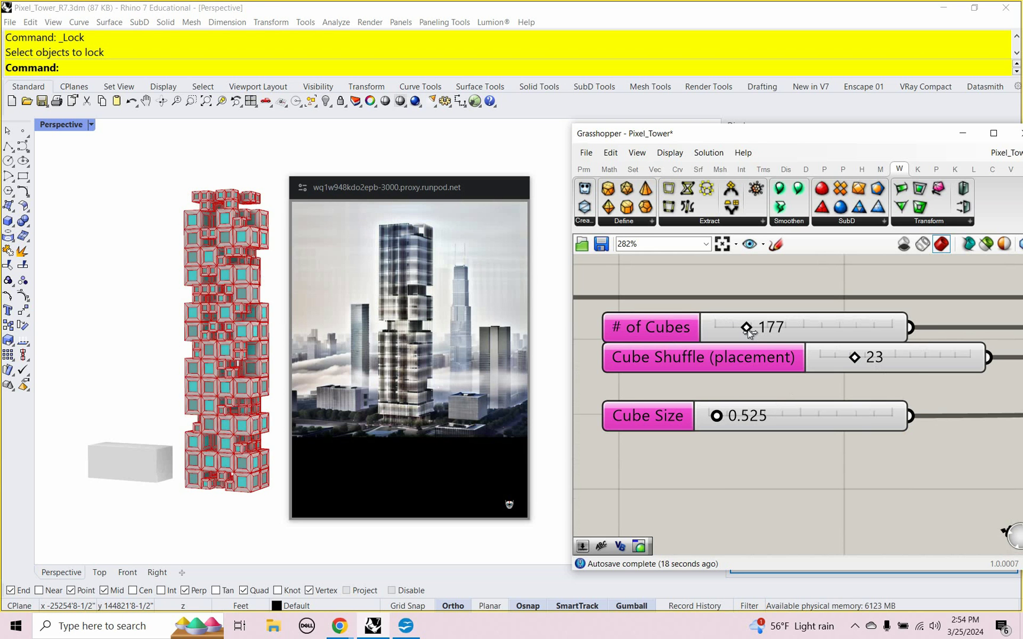
pyautogui.moveTo(748, 333); pyautogui.dragTo(760, 338)
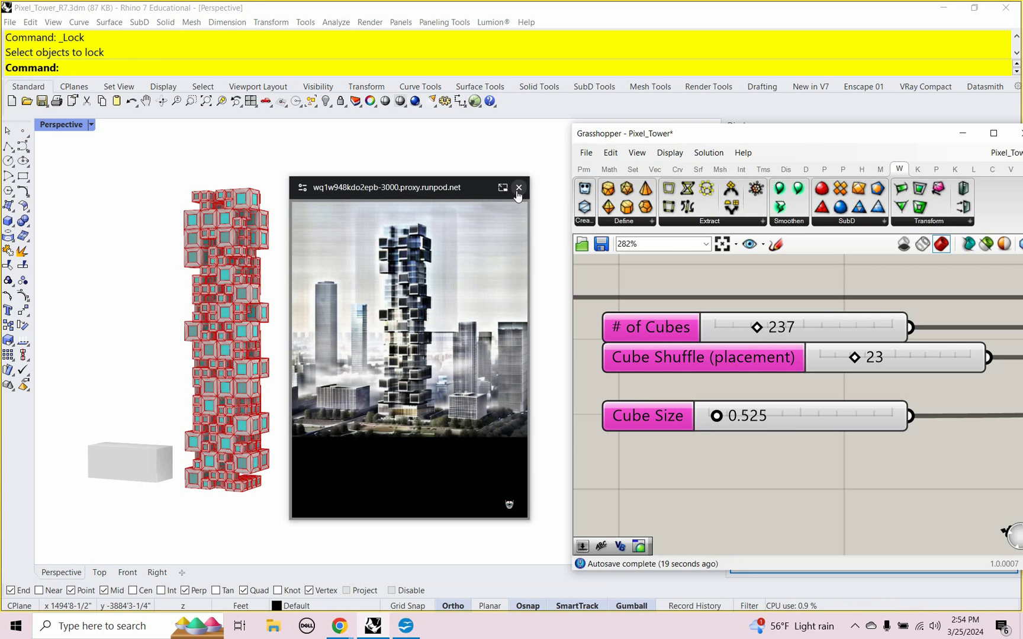
# Close the floating preview window and switch back to ComfyUI in Chrome
pyautogui.click(518, 190)
pyautogui.moveTo(341, 610)
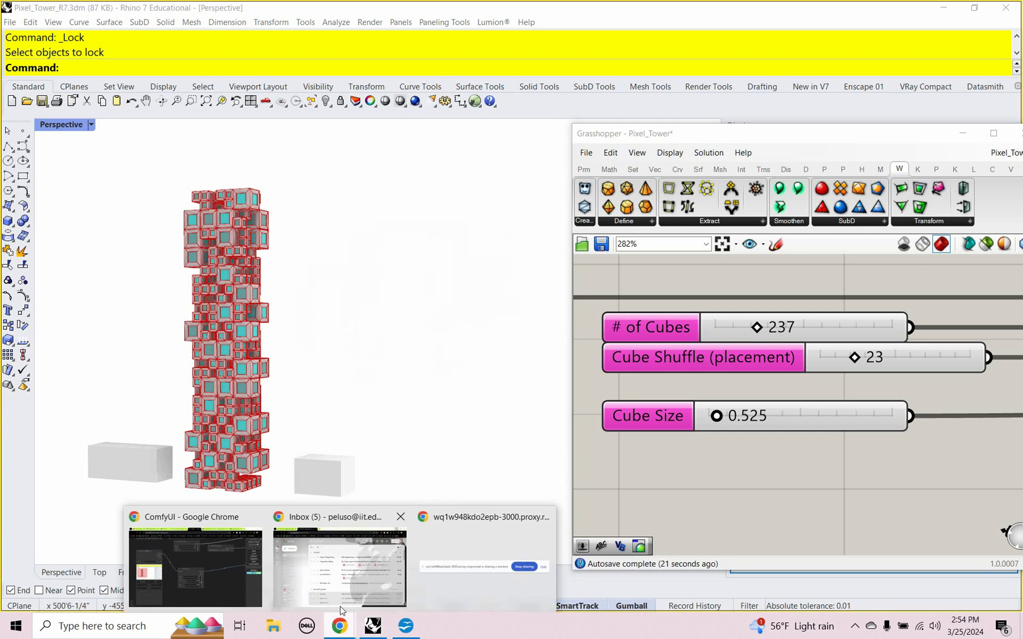
pyautogui.click(254, 541)
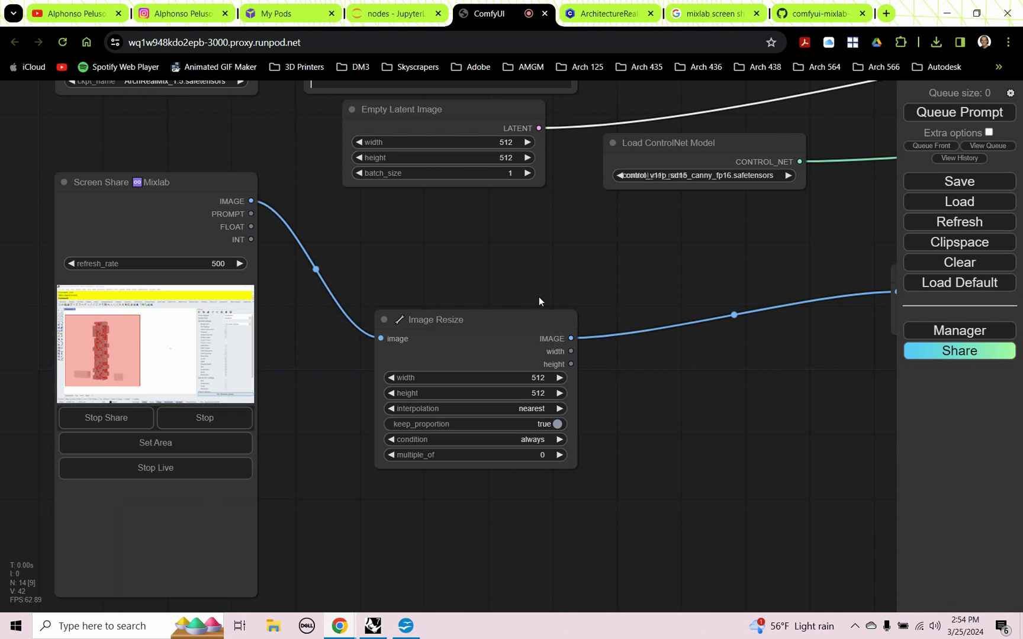
# Set the Image Resize node's width and height to 1024
pyautogui.scroll(4, 531, 398)
pyautogui.scroll(4, 531, 397)
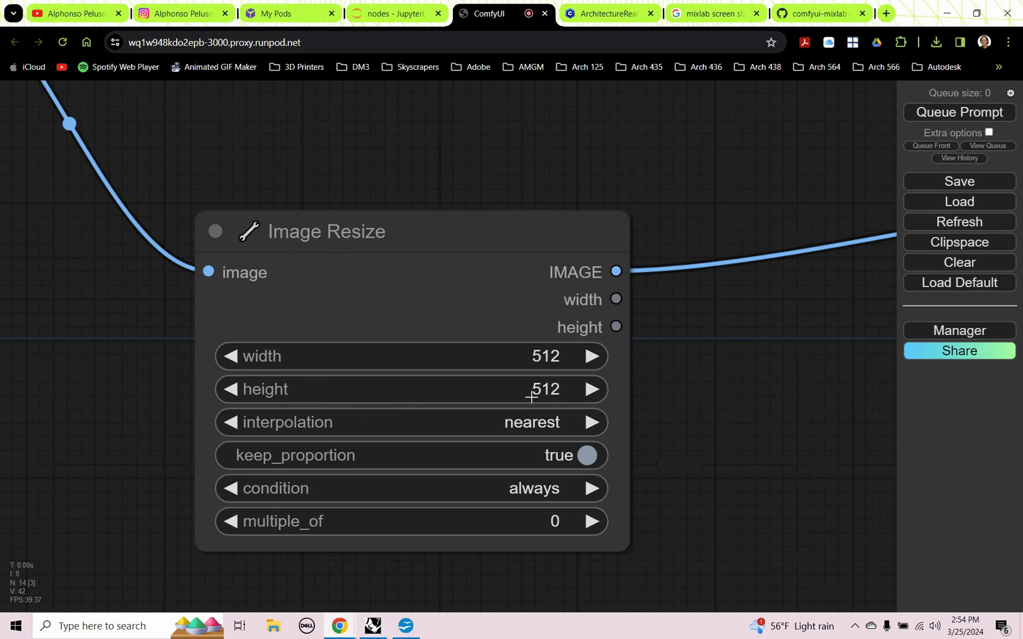
pyautogui.click(547, 355)
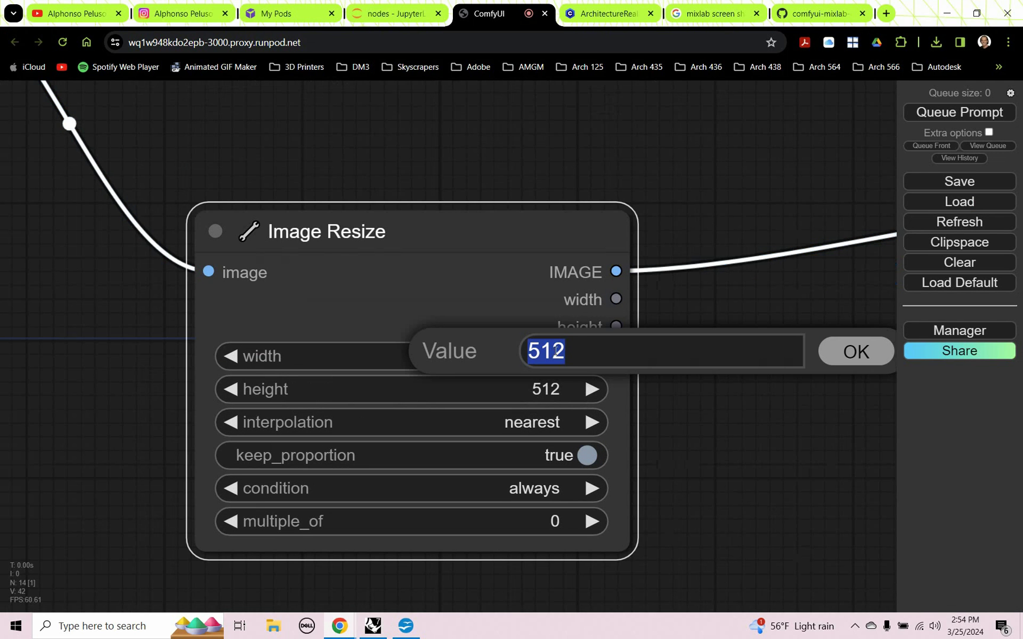
pyautogui.write('1024')
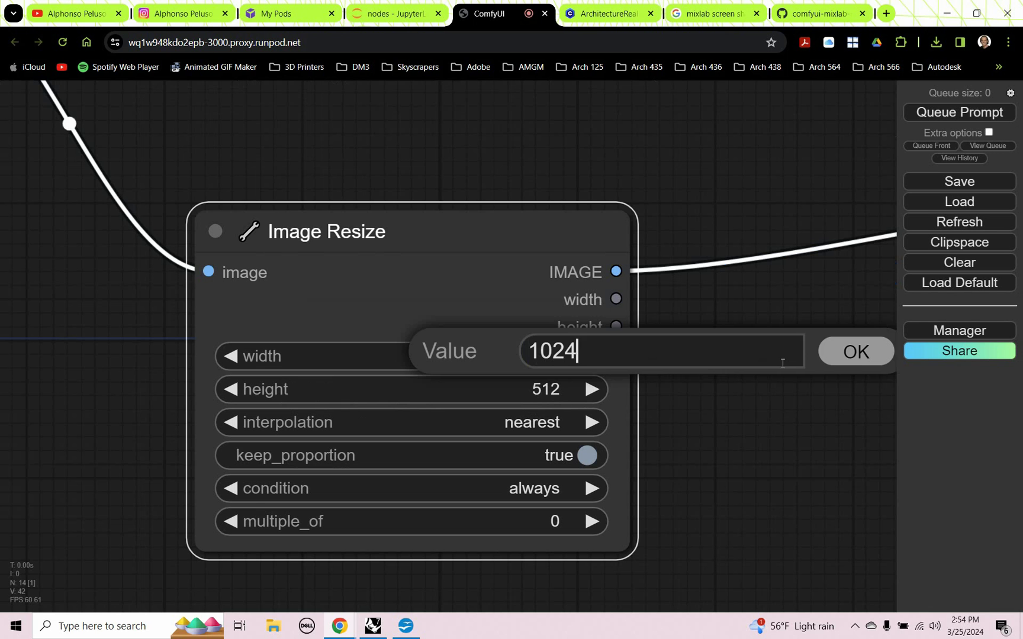
pyautogui.click(855, 353)
pyautogui.click(562, 393)
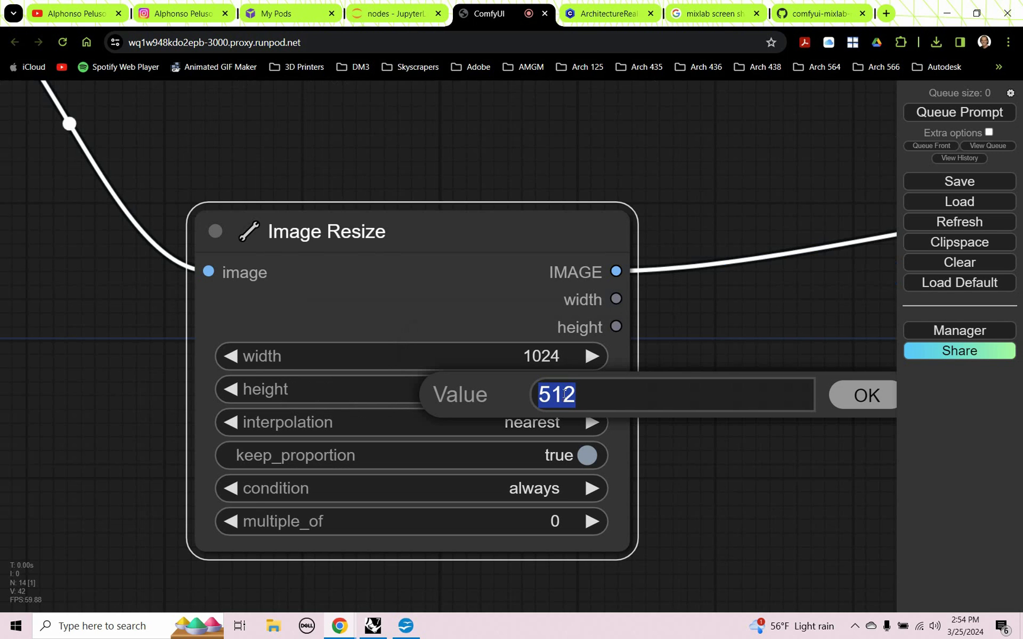
pyautogui.write('1024')
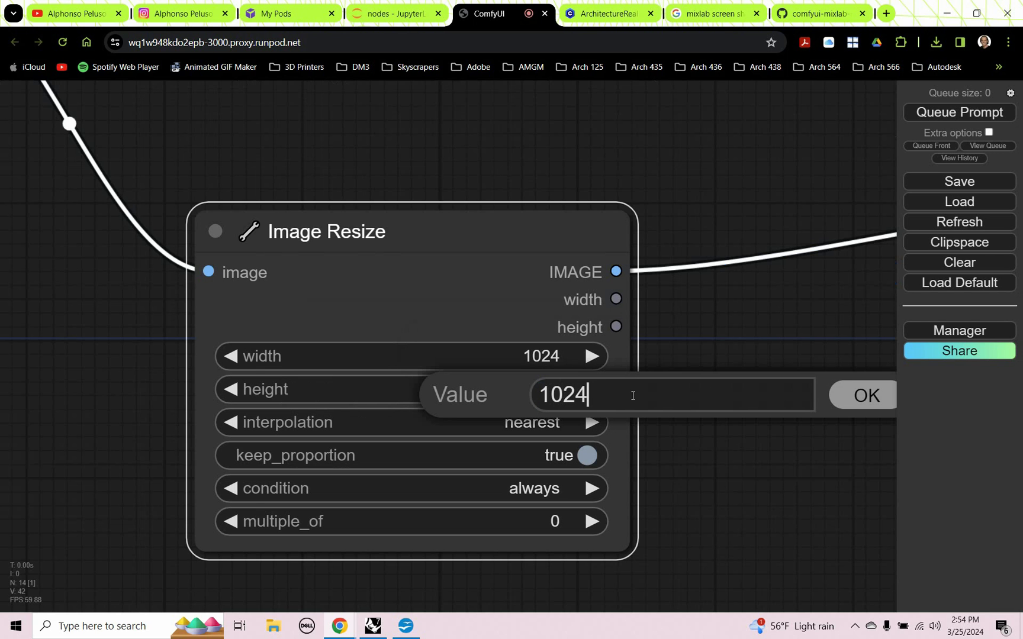
pyautogui.click(861, 394)
# Set the Empty Latent Image node's height to 1024
pyautogui.scroll(-7, 341, 351)
pyautogui.scroll(-3, 295, 373)
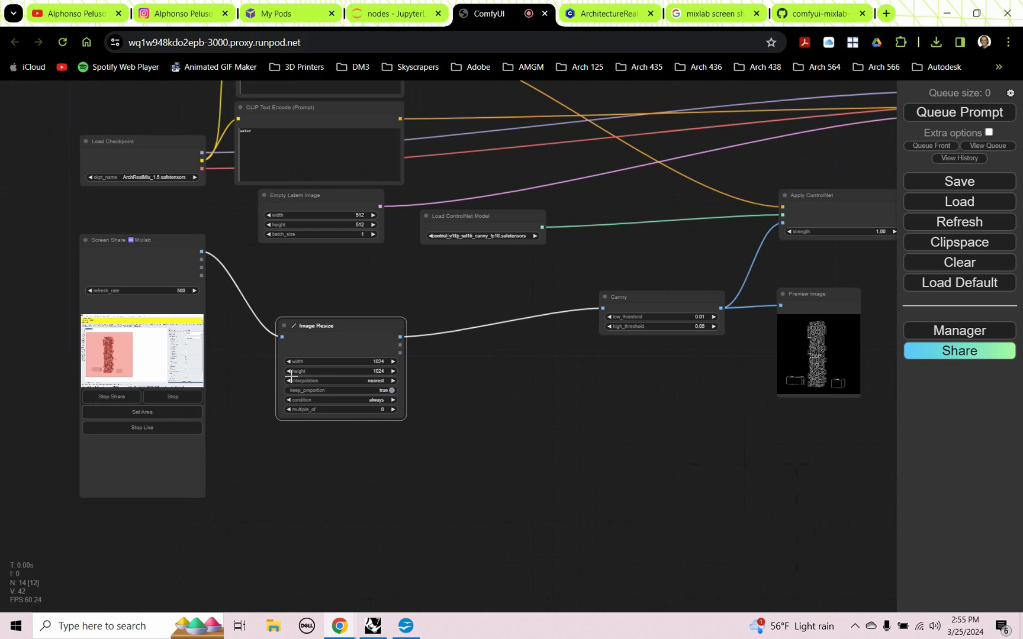
pyautogui.scroll(-3, 288, 383)
pyautogui.scroll(5, 313, 219)
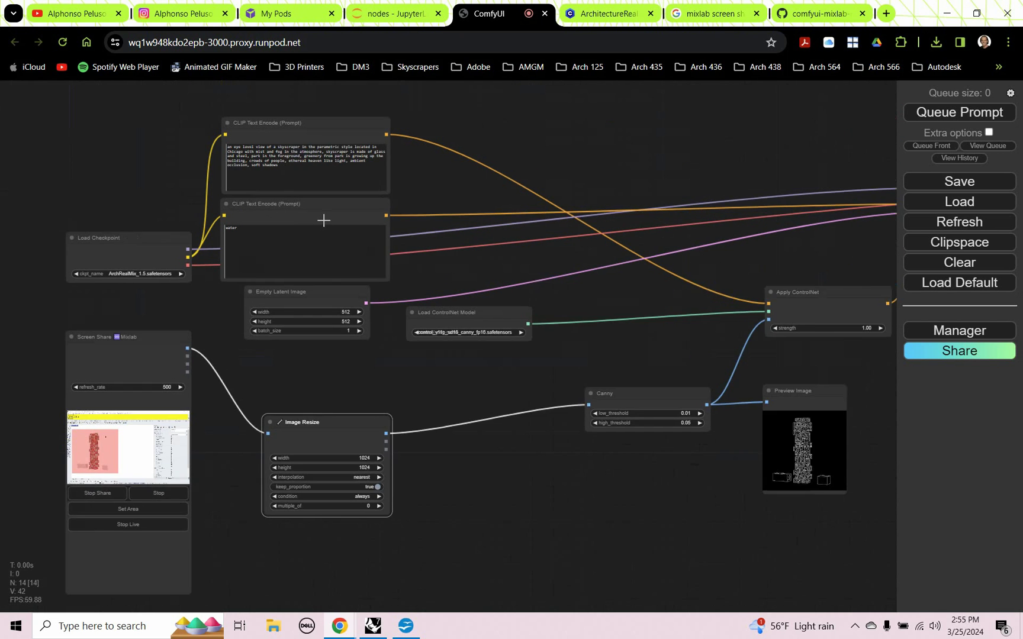
pyautogui.moveTo(664, 301); pyautogui.dragTo(585, 288)
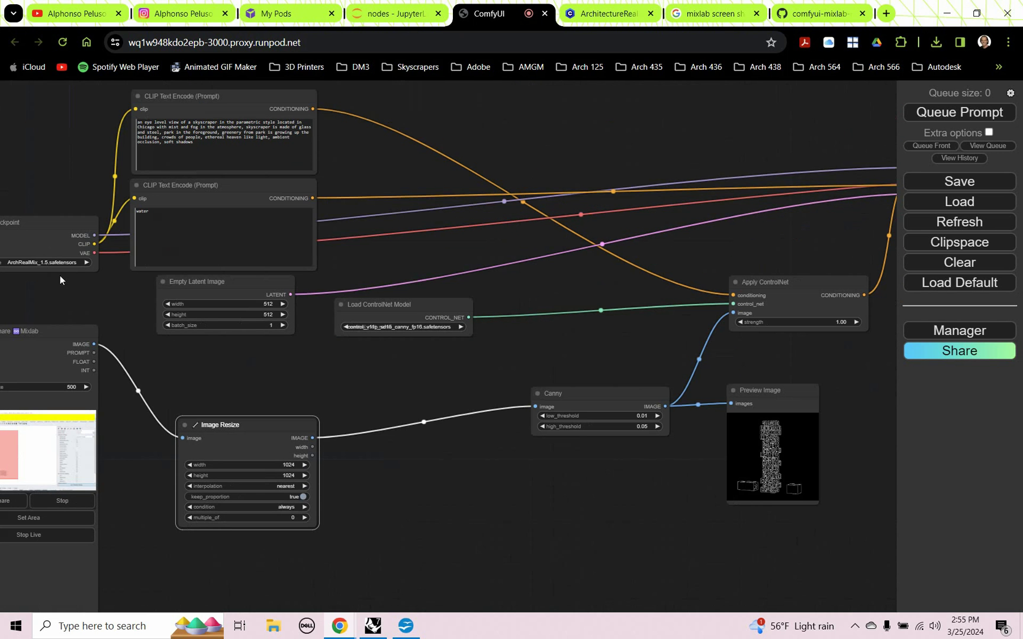
pyautogui.scroll(10, 151, 322)
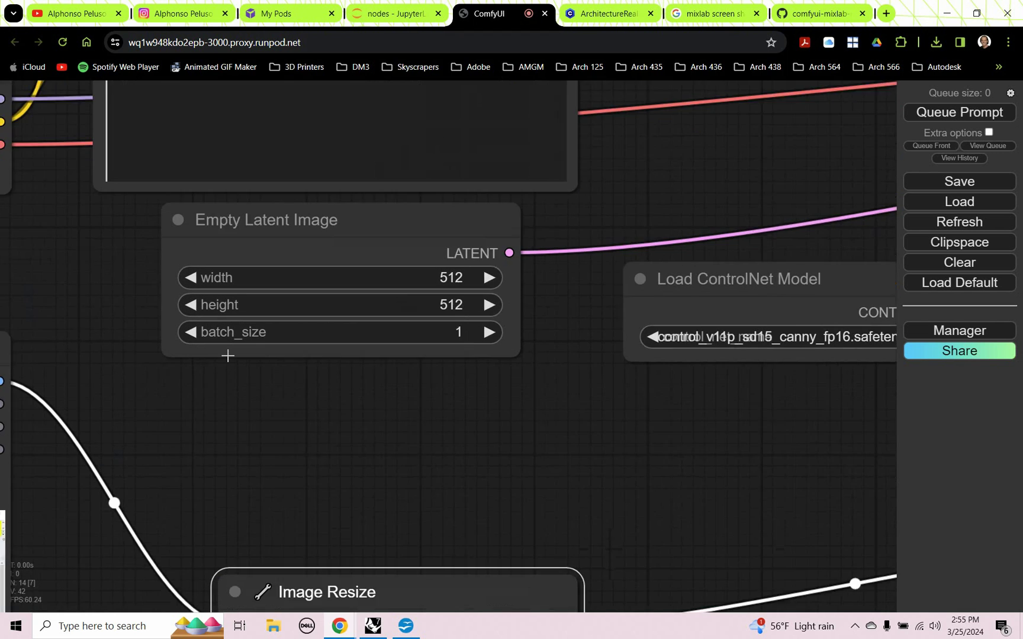
pyautogui.click(466, 269)
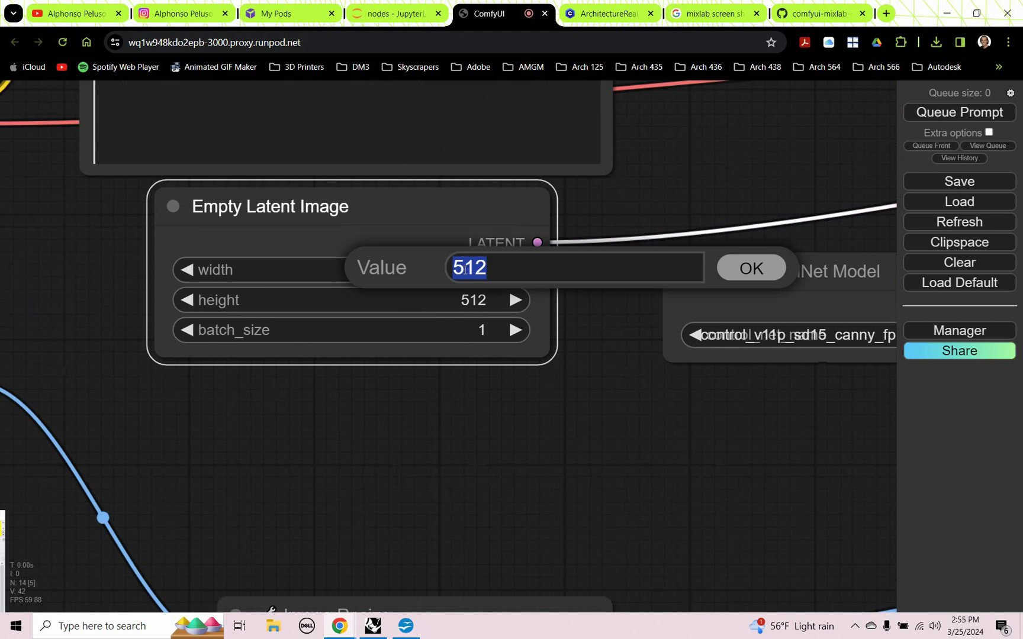
pyautogui.write('1024')
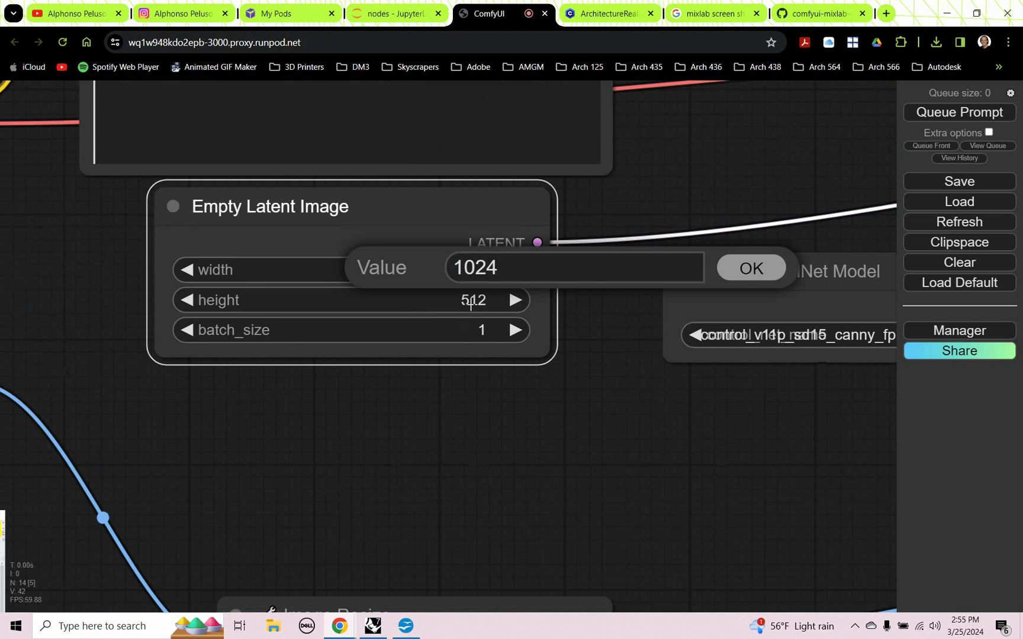
pyautogui.click(470, 303)
pyautogui.write('1024')
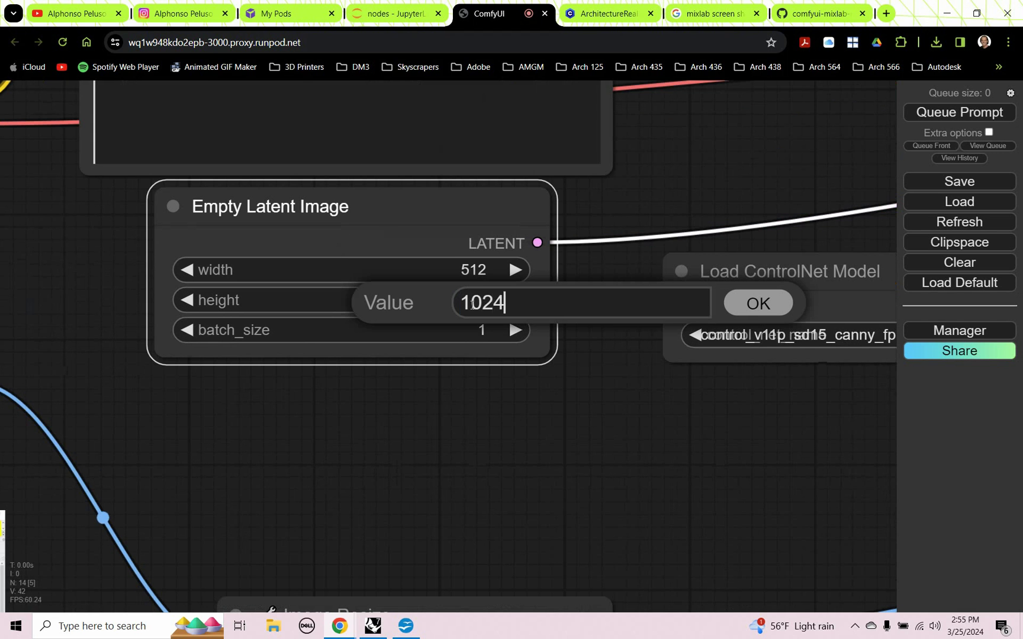
pyautogui.click(747, 312)
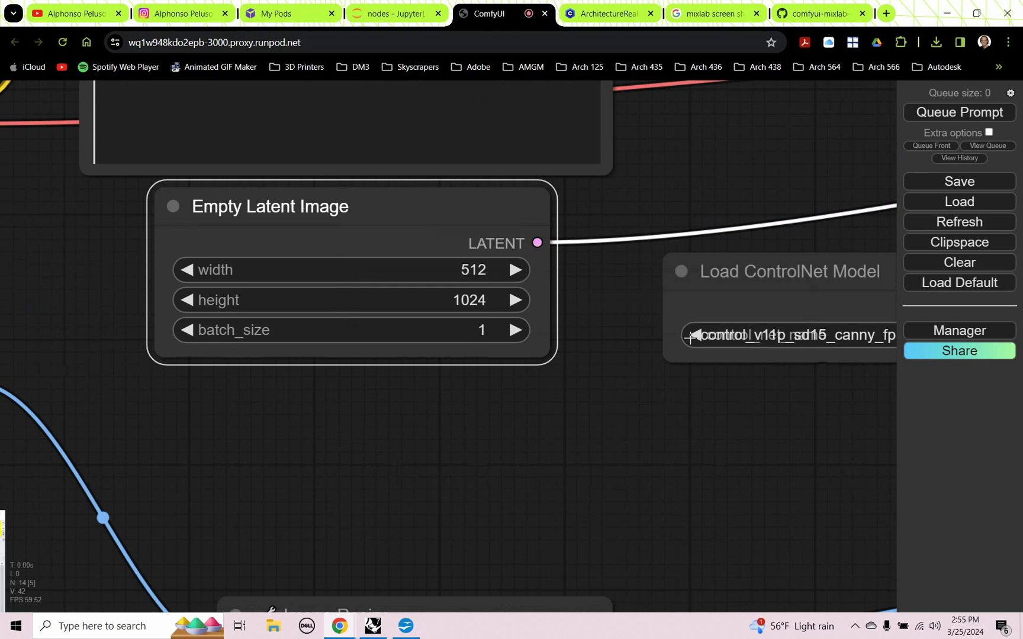
# Set the Empty Latent Image node's width to 1024
pyautogui.scroll(-5, 393, 415)
pyautogui.scroll(-1, 393, 414)
pyautogui.click(451, 329)
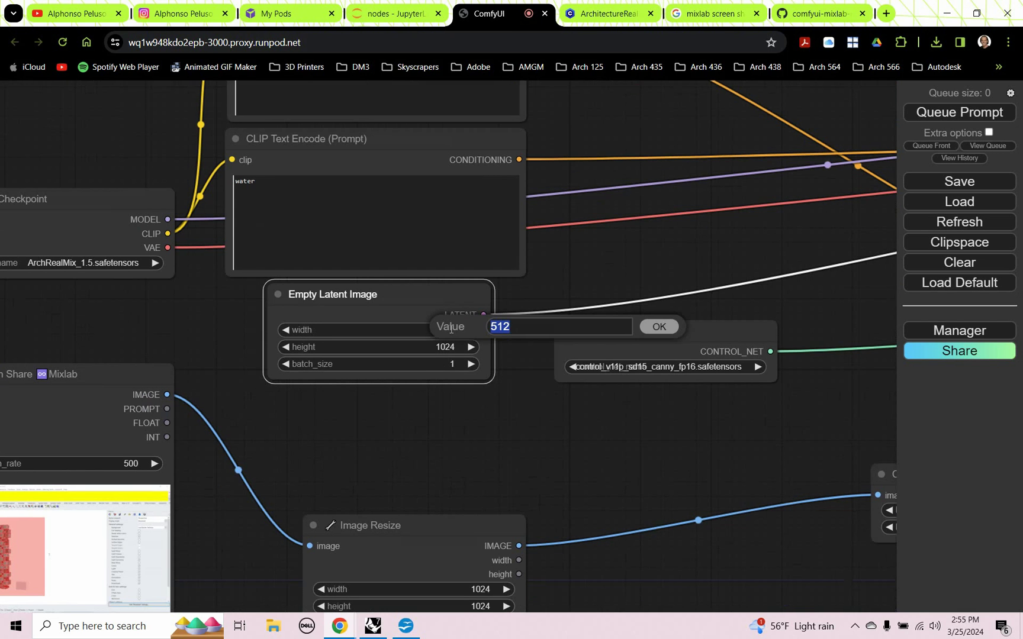
pyautogui.write('1024')
pyautogui.click(648, 333)
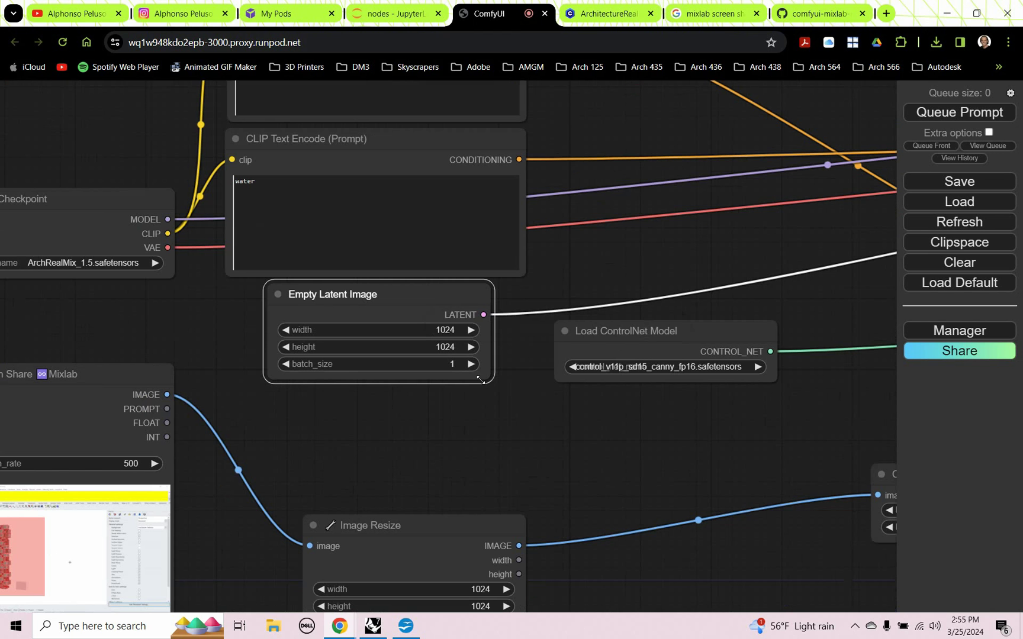
# Open the FloatingVideo node's picture-in-picture preview window and switch to the Rhino tower model
pyautogui.scroll(-8, 402, 389)
pyautogui.hscroll(10, 402, 389)
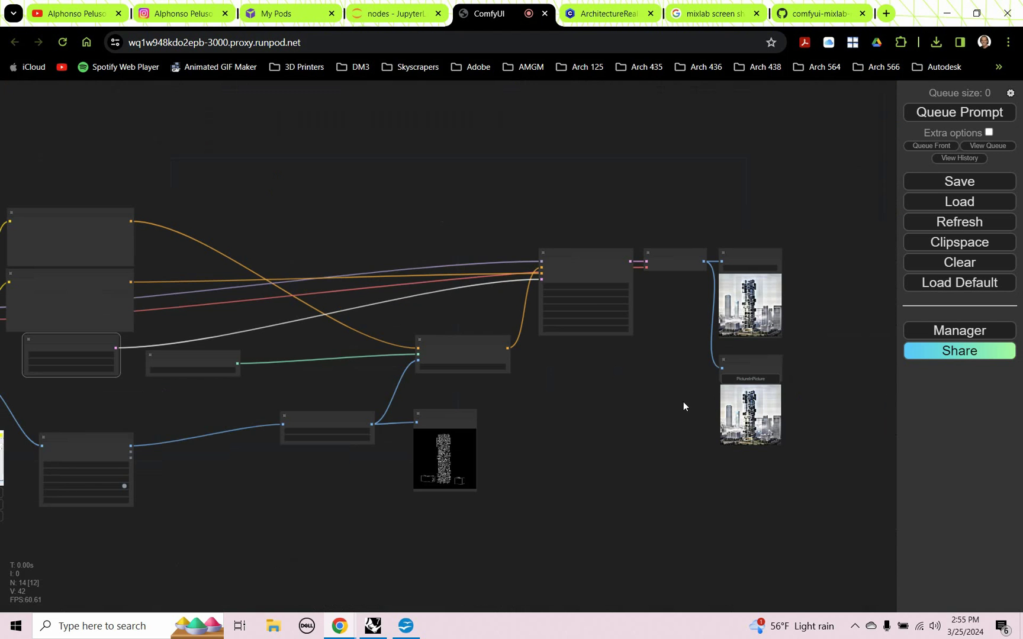
pyautogui.moveTo(671, 399); pyautogui.dragTo(619, 362)
pyautogui.scroll(3, 692, 275)
pyautogui.scroll(2, 698, 276)
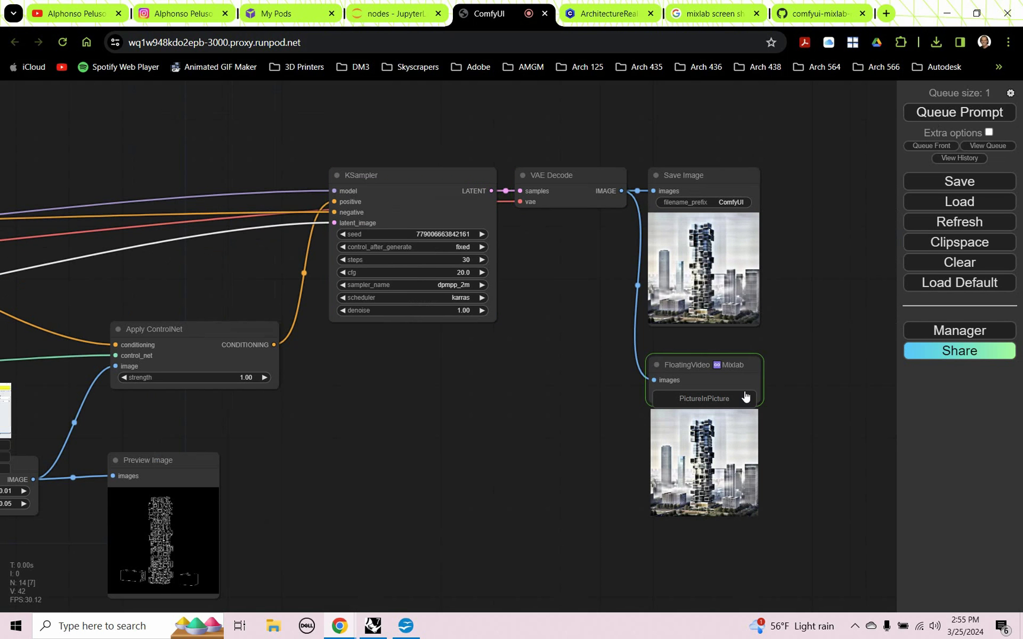
pyautogui.click(718, 399)
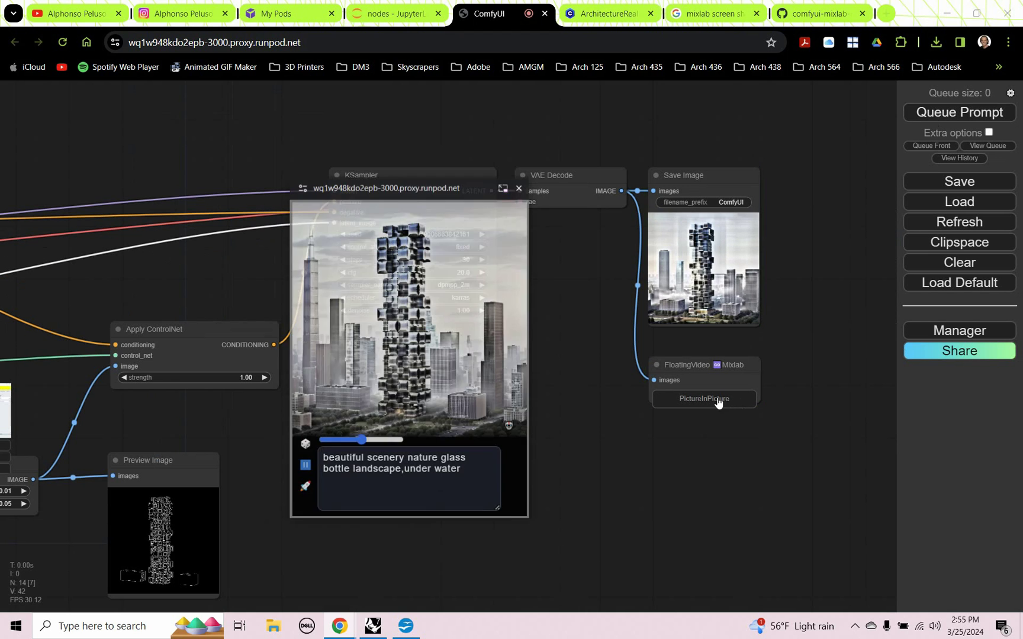
pyautogui.moveTo(405, 187); pyautogui.dragTo(427, 167)
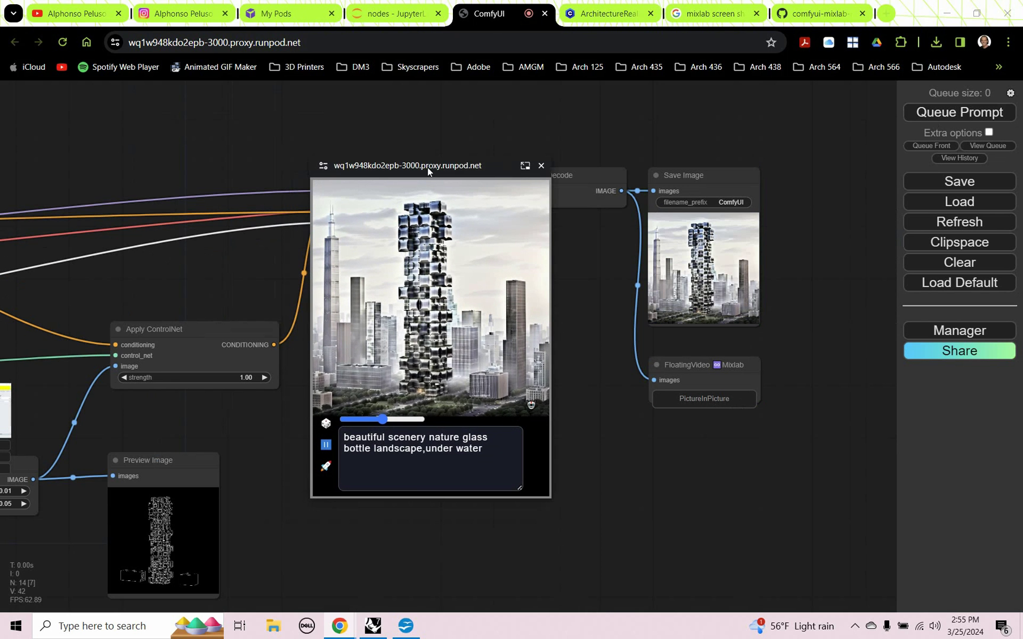
pyautogui.hotkey('alt', 'Tab')
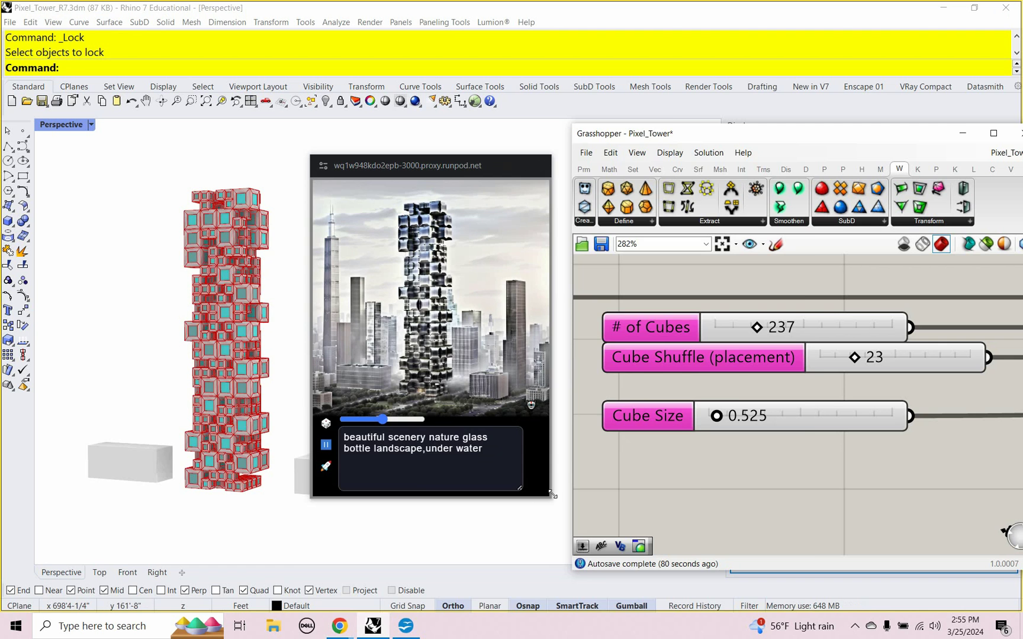
# Enlarge the floating preview to show the whole skyscraper image and place it between the Rhino tower and the Grasshopper sliders
pyautogui.moveTo(550, 496); pyautogui.dragTo(722, 551)
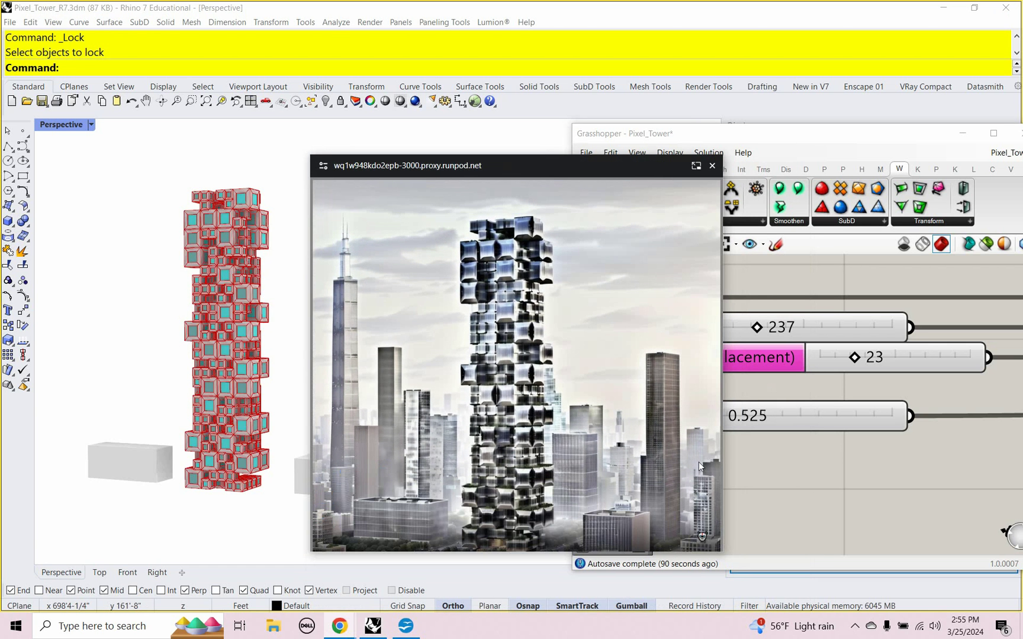
pyautogui.moveTo(510, 168); pyautogui.dragTo(473, 131)
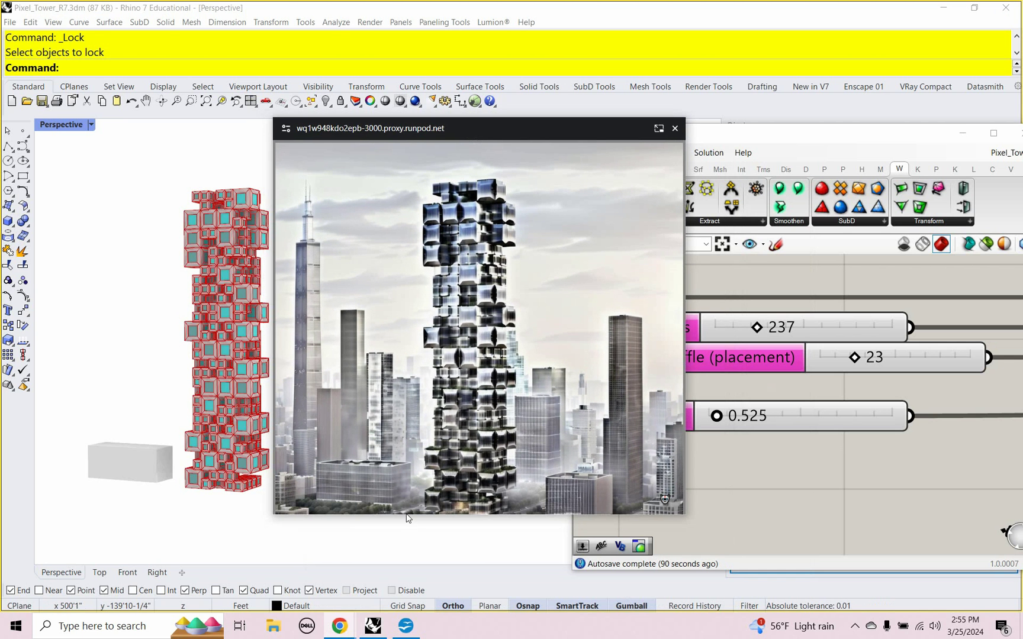
pyautogui.moveTo(407, 518); pyautogui.dragTo(405, 579)
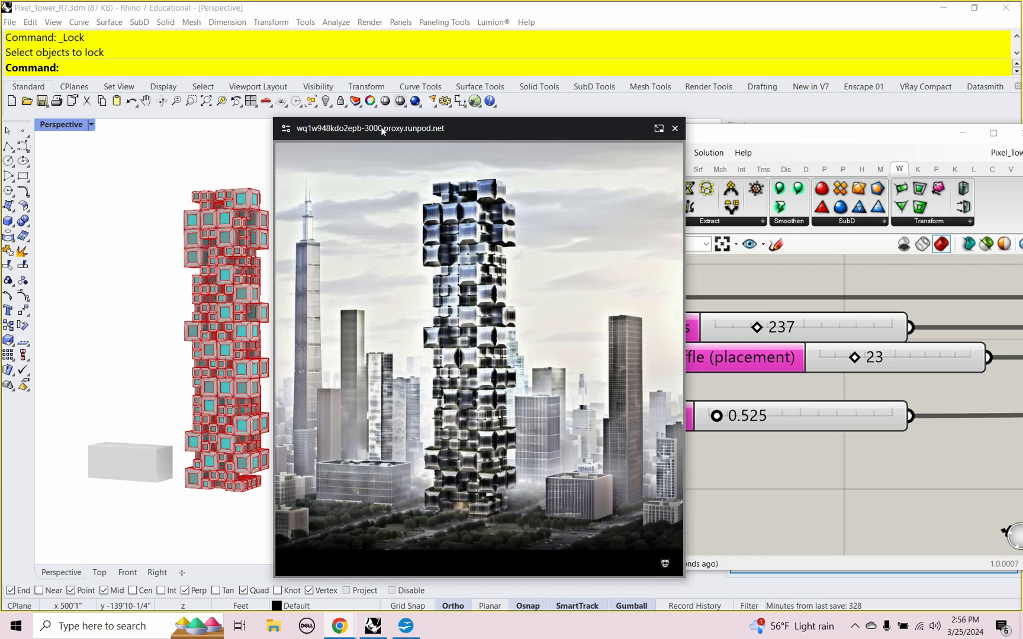
pyautogui.moveTo(384, 130)
pyautogui.mouseDown()
pyautogui.moveTo(340, 143)
pyautogui.moveTo(439, 154)
pyautogui.moveTo(397, 125)
pyautogui.mouseUp()
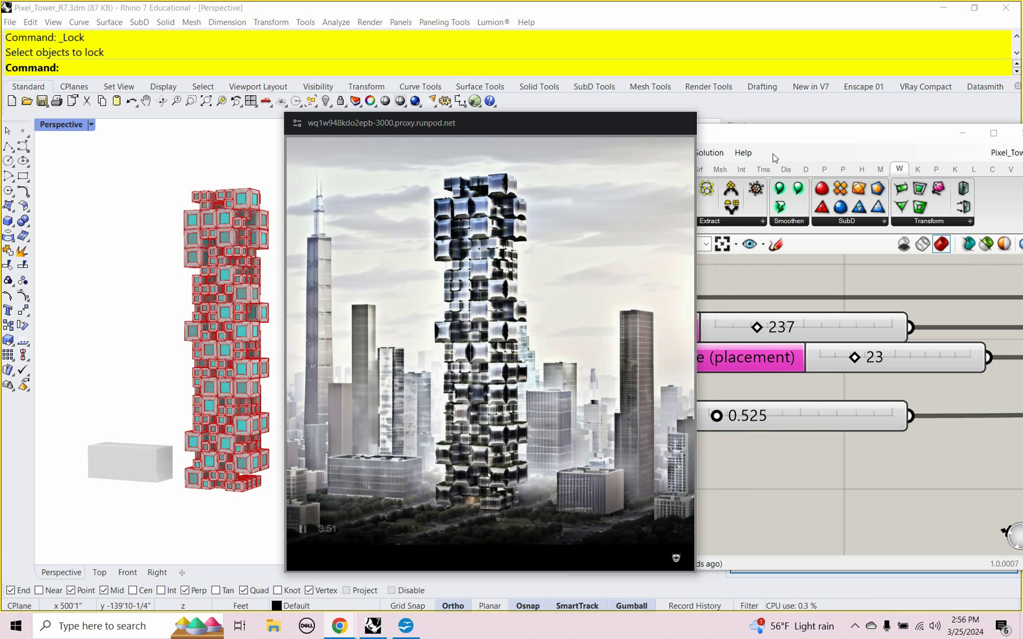
# Move the Grasshopper window clear of the floating preview and set the # of Cubes slider to 357
pyautogui.moveTo(777, 135); pyautogui.dragTo(876, 133)
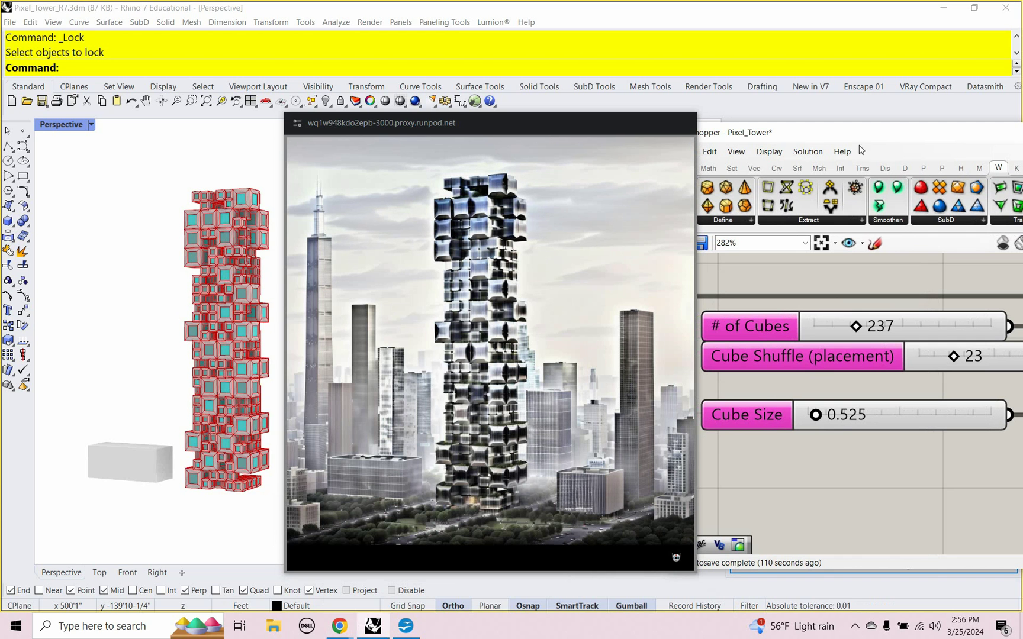
pyautogui.moveTo(856, 327); pyautogui.dragTo(879, 330)
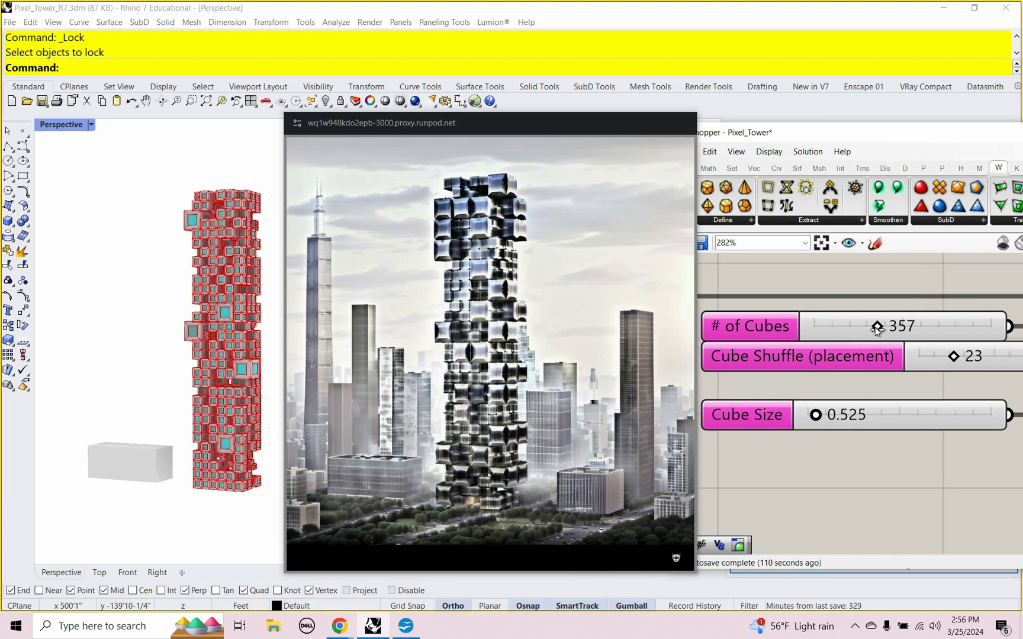